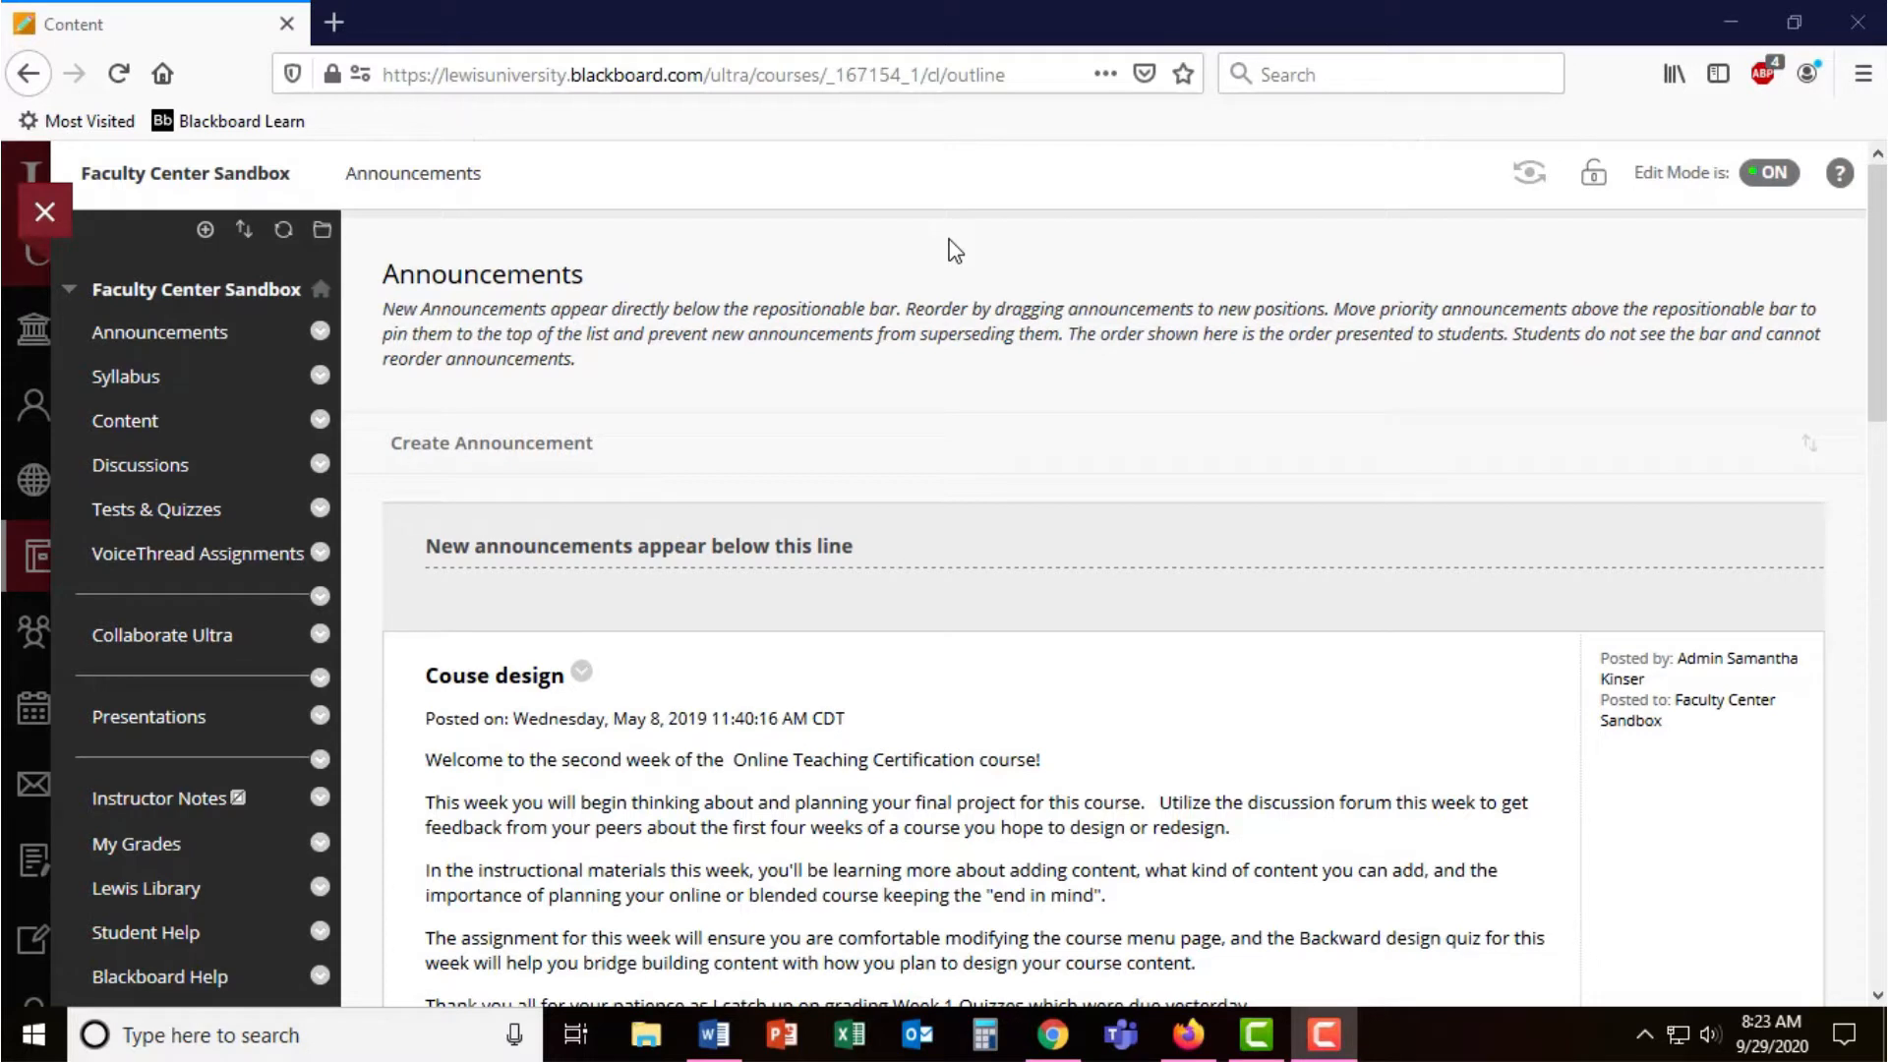
- Add a content area named Peer Review Assignment to the course menu, available to users
click(206, 230)
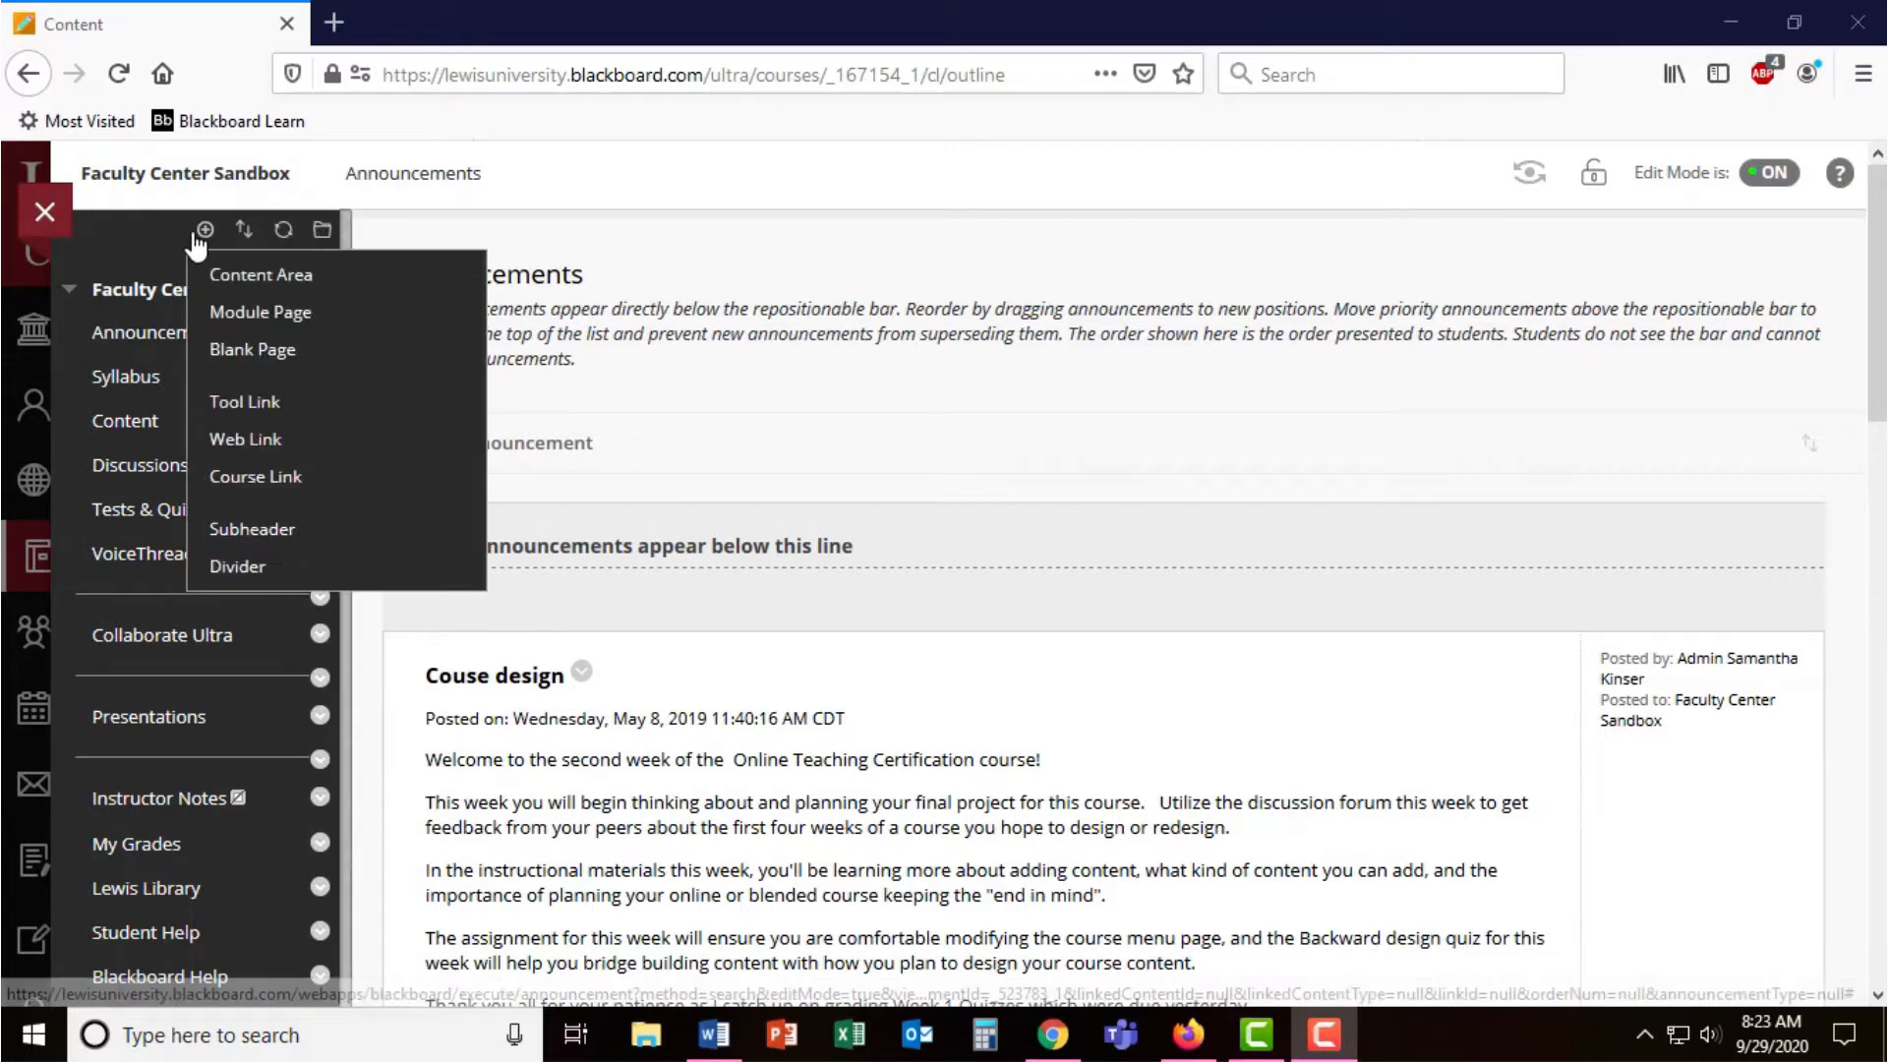
click(239, 277)
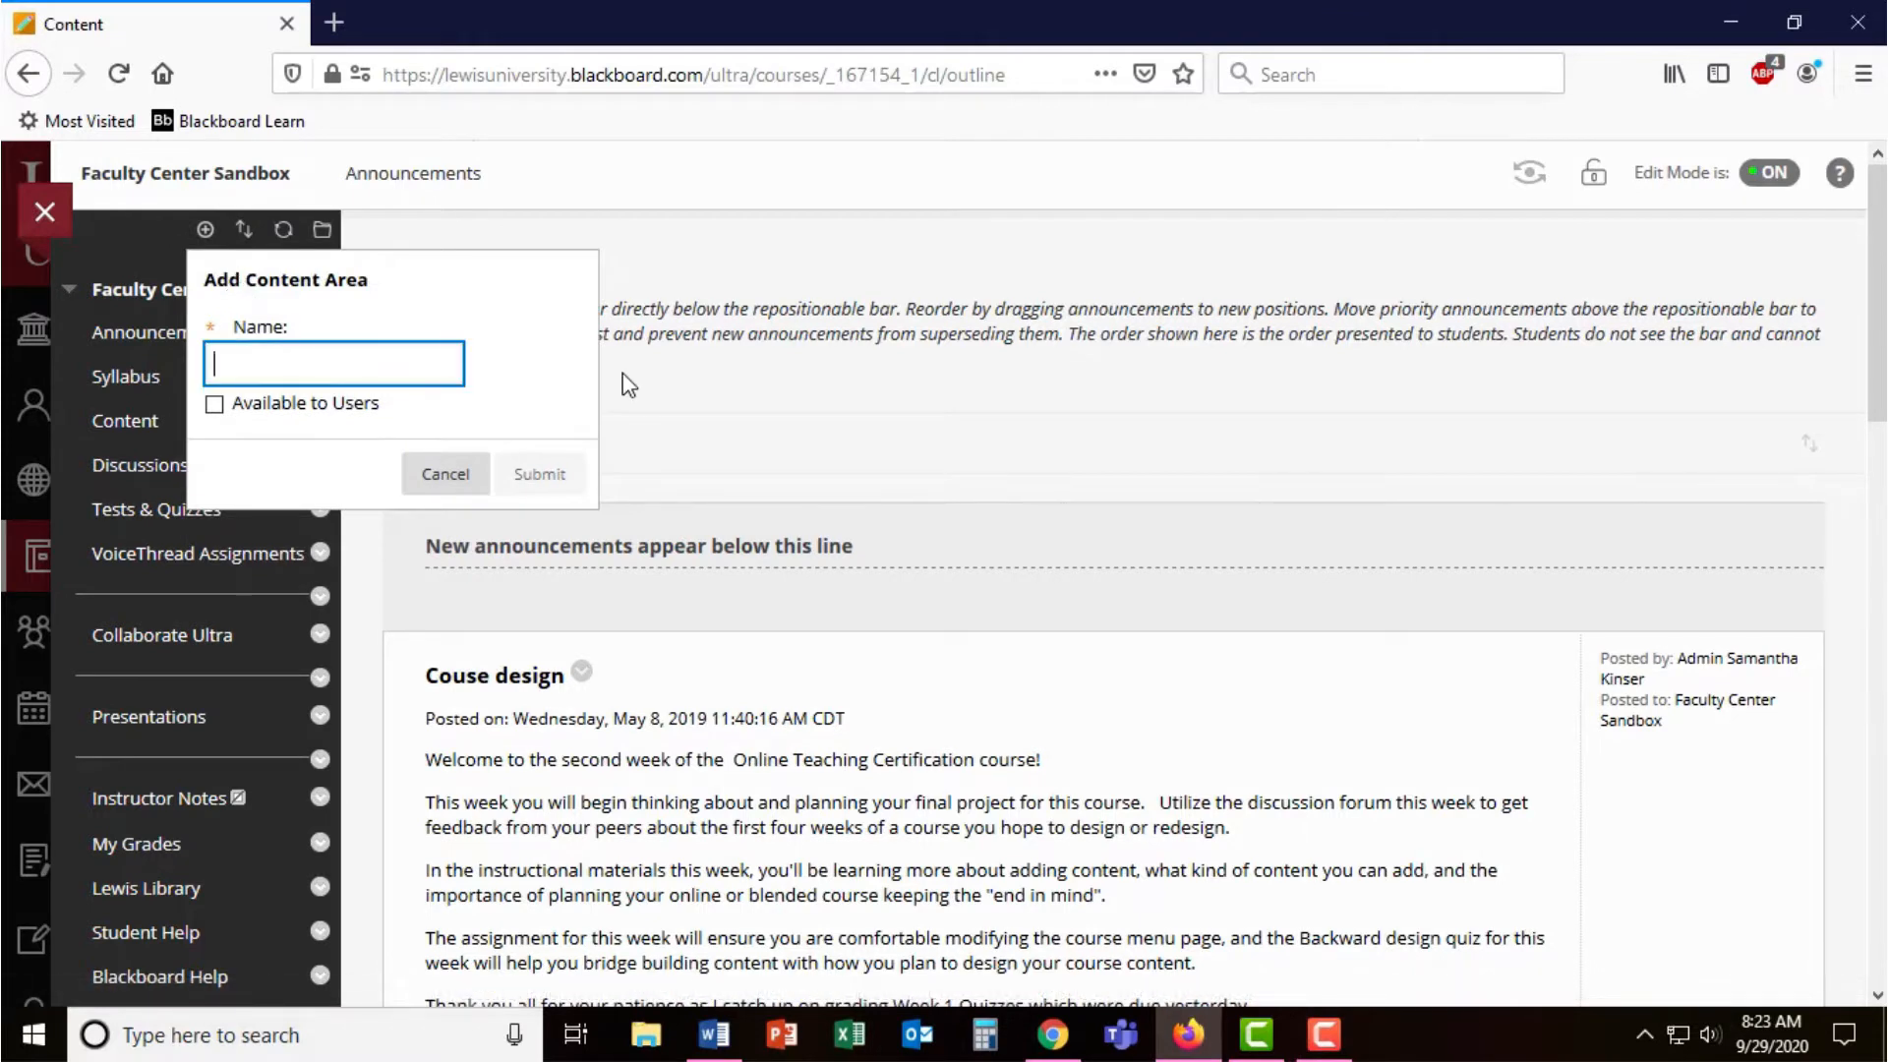
text(Peer Revie)
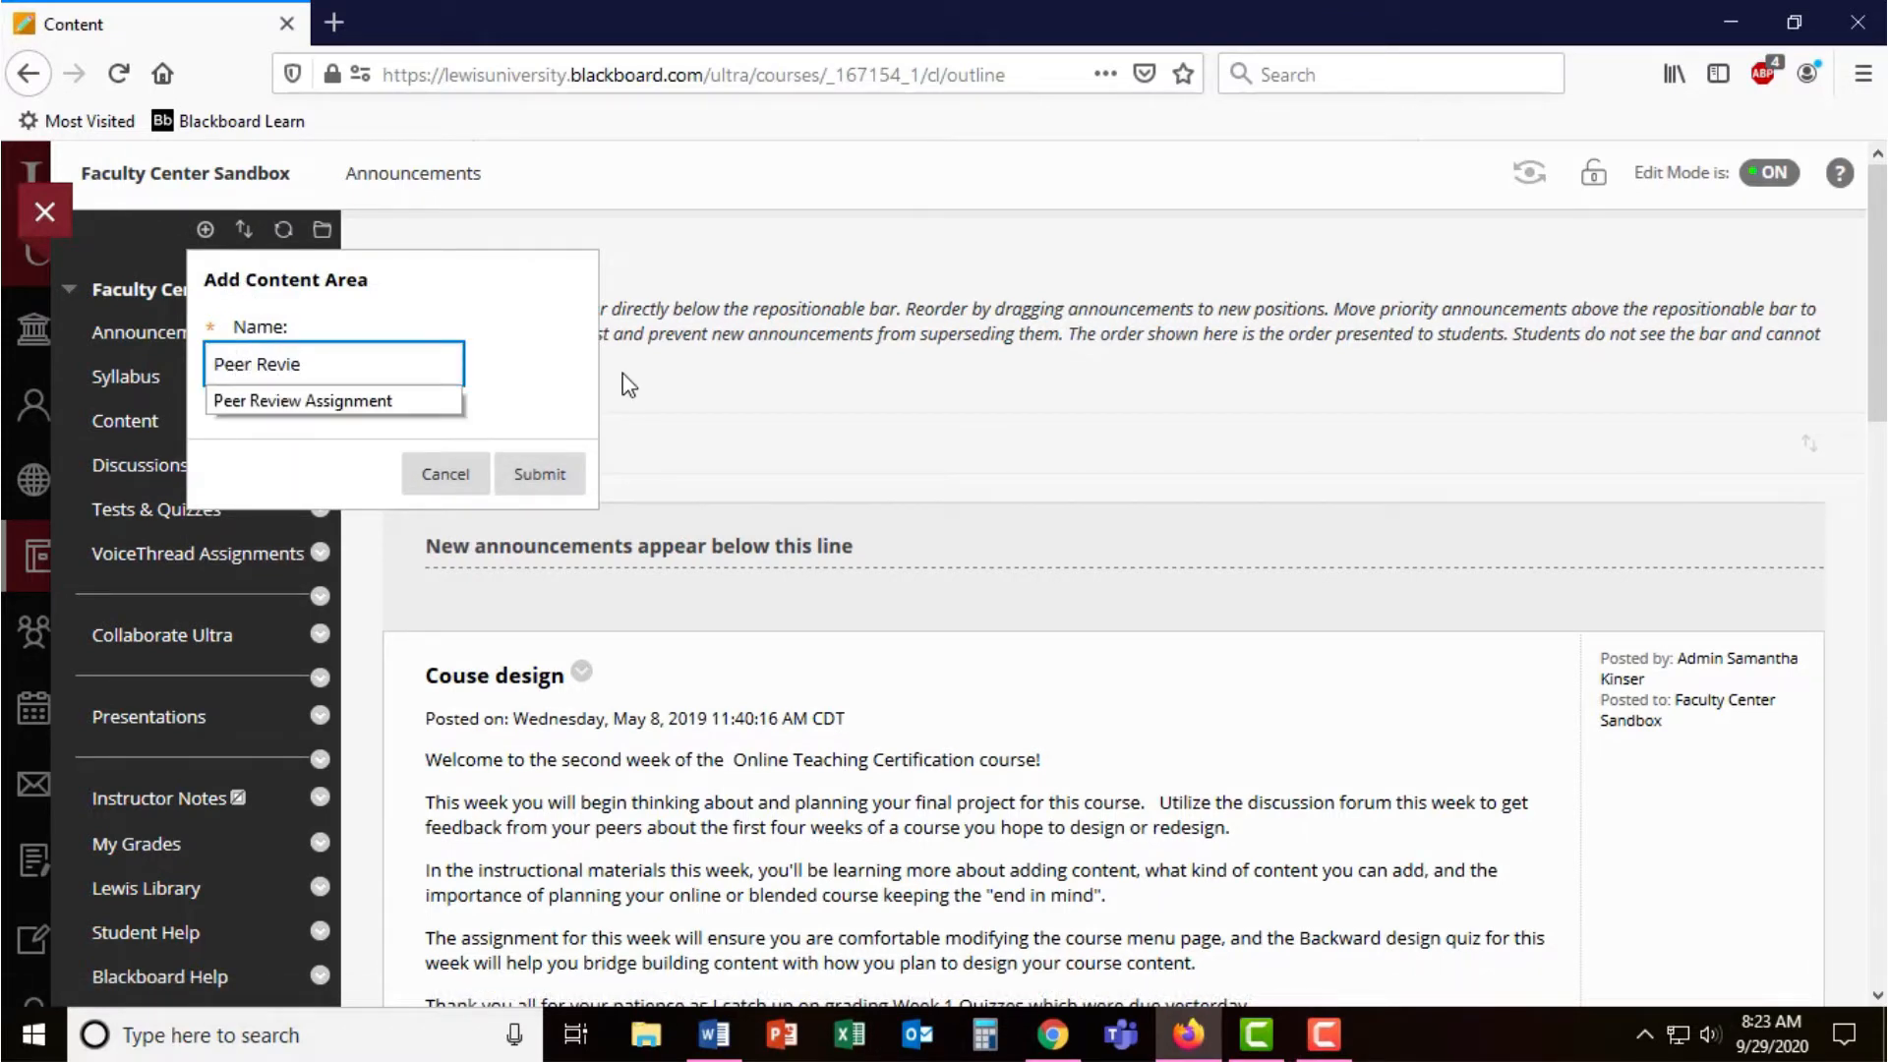
key(Down)
key(Tab)
click(214, 403)
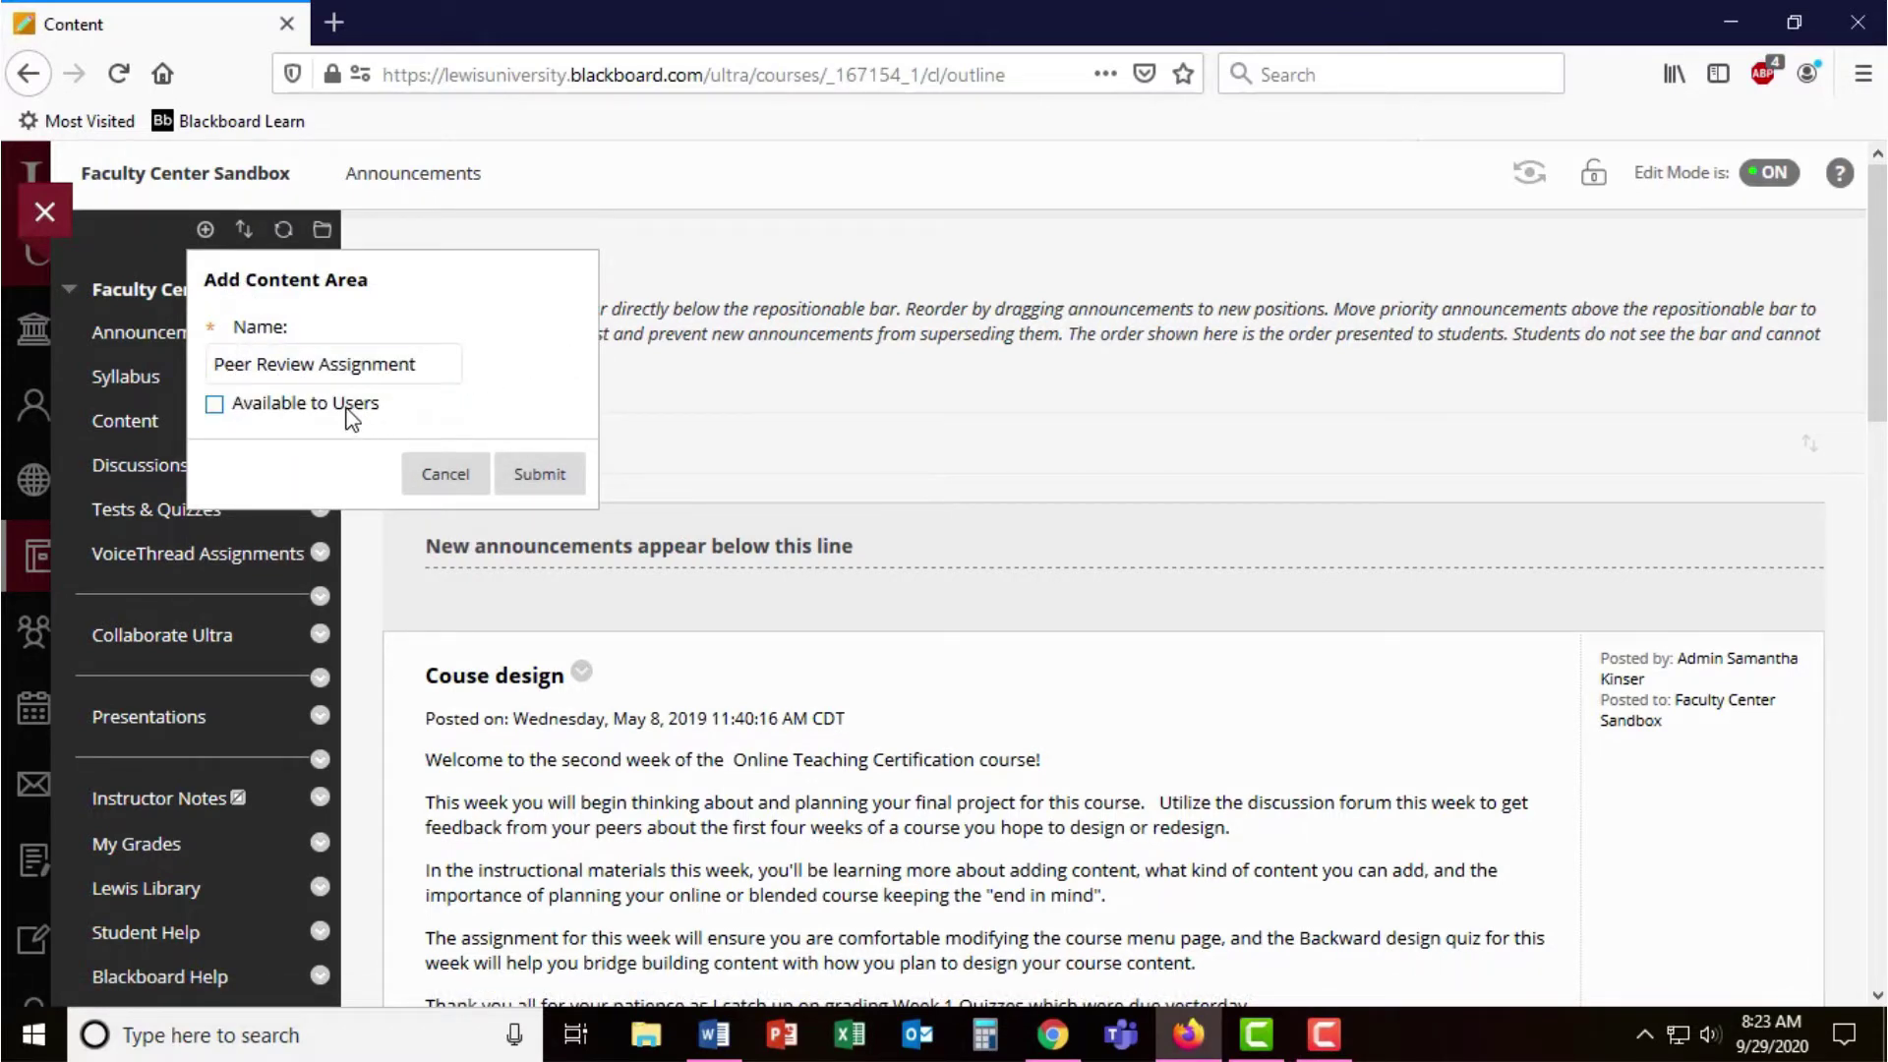
click(539, 473)
scroll(537, 480, down, 2)
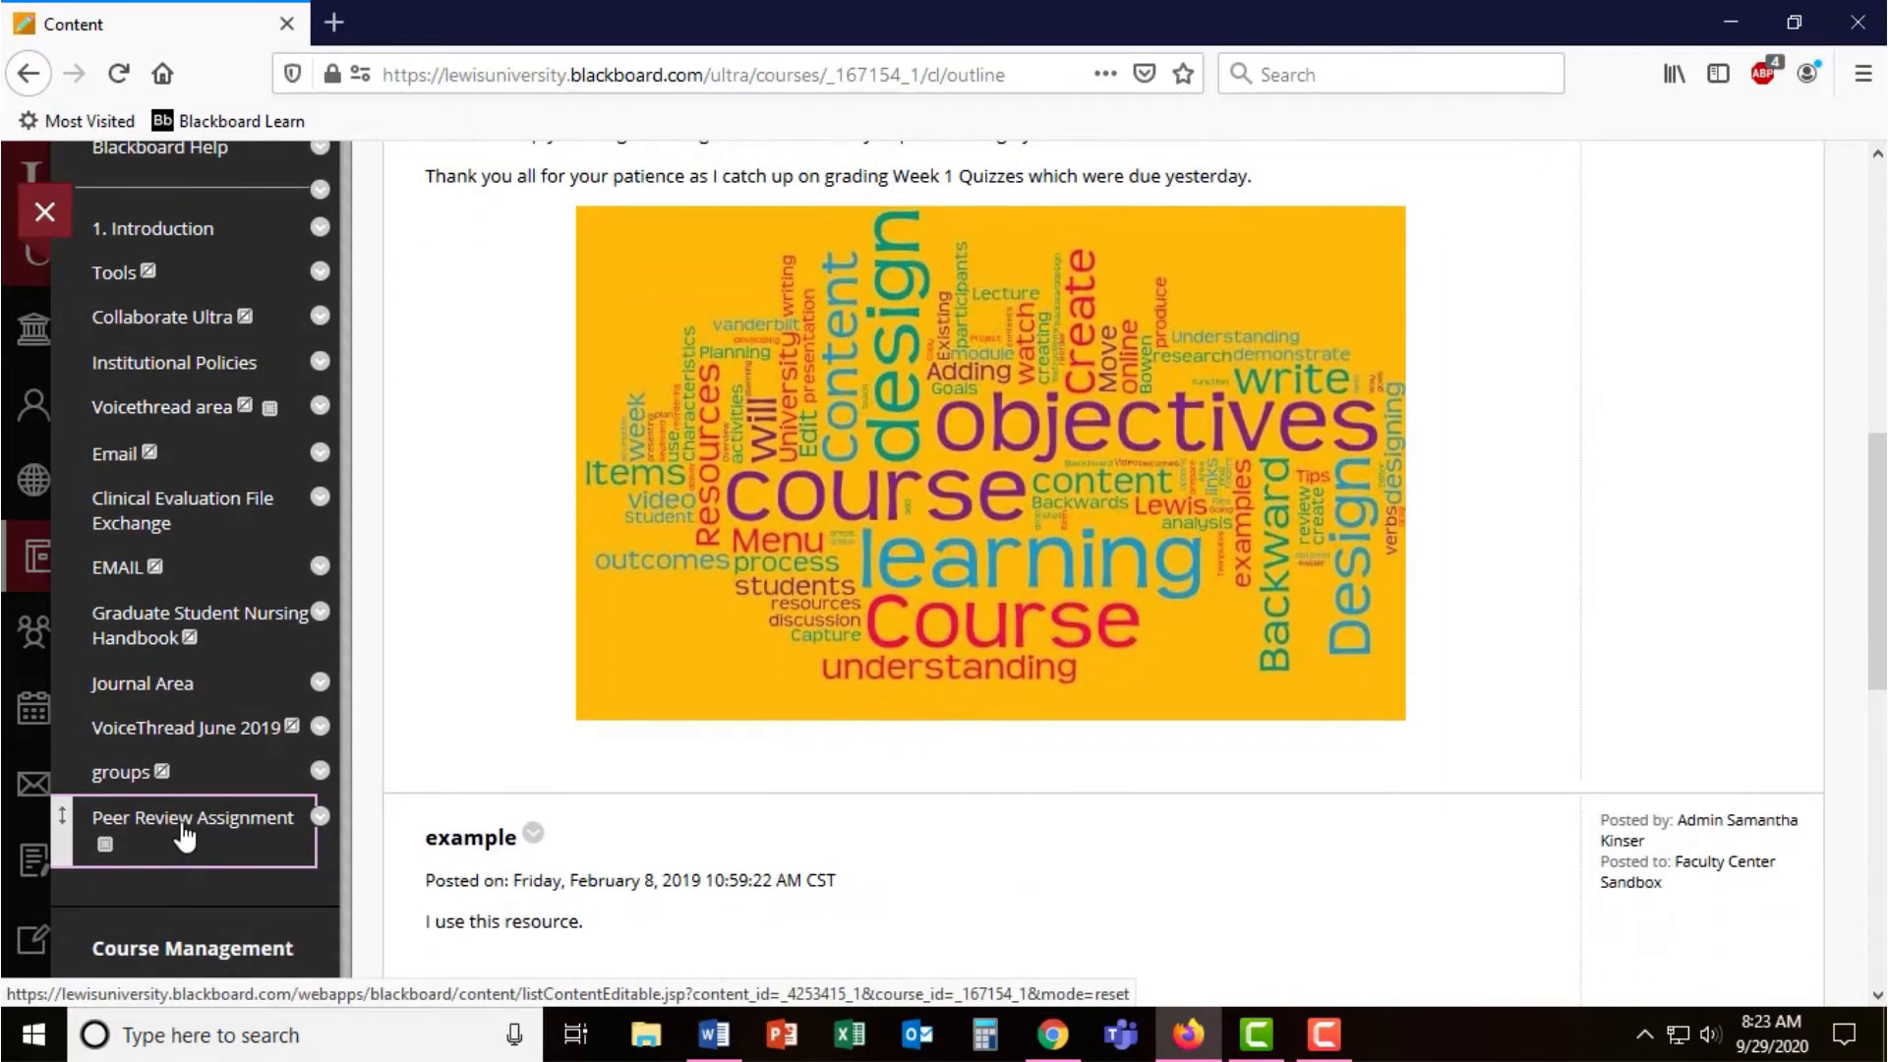
- Open the new Peer Review Assignment area and its Assessments options
click(184, 827)
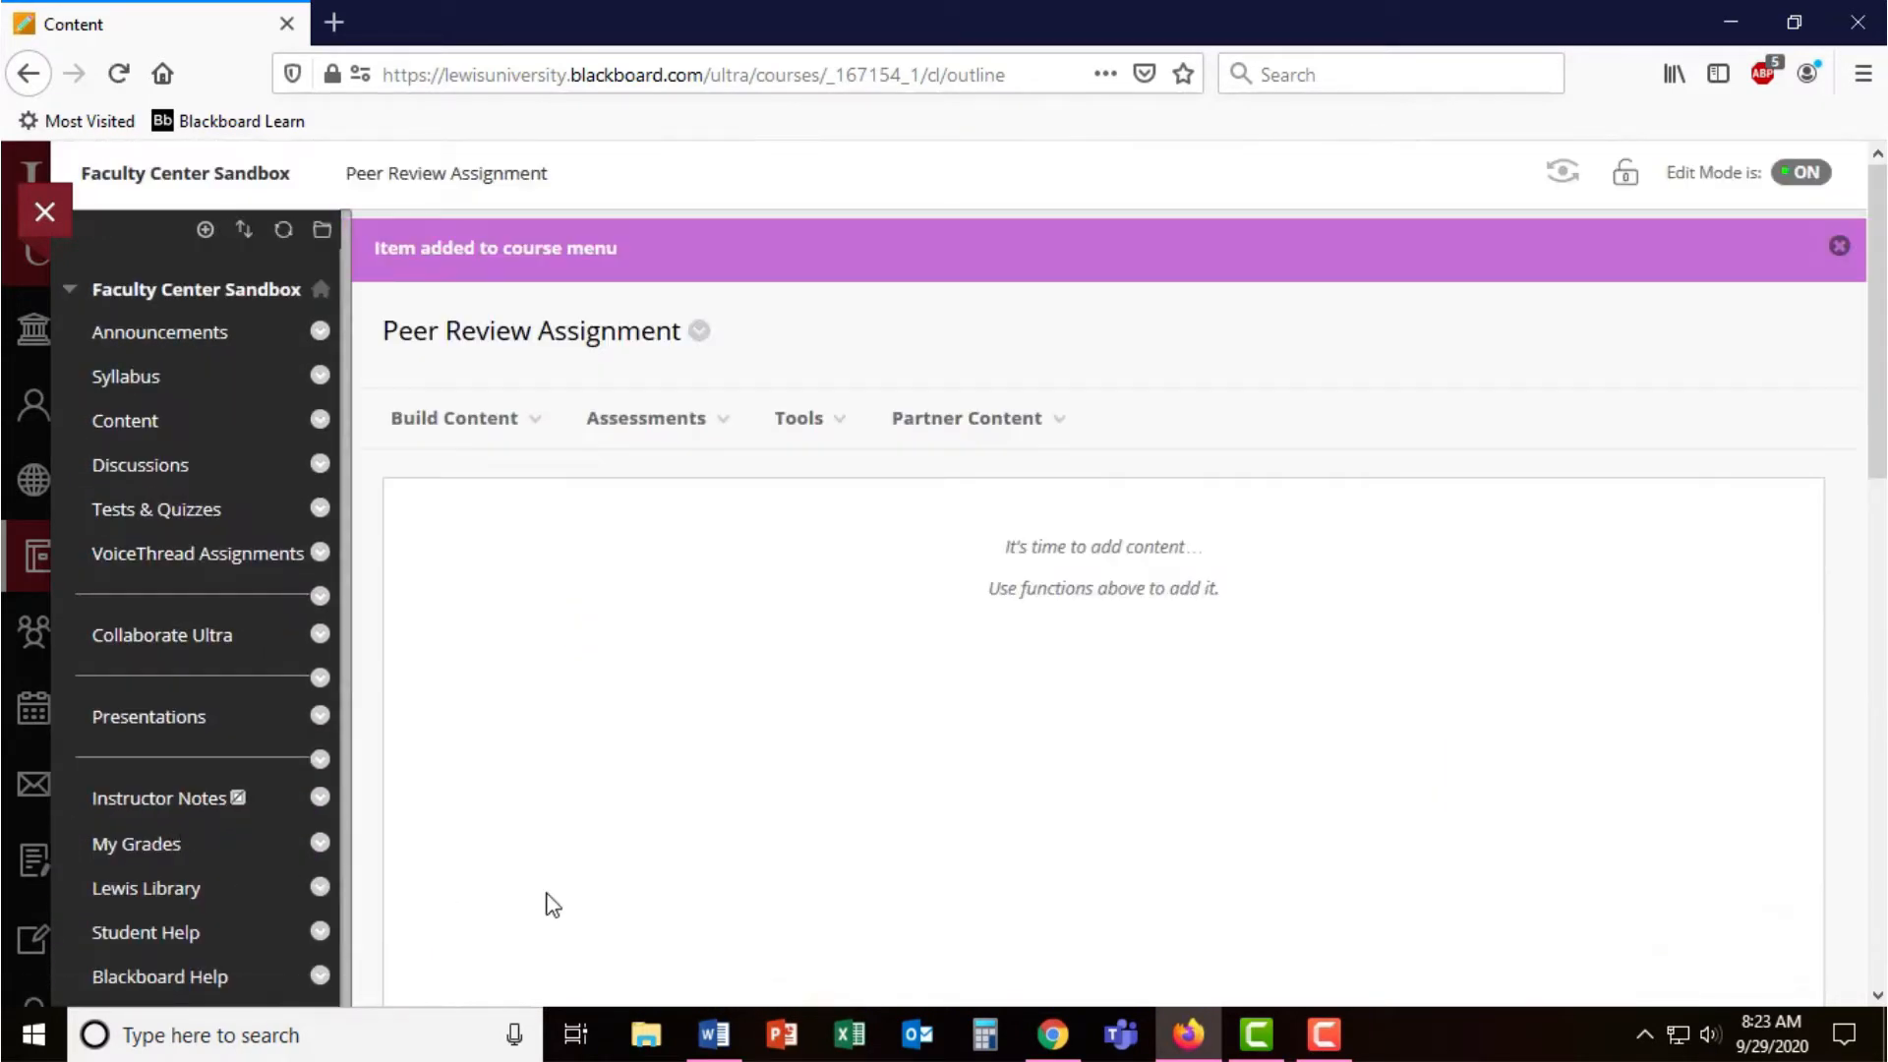
click(454, 418)
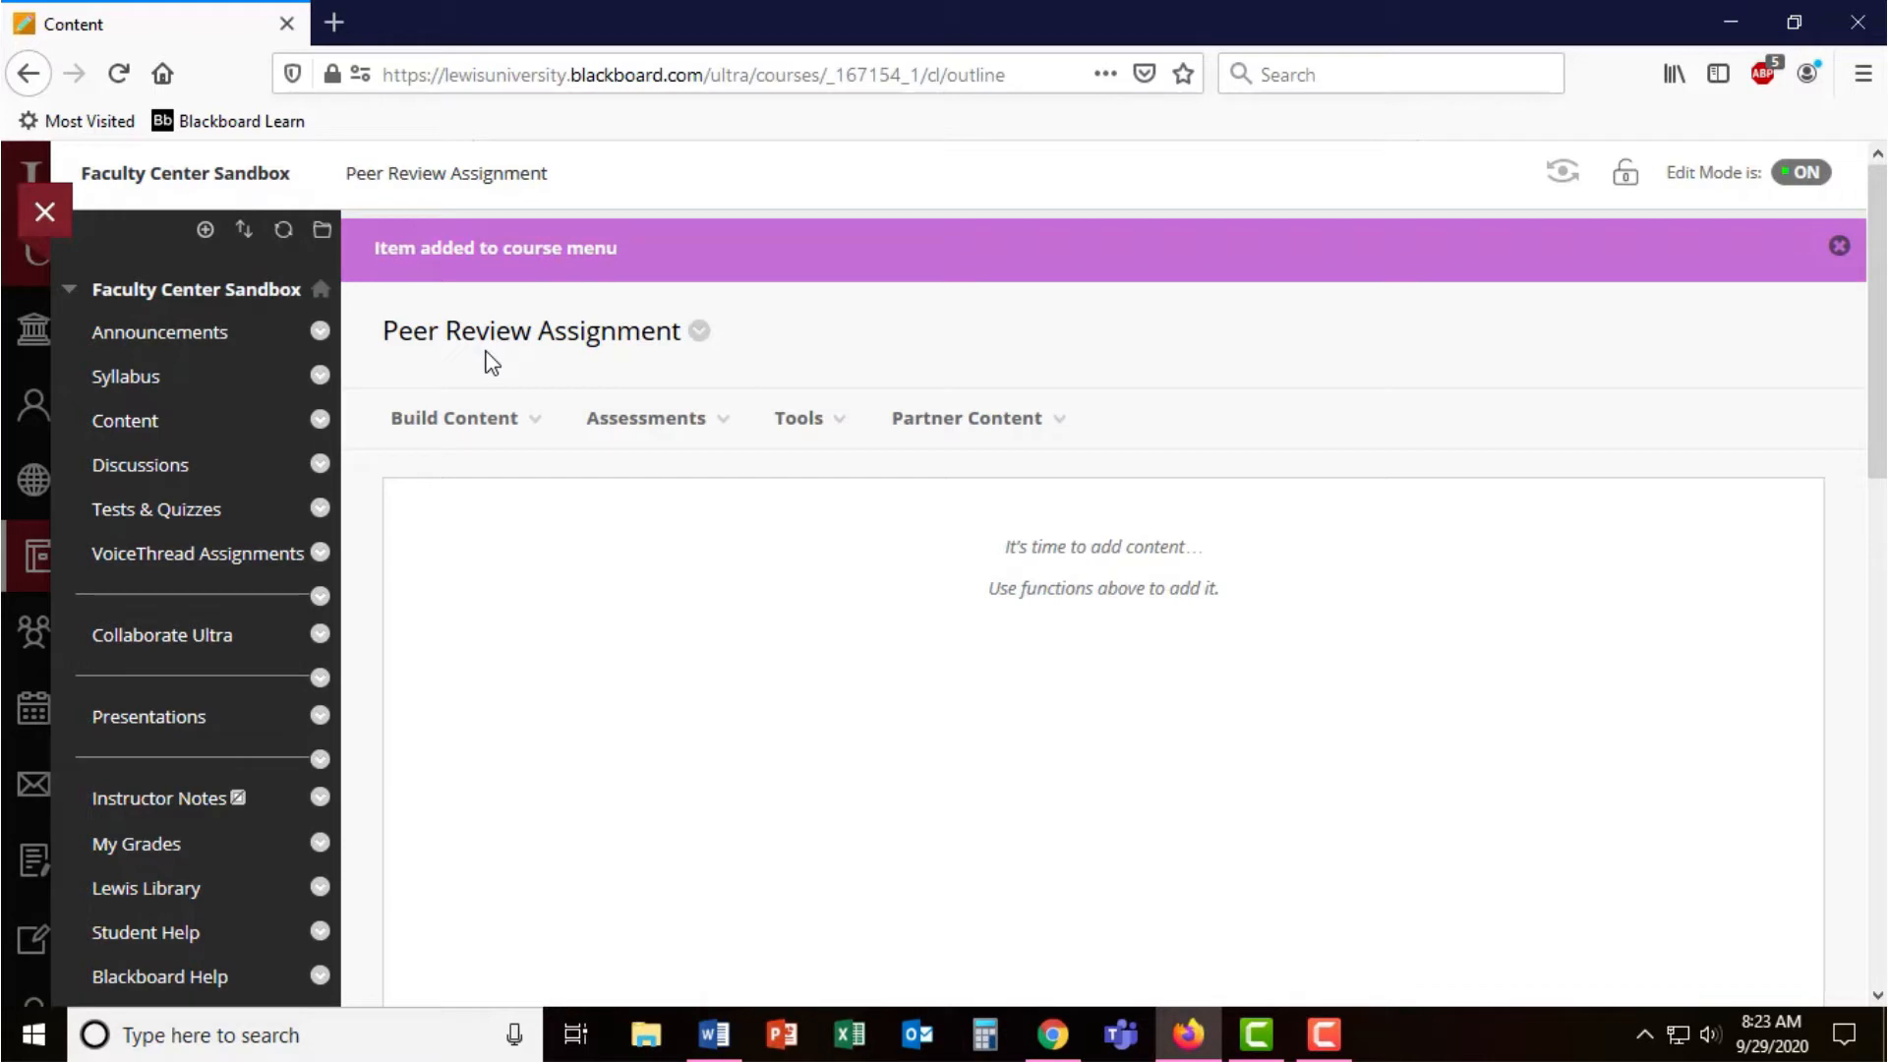
- Start a Self and Peer Assessment named Peer Review: Case Study
click(703, 429)
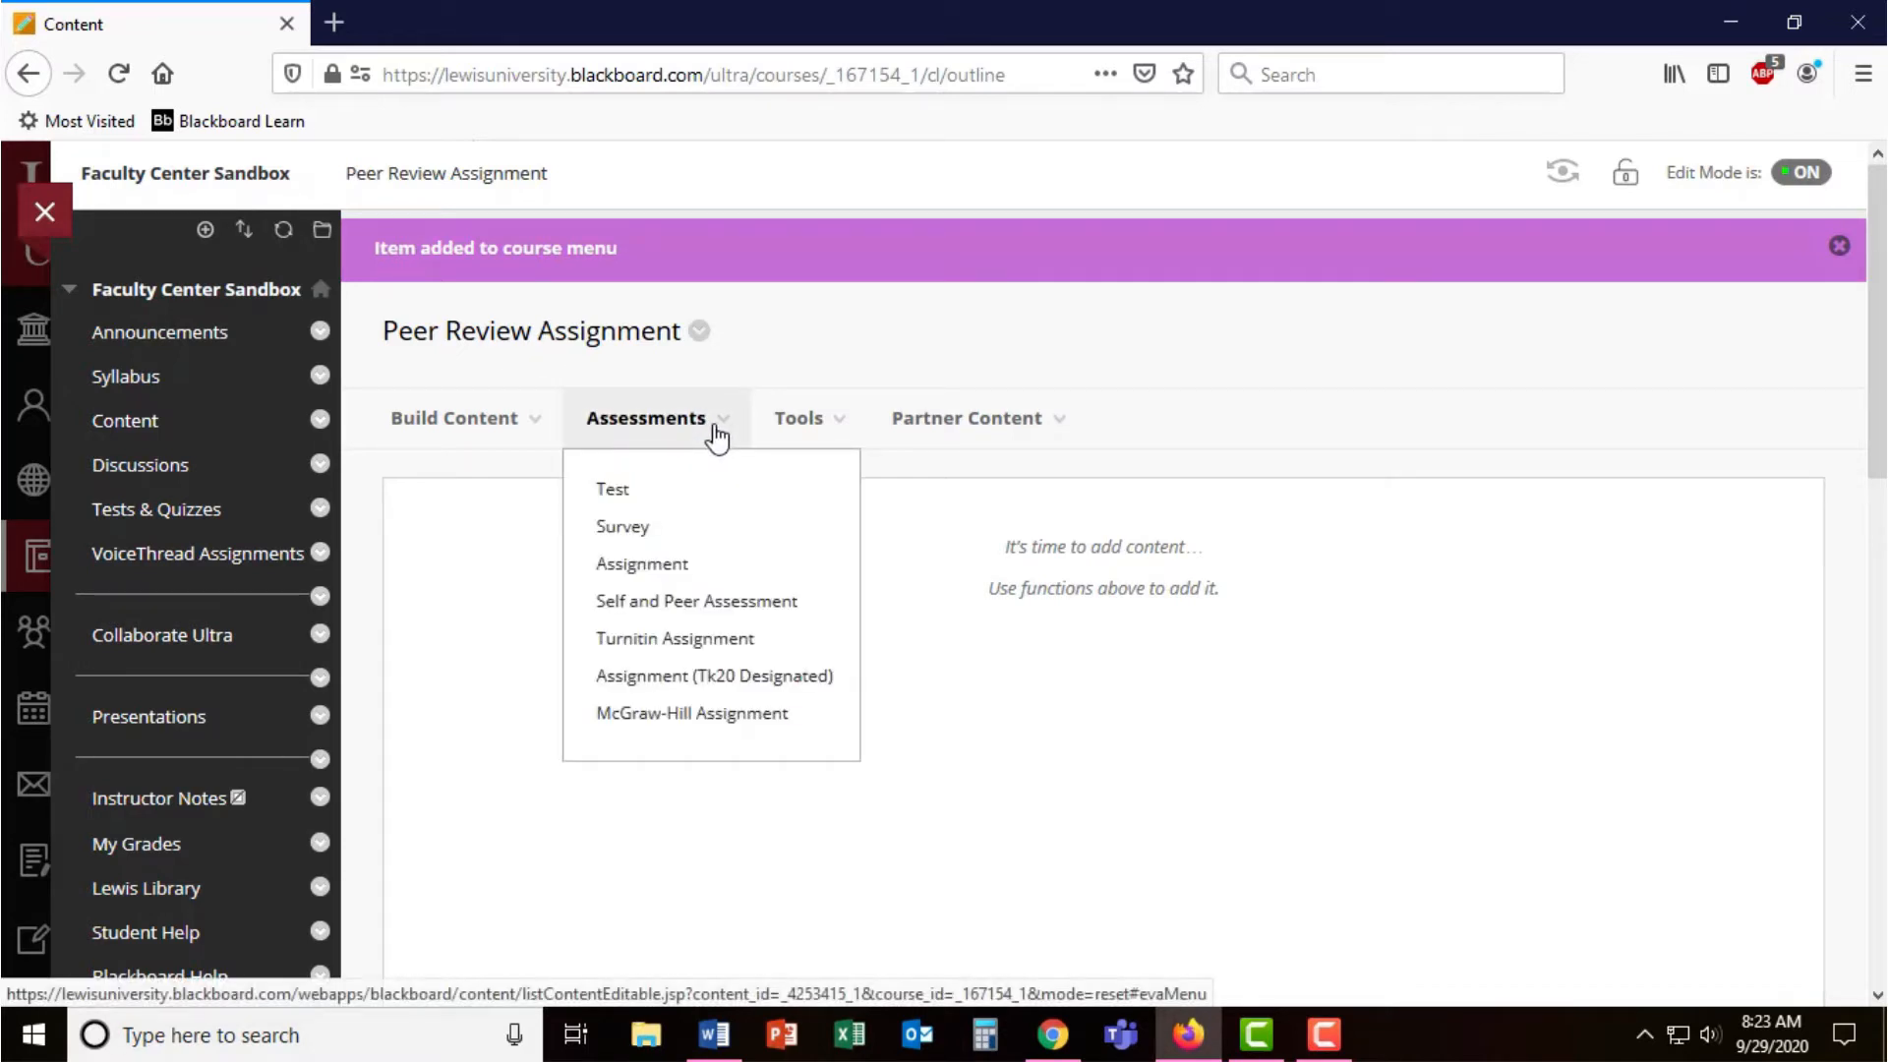
click(709, 605)
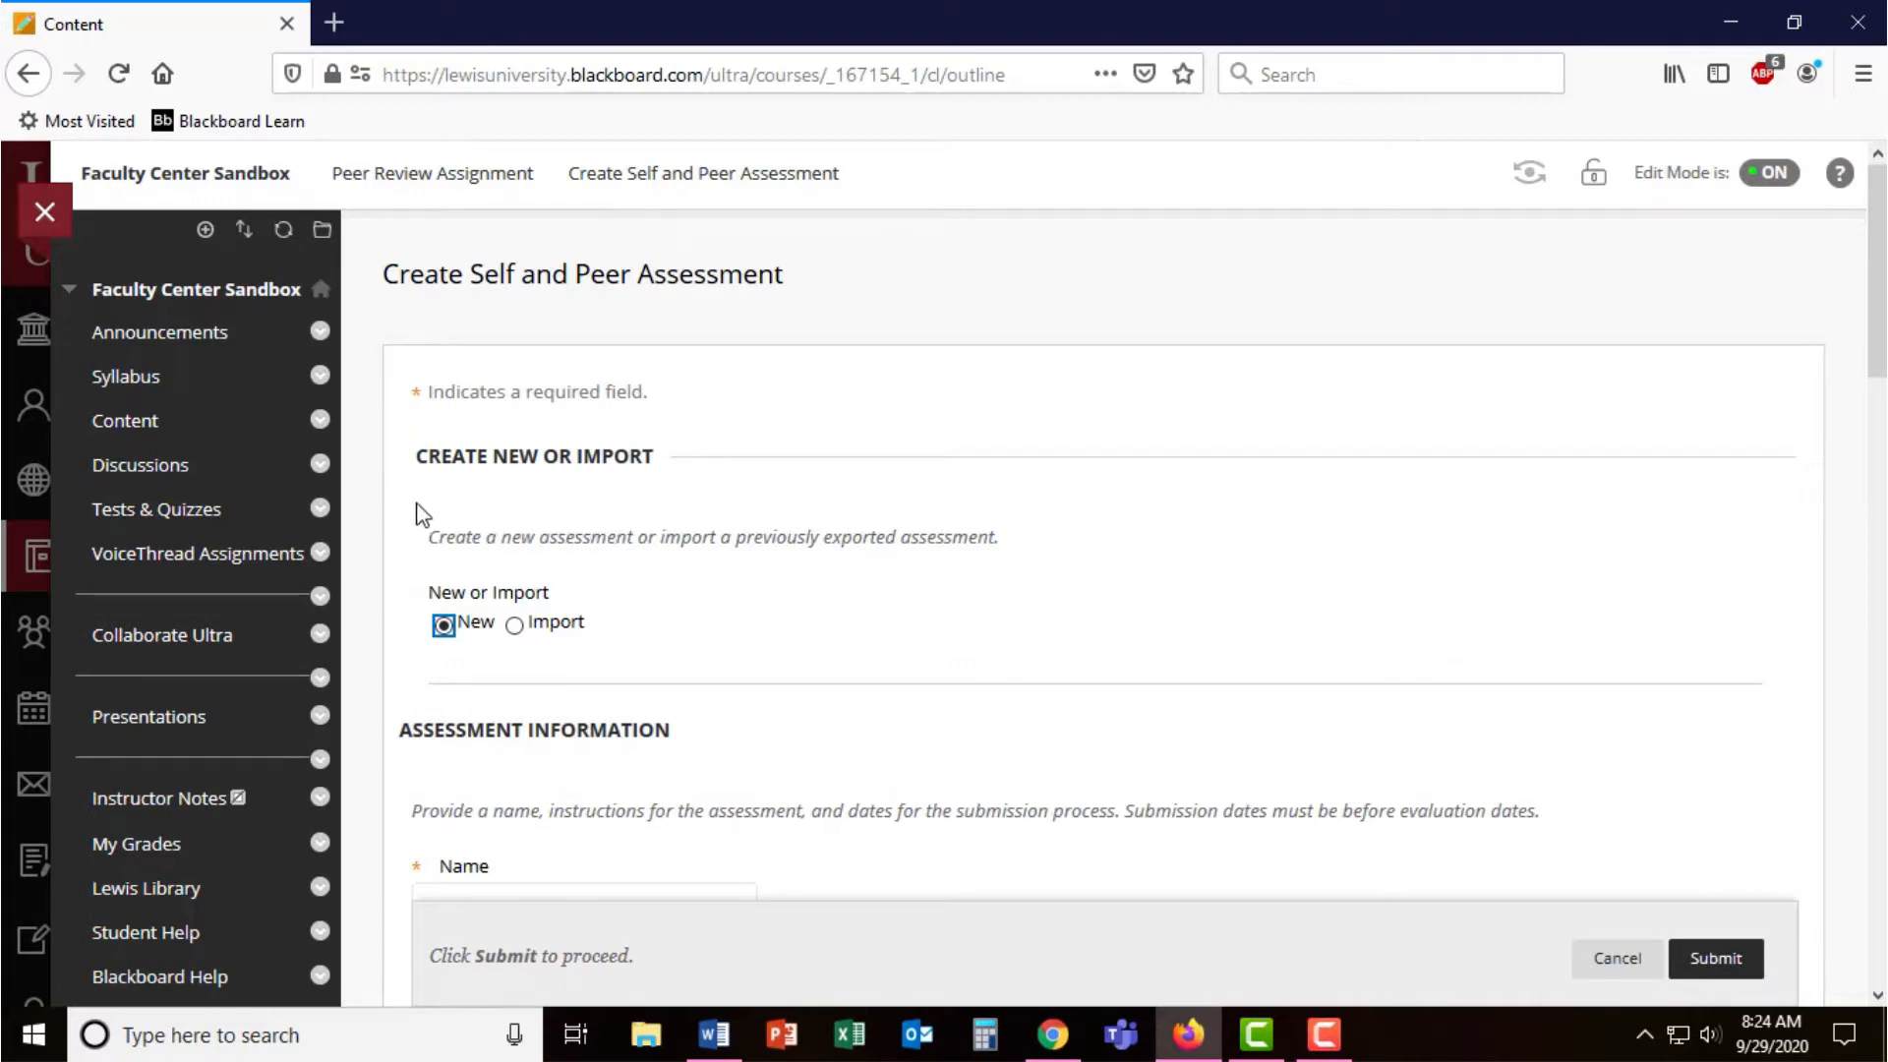
scroll(749, 618, down, 1)
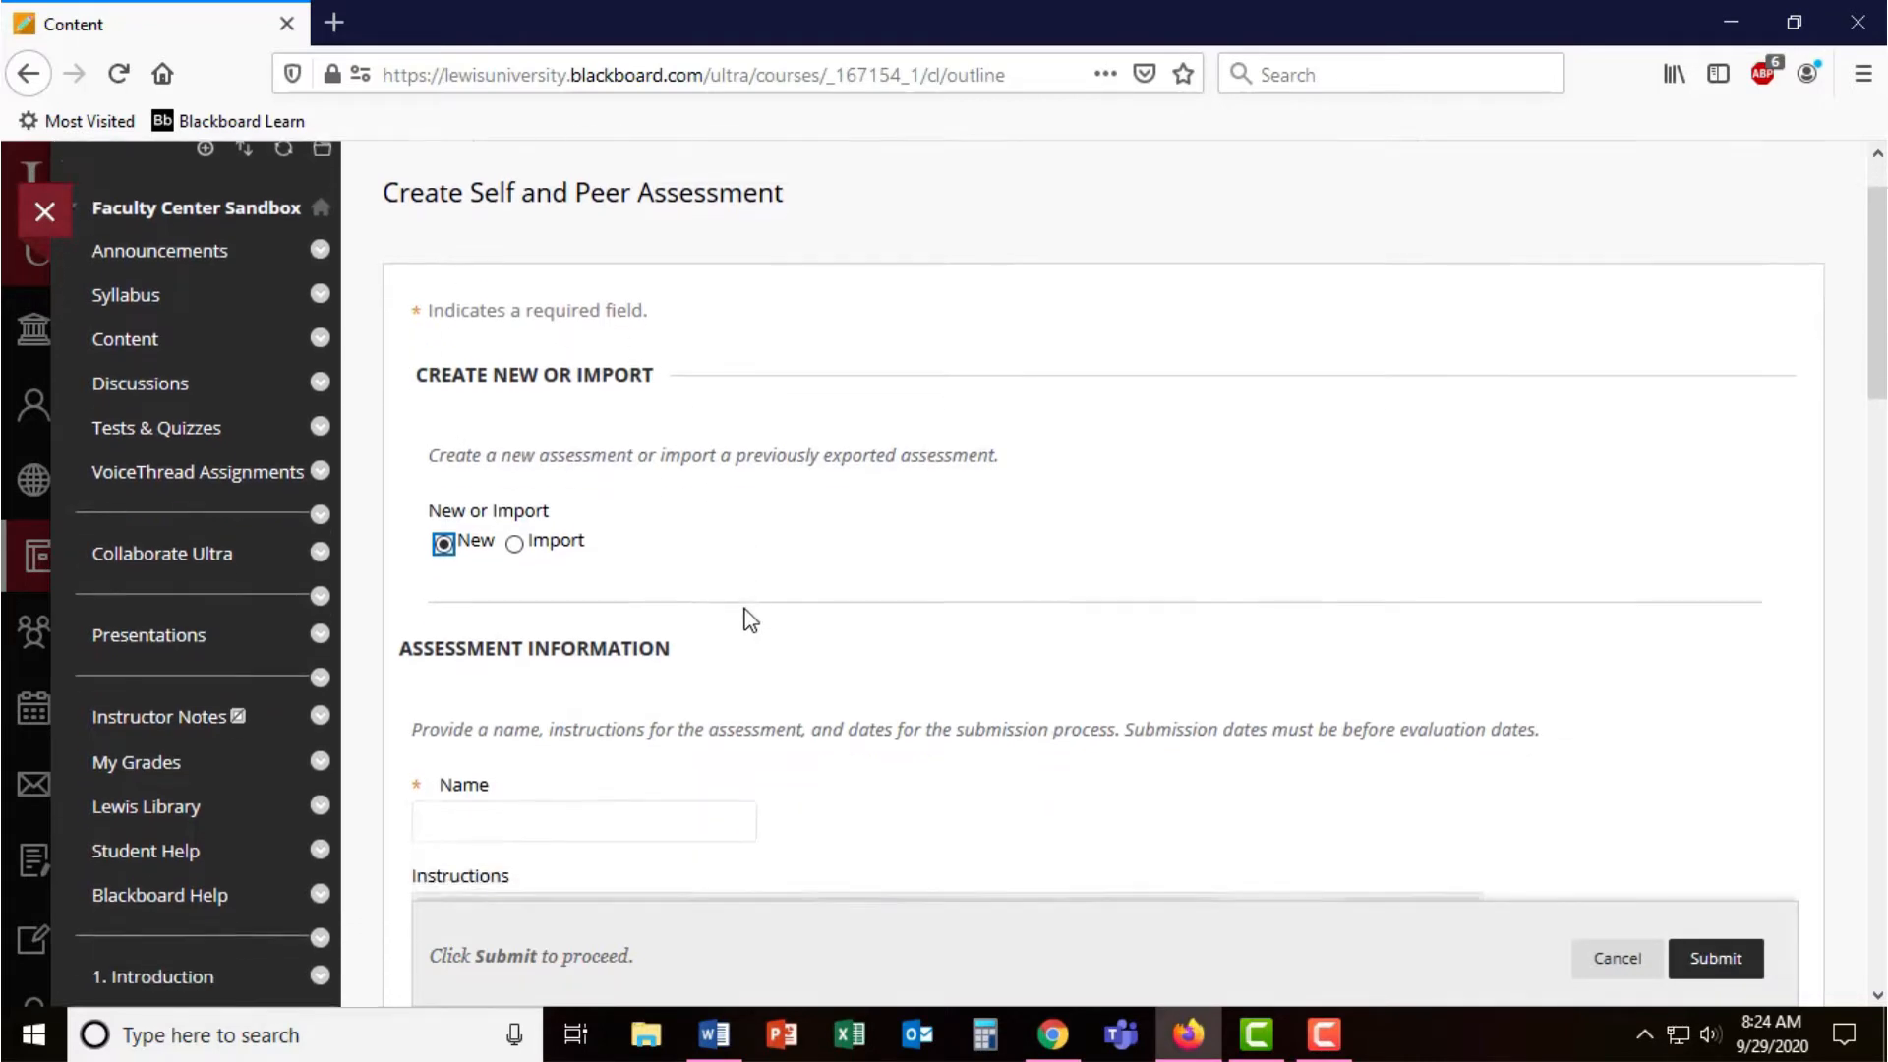
scroll(749, 618, down, 2)
scroll(747, 617, down, 1)
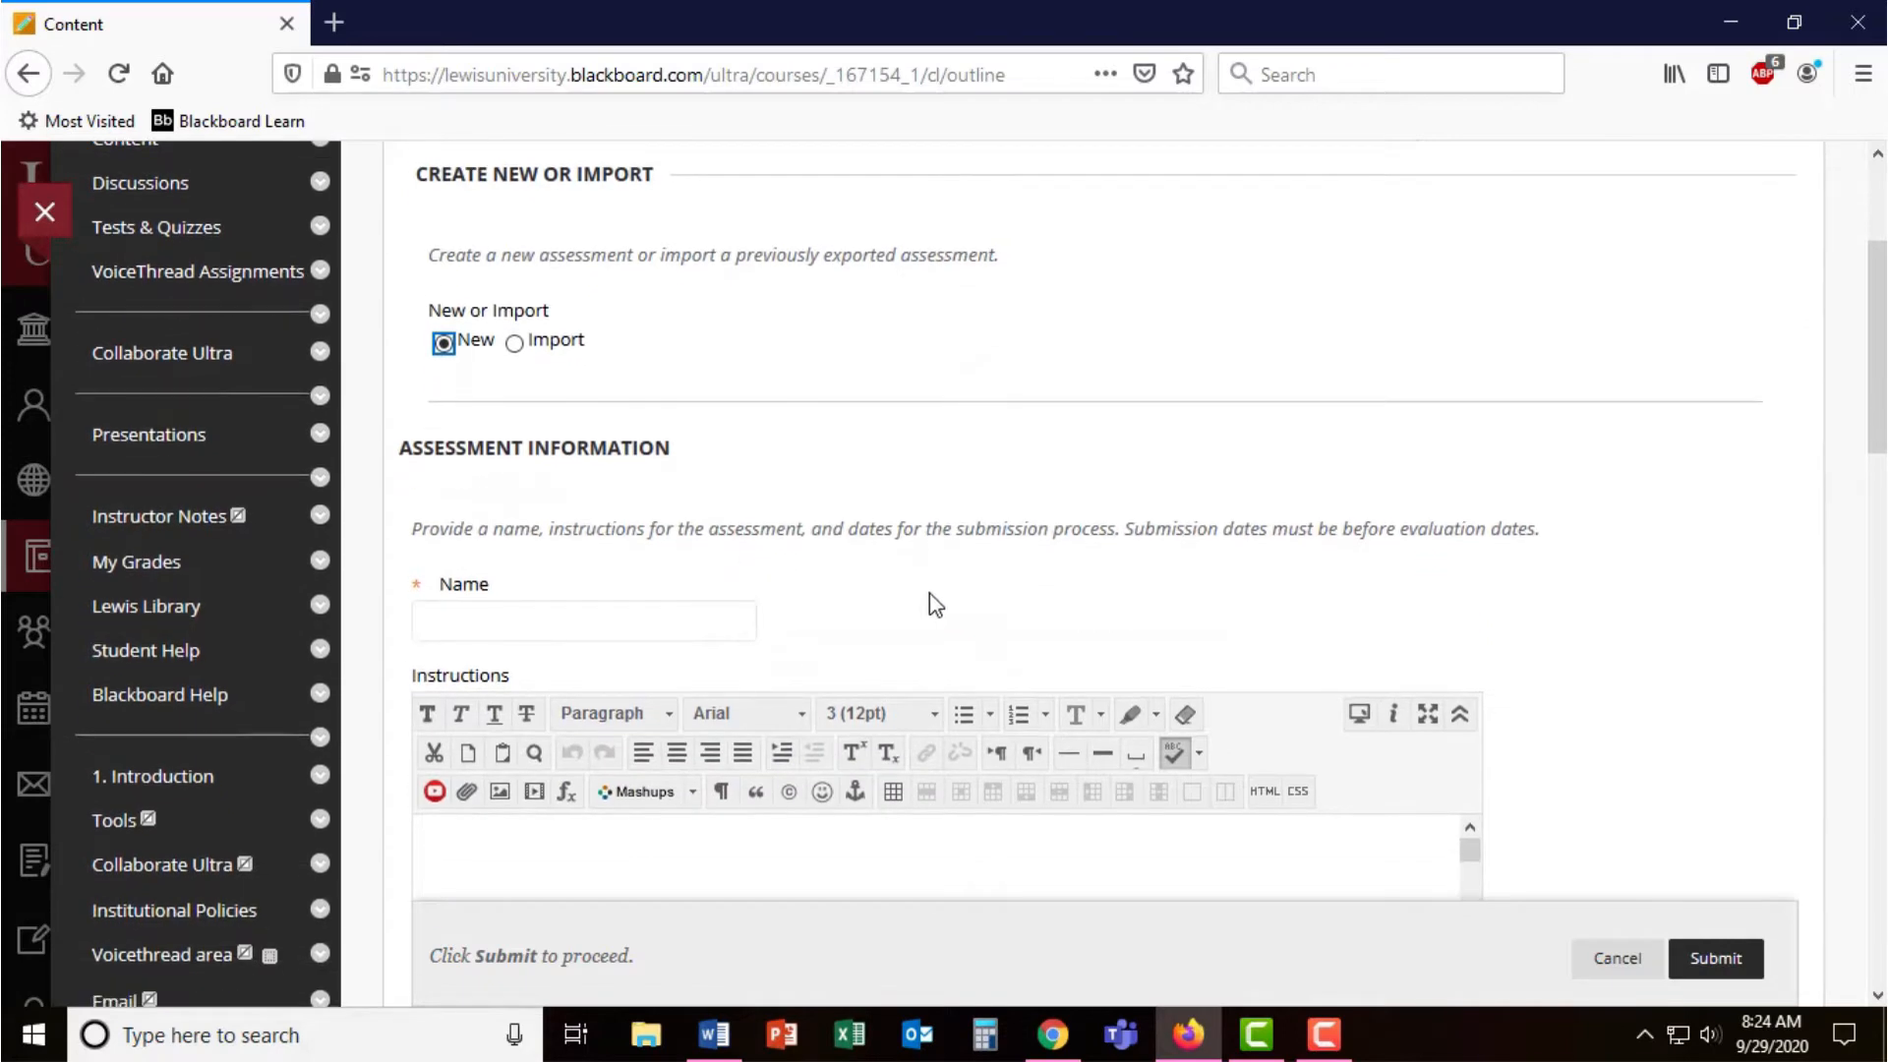
scroll(929, 594, down, 2)
scroll(1032, 452, down, 2)
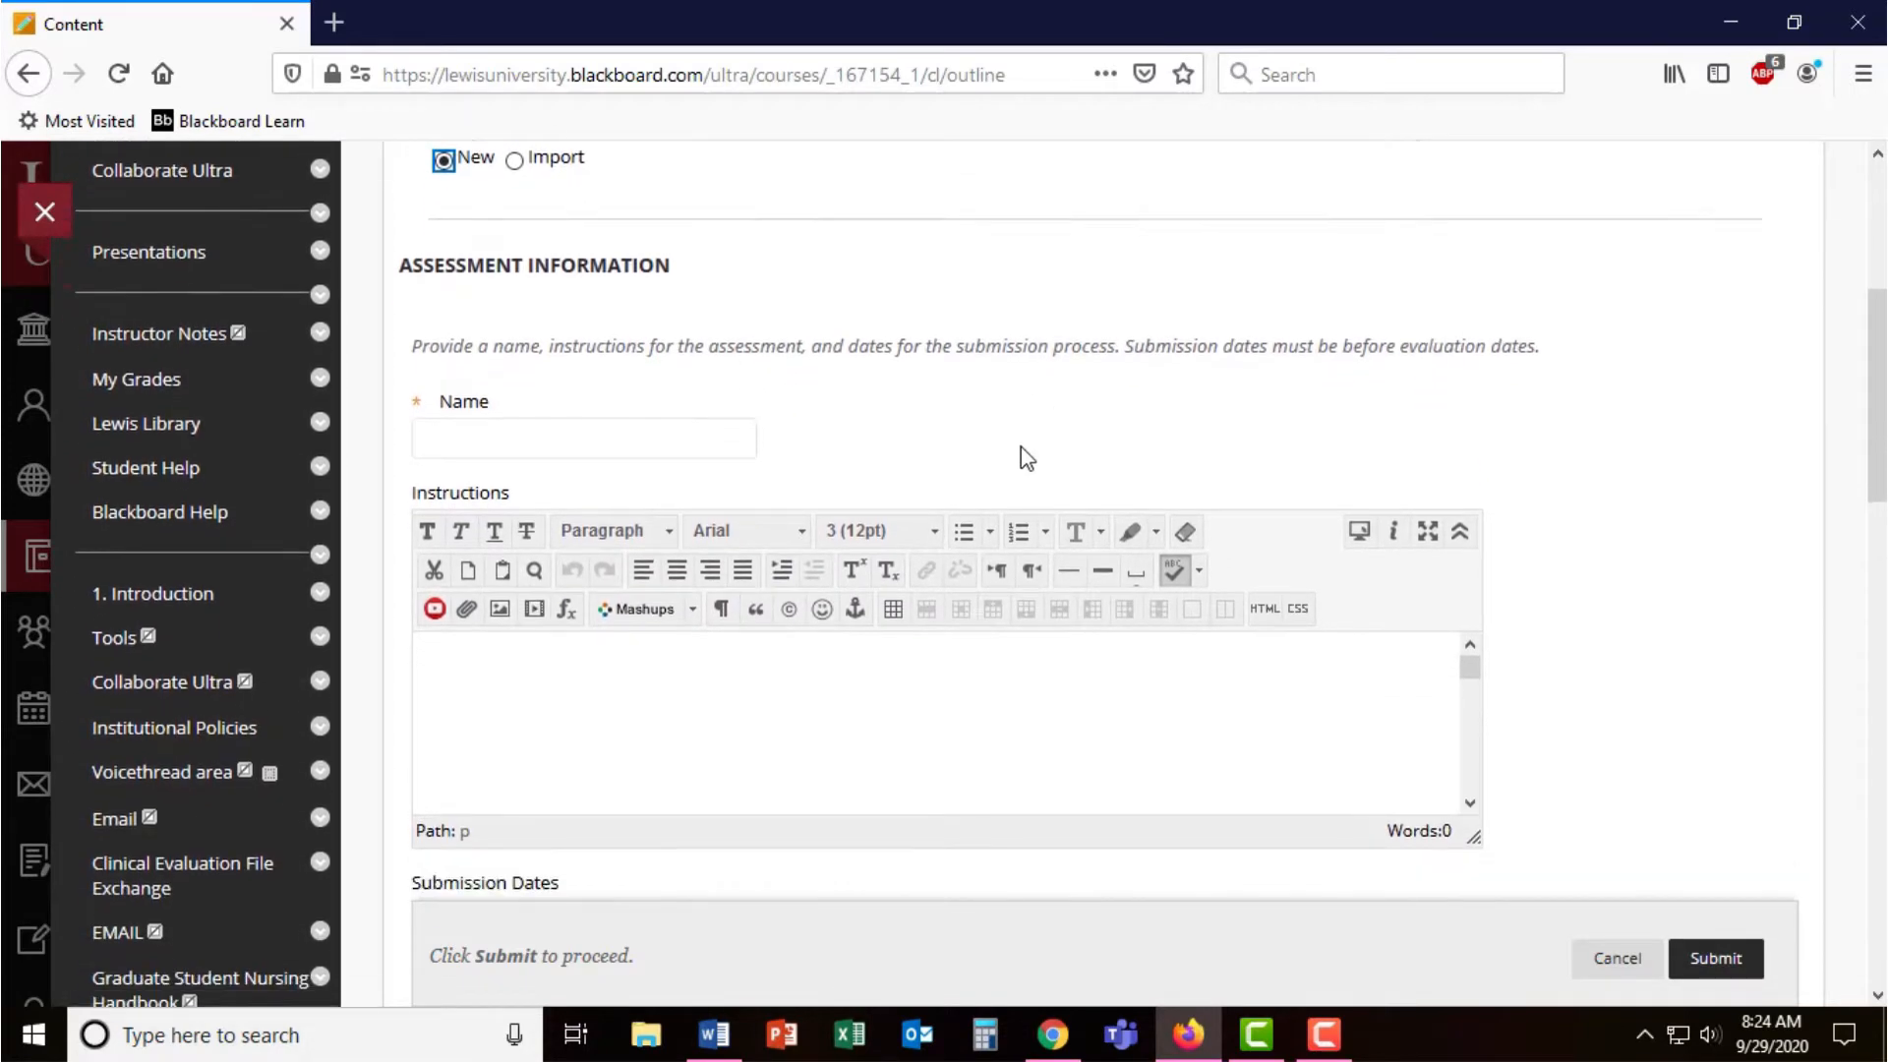
click(621, 334)
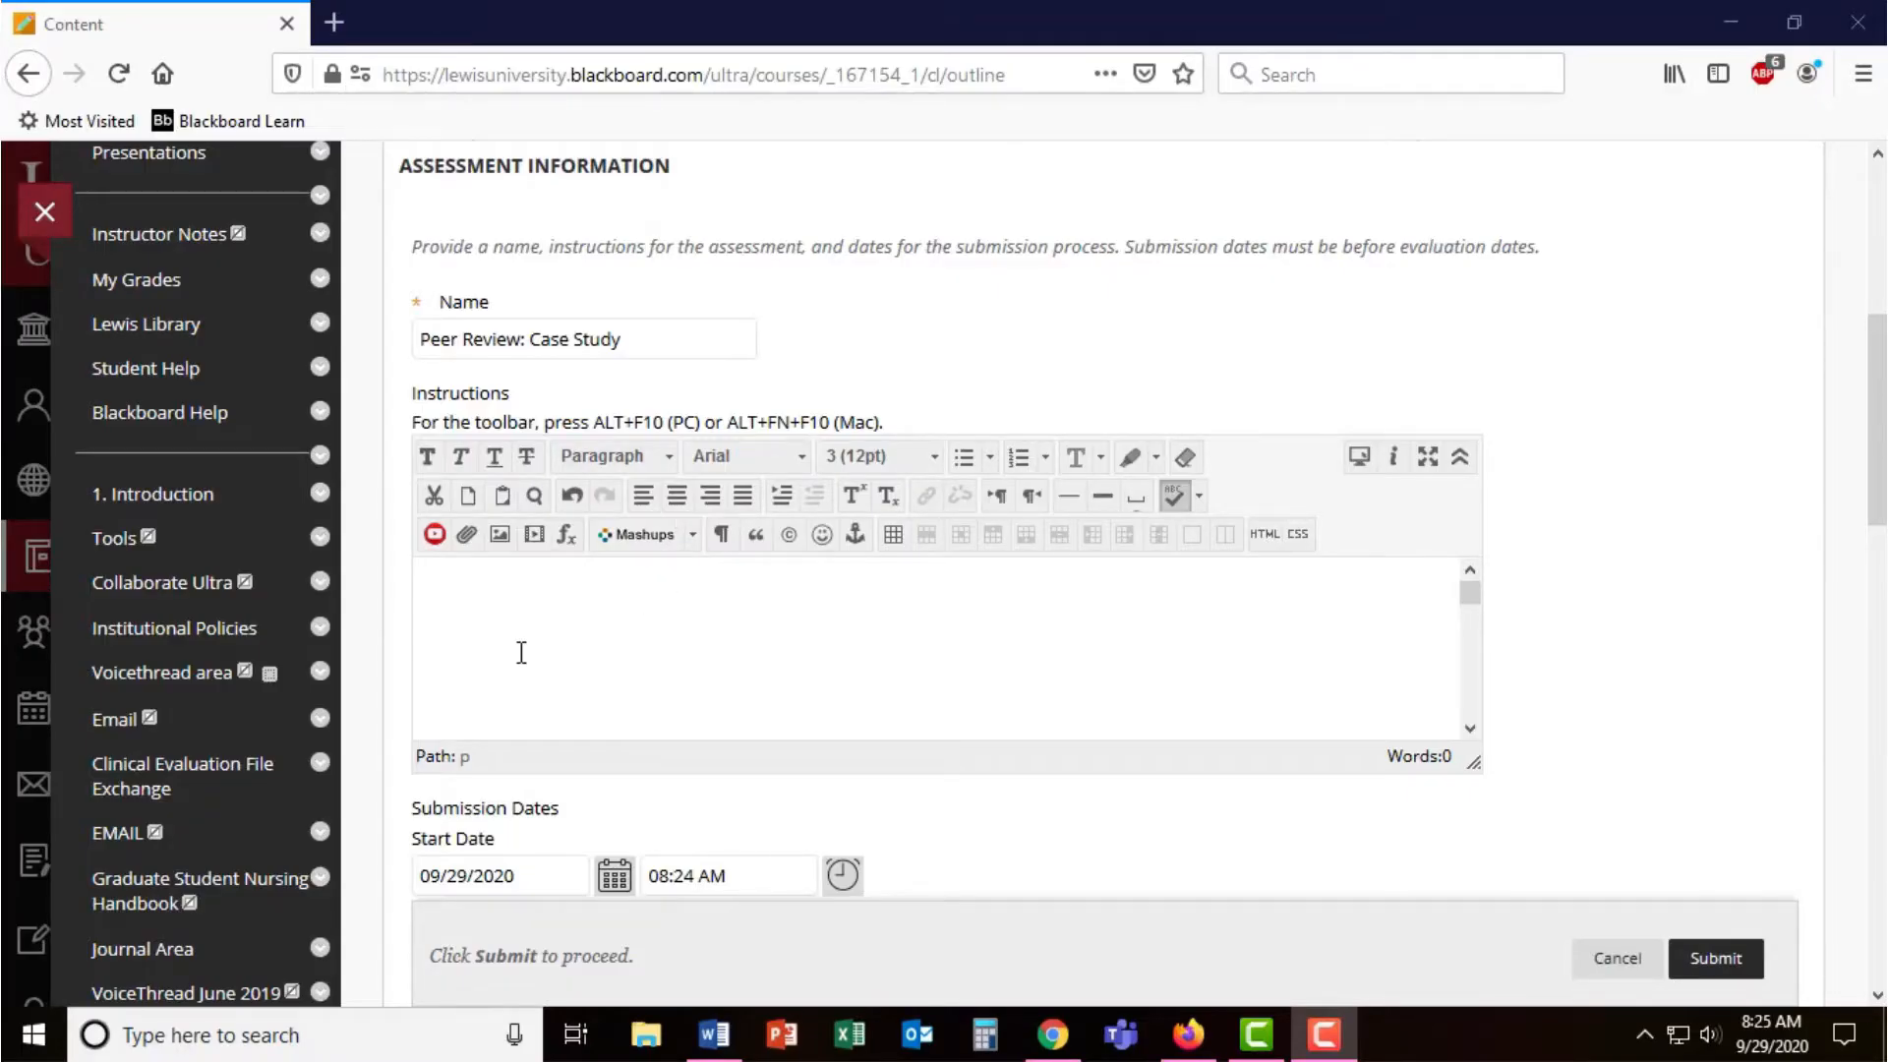
- Paste the prepared instructions on submitting, peer evaluation and feedback, removing extra blank lines
click(519, 590)
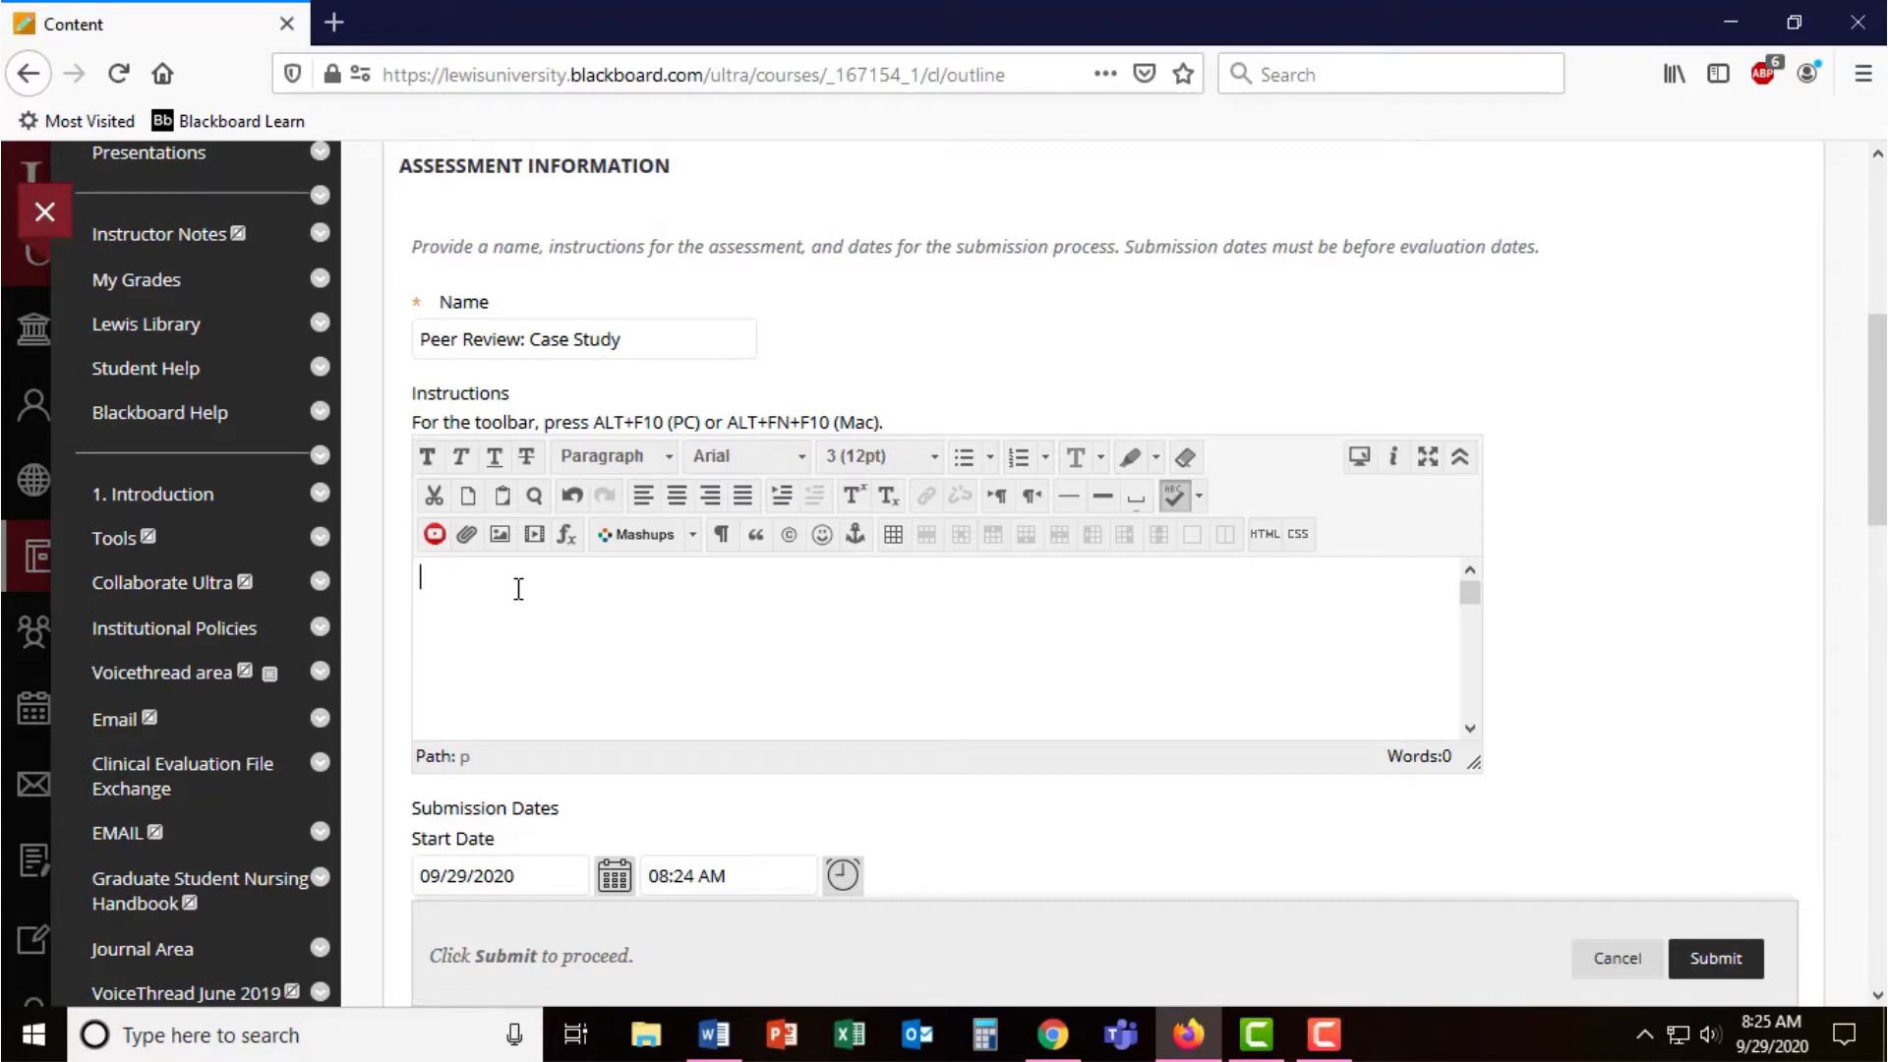
key(ctrl+v)
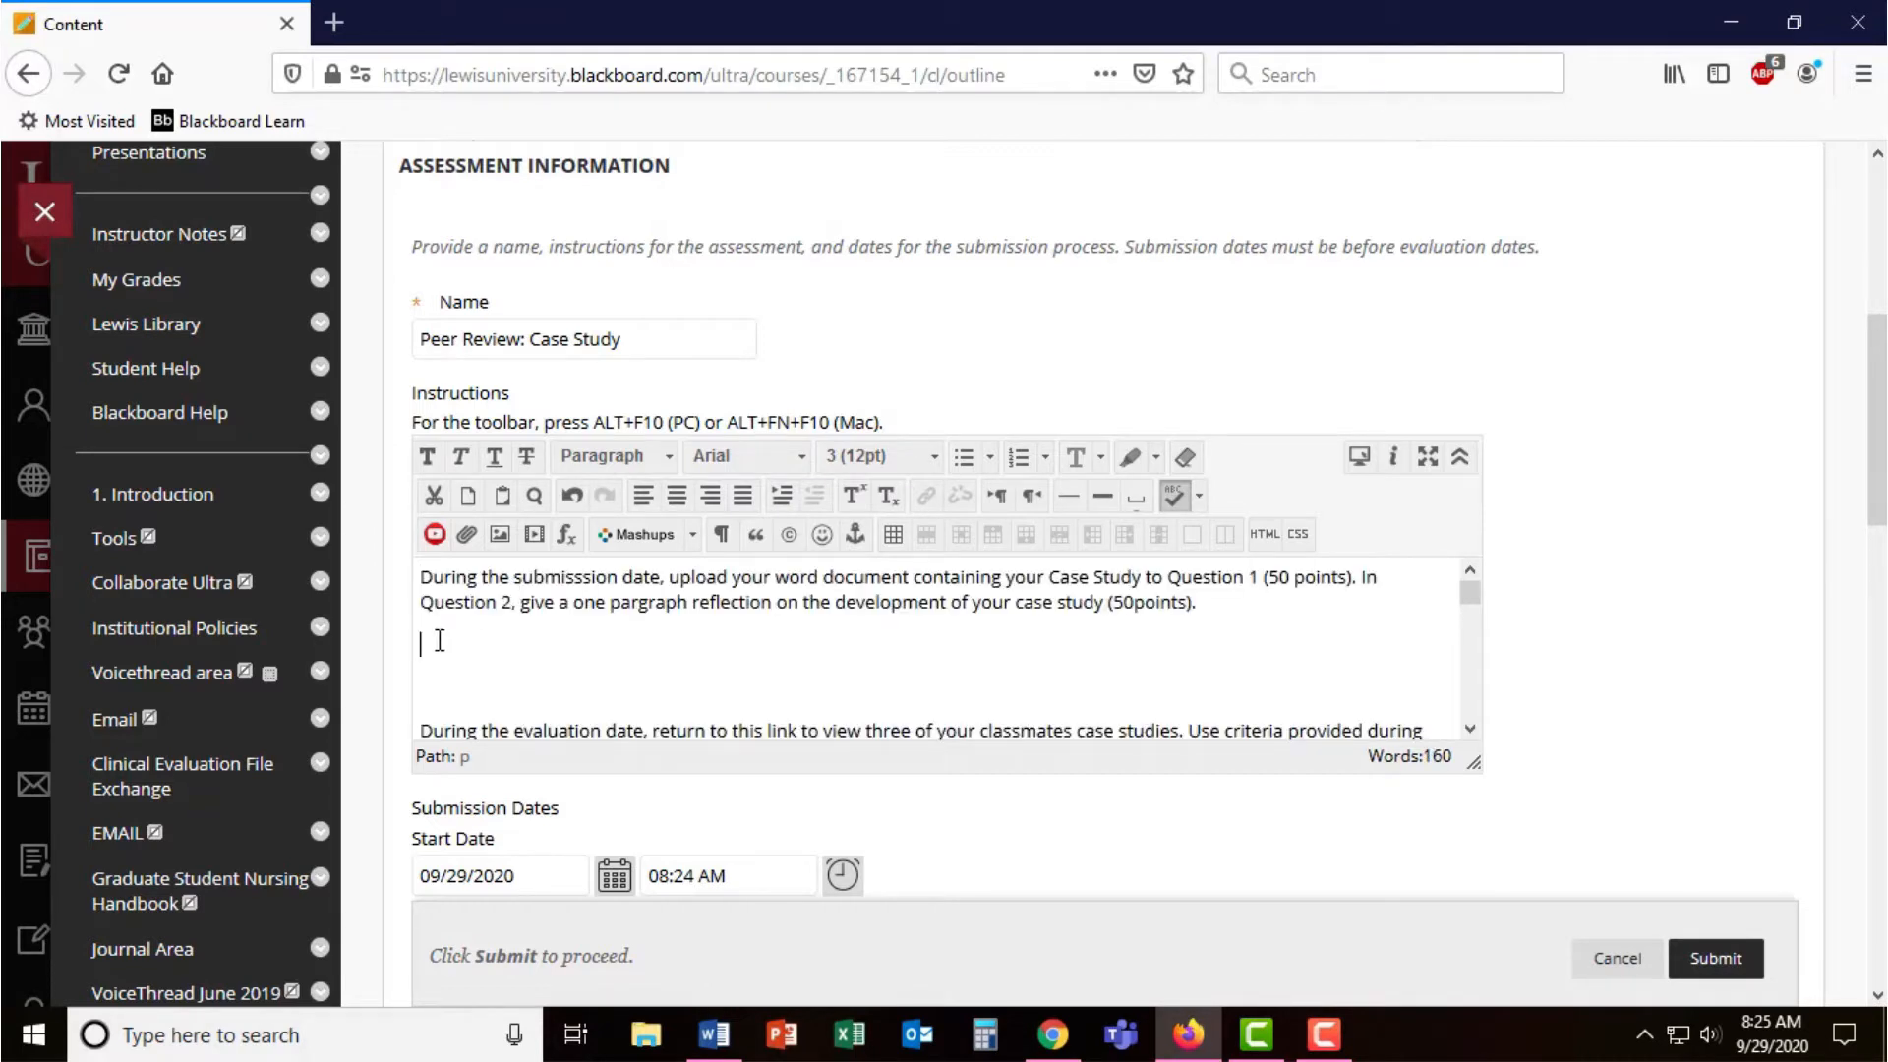
key(Delete)
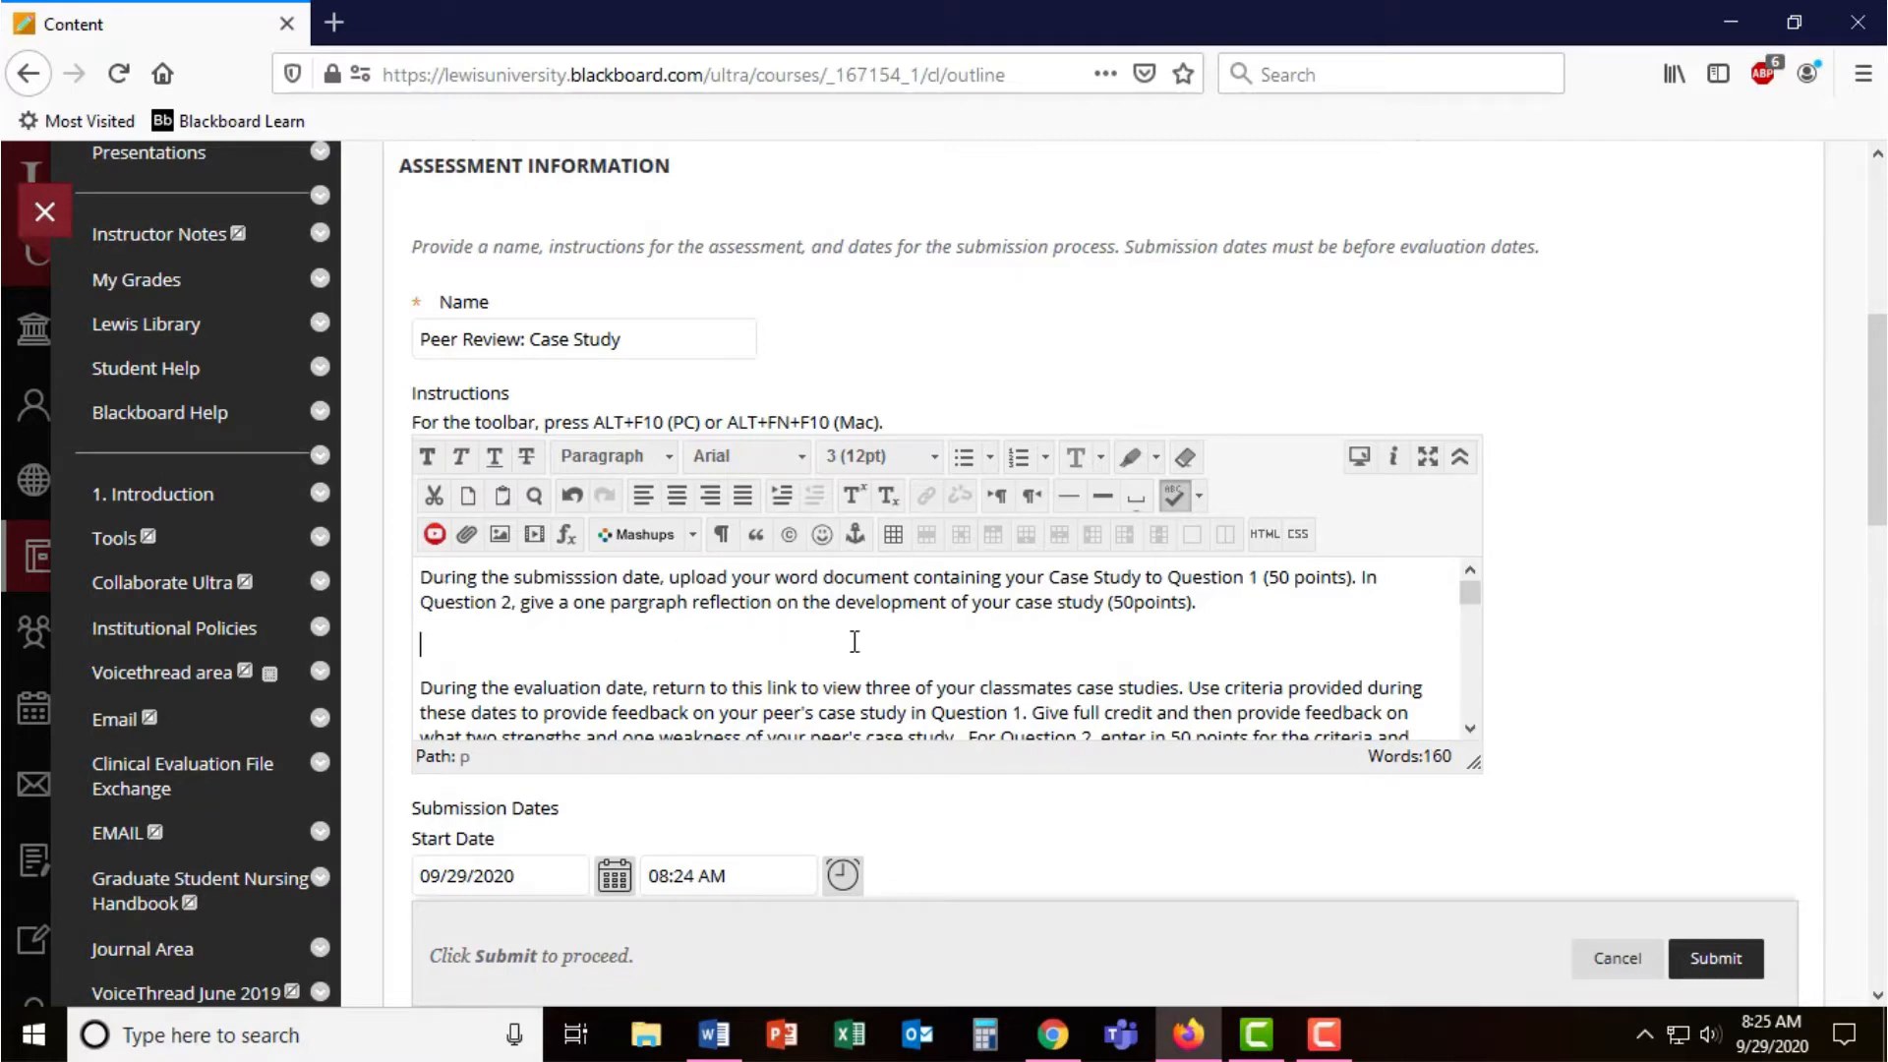
key(Delete)
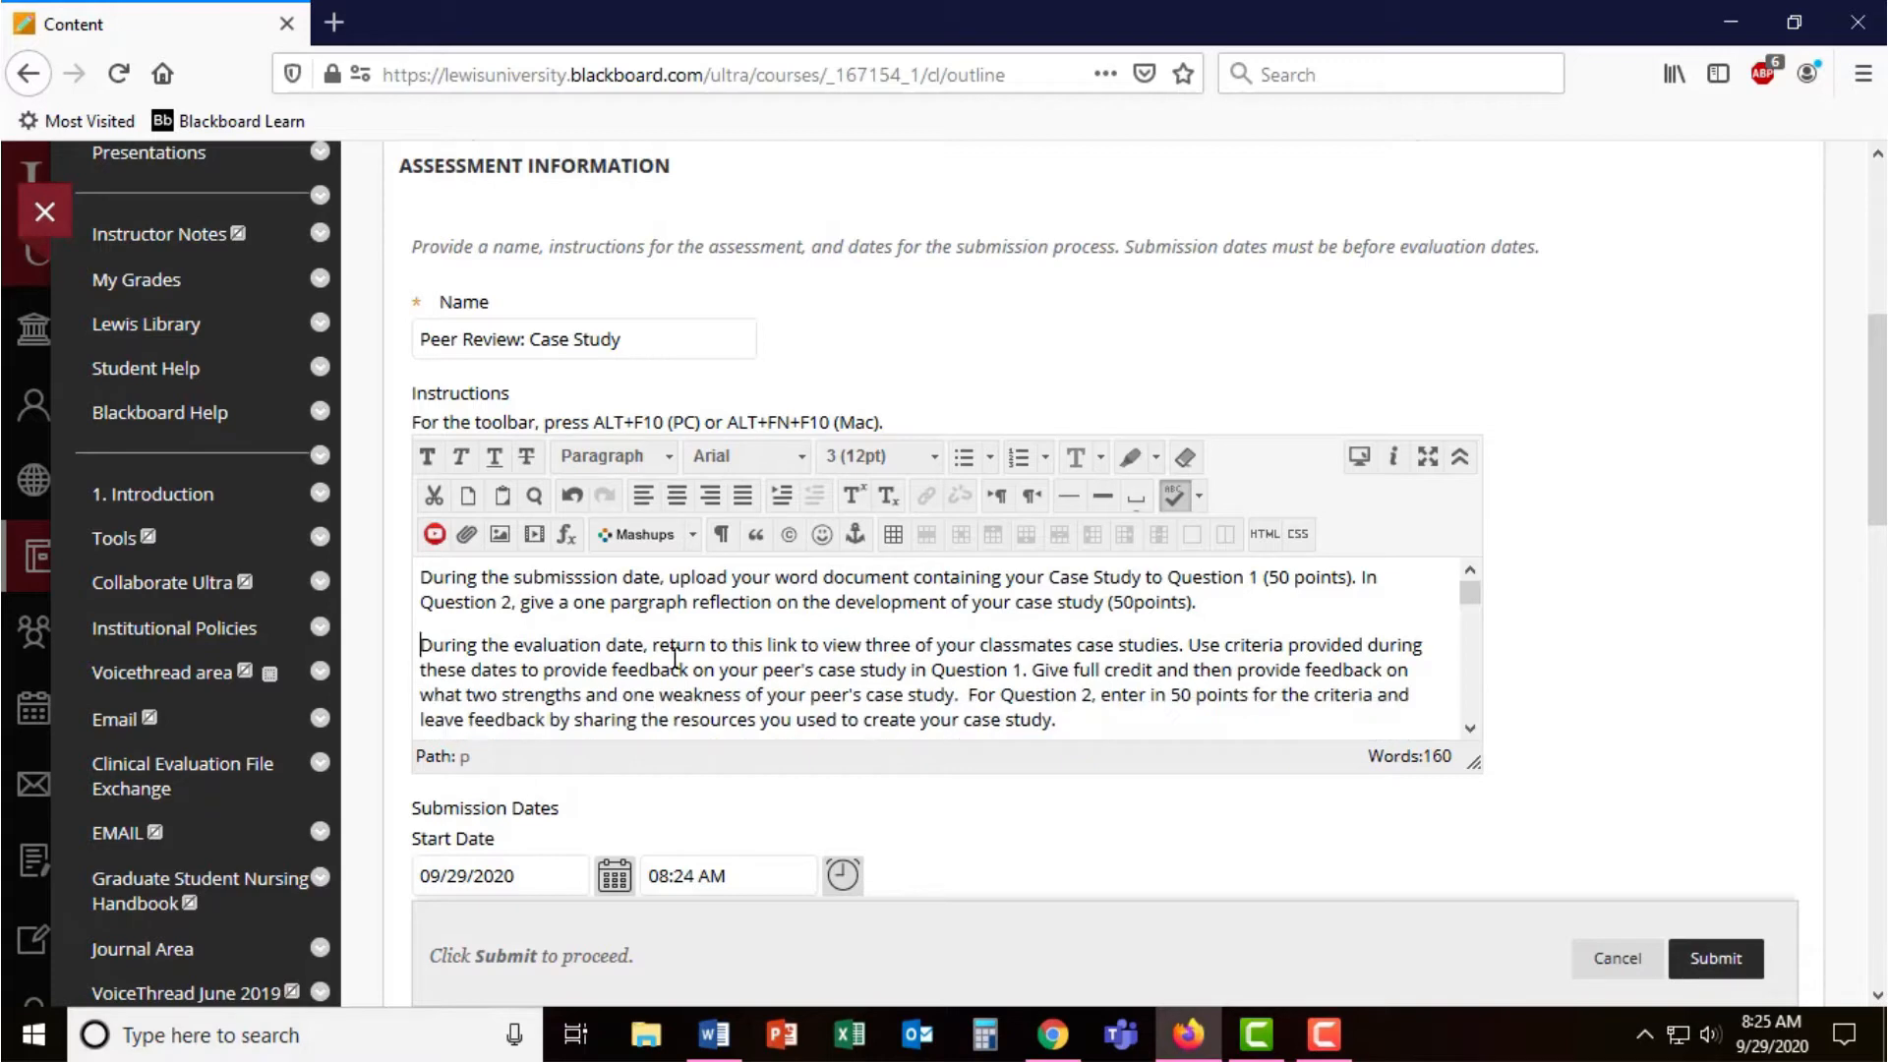
drag(1475, 771, 1475, 868)
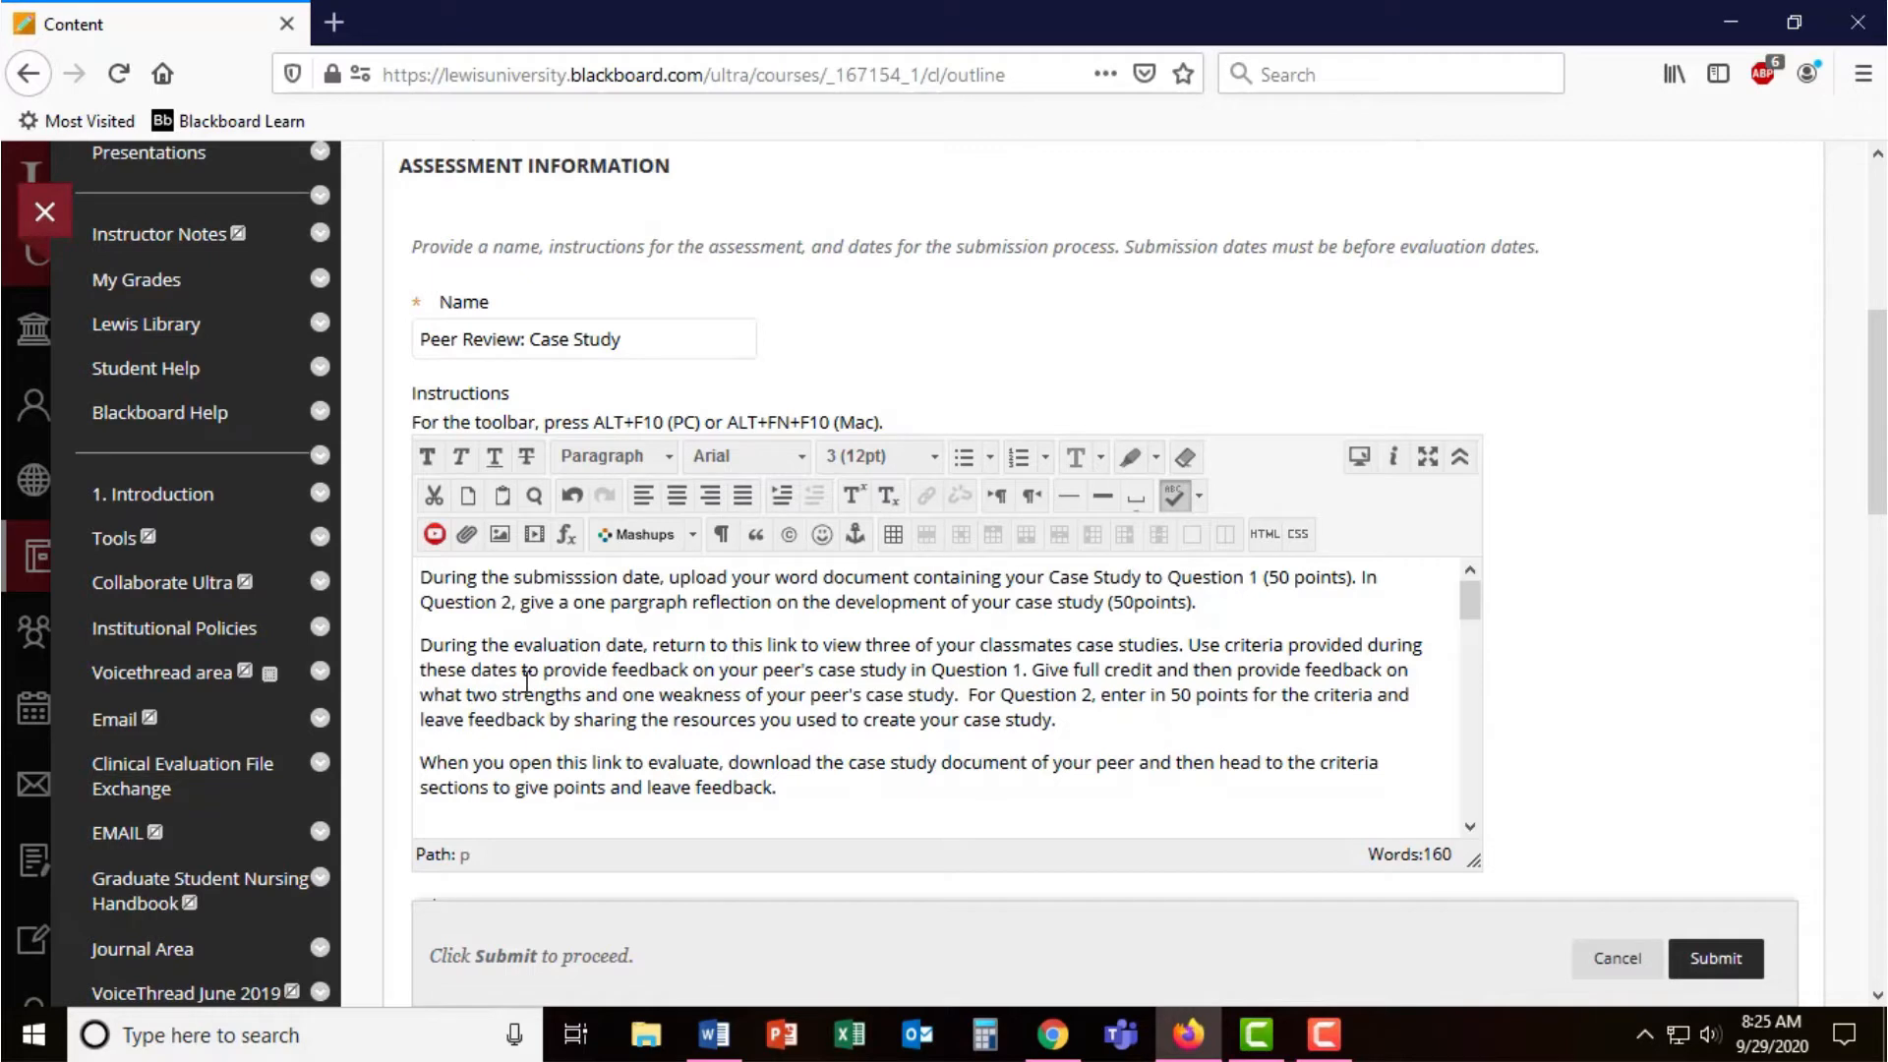
drag(930, 670, 1010, 673)
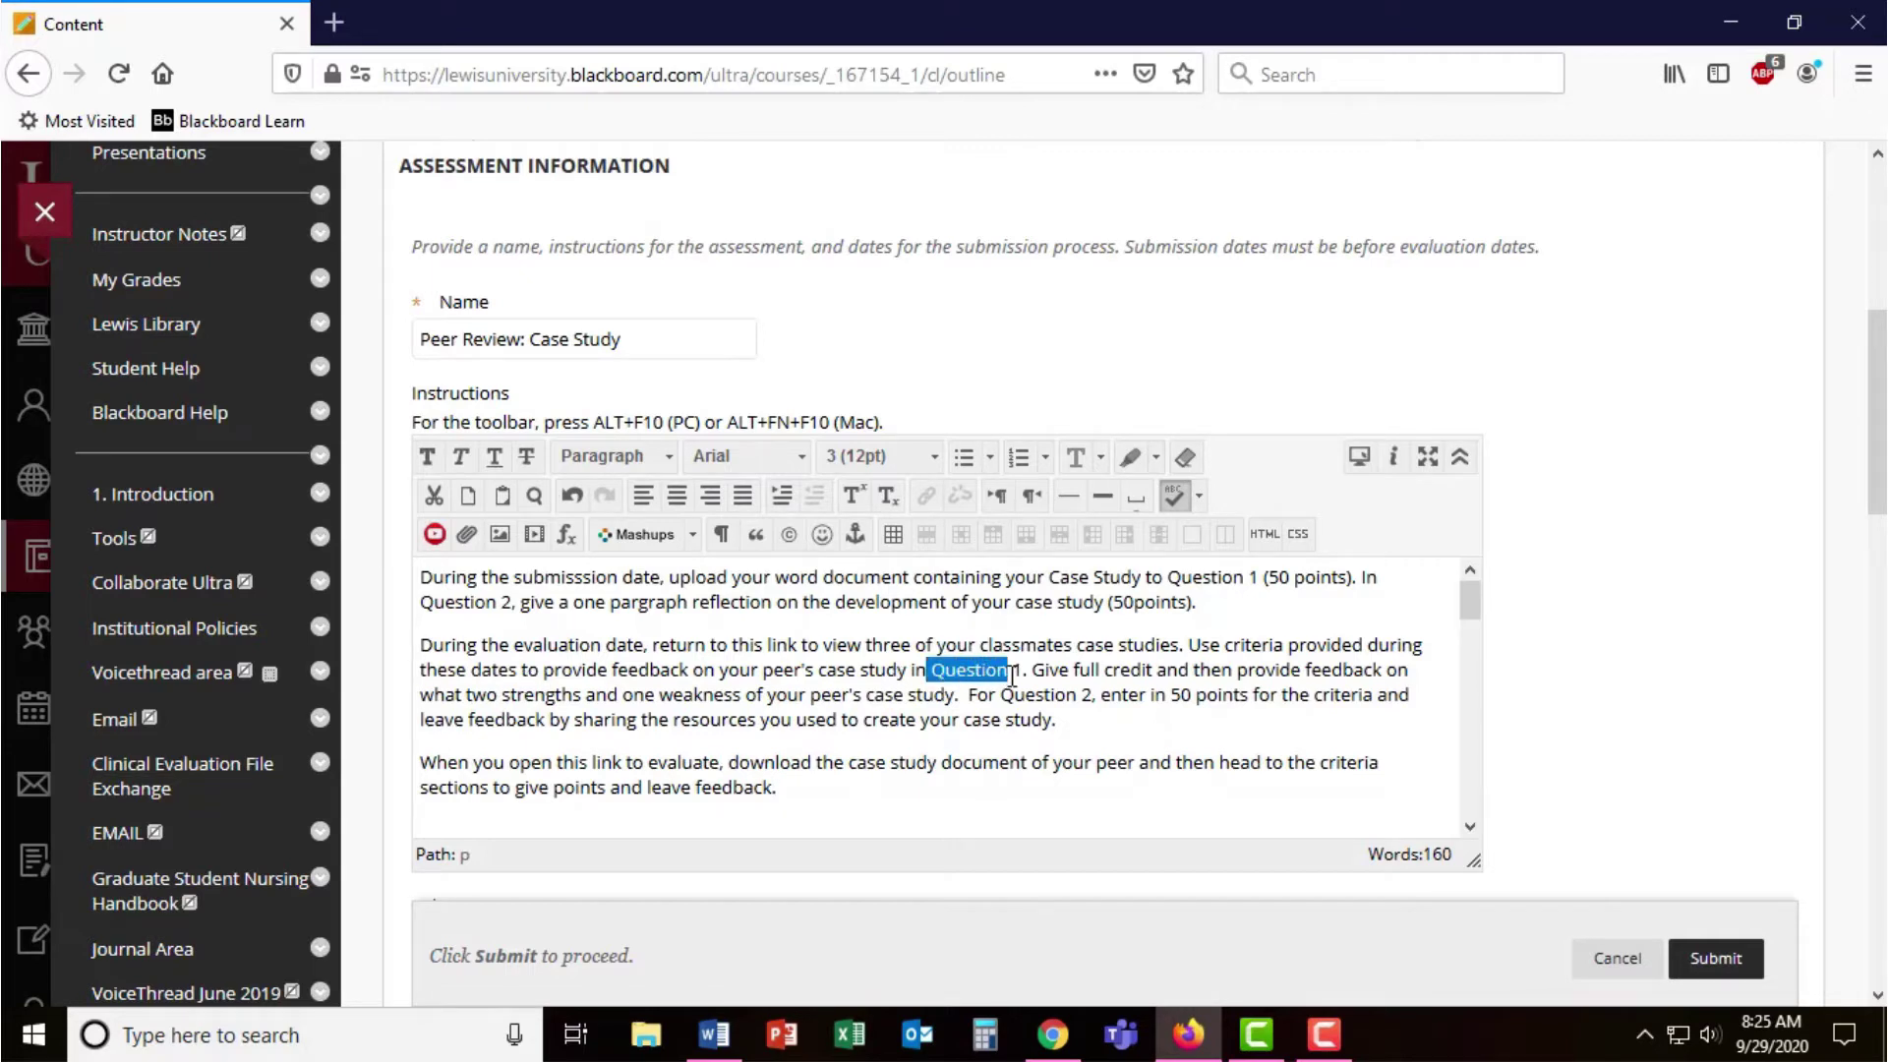
click(956, 673)
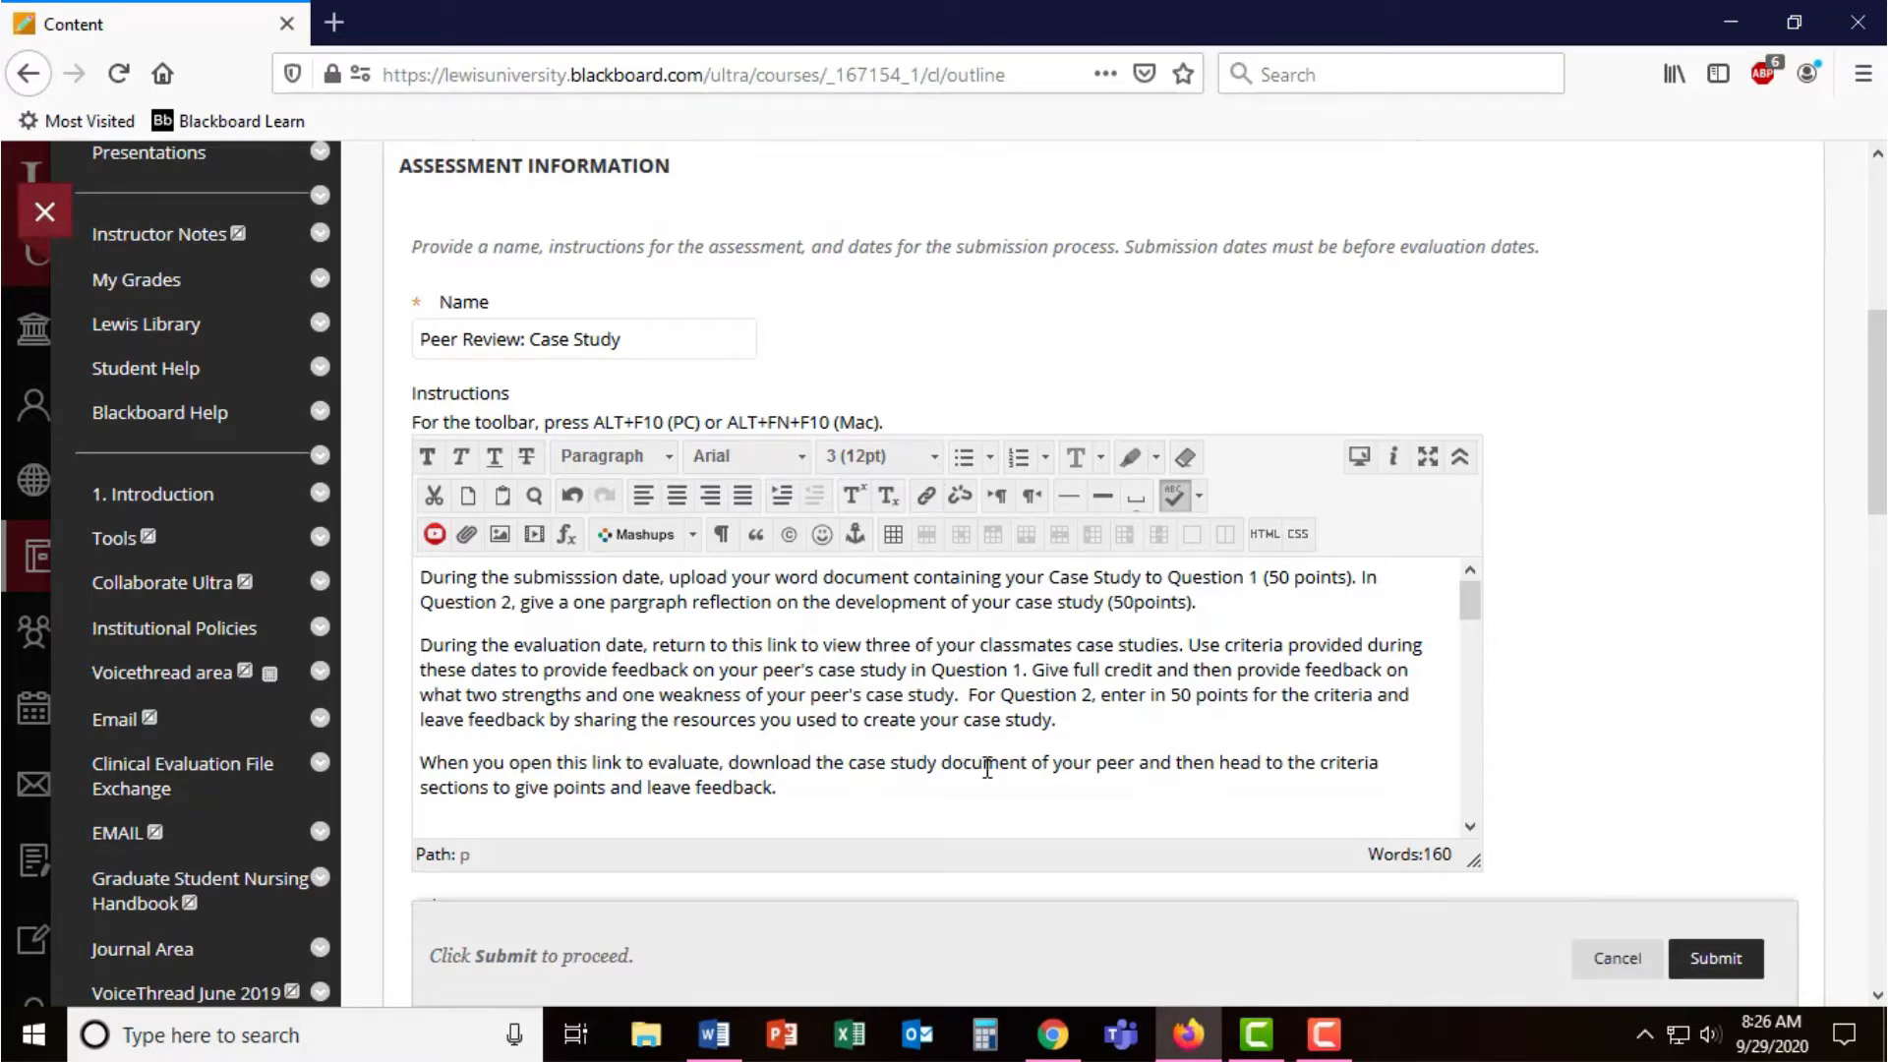
scroll(987, 767, down, 1)
scroll(988, 768, down, 1)
click(559, 687)
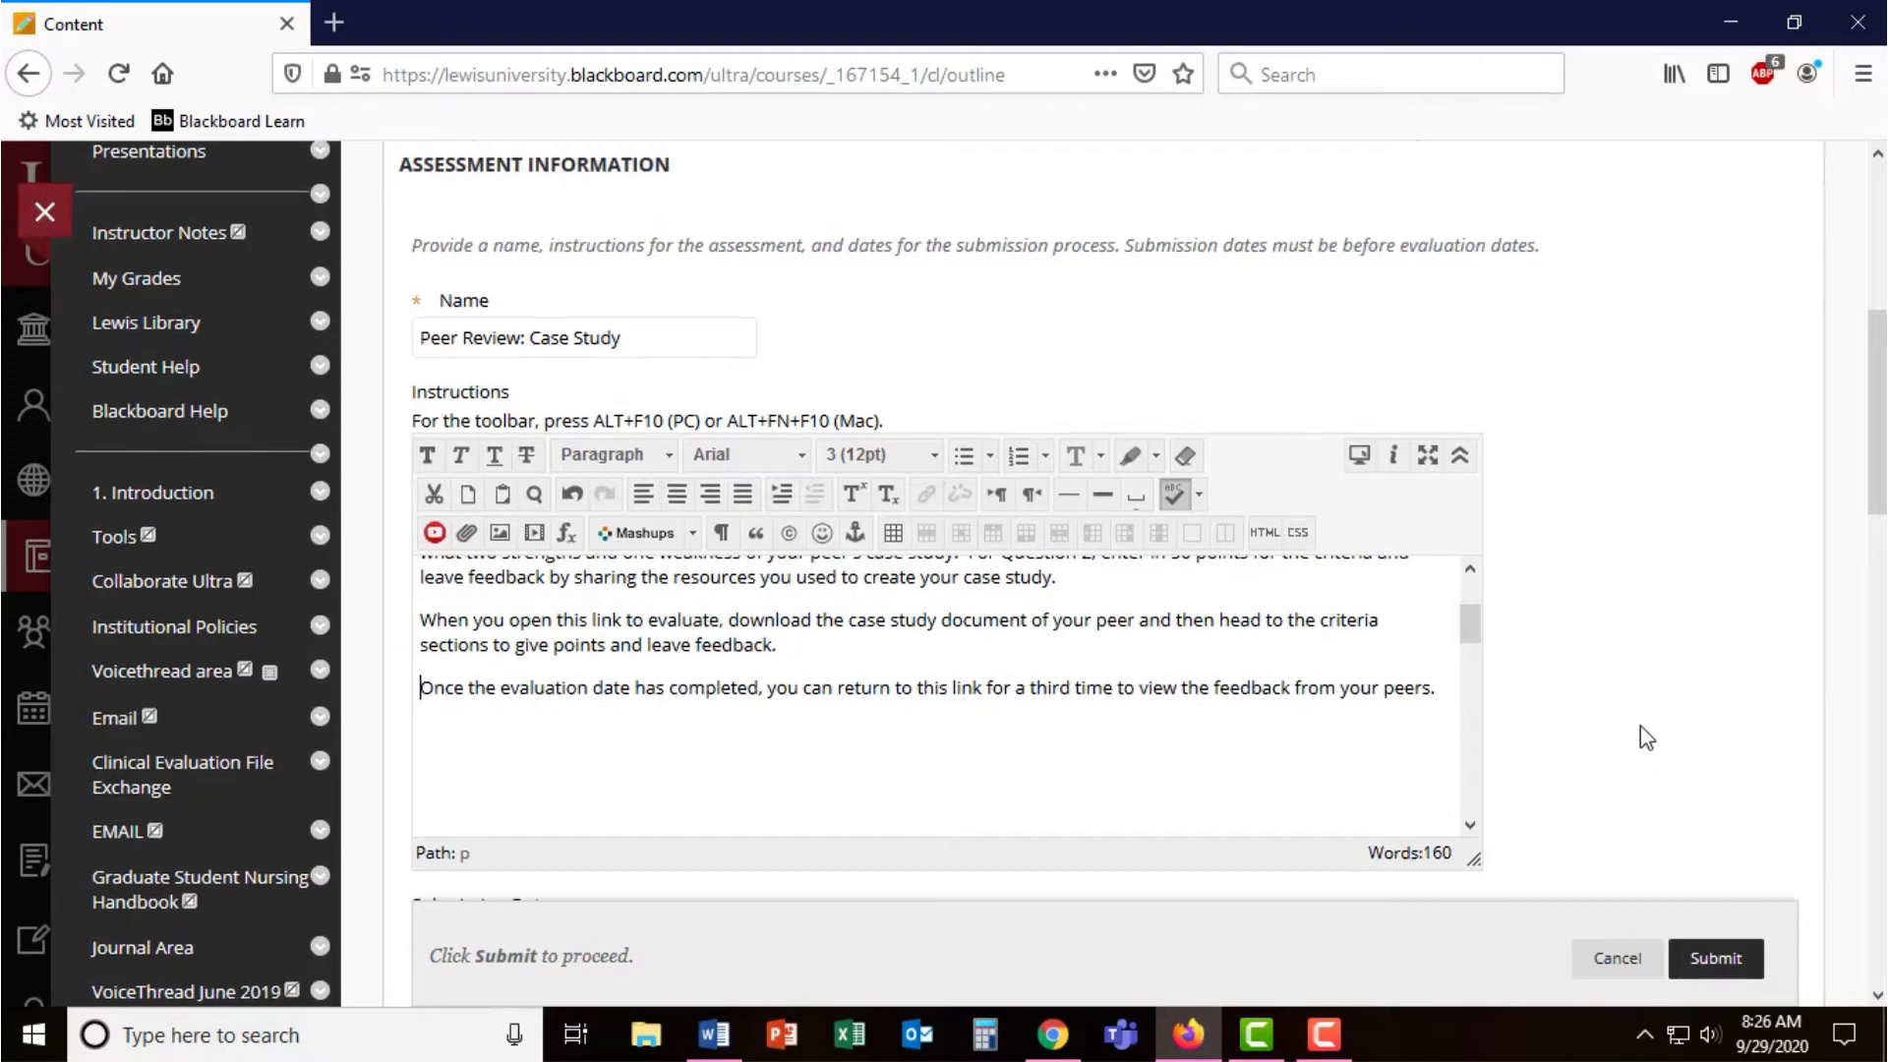
scroll(1641, 726, down, 3)
scroll(1641, 726, down, 3)
scroll(1640, 727, down, 2)
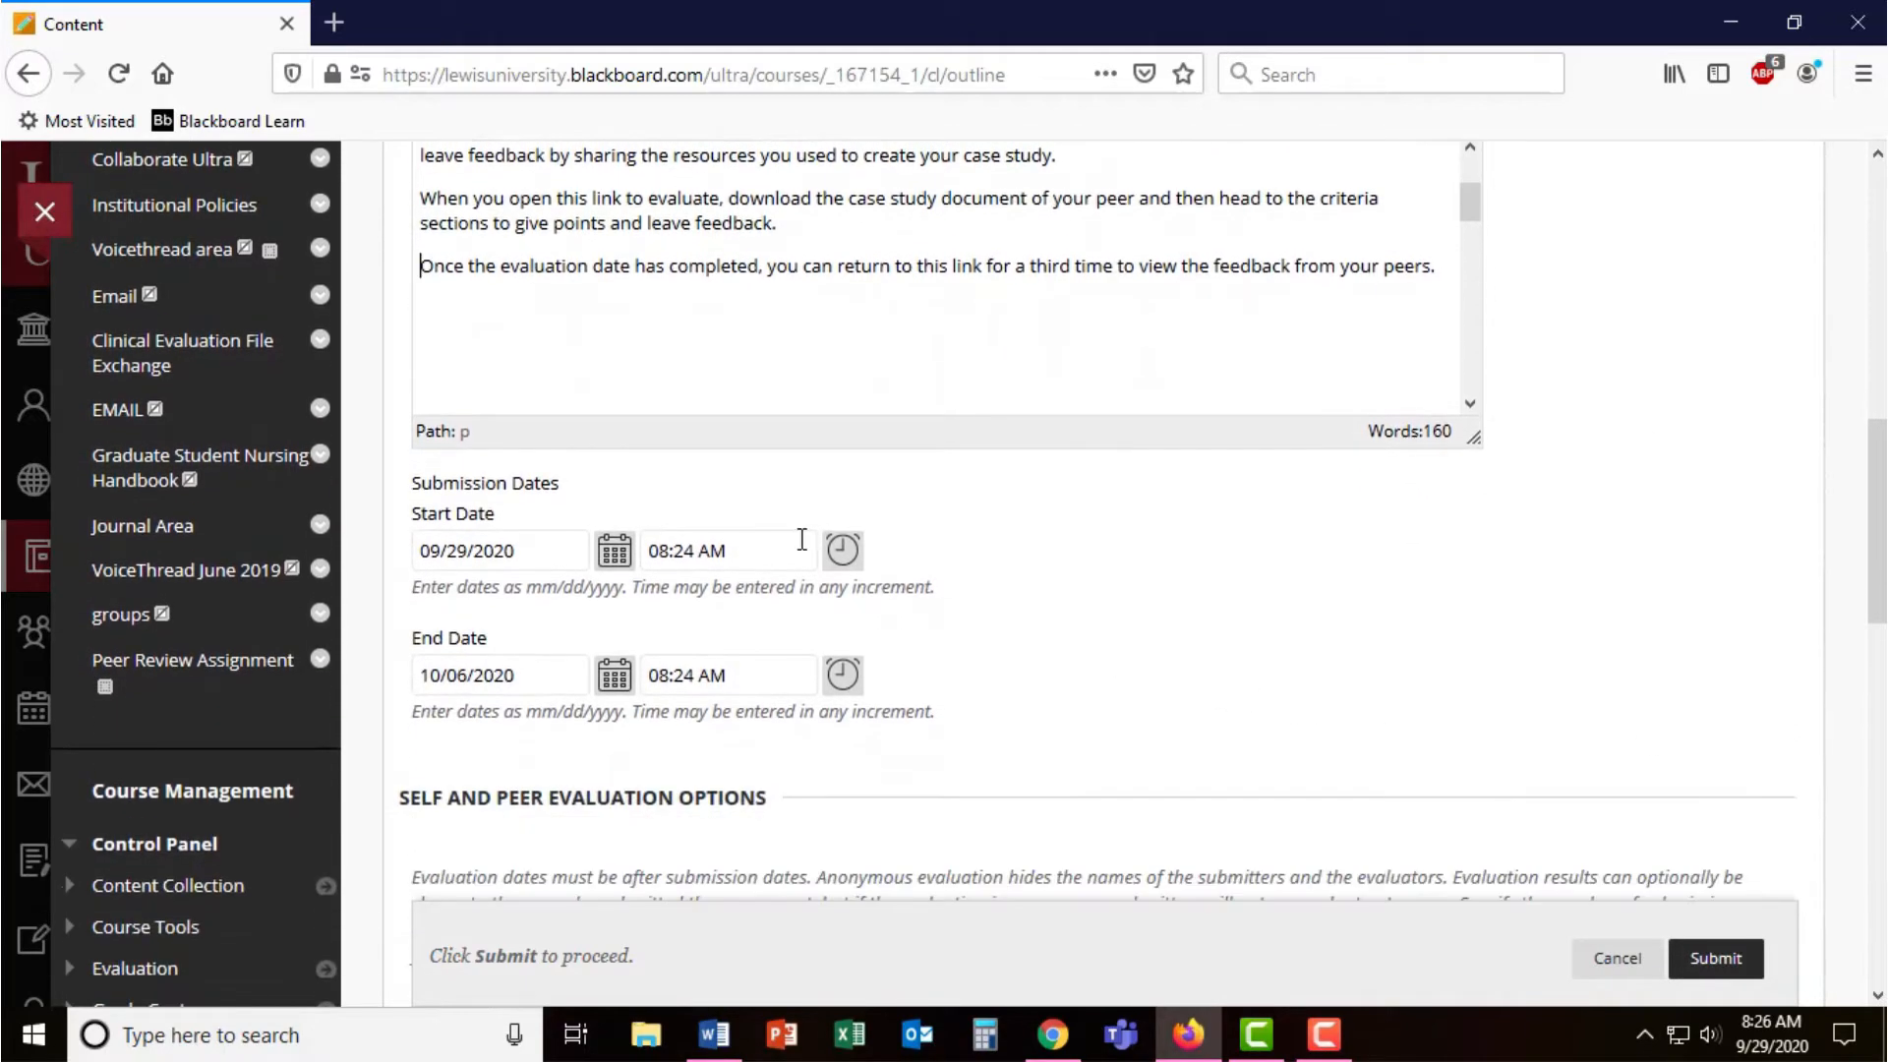
drag(407, 483, 528, 488)
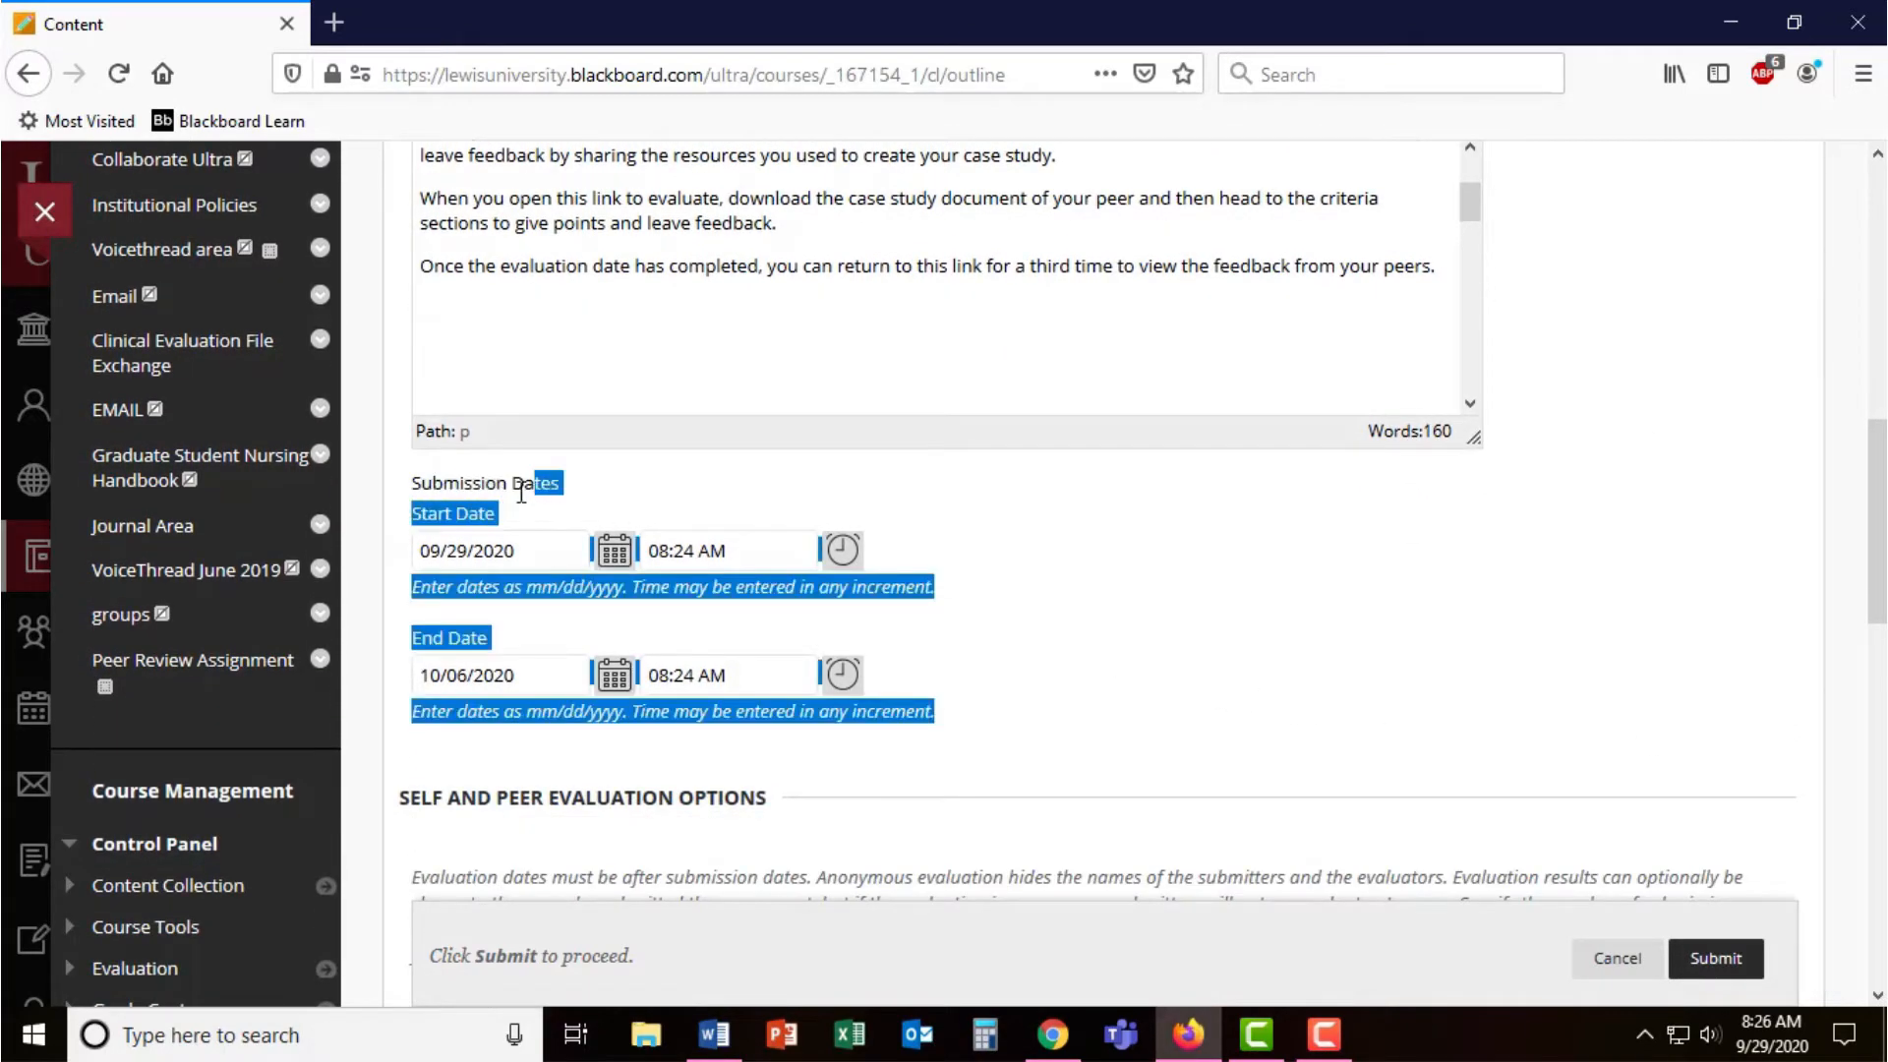
click(491, 493)
scroll(492, 493, down, 3)
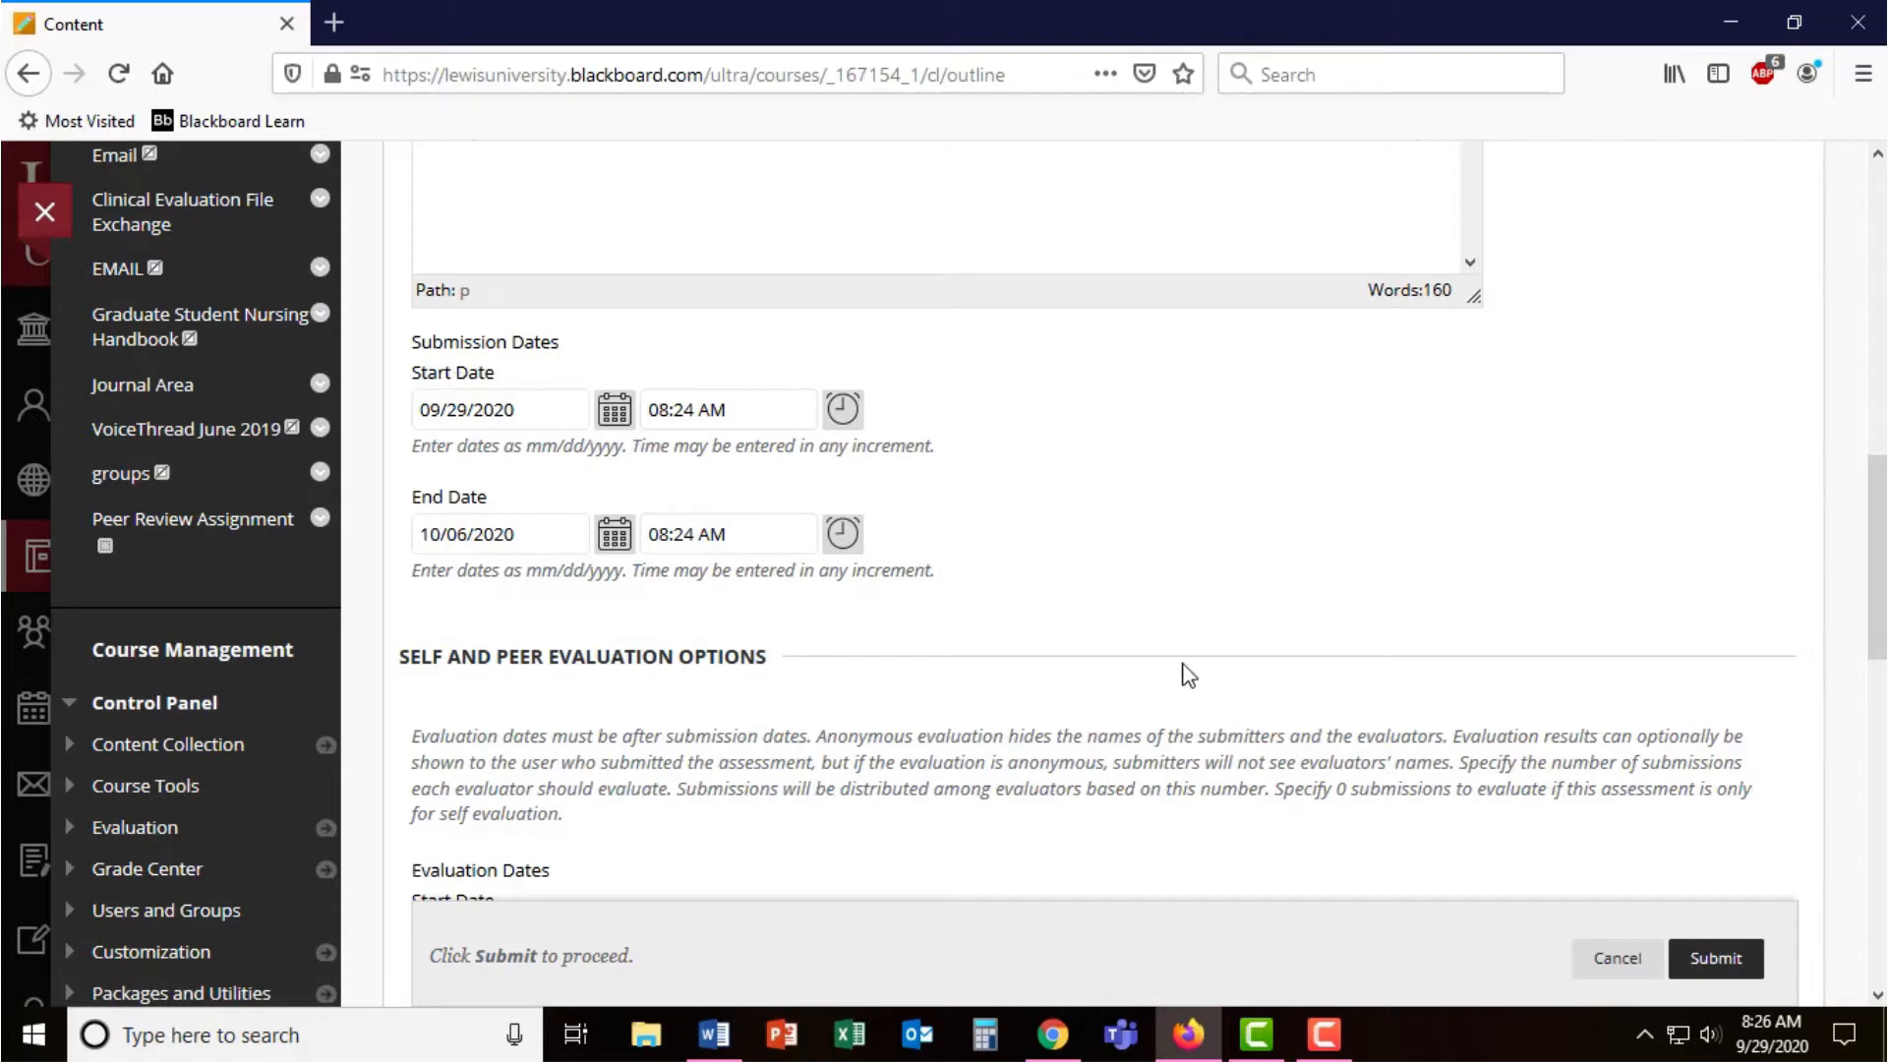
scroll(1198, 689, down, 2)
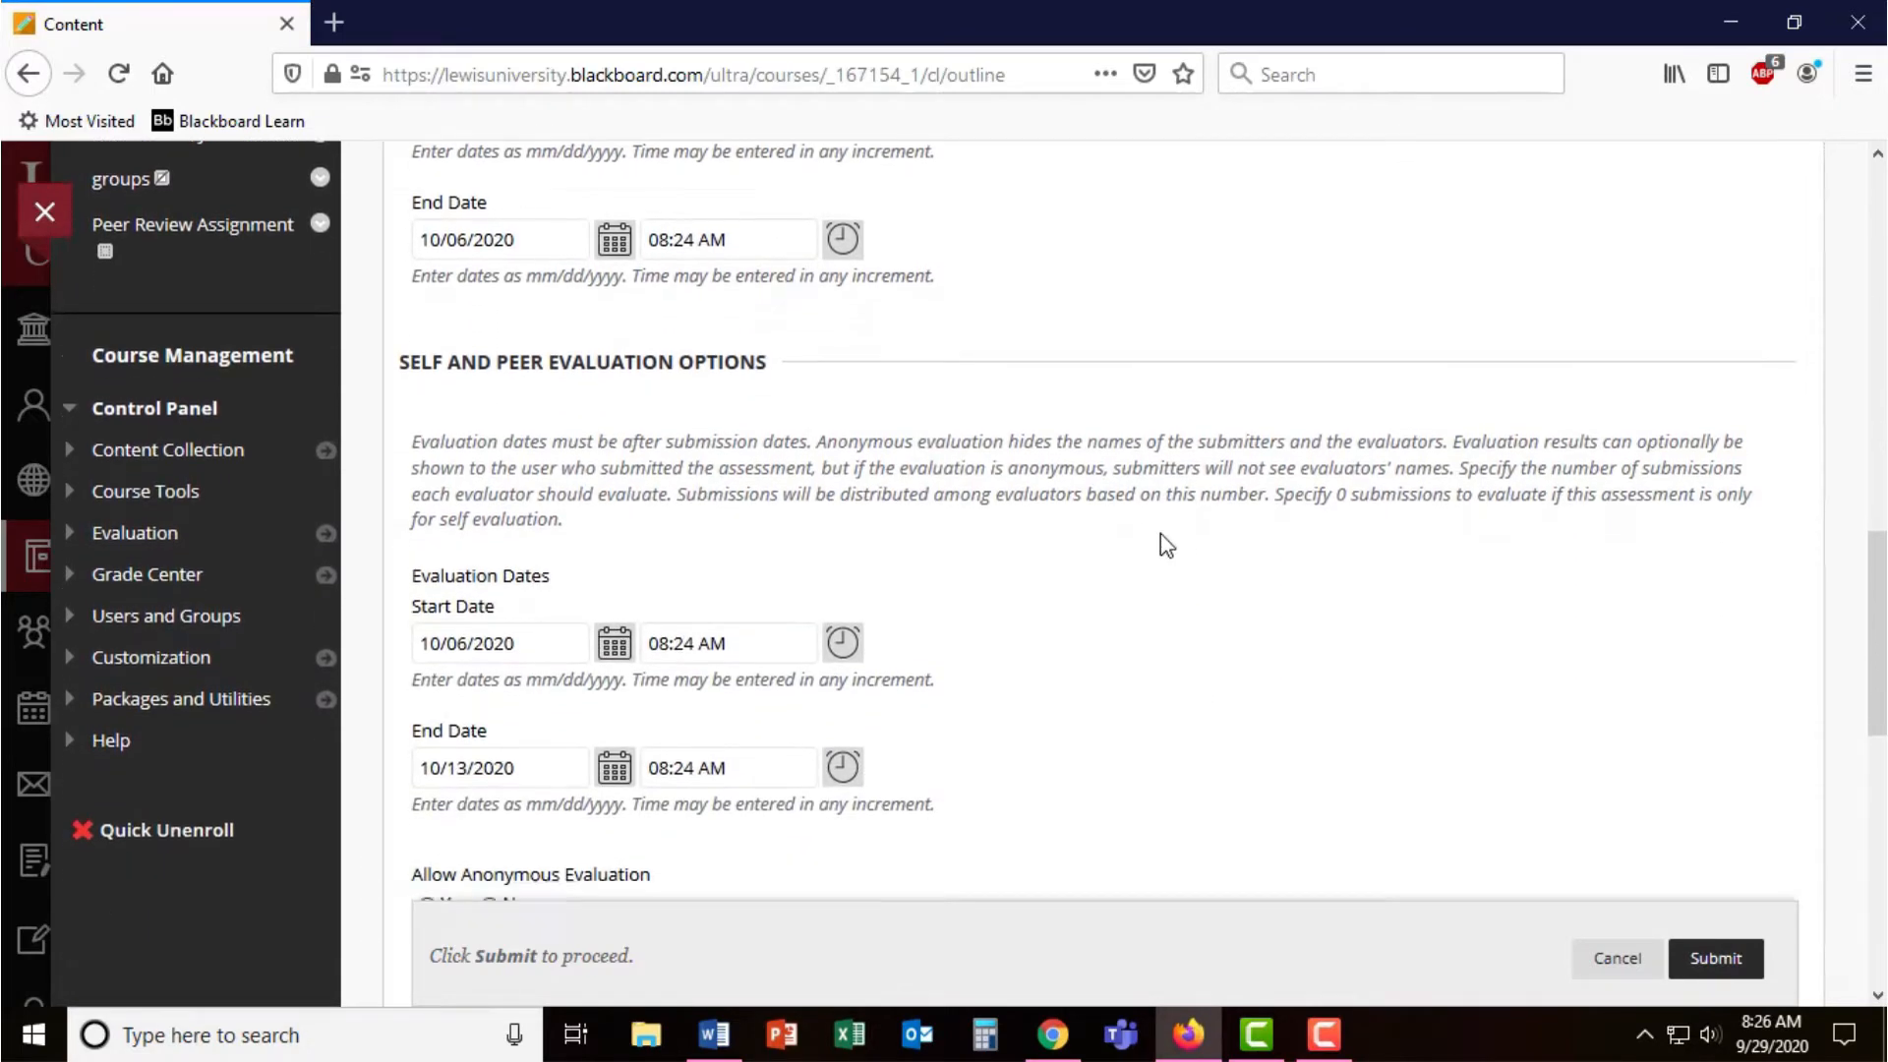
scroll(1162, 544, down, 1)
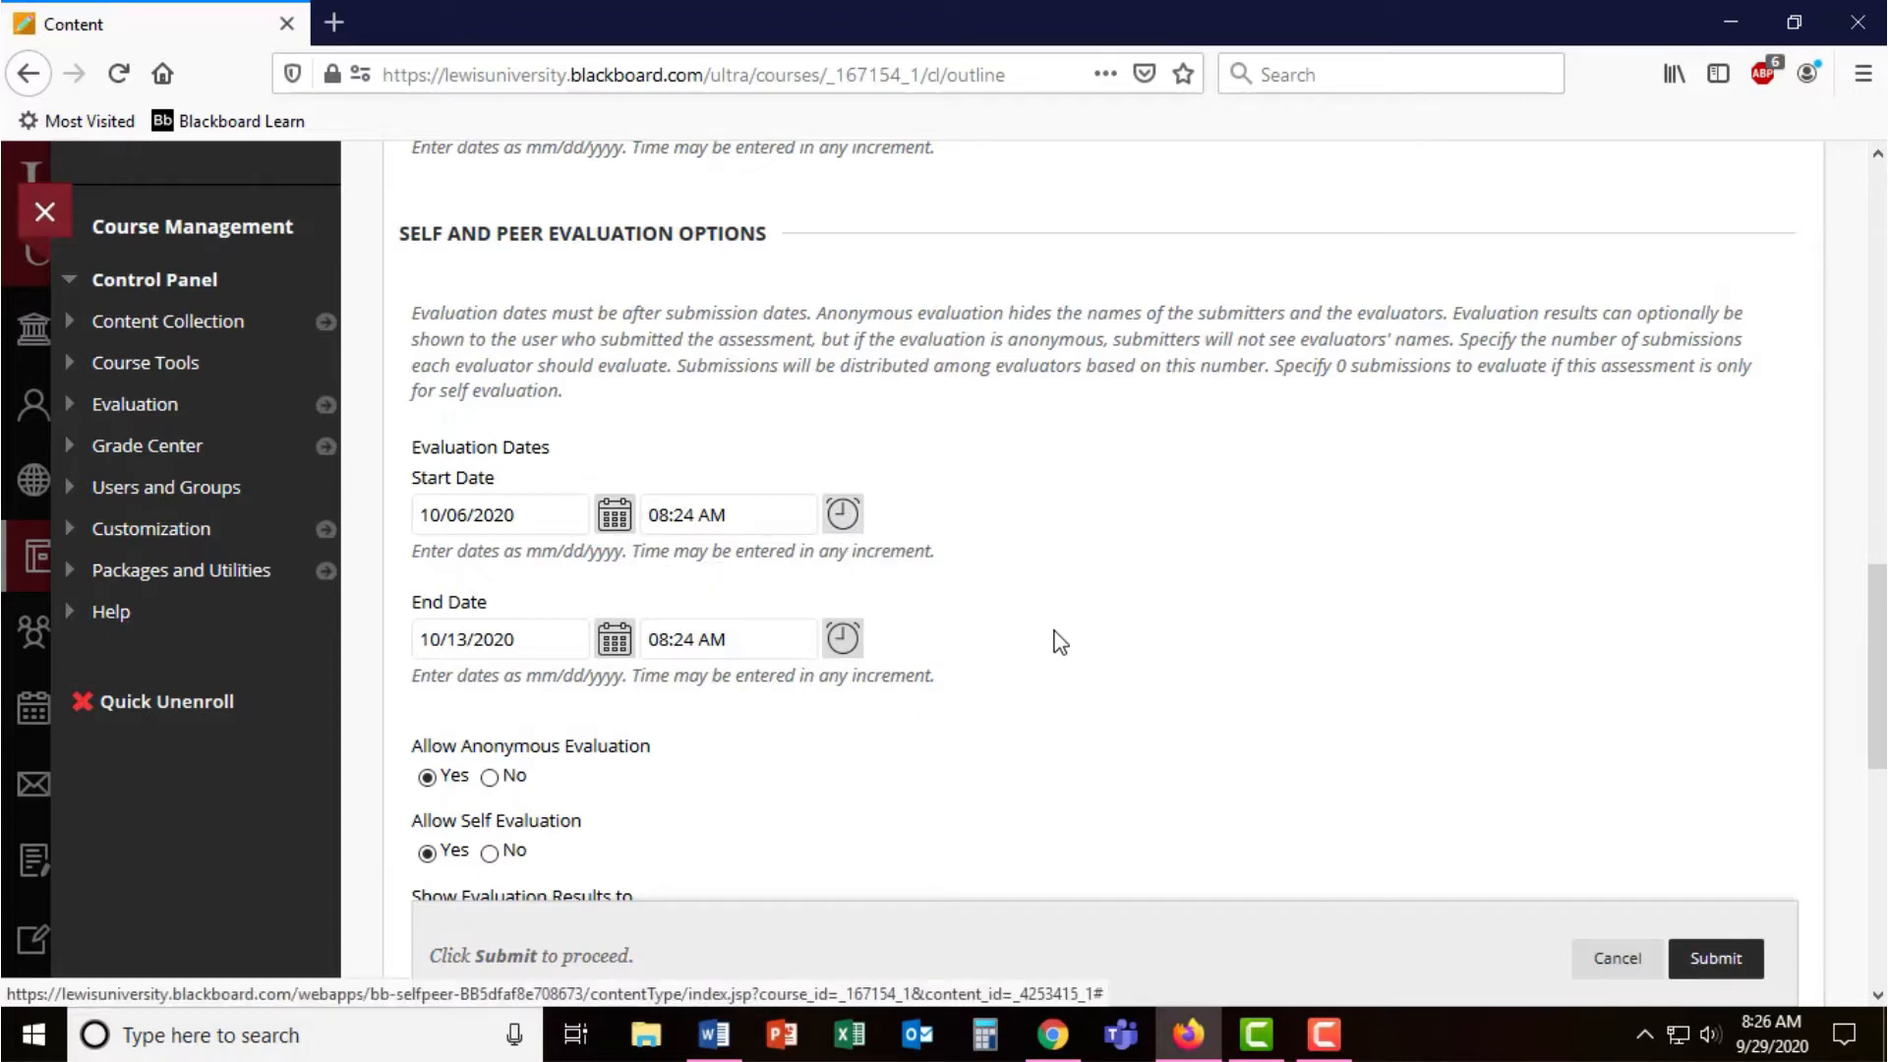
scroll(1051, 644, down, 2)
scroll(1008, 642, down, 3)
scroll(1007, 641, down, 1)
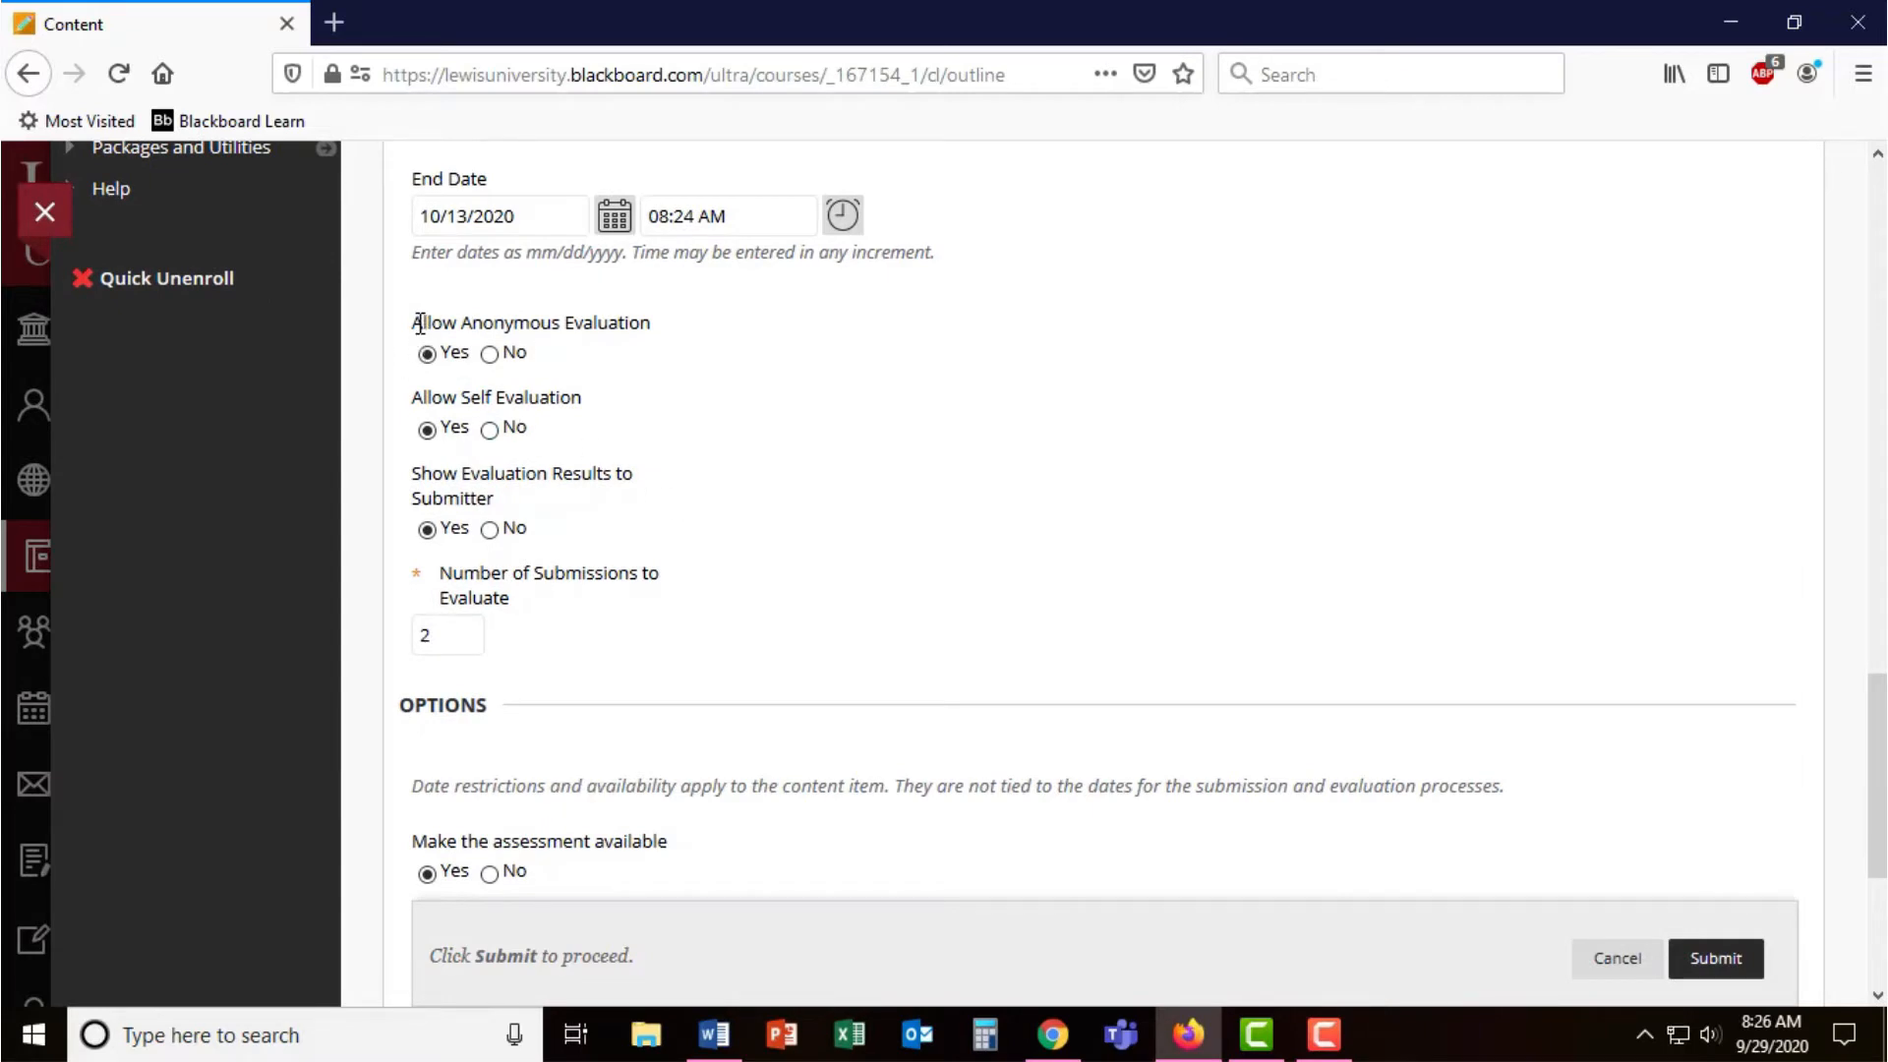
- Turn off anonymous and self evaluation and show evaluation results to submitters
click(489, 354)
click(489, 429)
scroll(747, 495, down, 2)
click(427, 247)
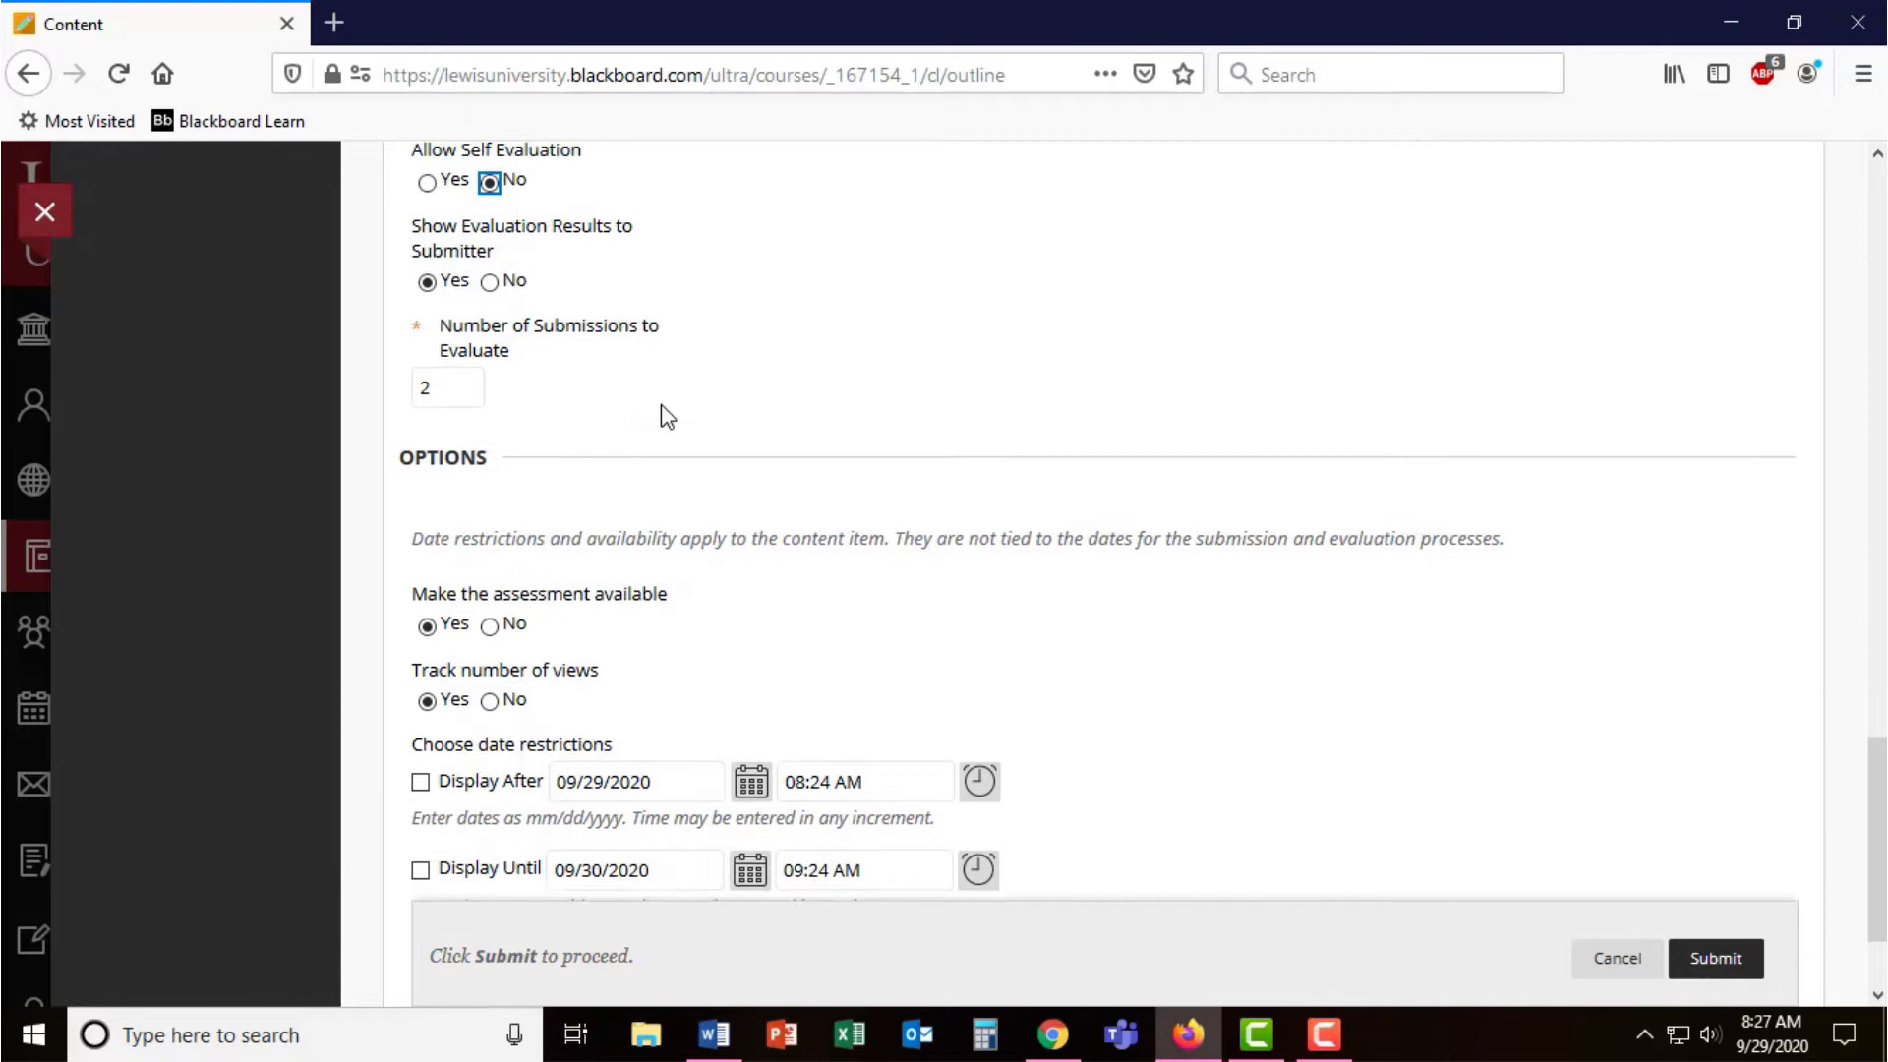
scroll(661, 404, up, 2)
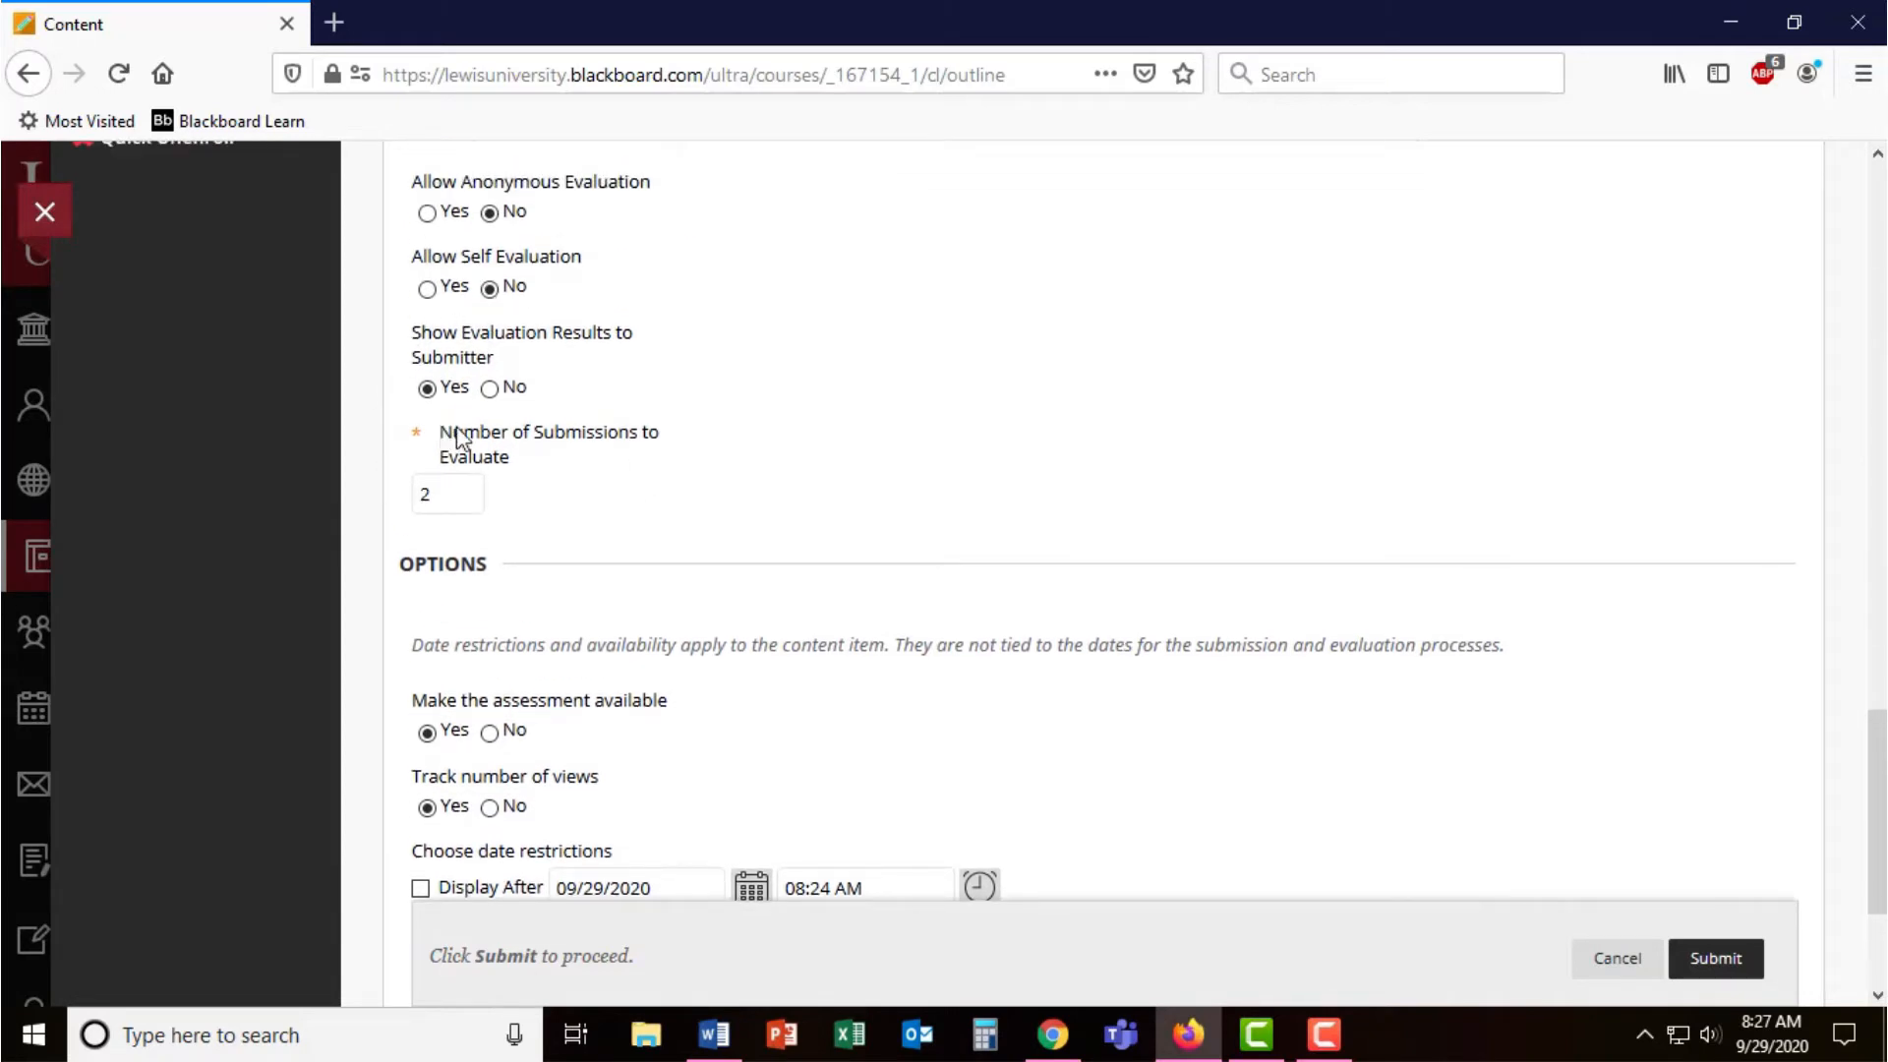
drag(441, 440, 542, 468)
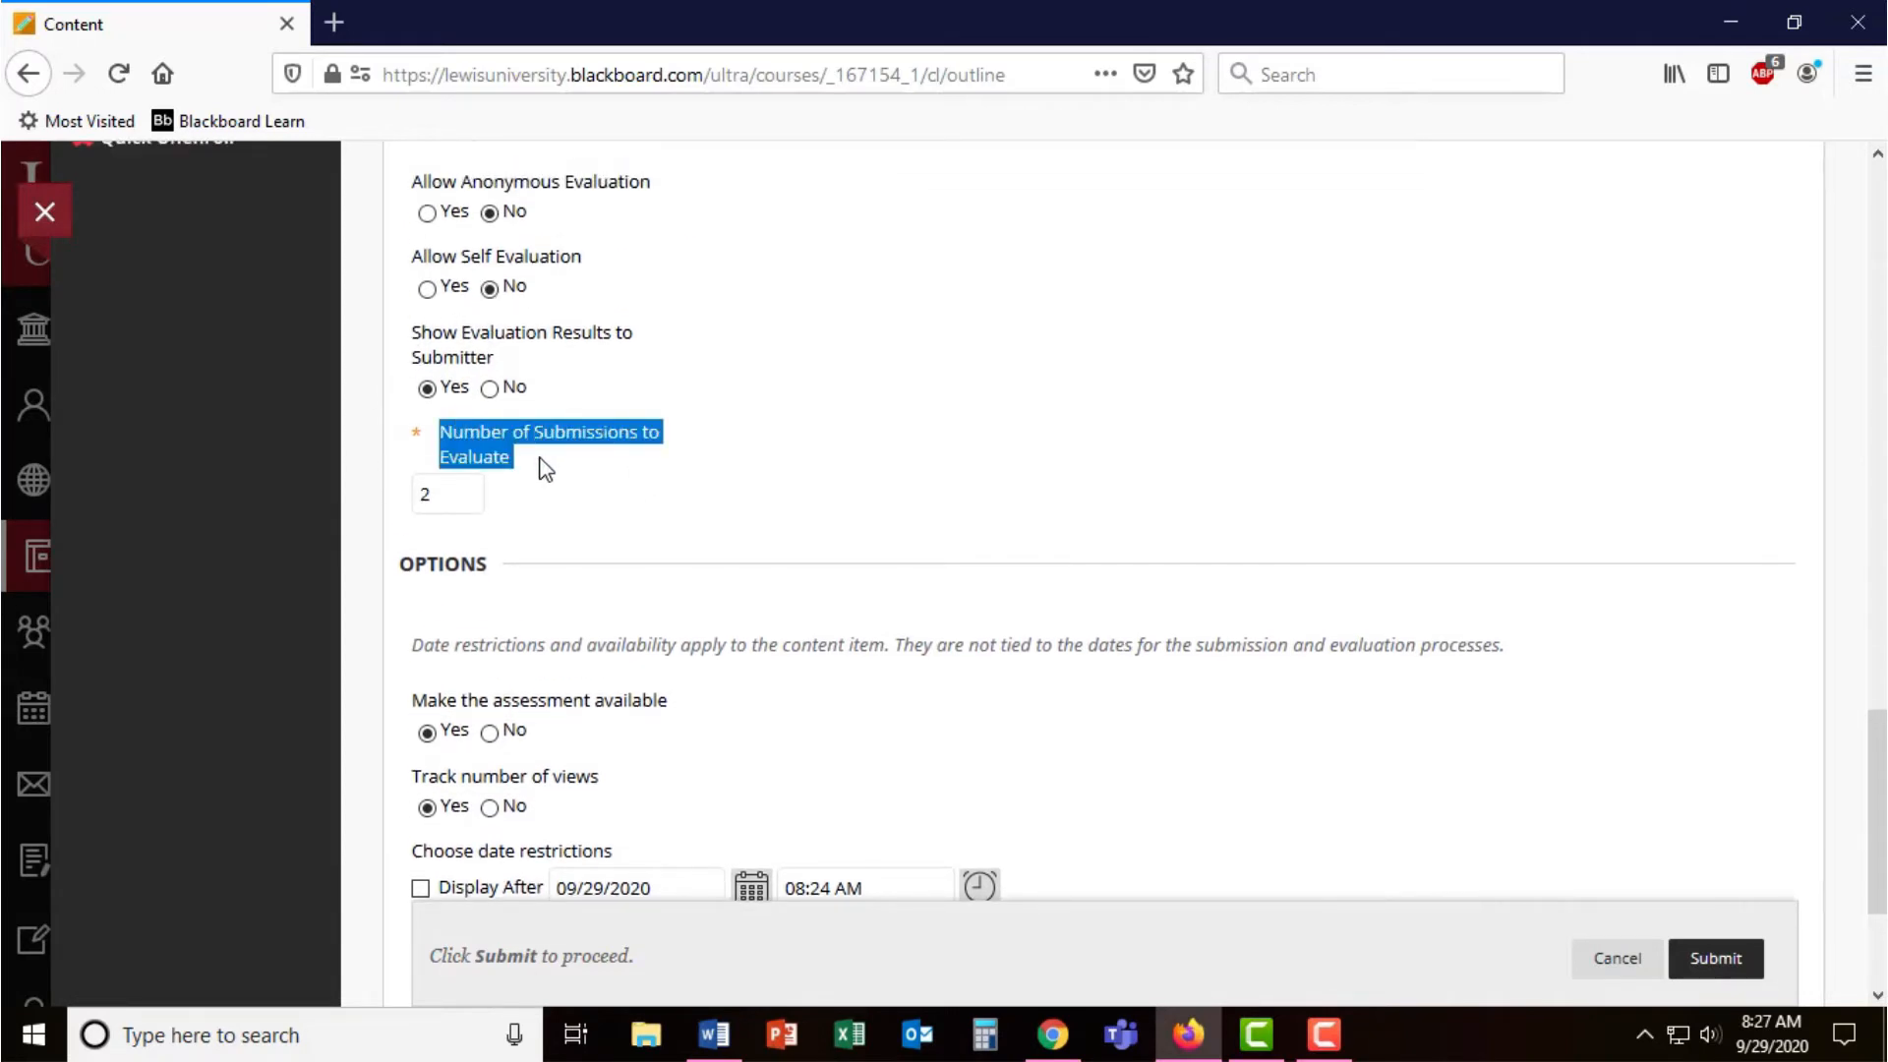
drag(462, 257, 554, 286)
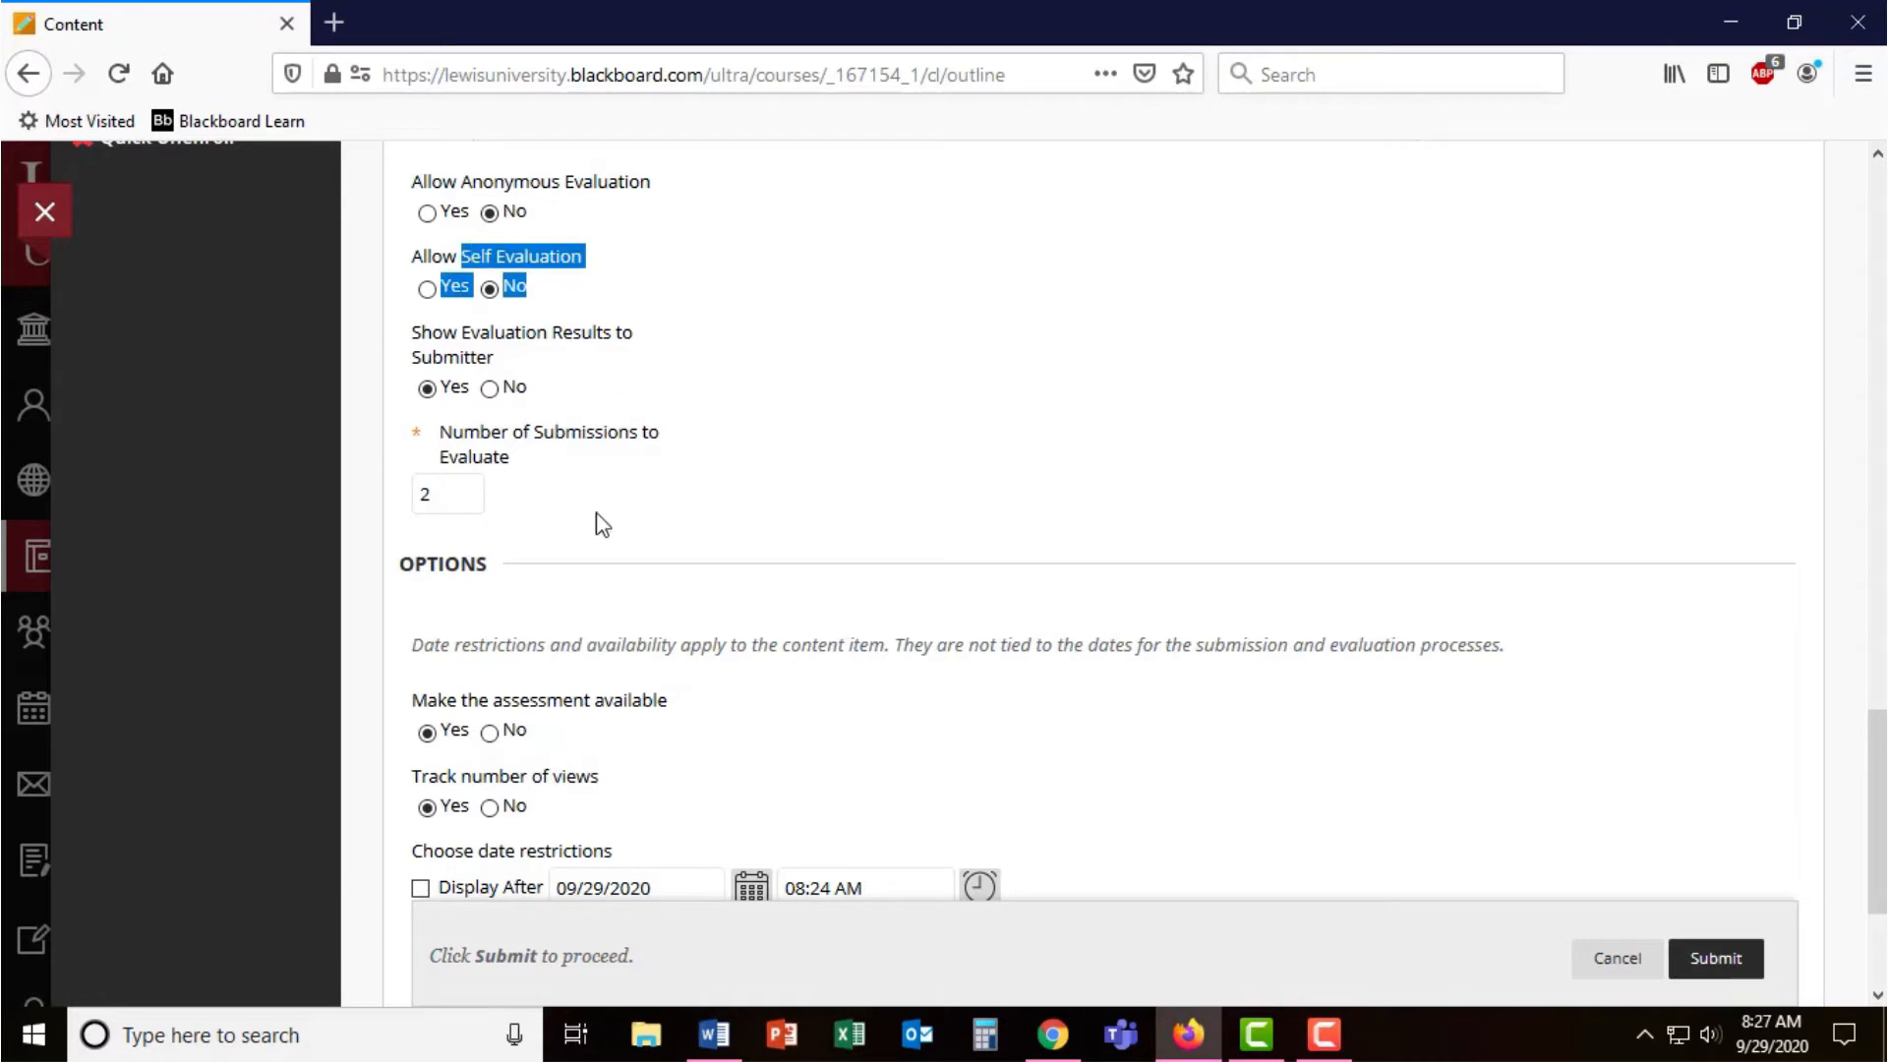
- Keep 2 submissions to evaluate and make the assessment available to students
click(444, 495)
scroll(602, 507, down, 3)
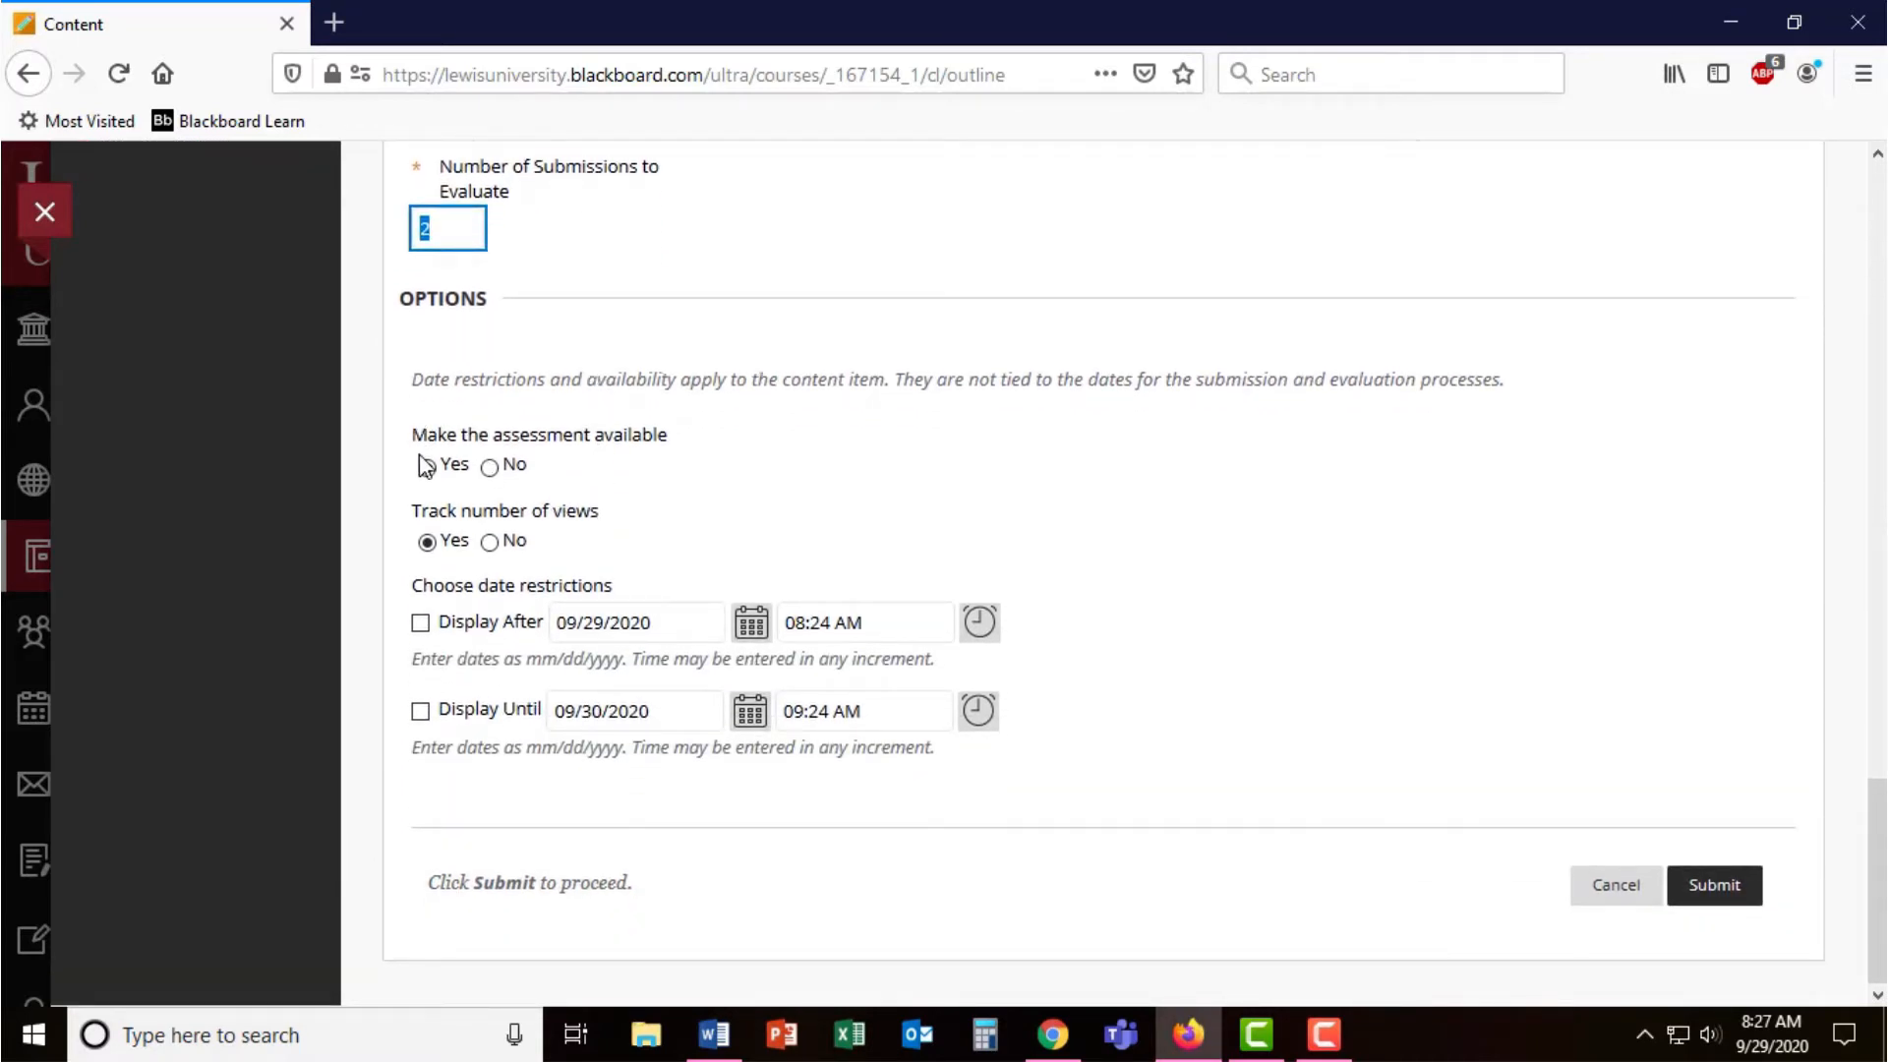
click(426, 467)
drag(425, 586, 617, 585)
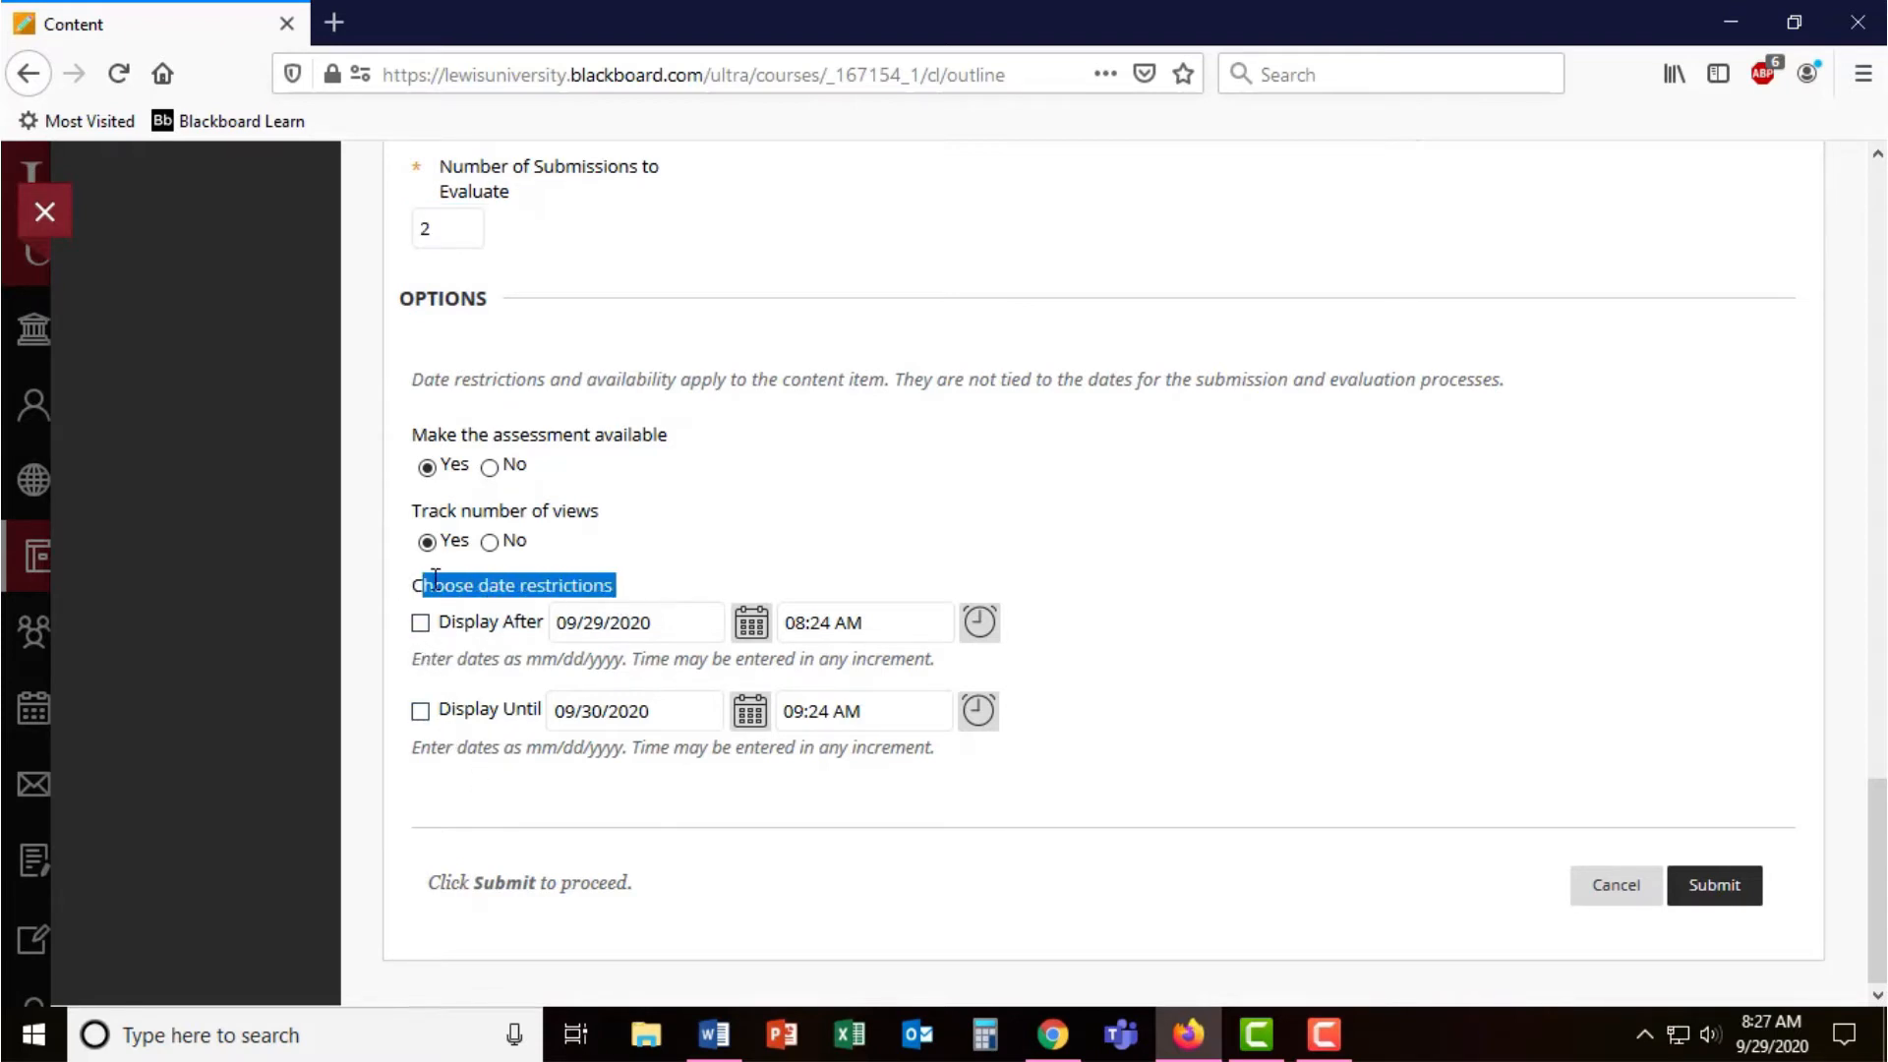
- Save the peer review settings and start a new question on the Assessment Canvas
click(1714, 885)
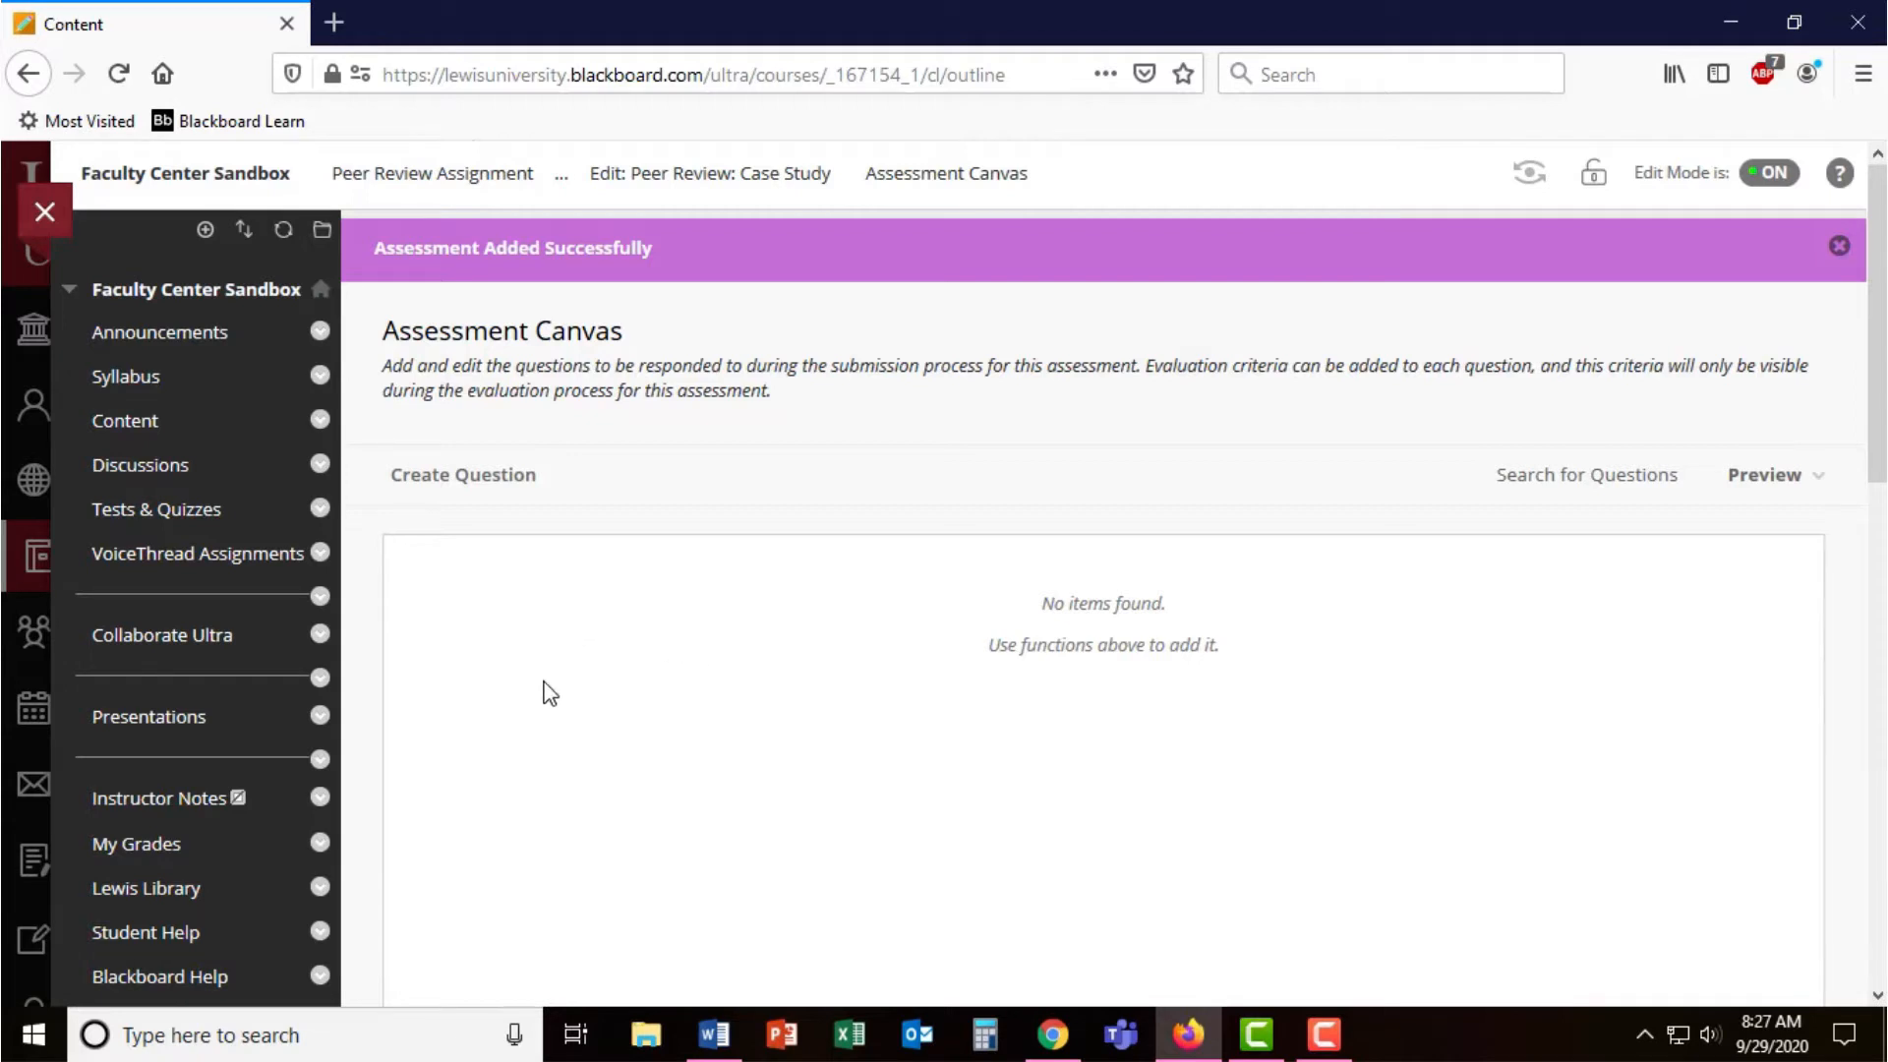
click(484, 486)
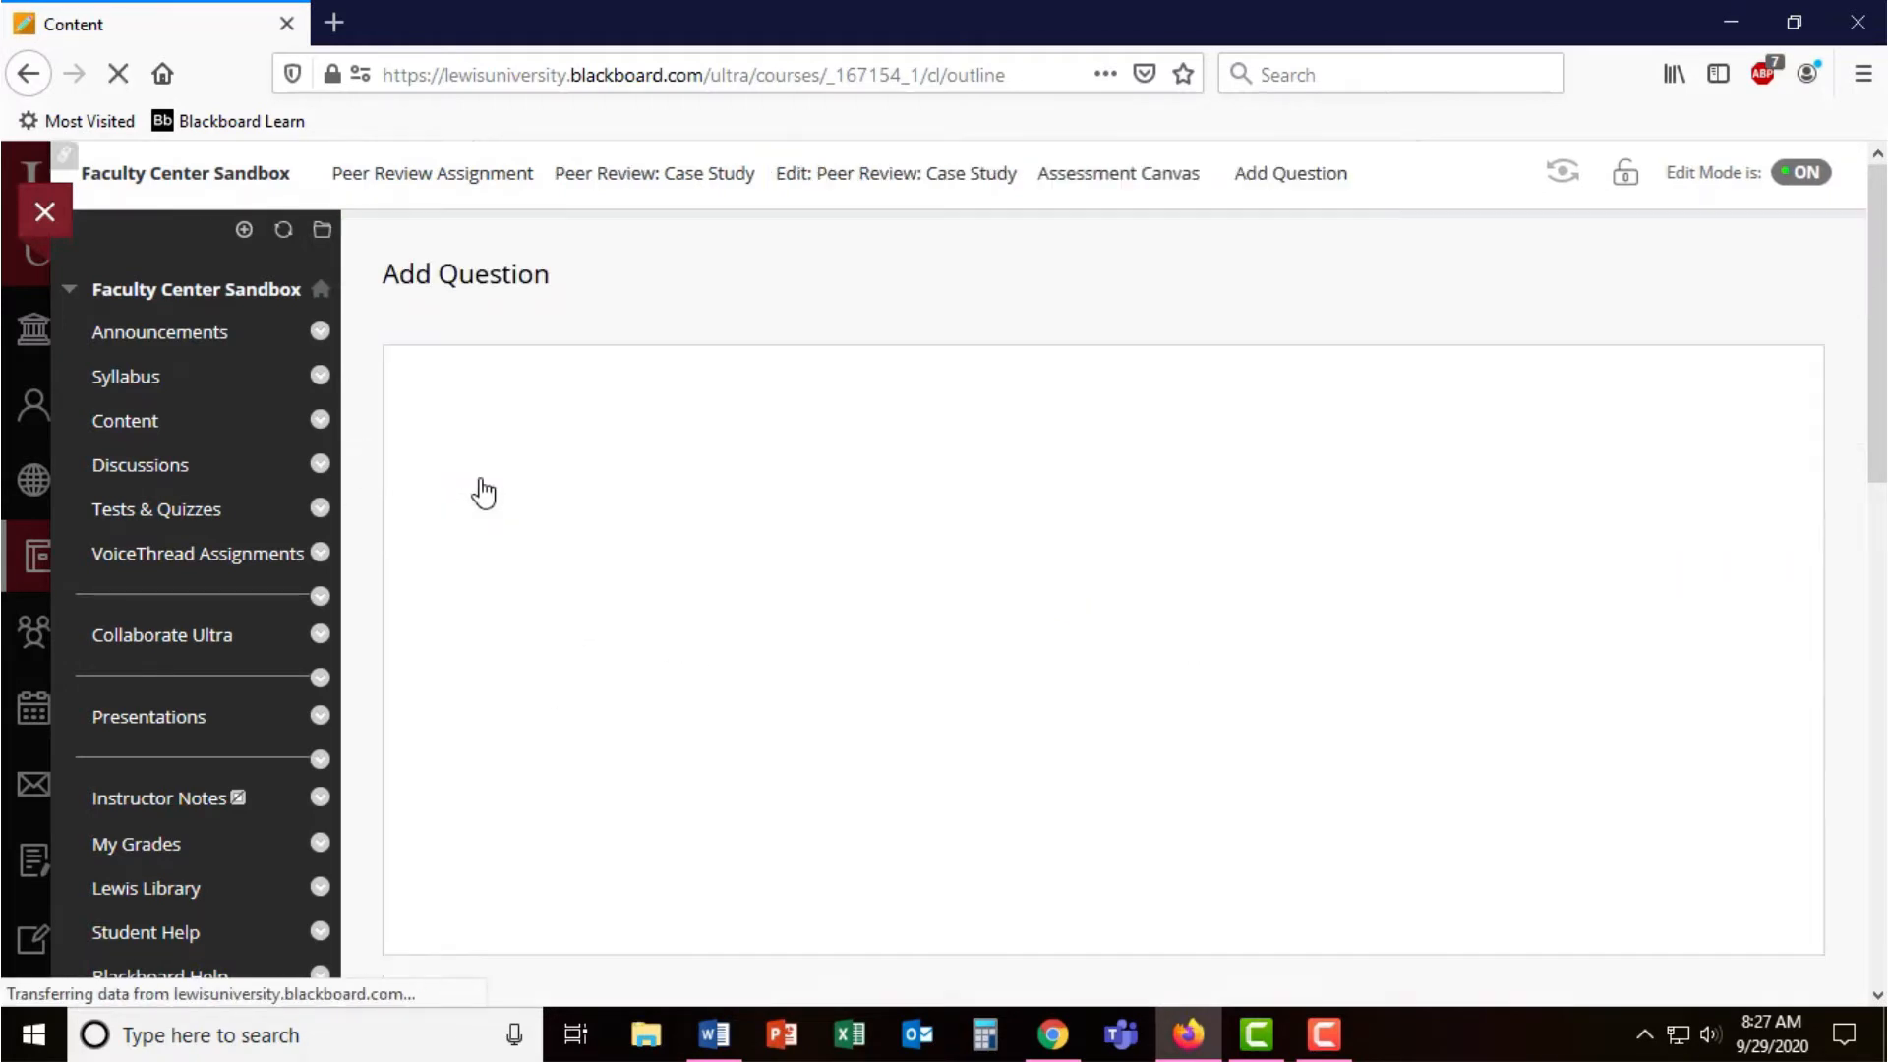
scroll(170, 488, down, 5)
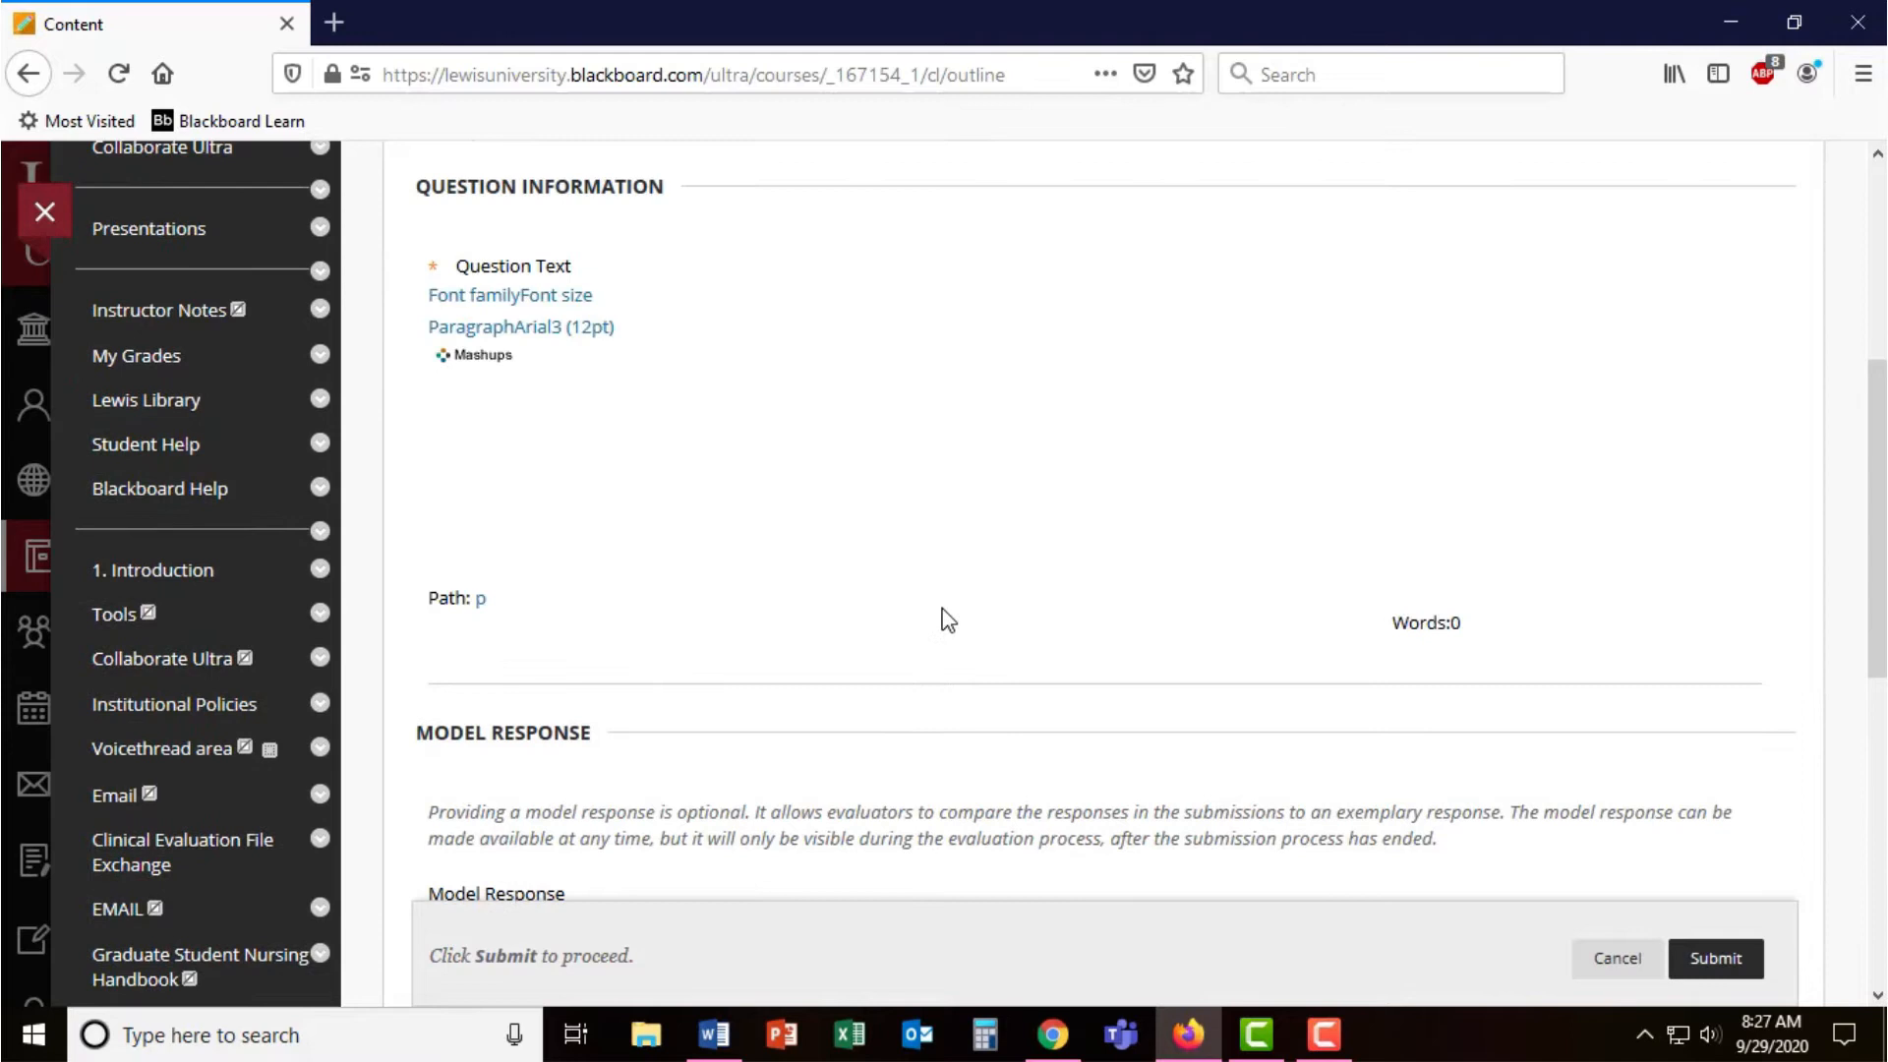
text(UPl)
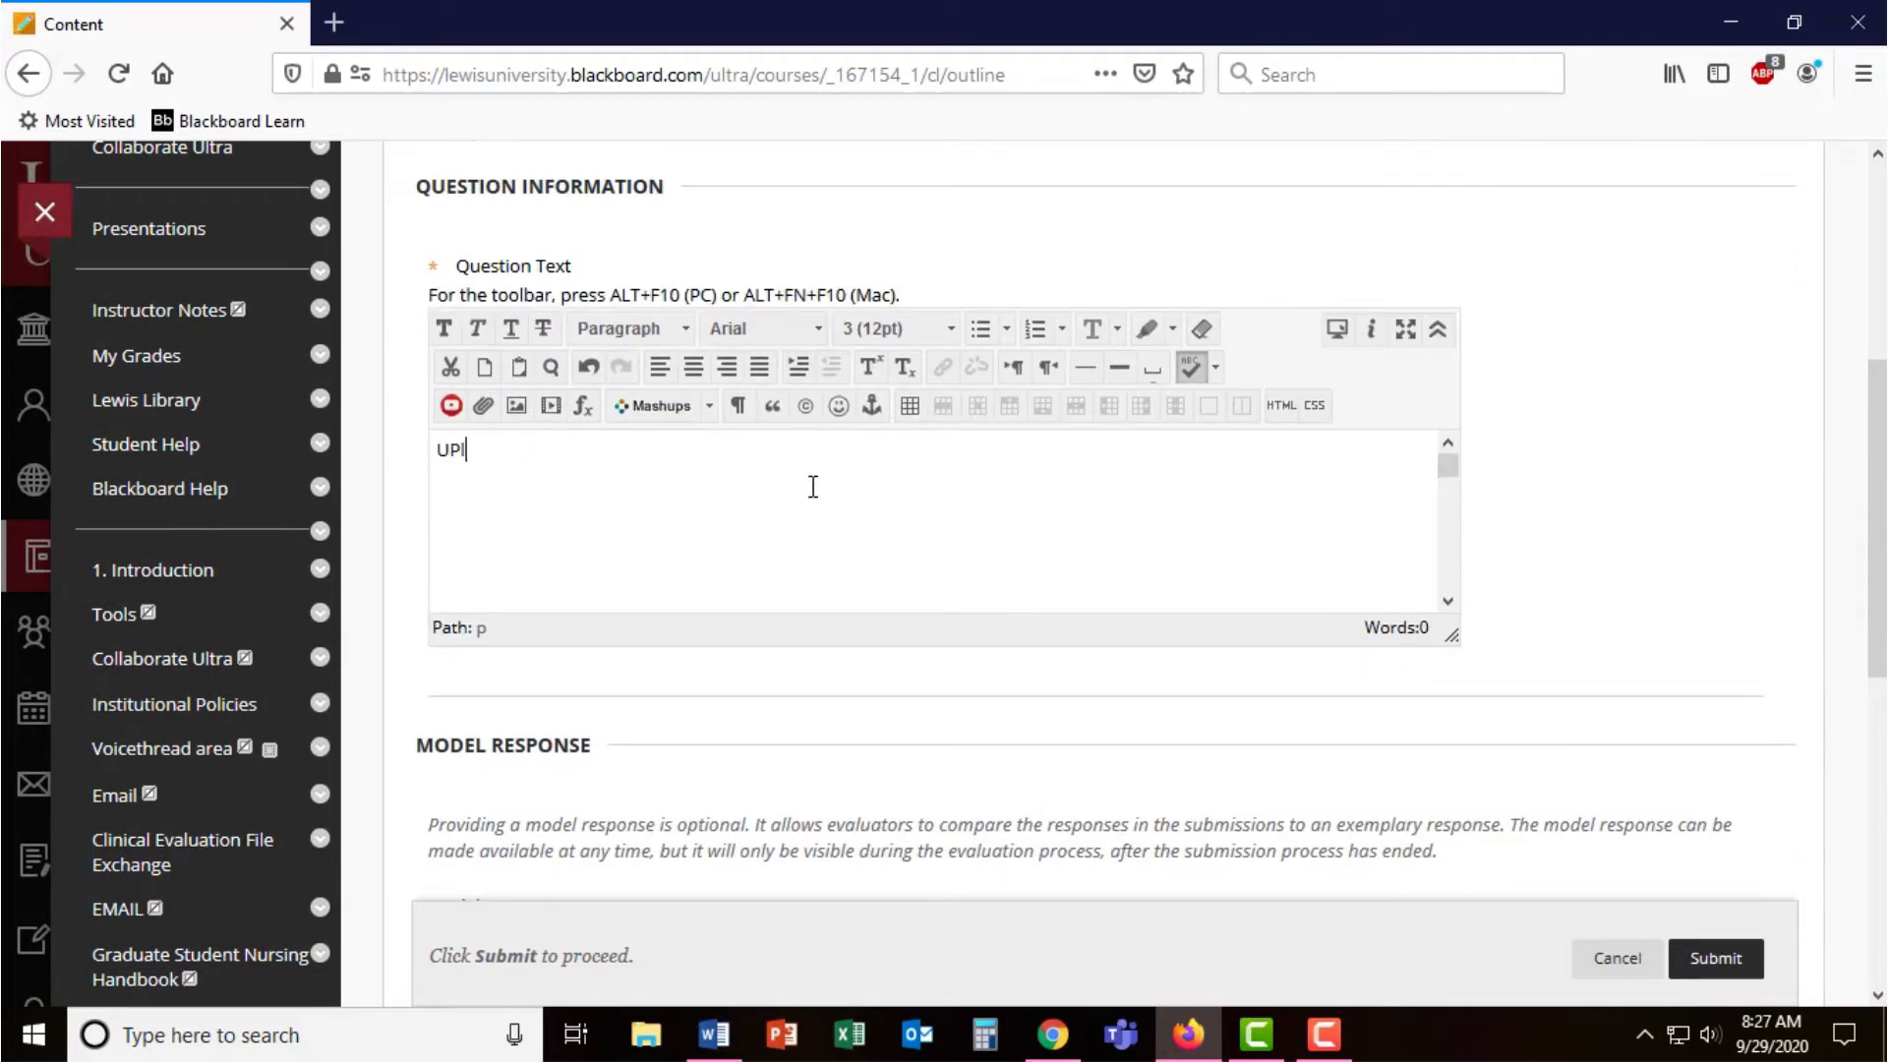
text(oad your case study )
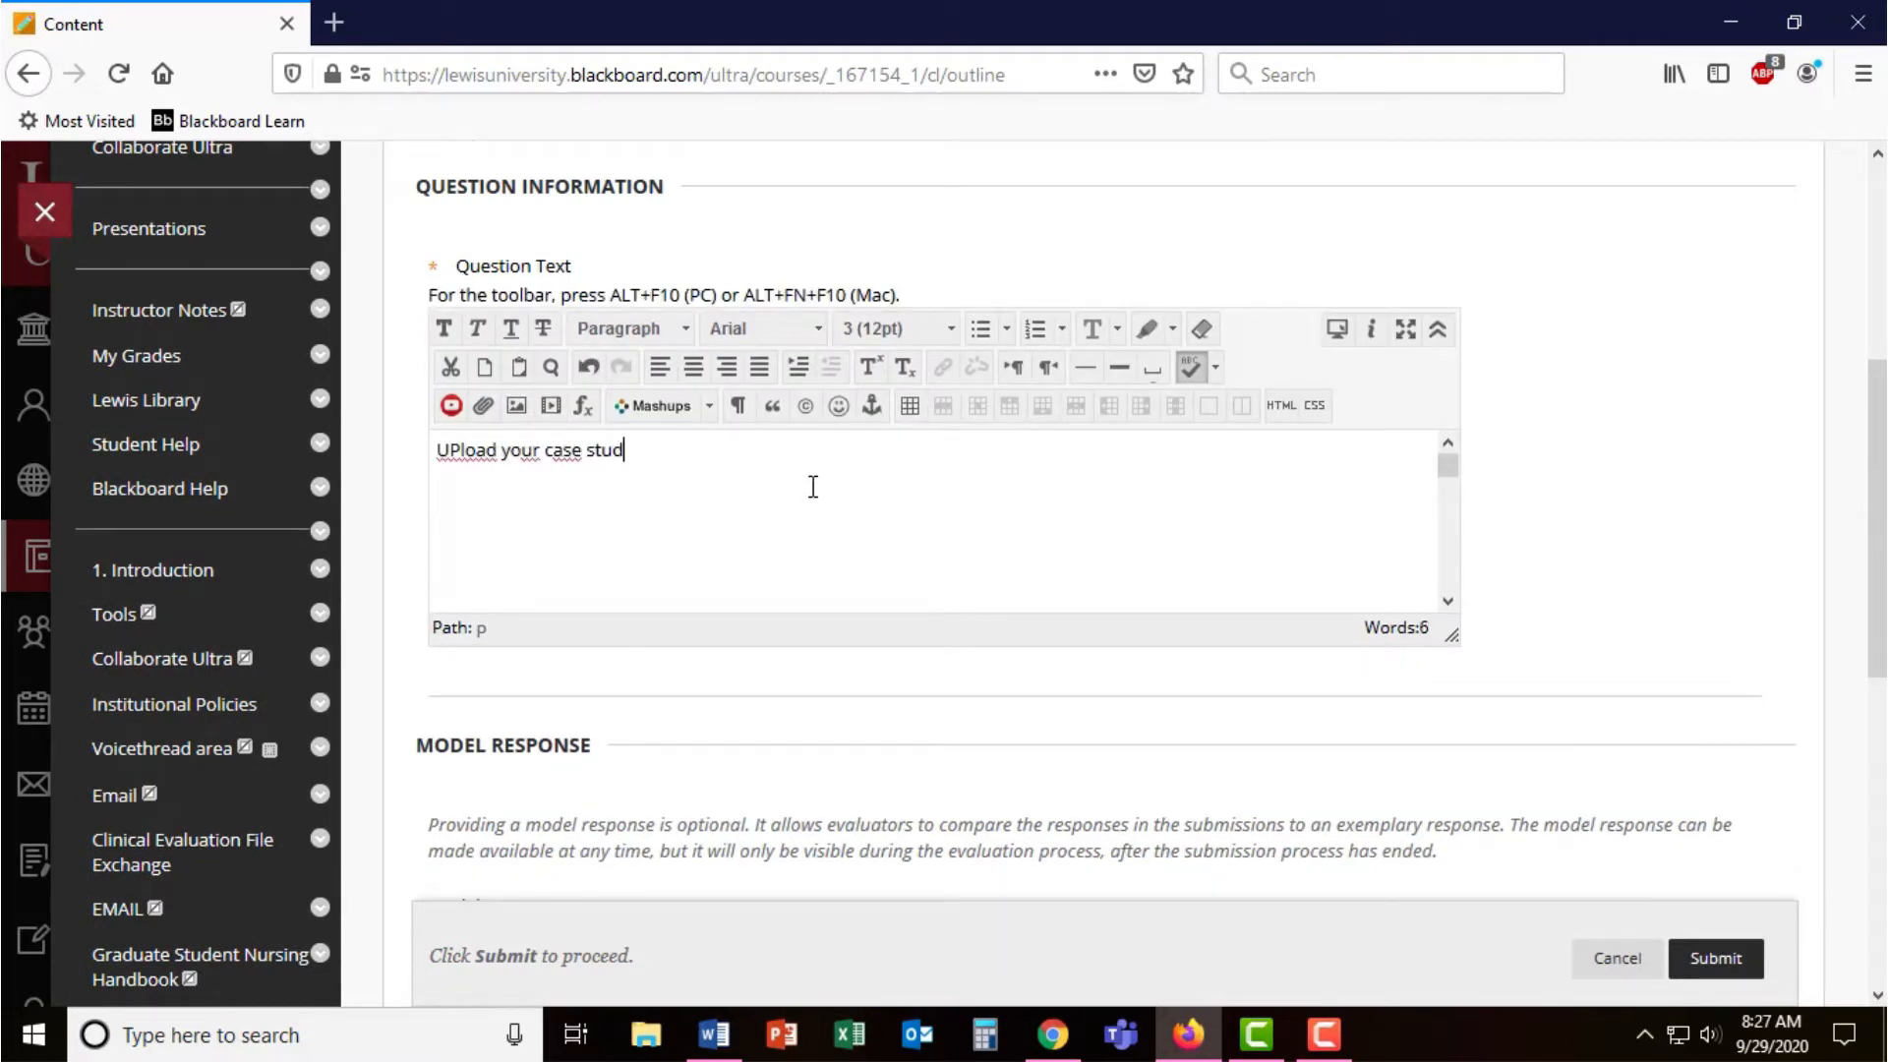
text(-)
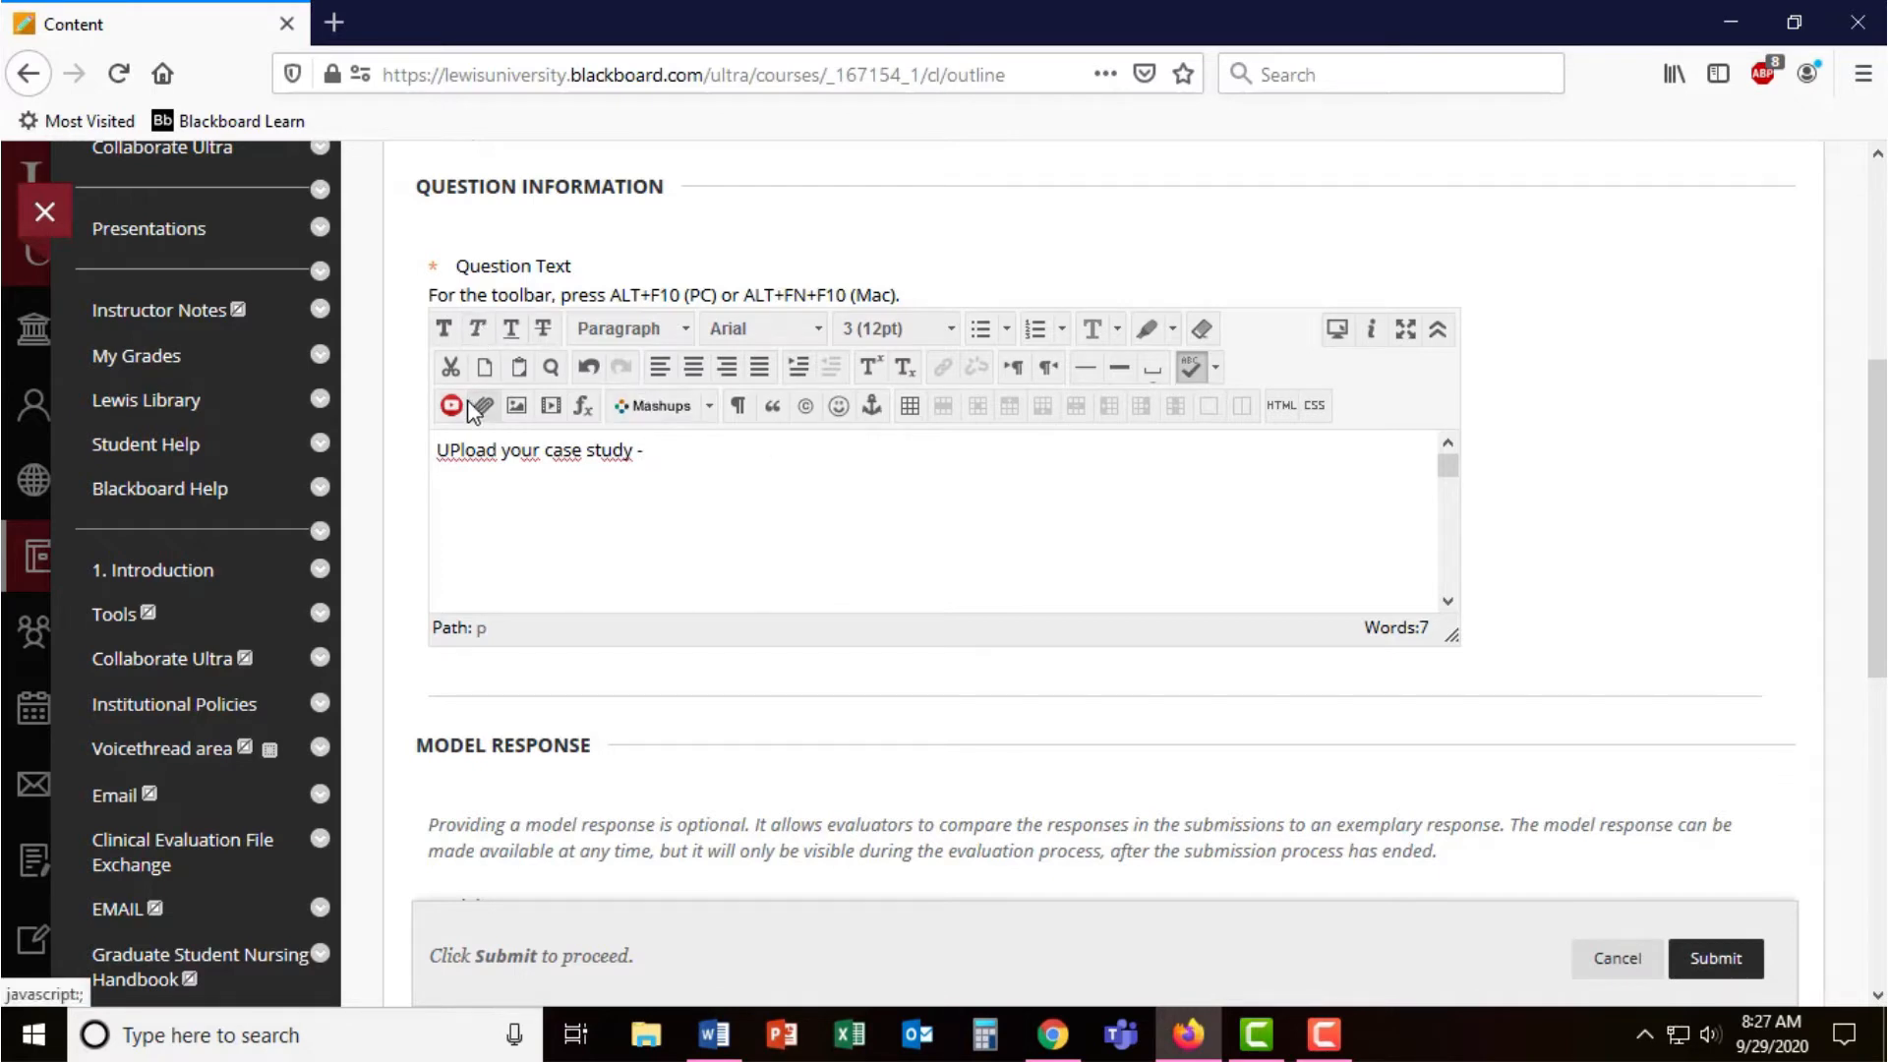
- Enter Question 1, "Upload your case study", and save it to the assessment
click(1439, 330)
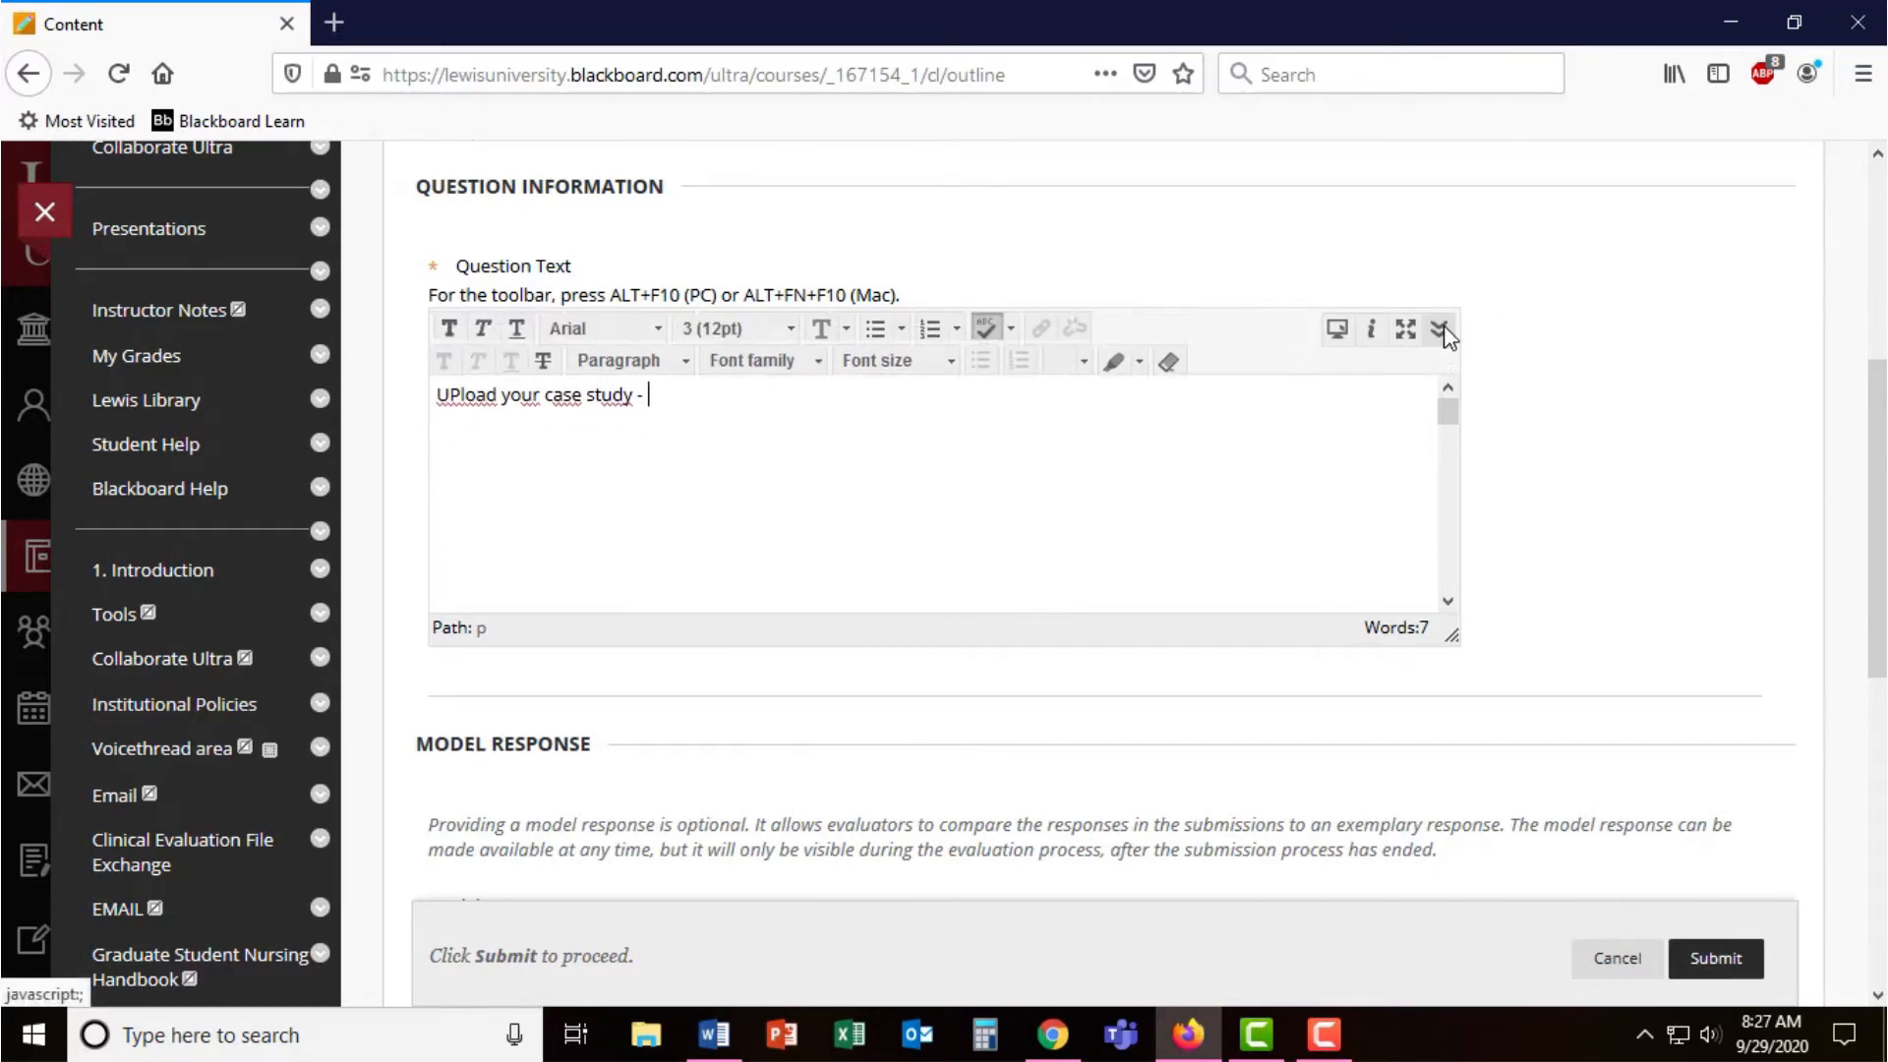
click(1440, 331)
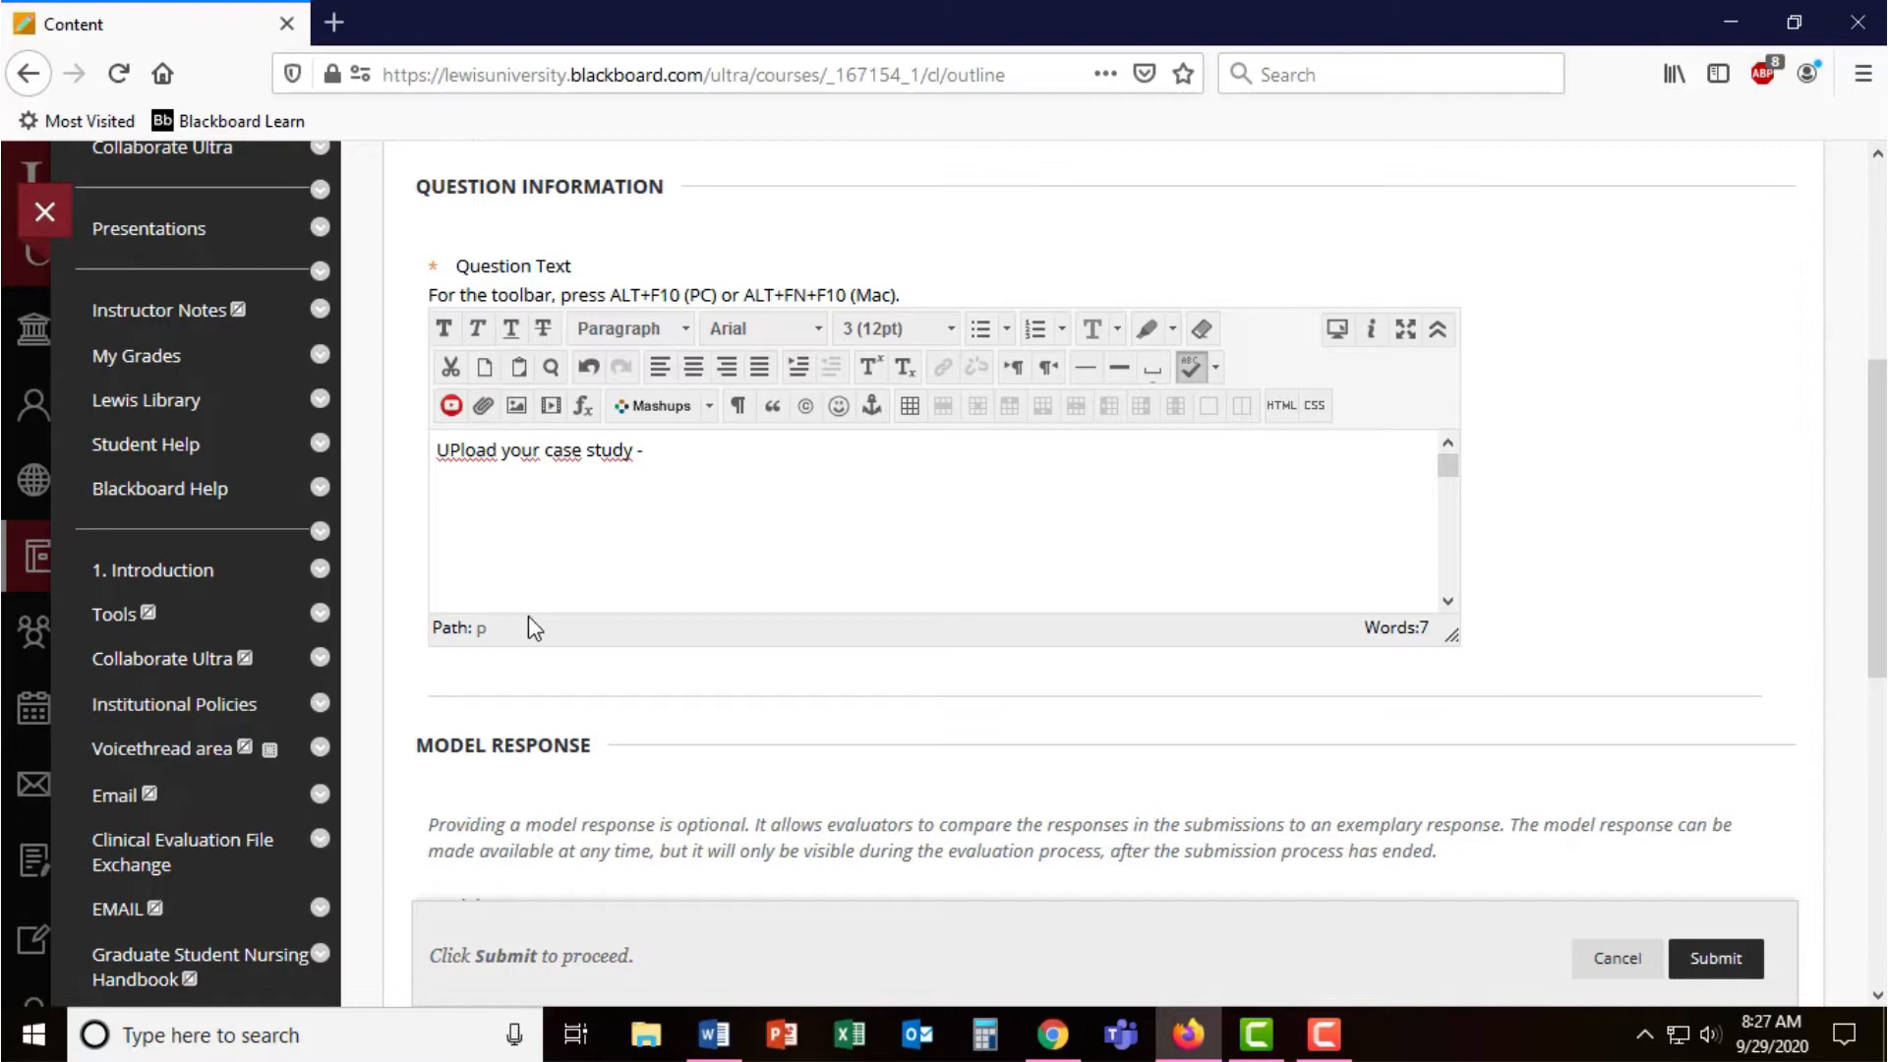
scroll(849, 667, down, 2)
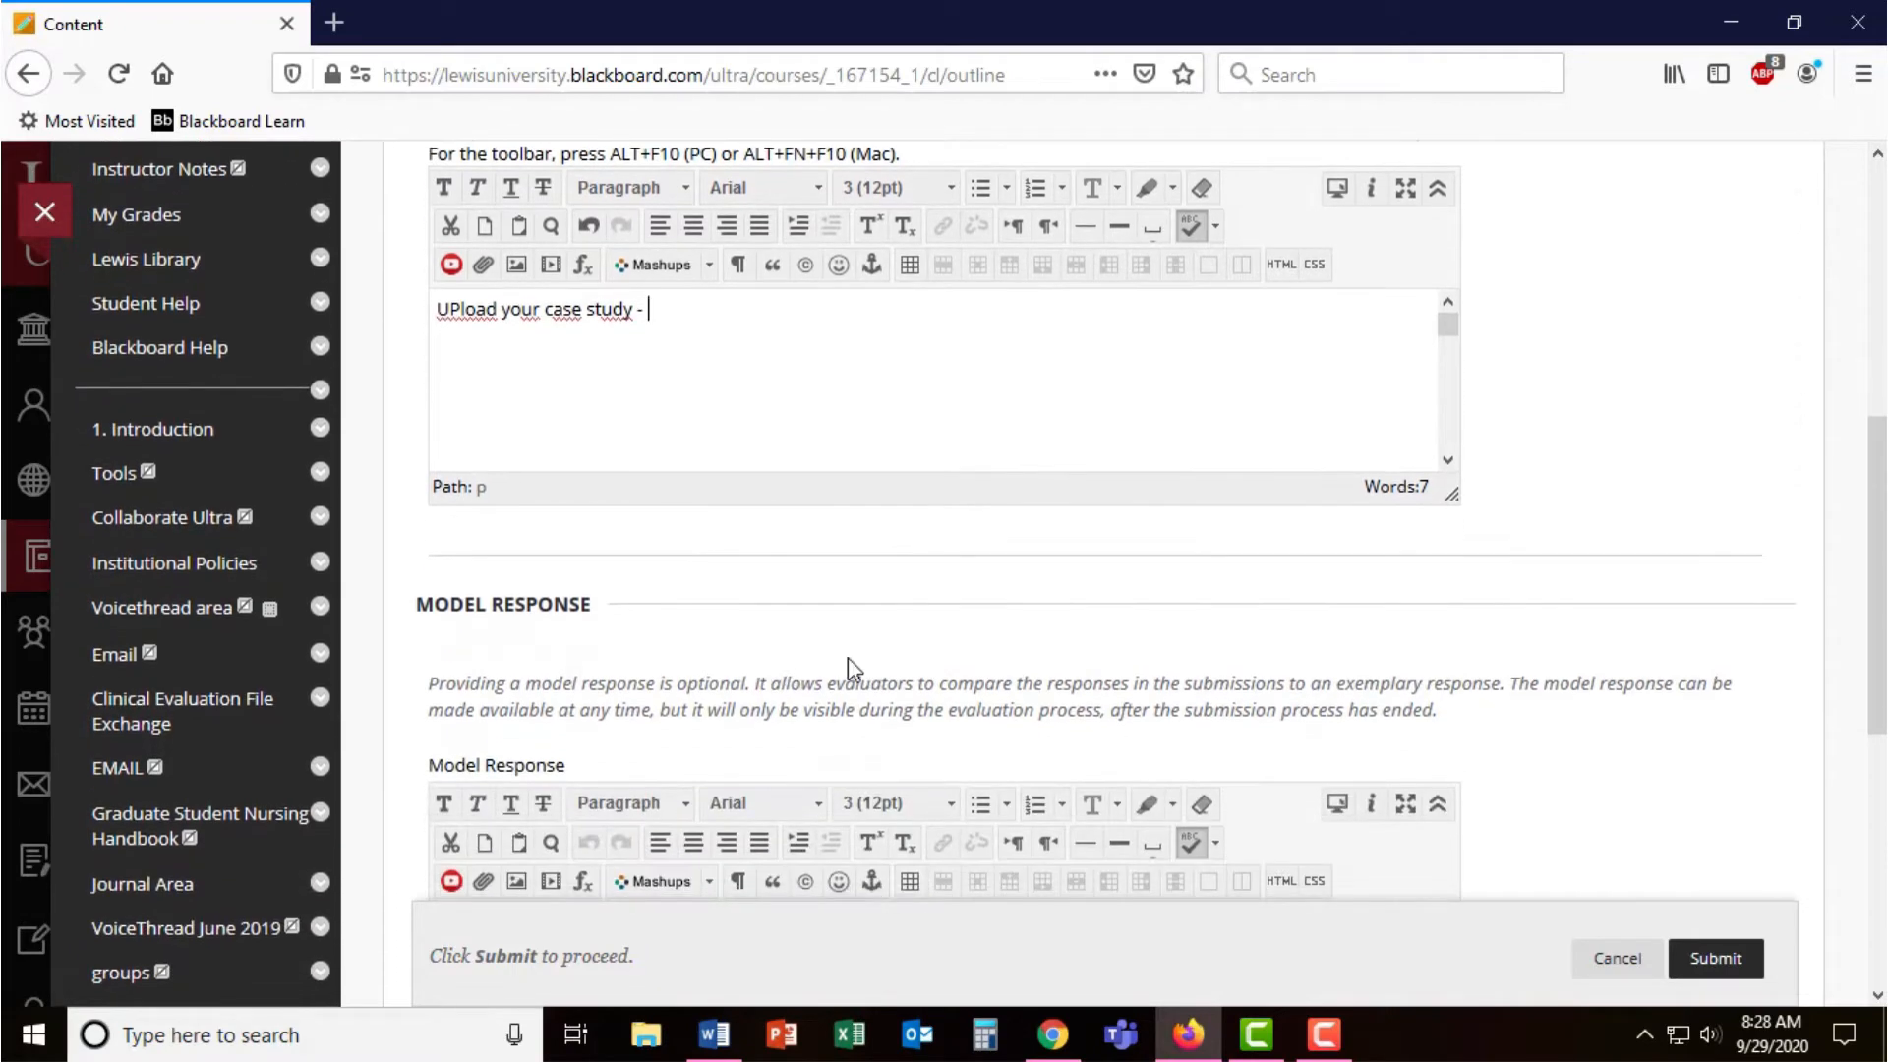
scroll(797, 618, down, 1)
scroll(797, 618, down, 2)
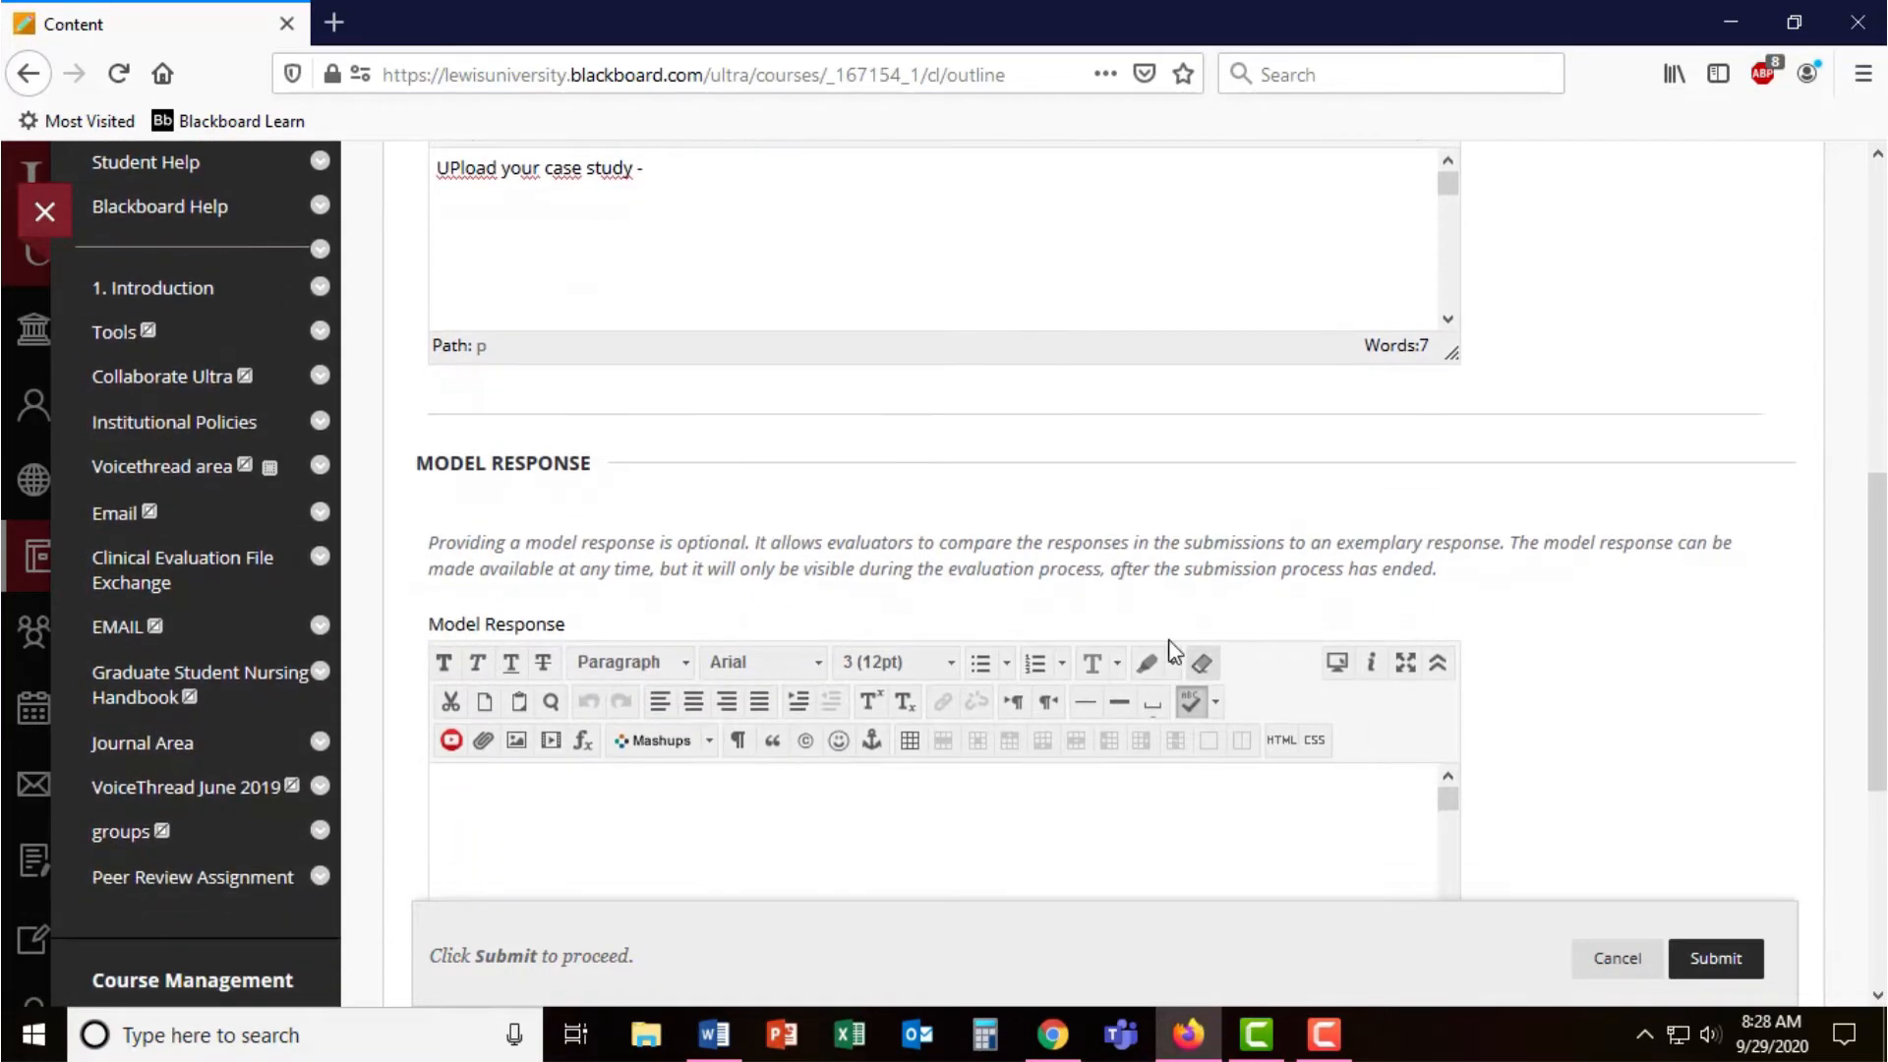
scroll(797, 618, down, 2)
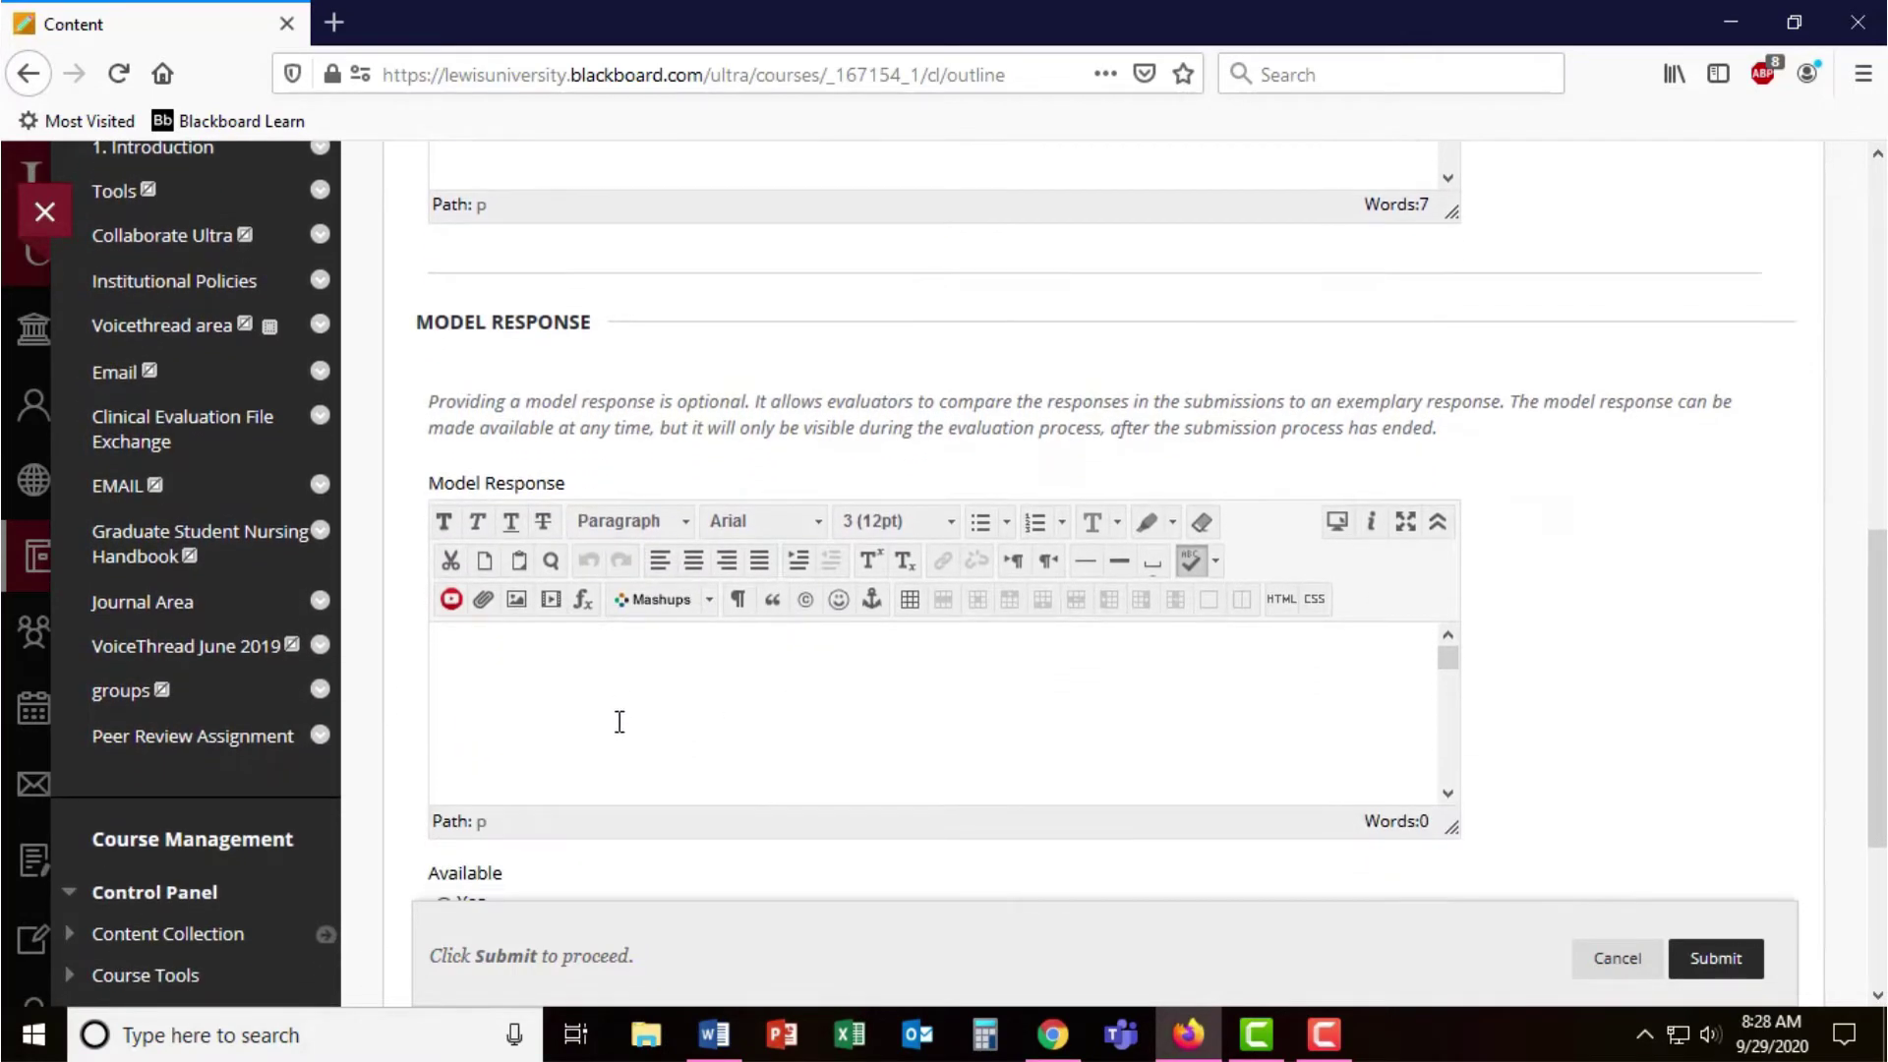
click(565, 707)
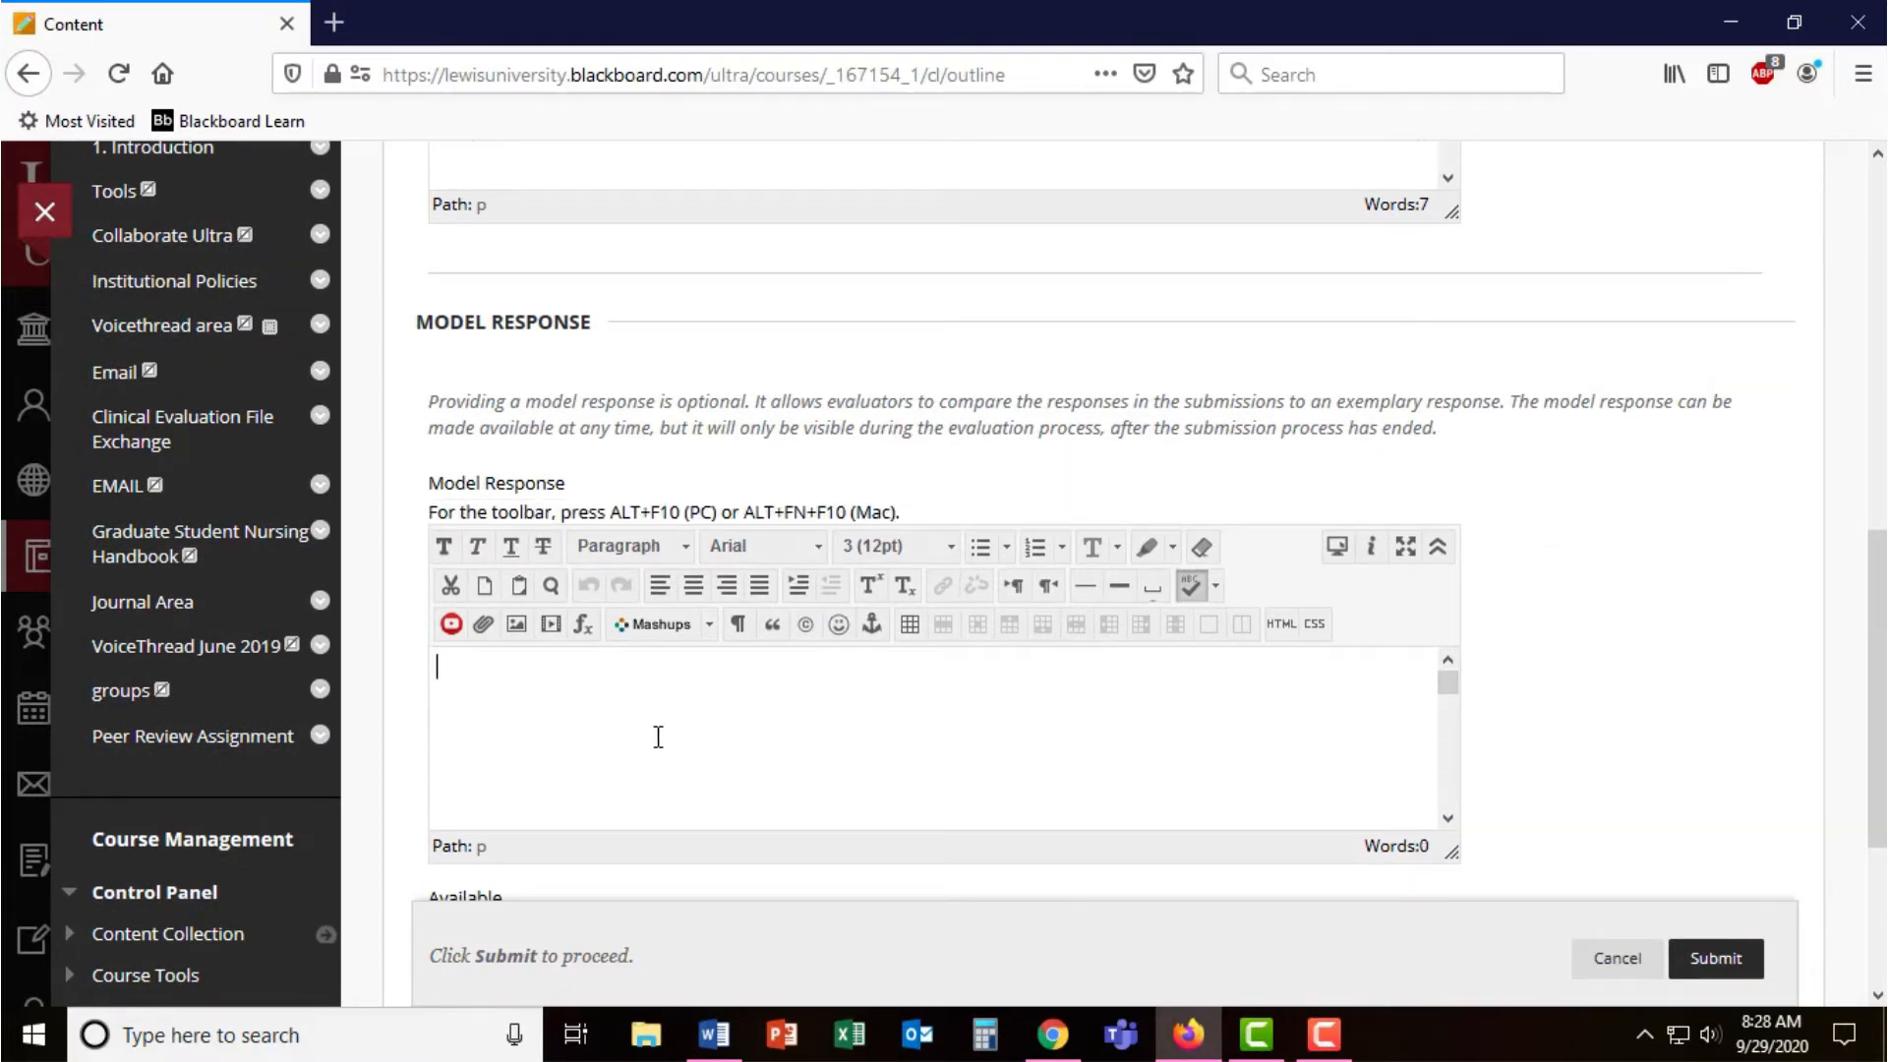
scroll(1720, 694, down, 2)
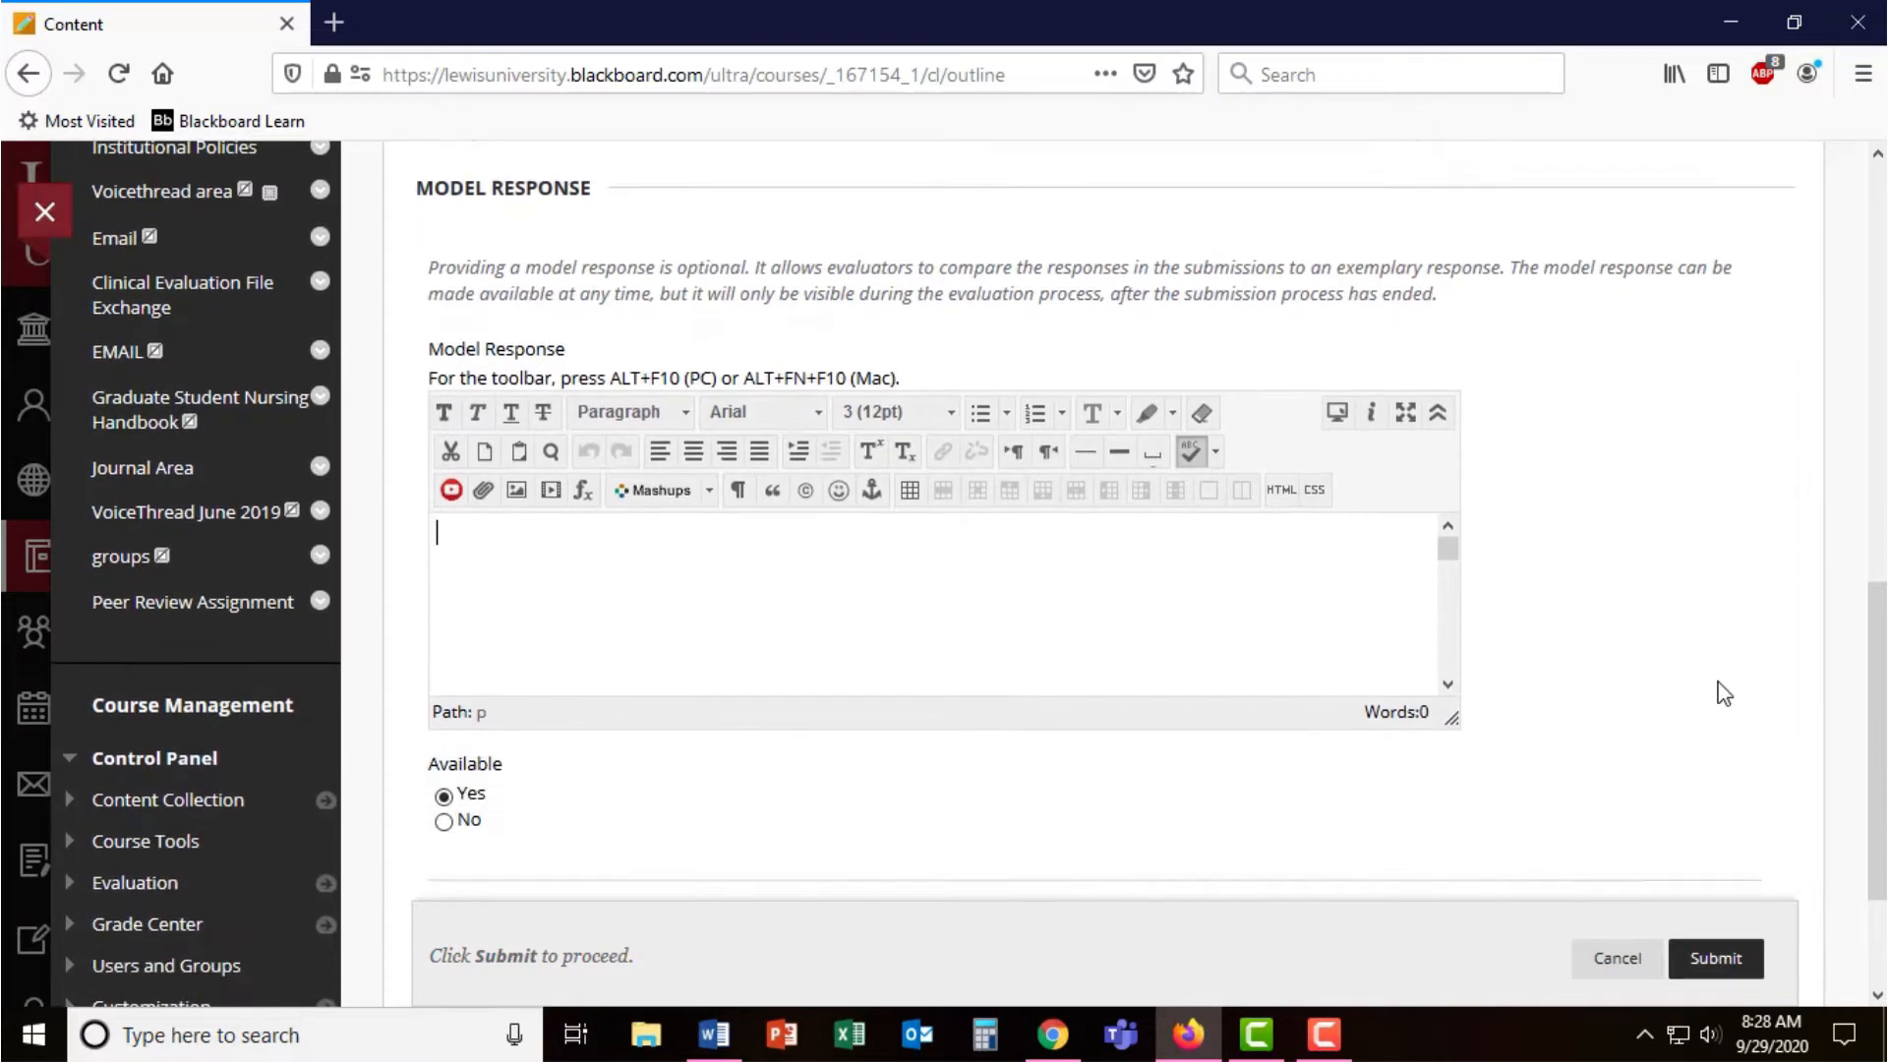
scroll(1719, 694, down, 3)
click(1708, 843)
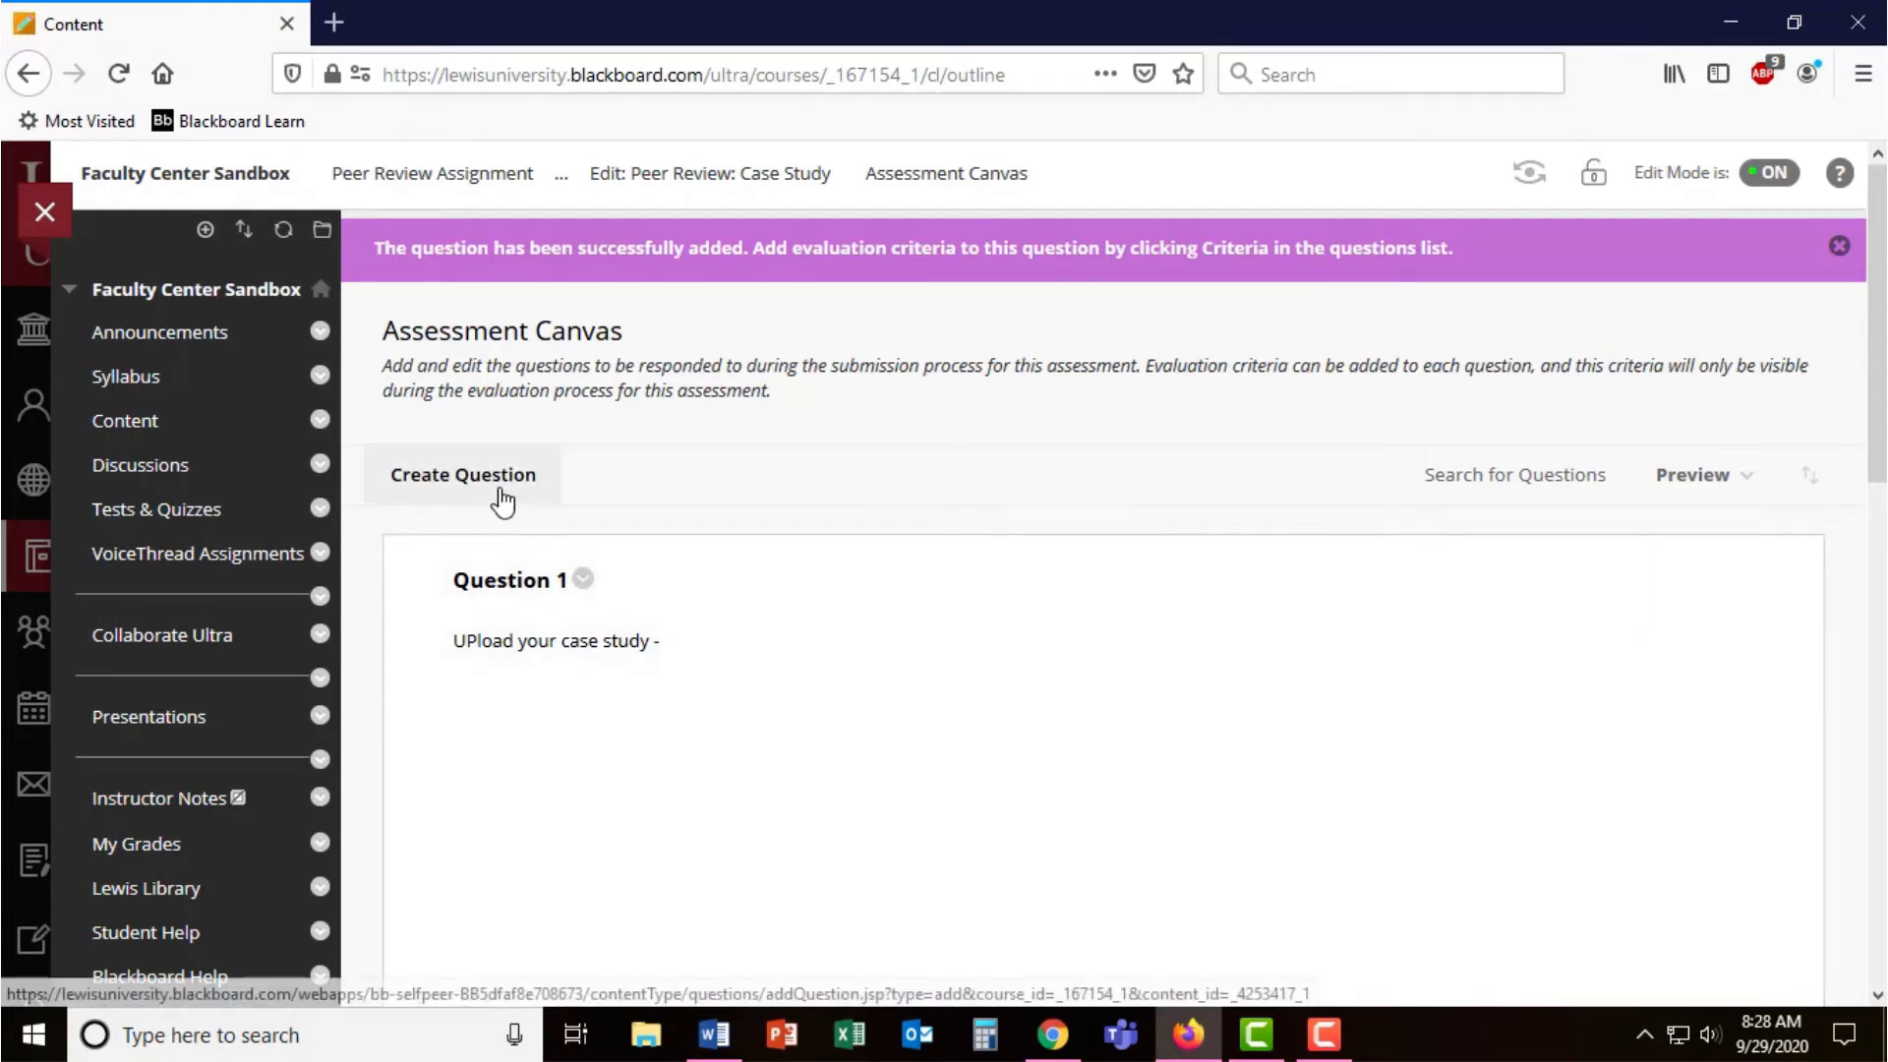
- Add Question 2, "Provide a reflection - write submissions", to the assessment
click(503, 497)
scroll(607, 577, down, 5)
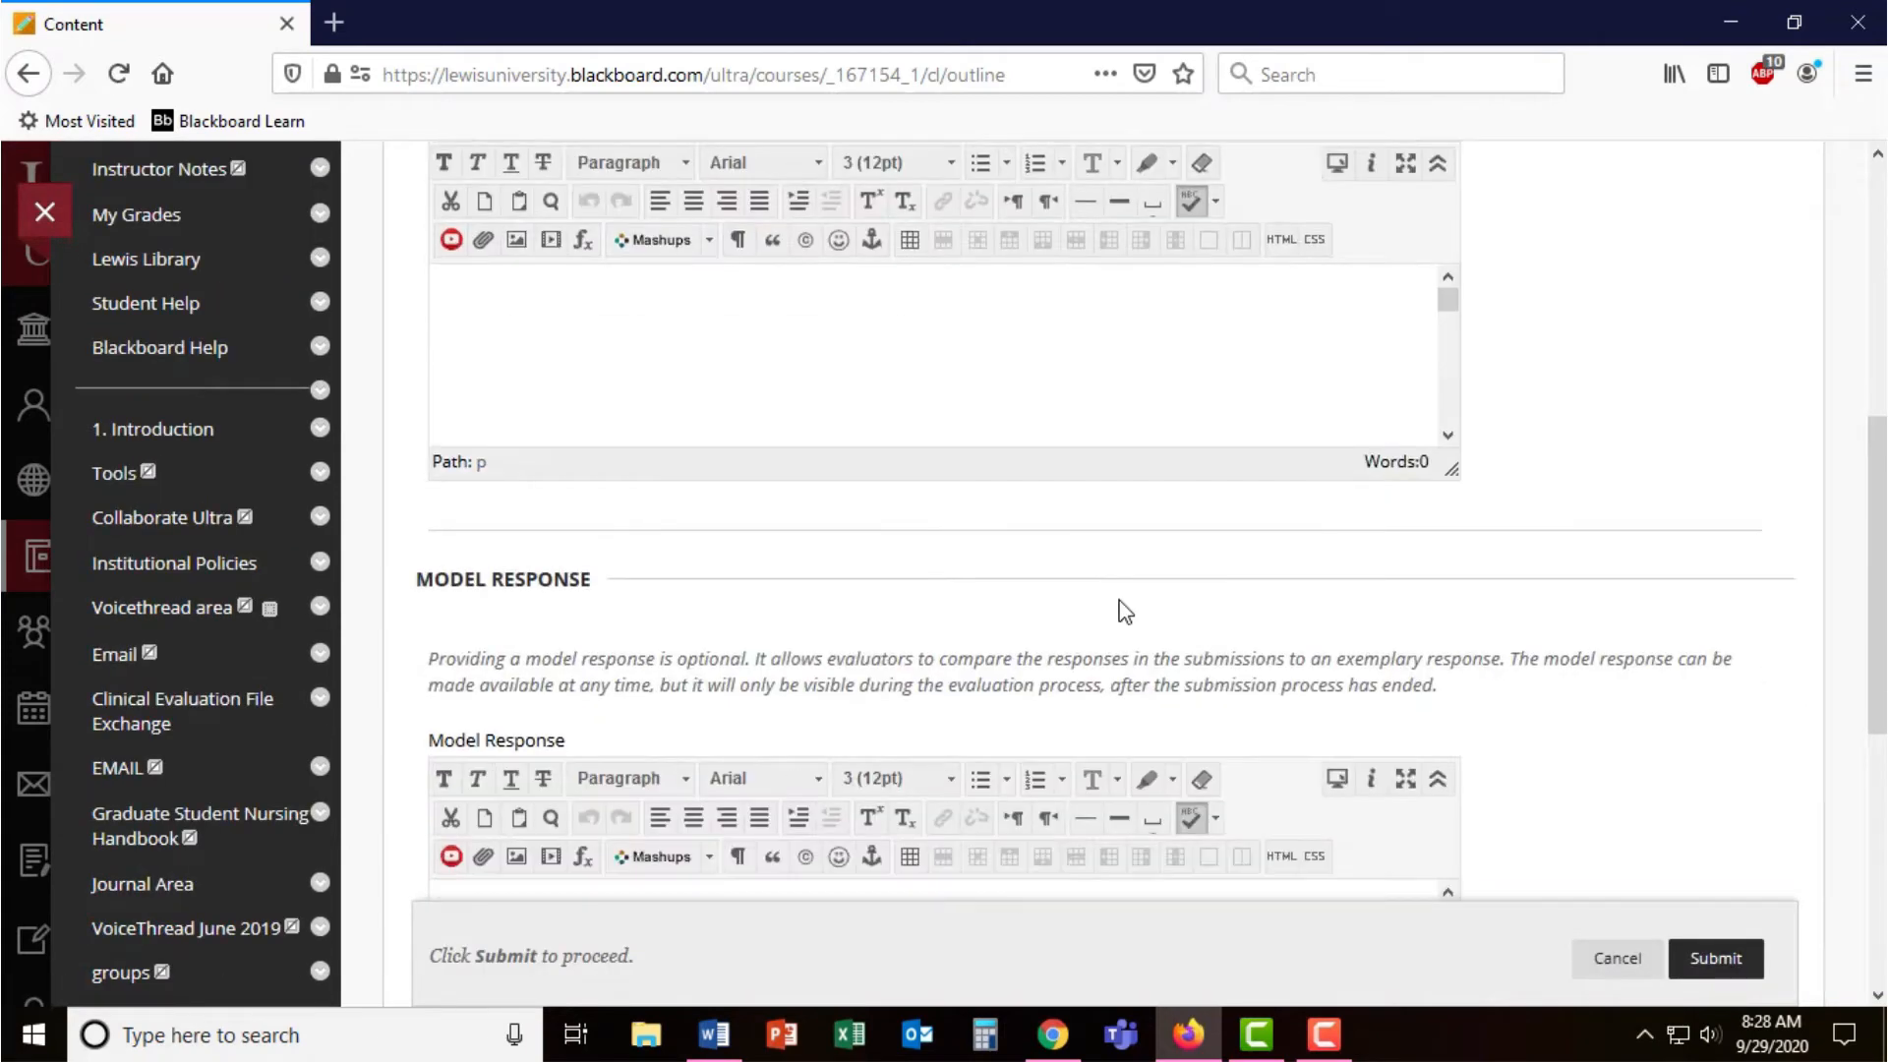
click(1168, 339)
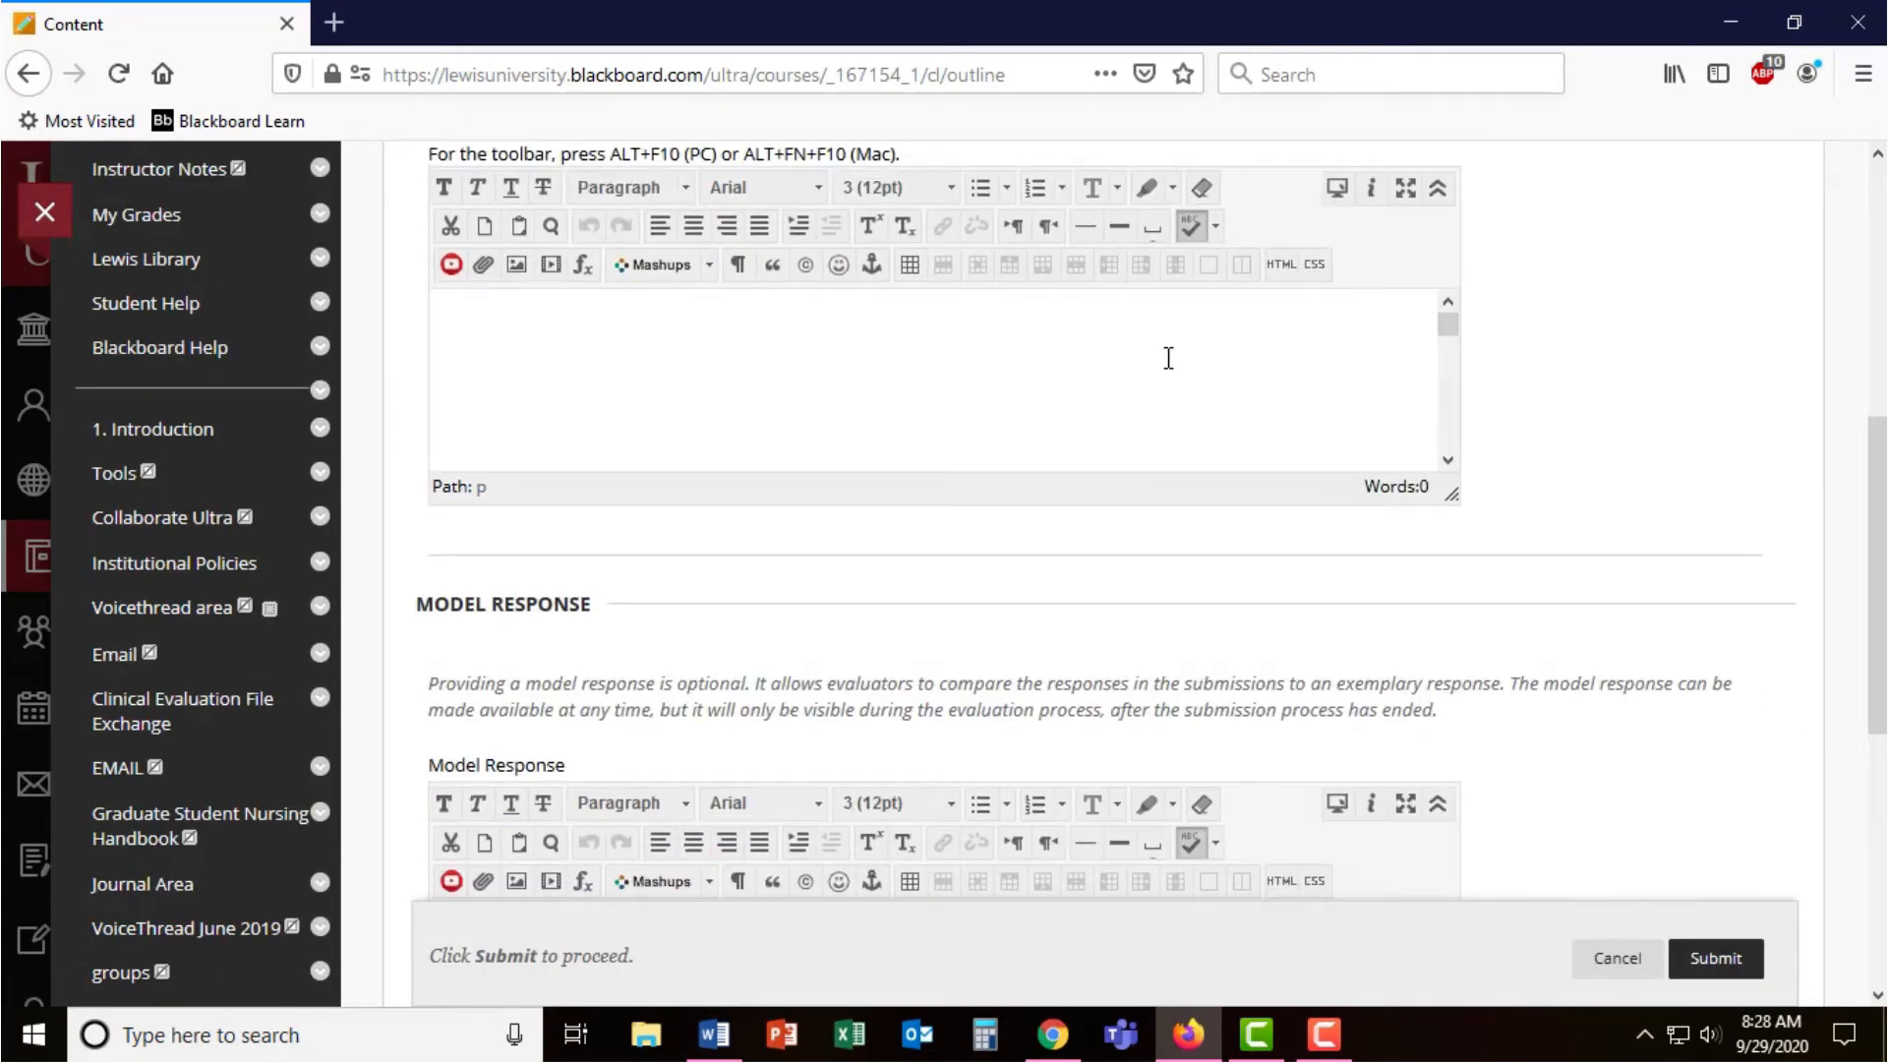
text(Provide a reflection - write s)
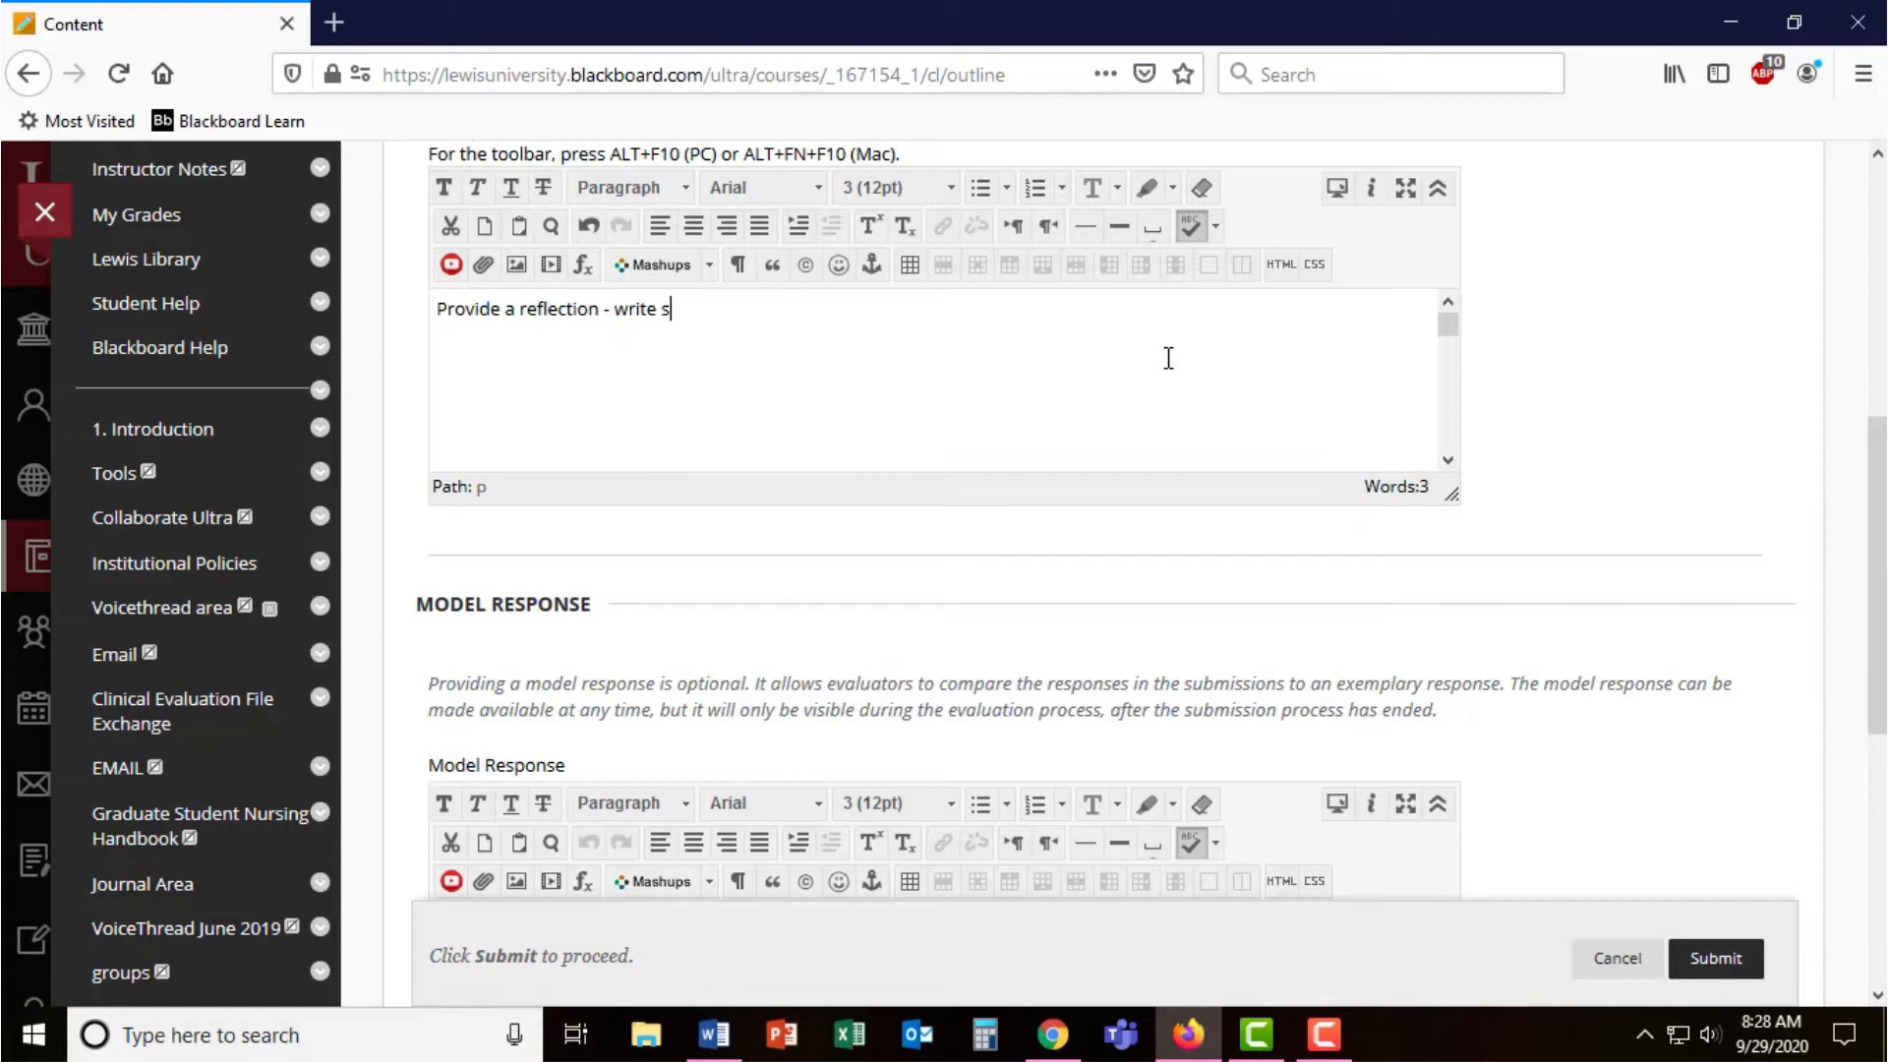
text(ubmissions)
scroll(985, 570, up, 2)
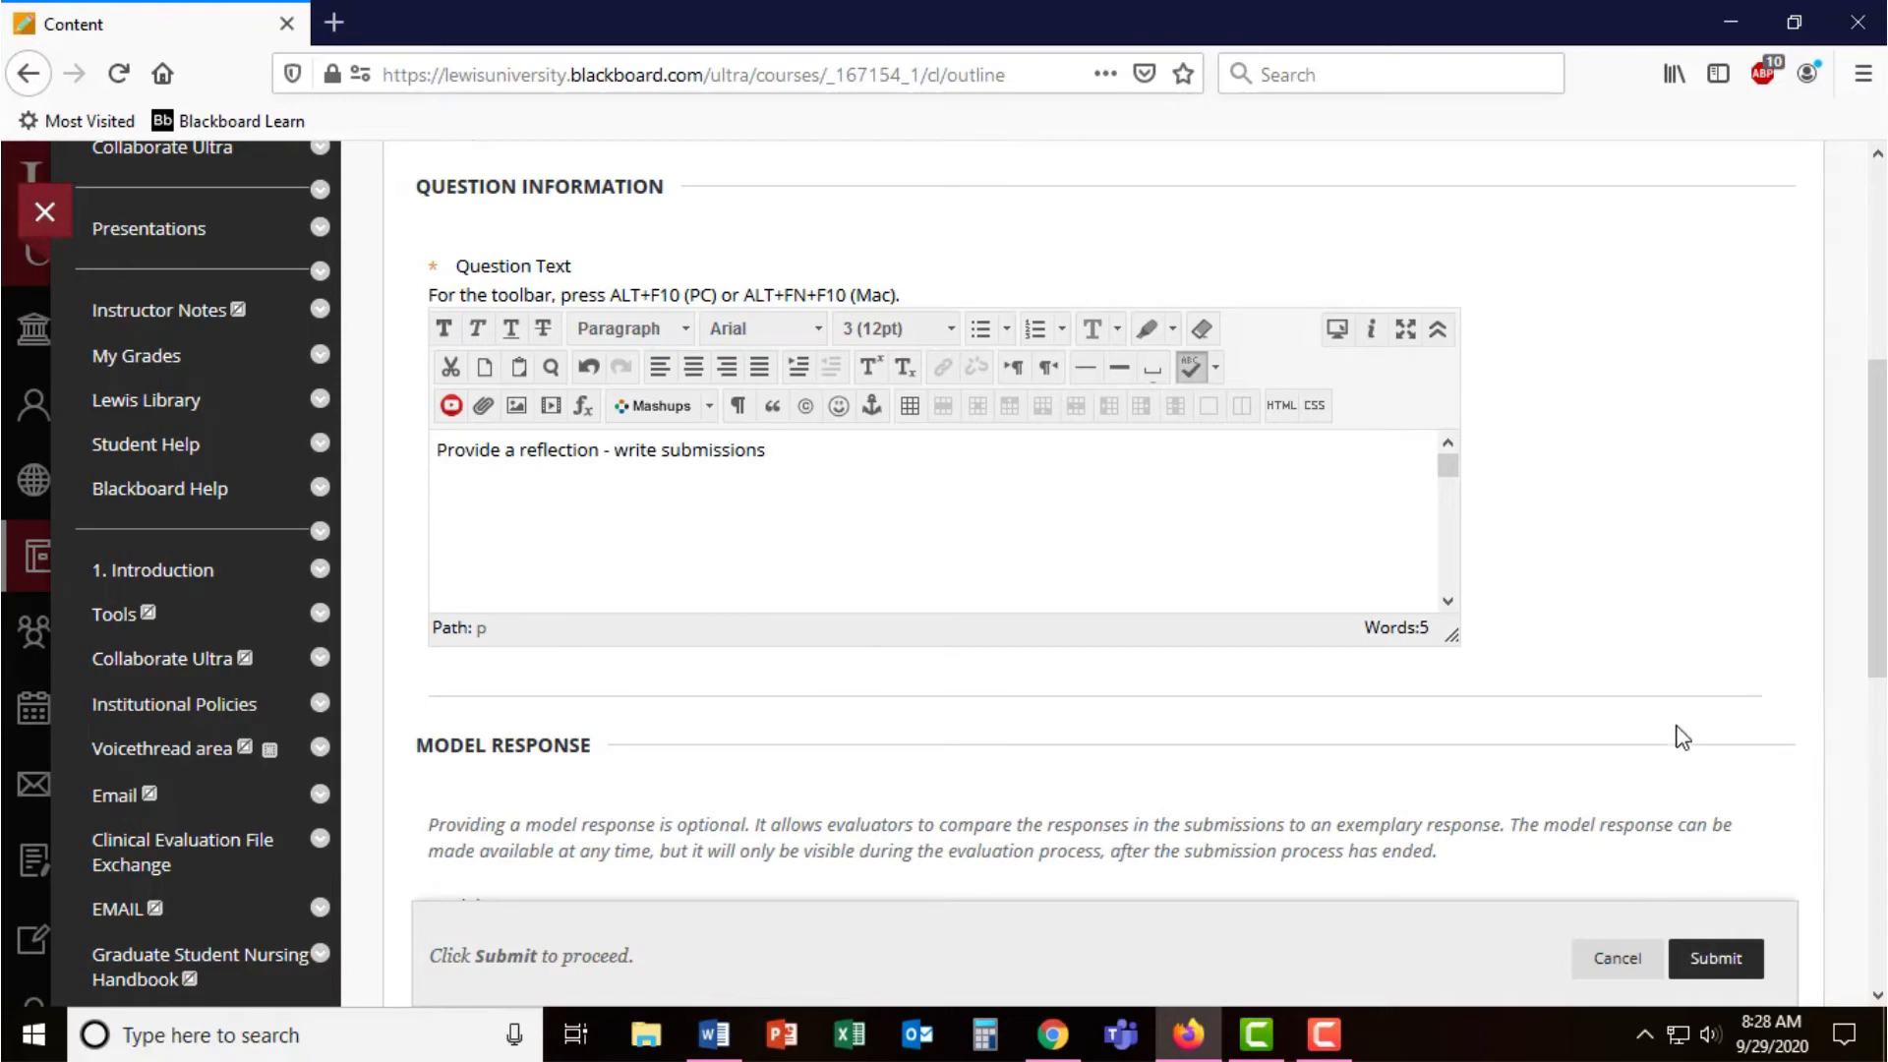
scroll(1674, 723, down, 2)
scroll(1586, 679, down, 1)
scroll(1587, 678, down, 2)
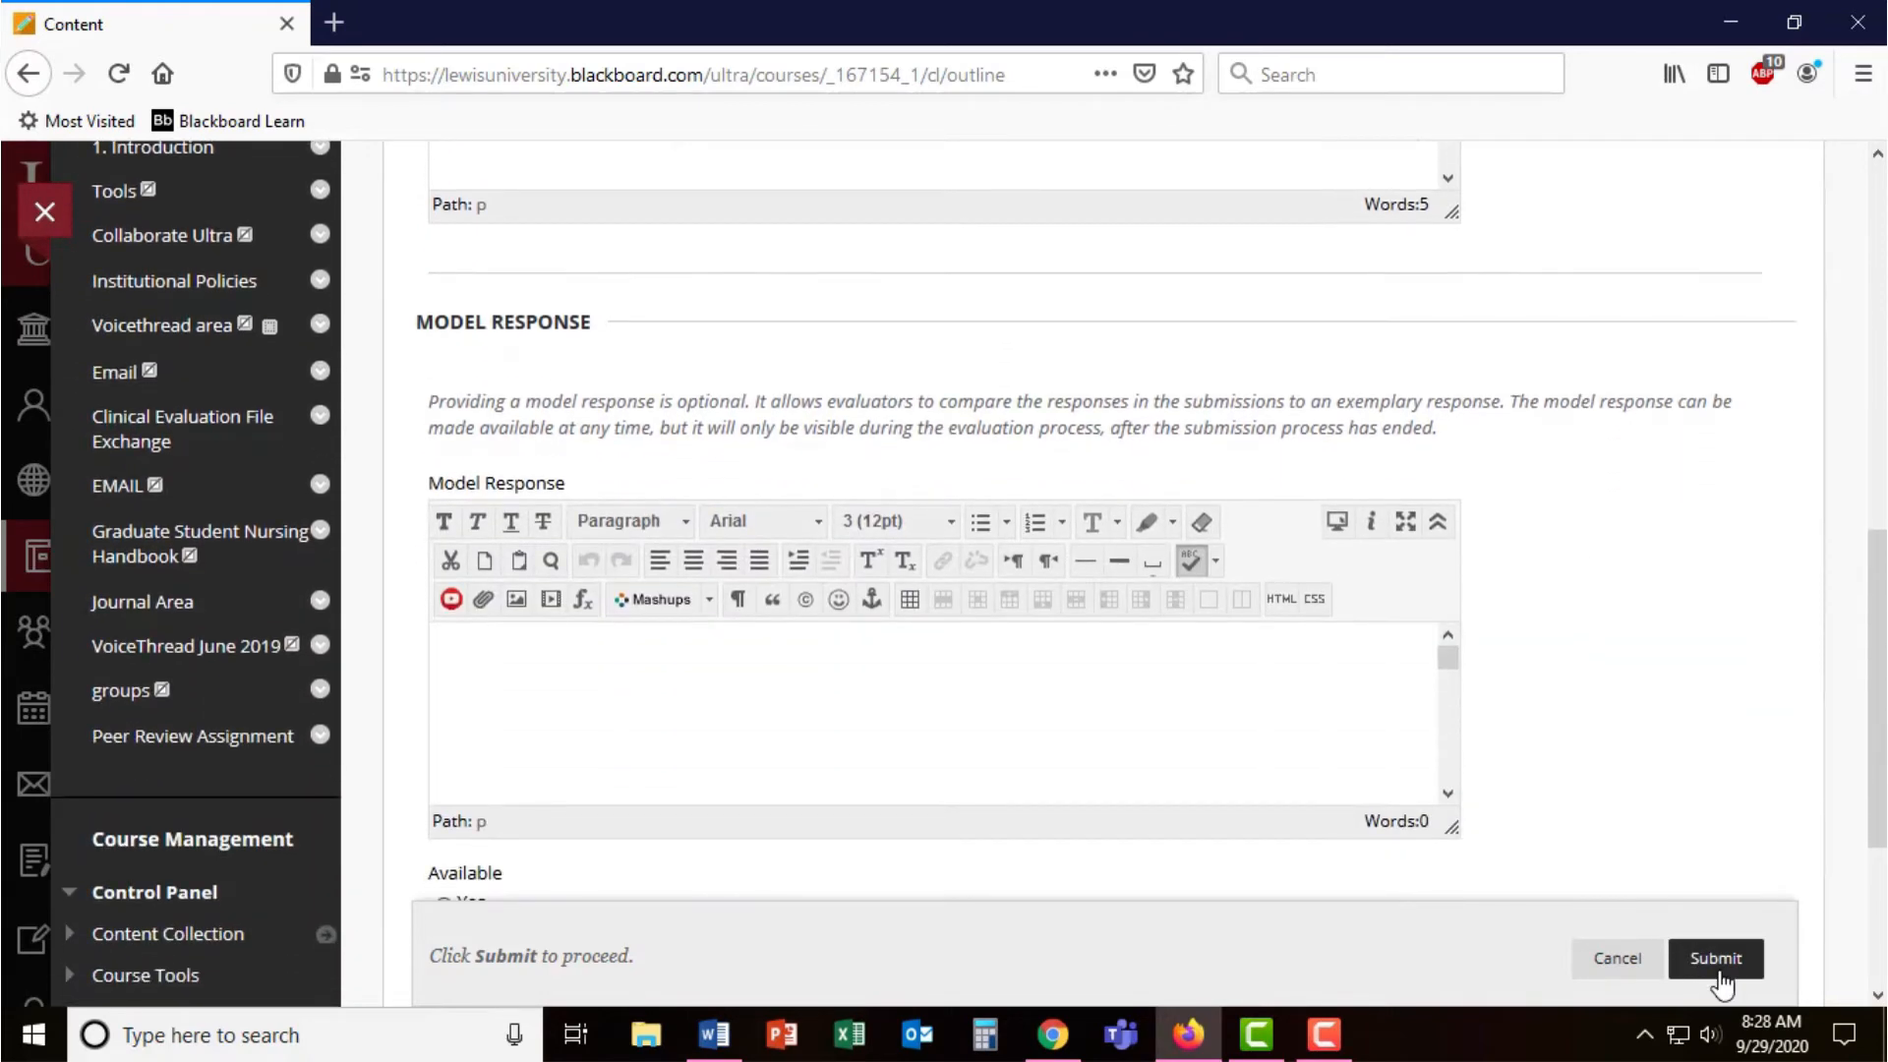
click(1716, 958)
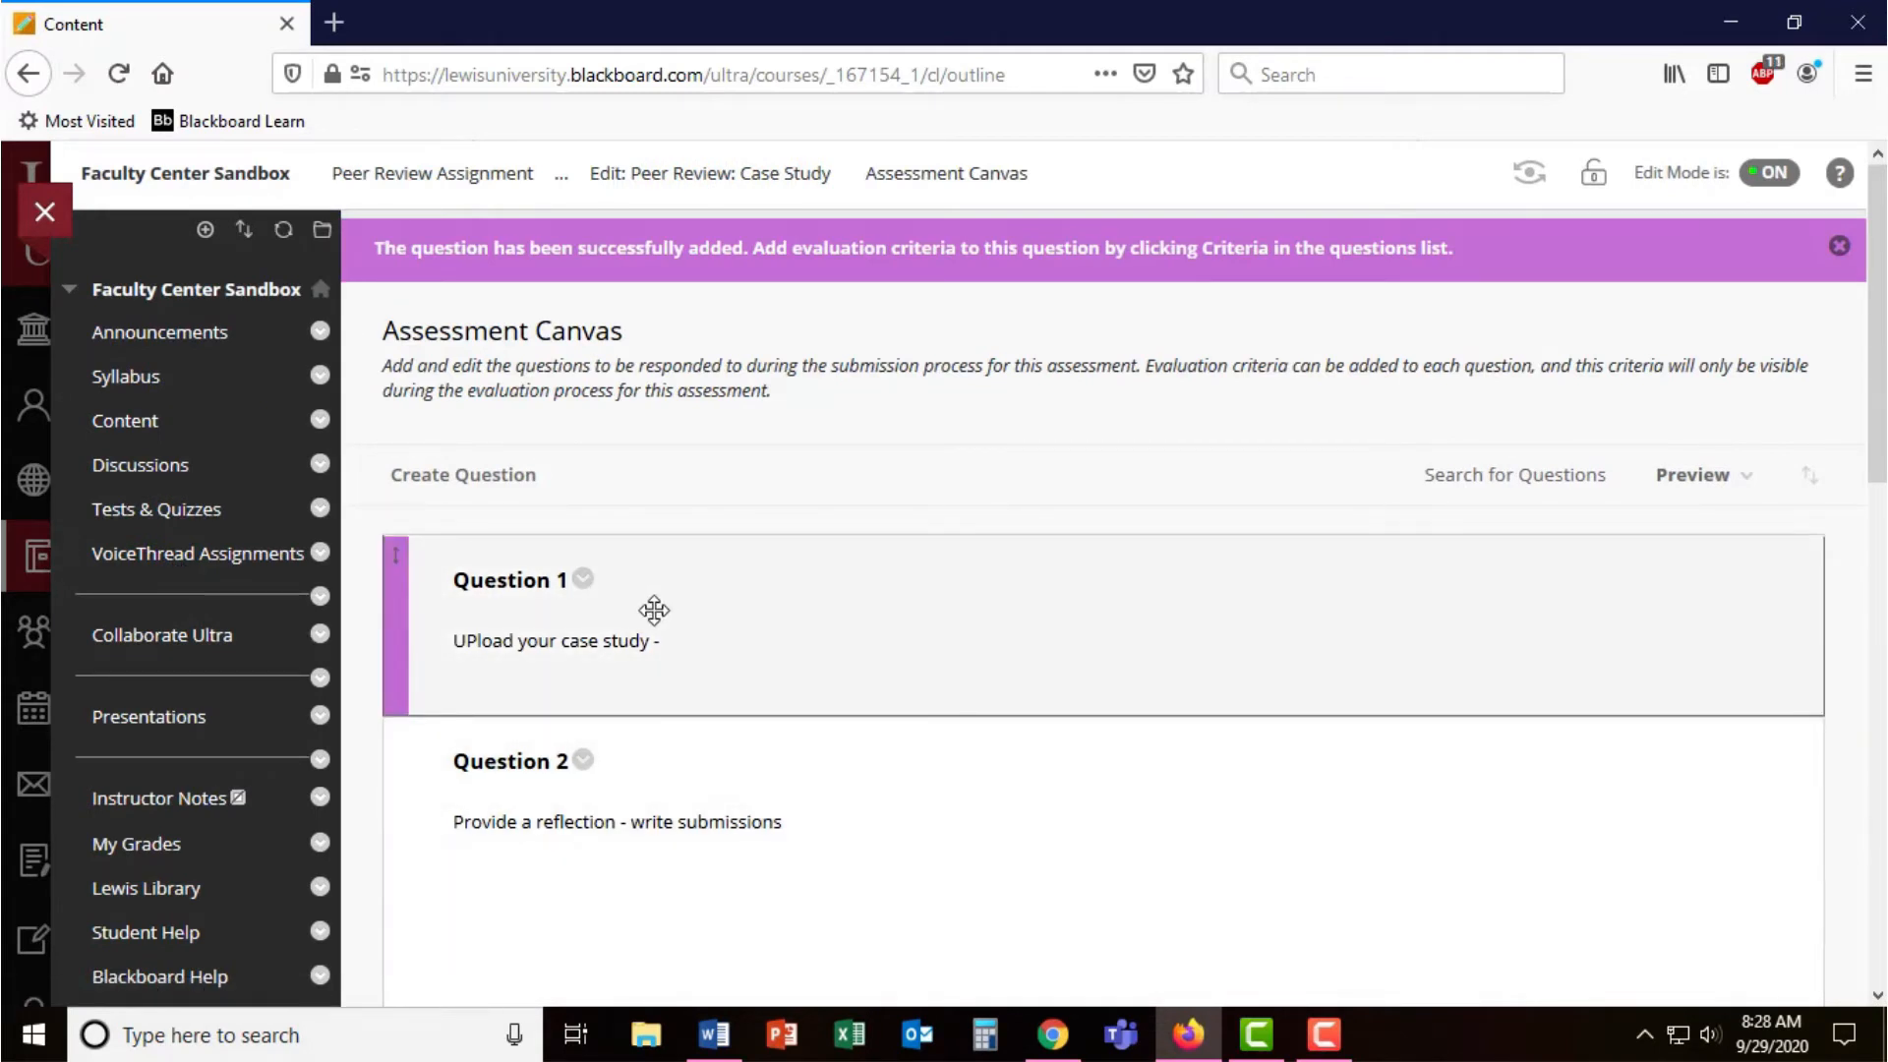
- Reach the Add/Edit Criteria page for Question 1 from its options menu
click(585, 581)
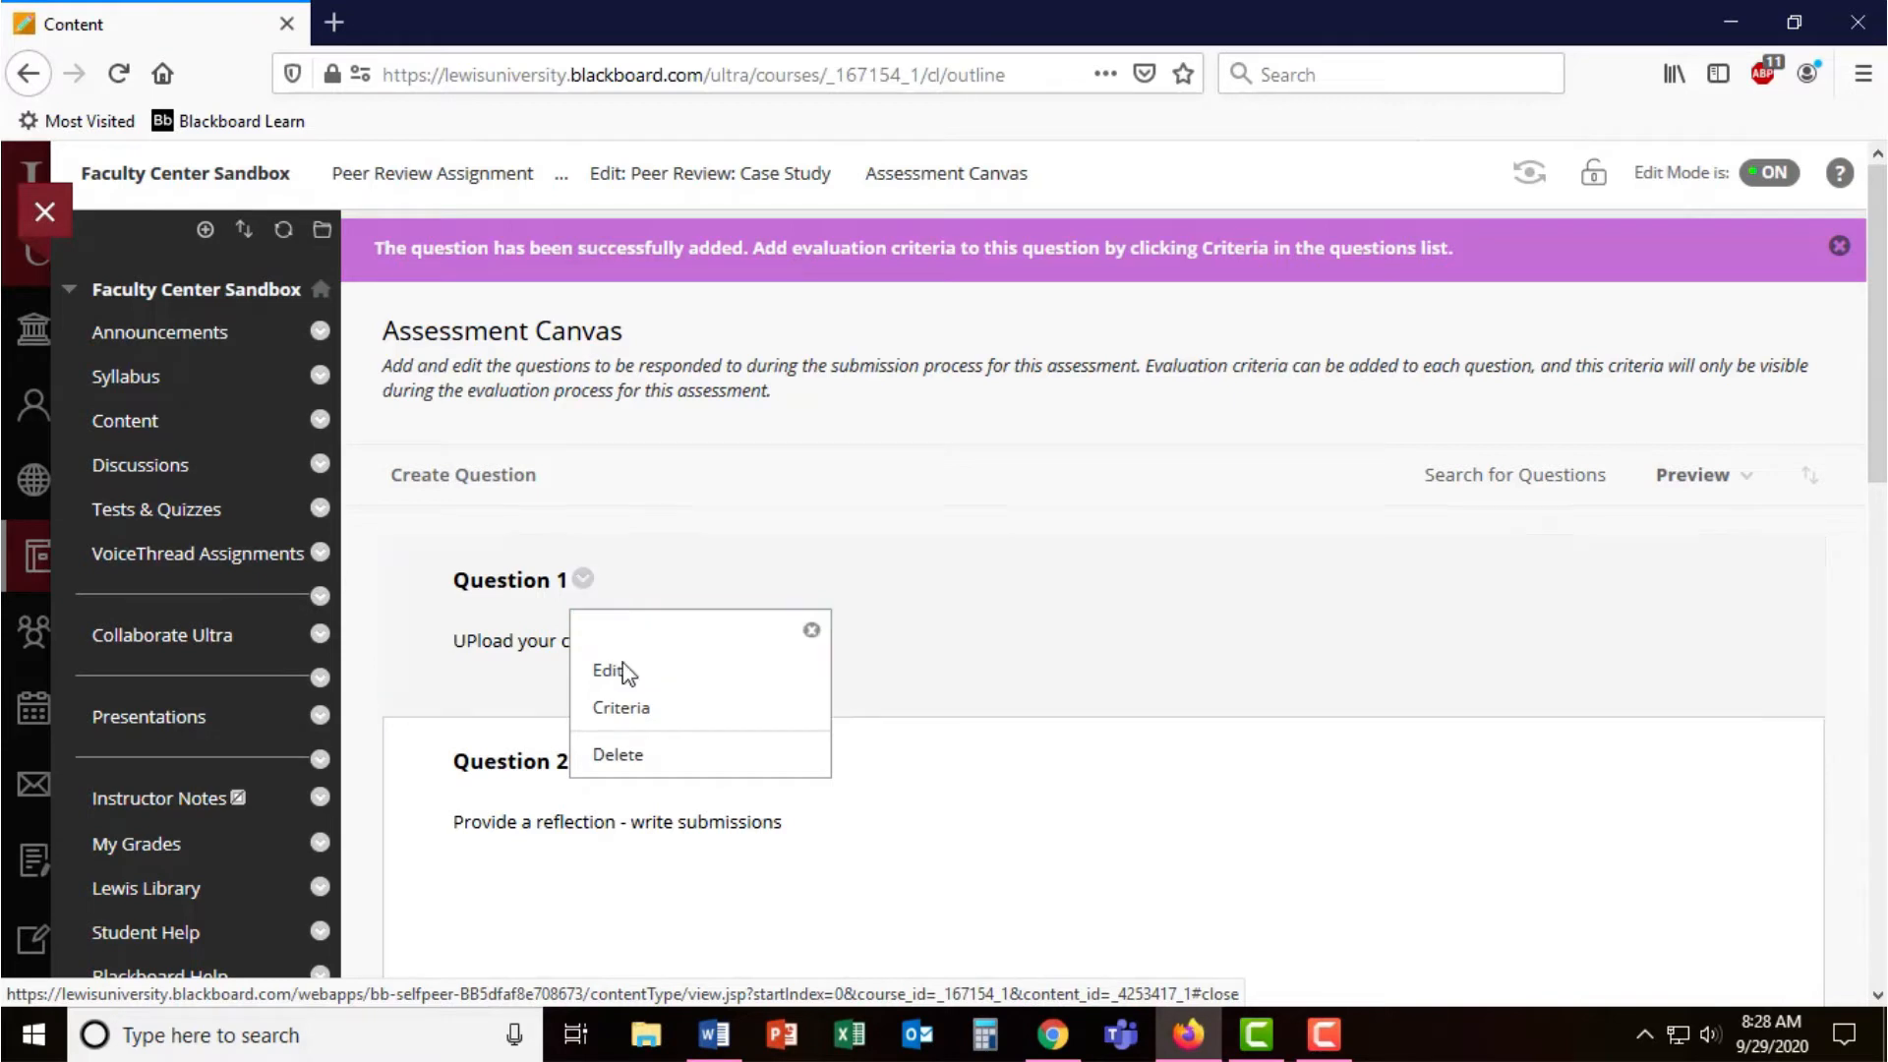
click(637, 716)
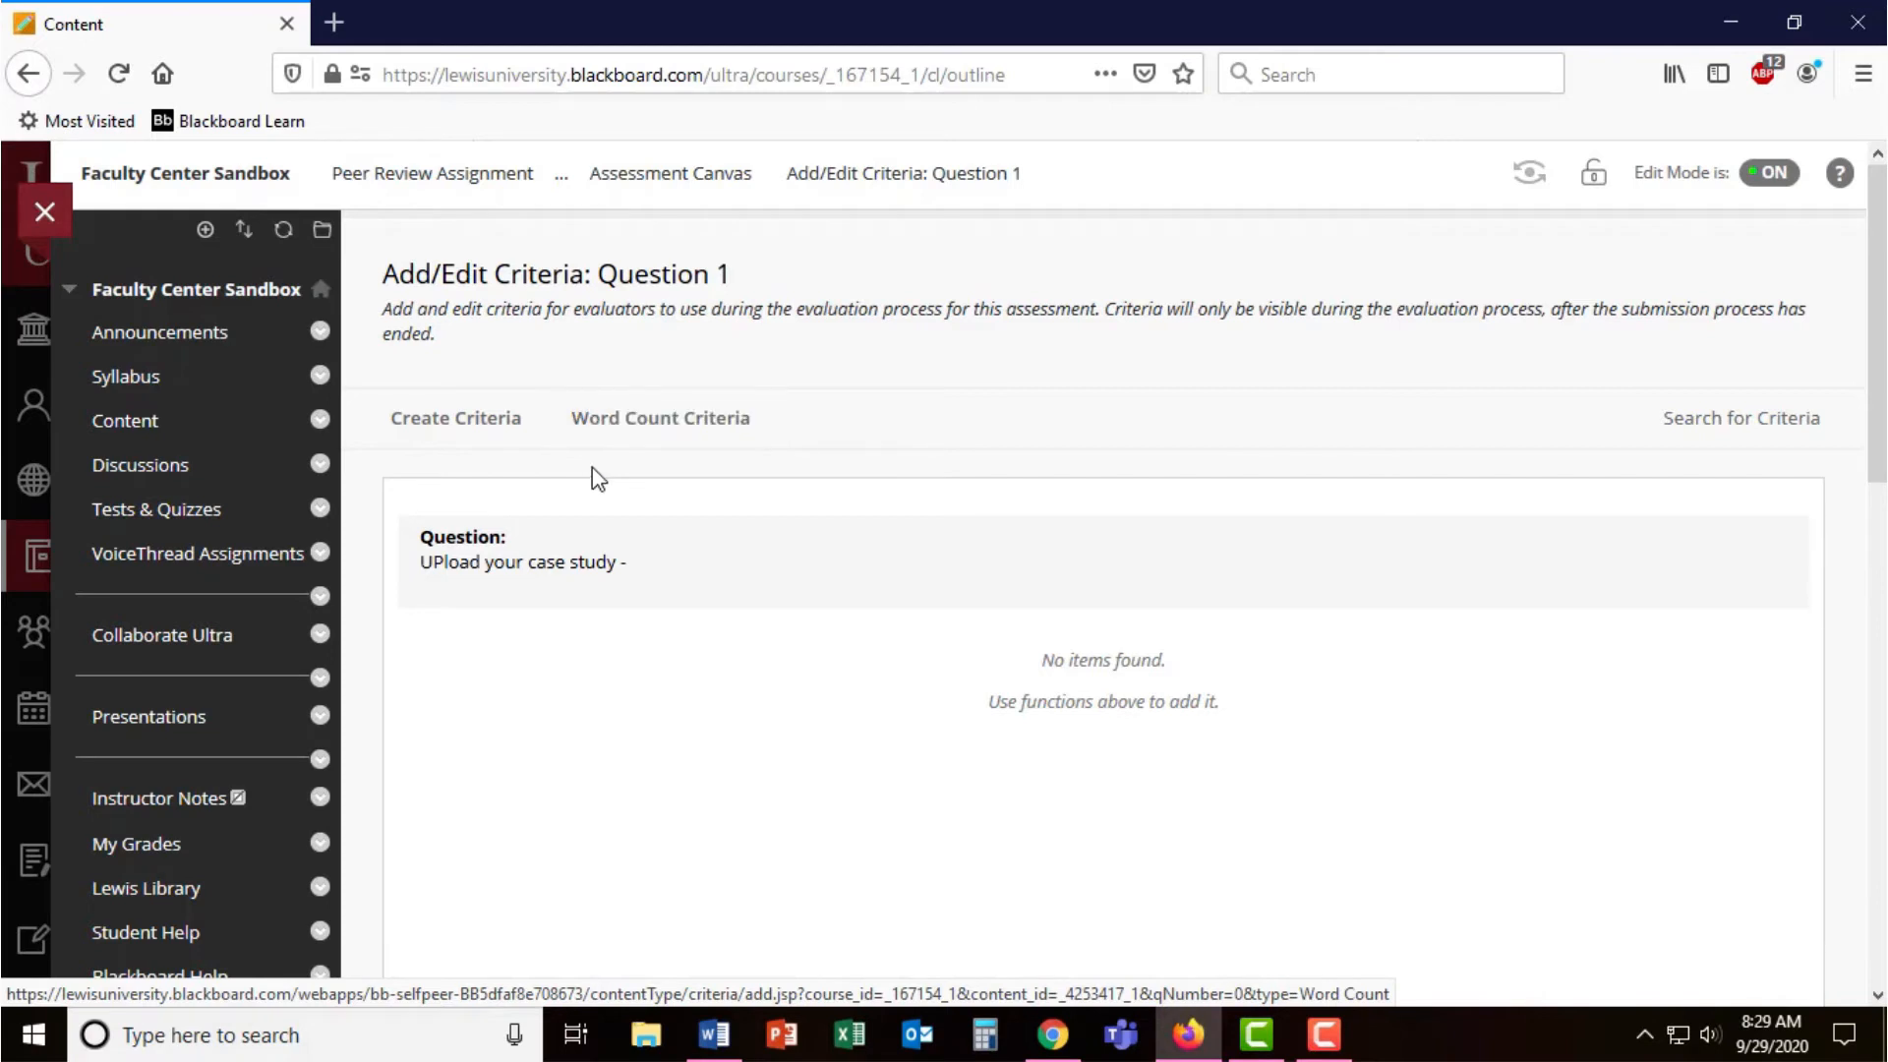
- Create Criteria 1, "Assign Full points if submitted - Provide feedback.", worth 50 points with feedback allowed
click(439, 425)
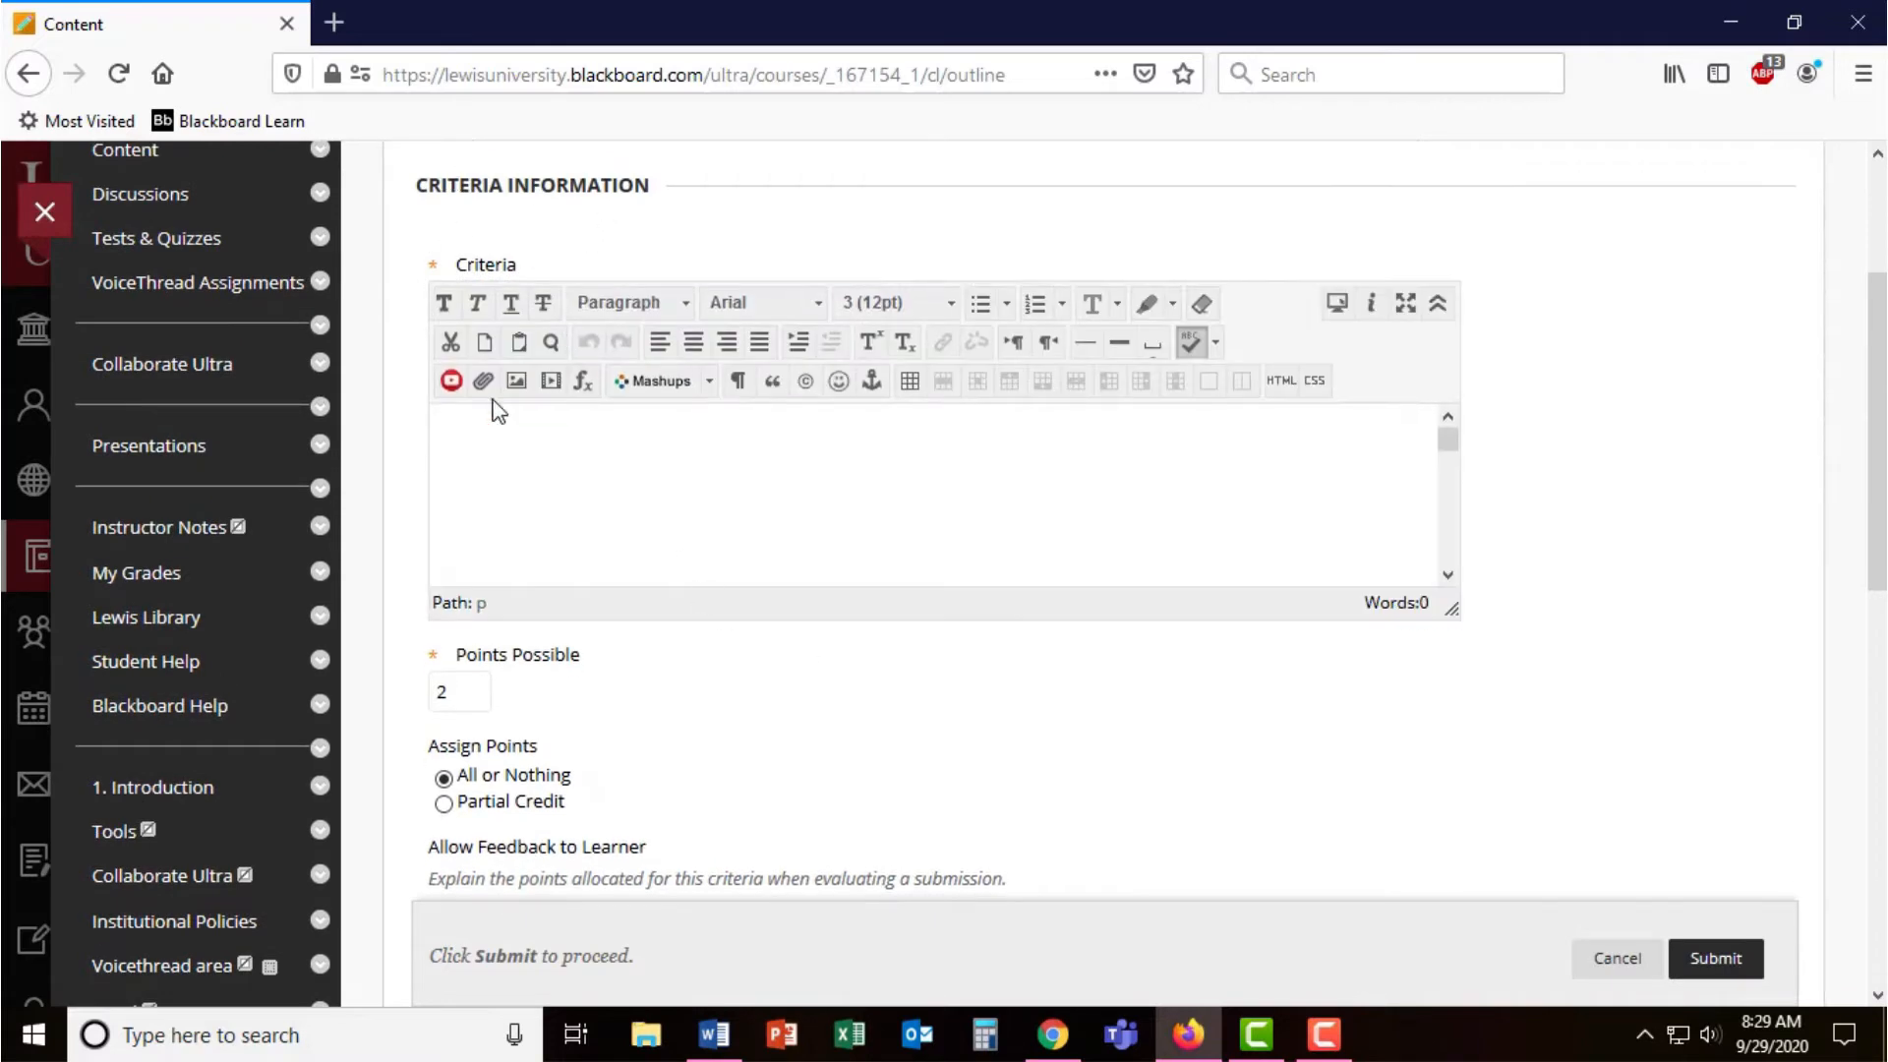
click(609, 493)
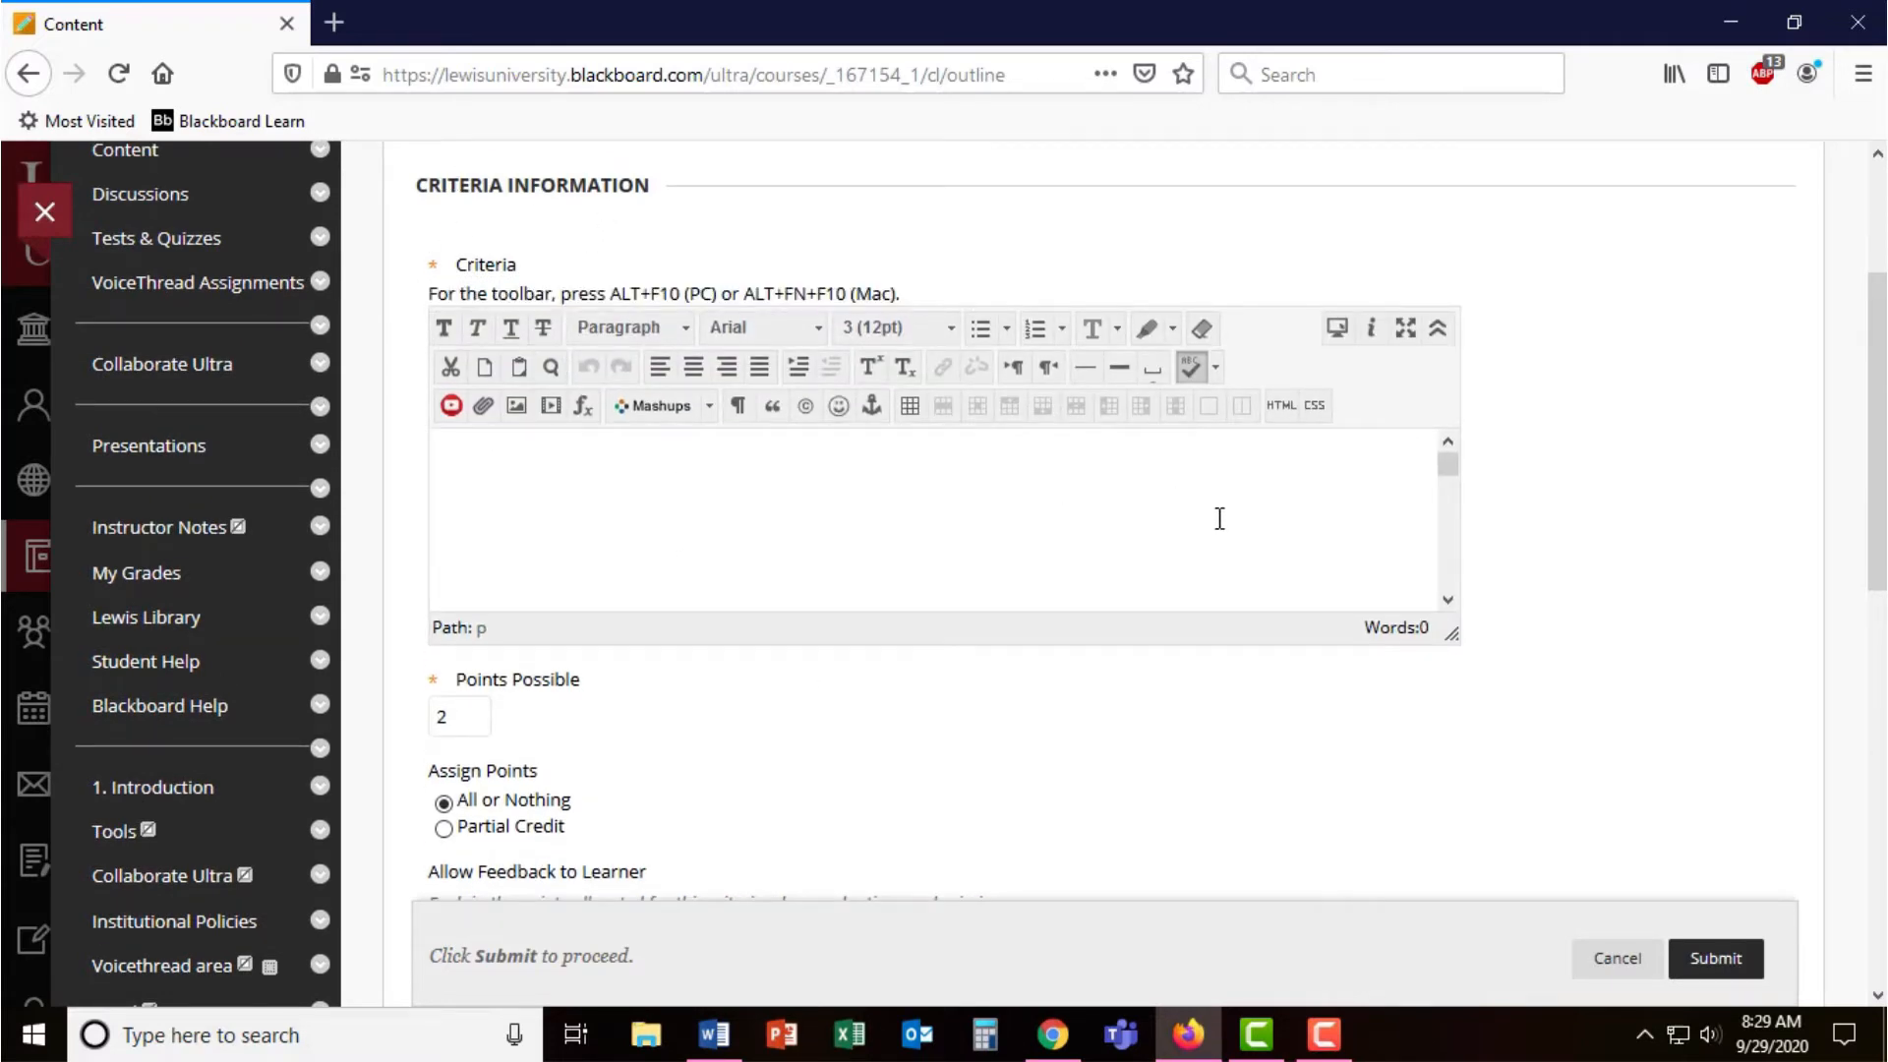
text(Assign Full p)
text(oints if submitte)
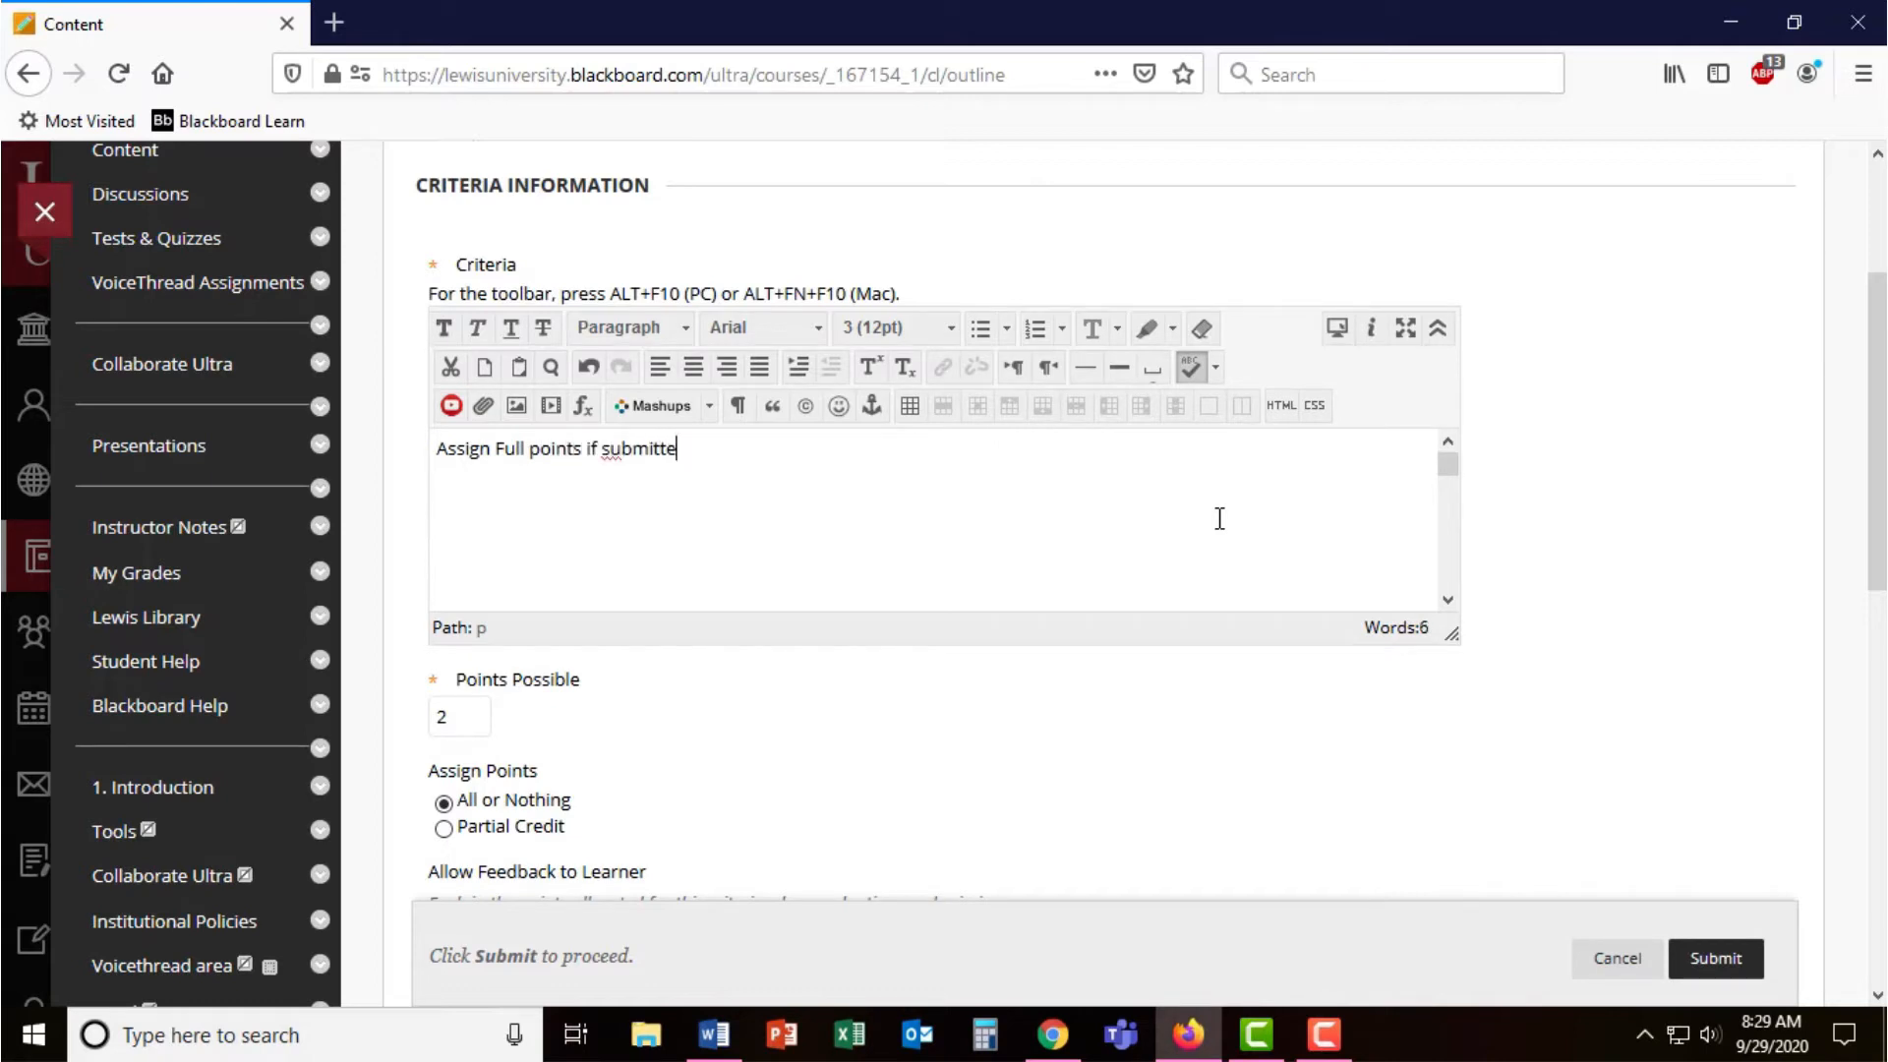
text(d - Provide fee)
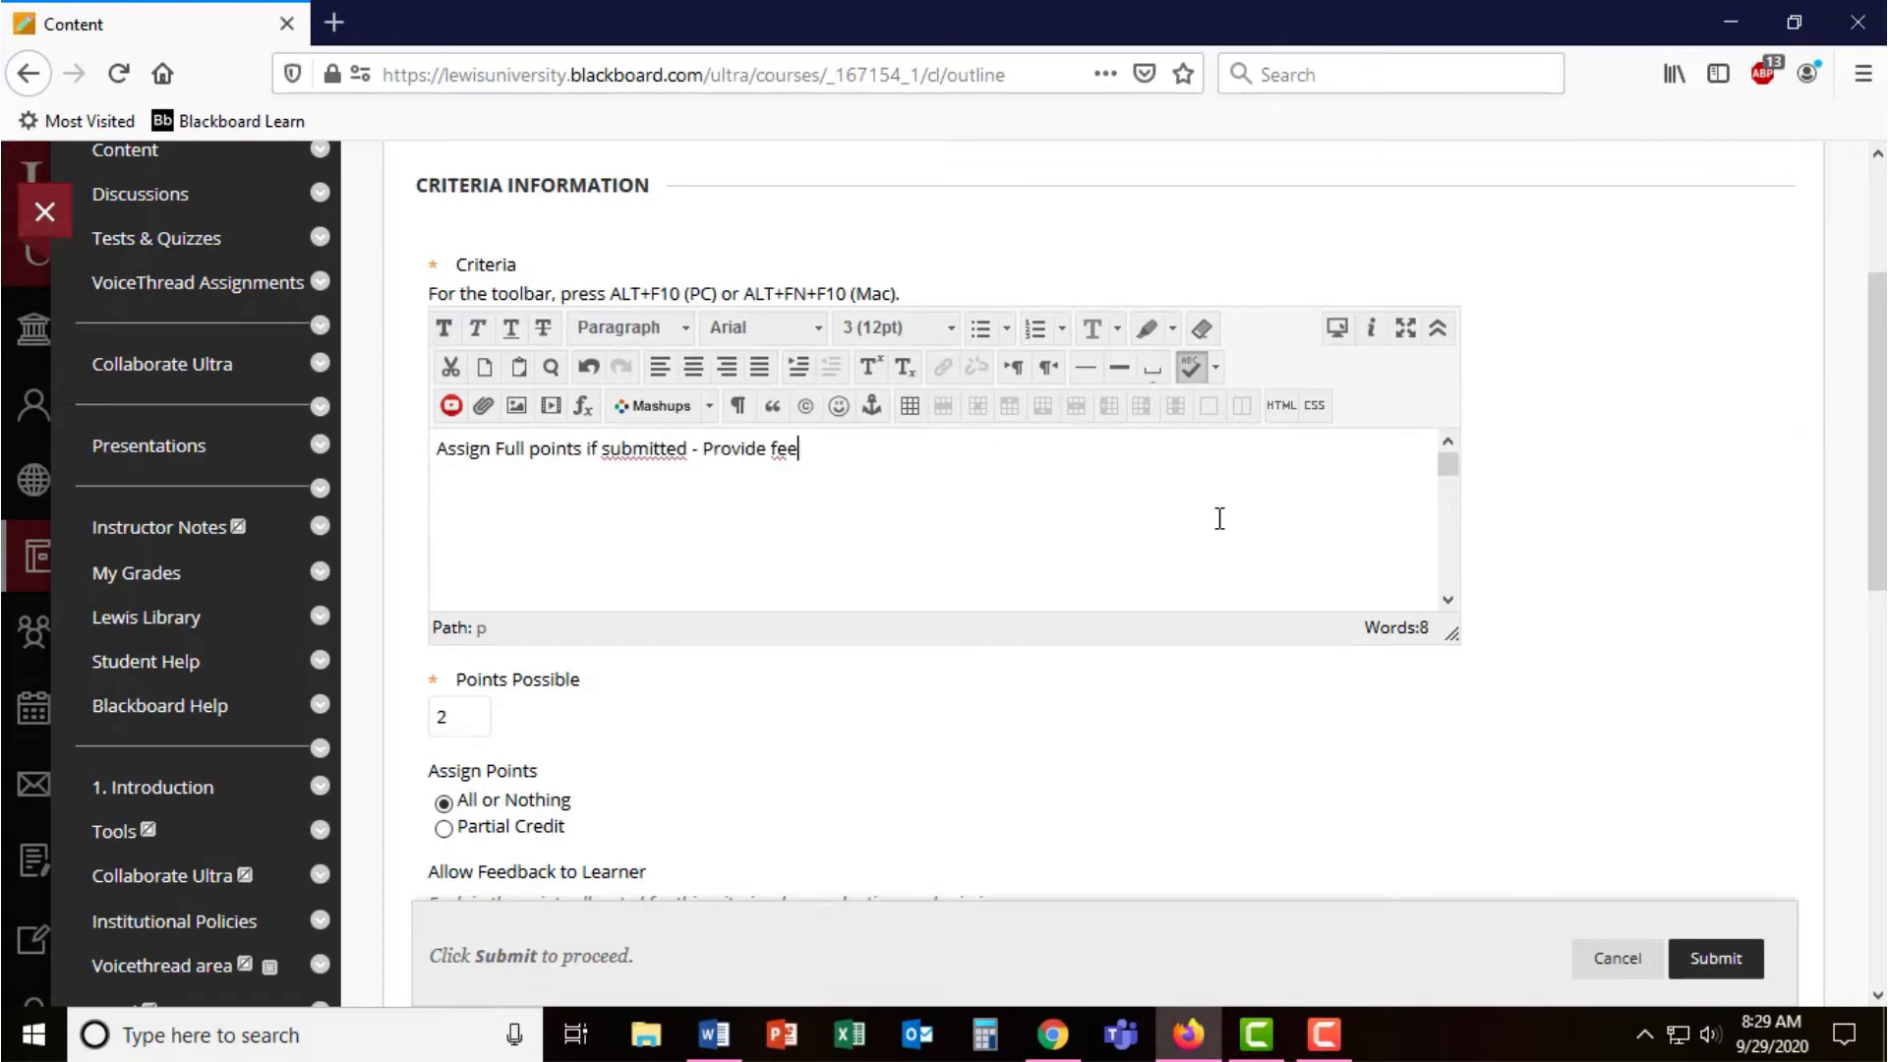
text(dback.)
double_click(450, 717)
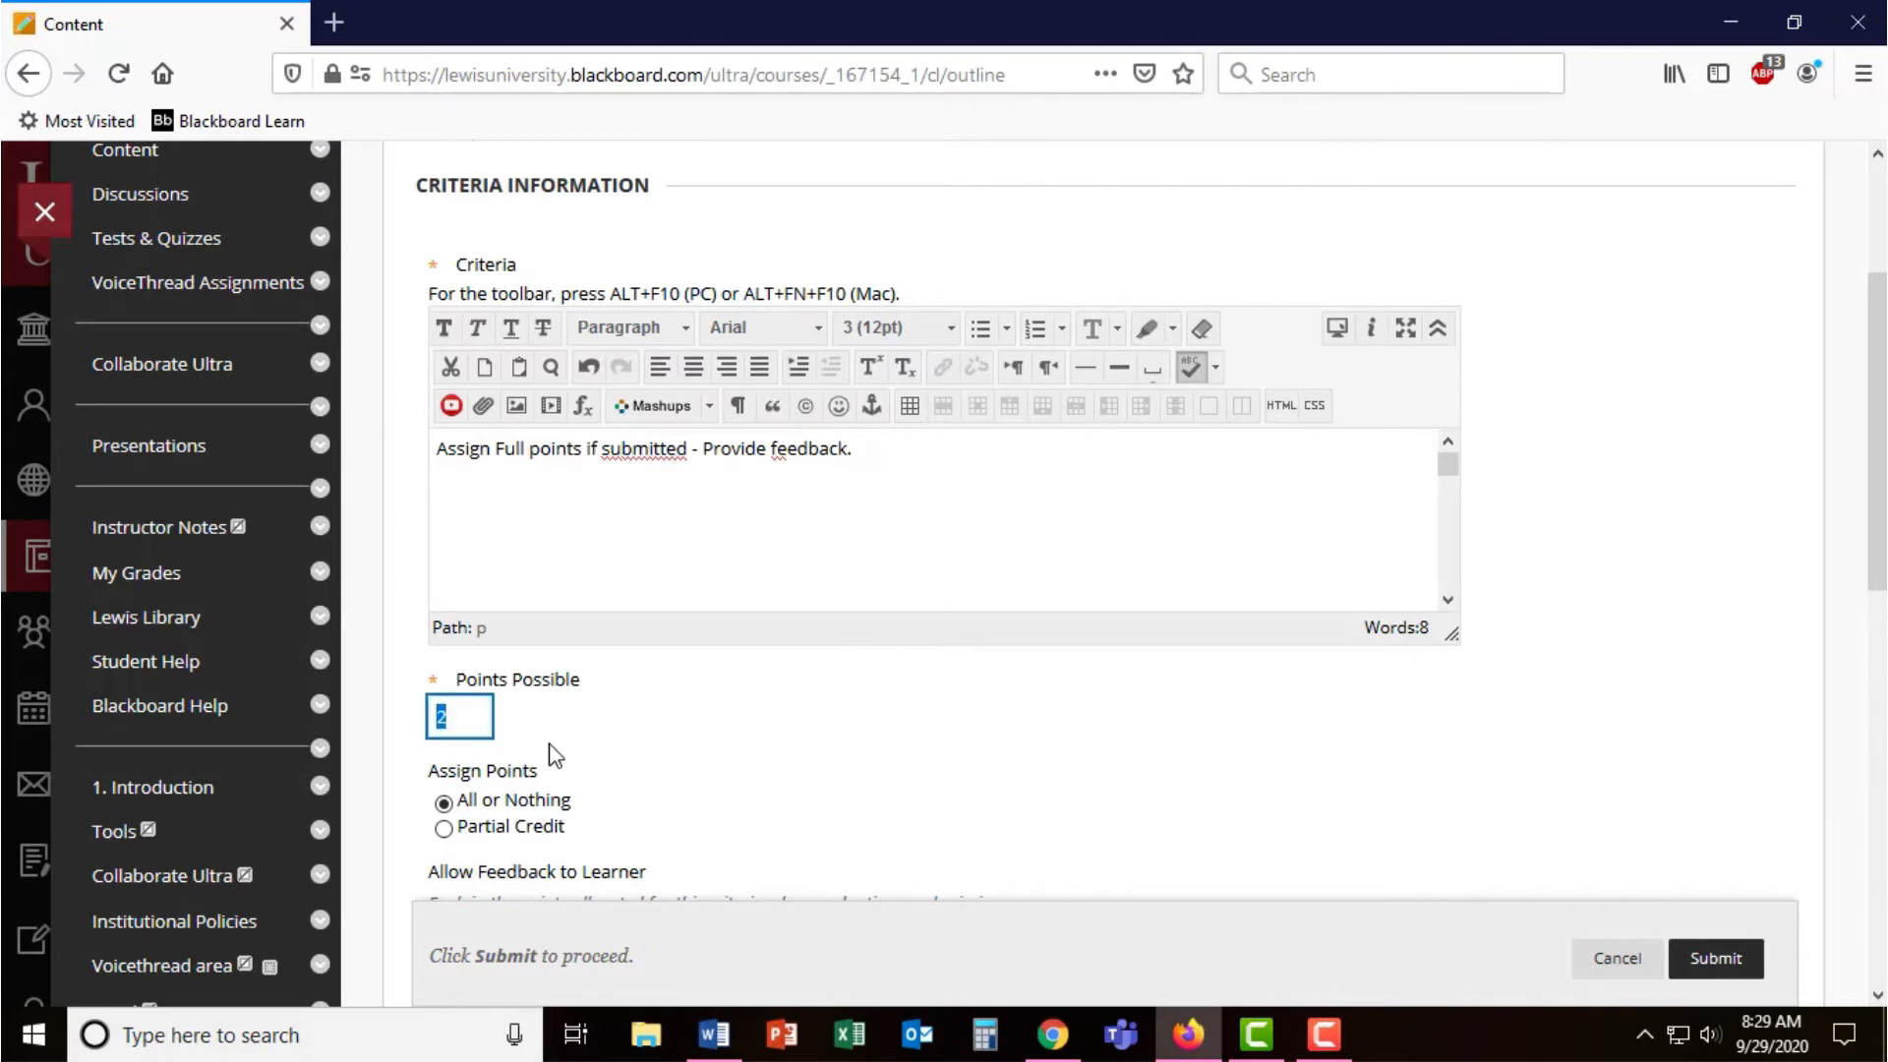
text(50)
click(681, 731)
scroll(727, 795, down, 3)
scroll(725, 795, down, 3)
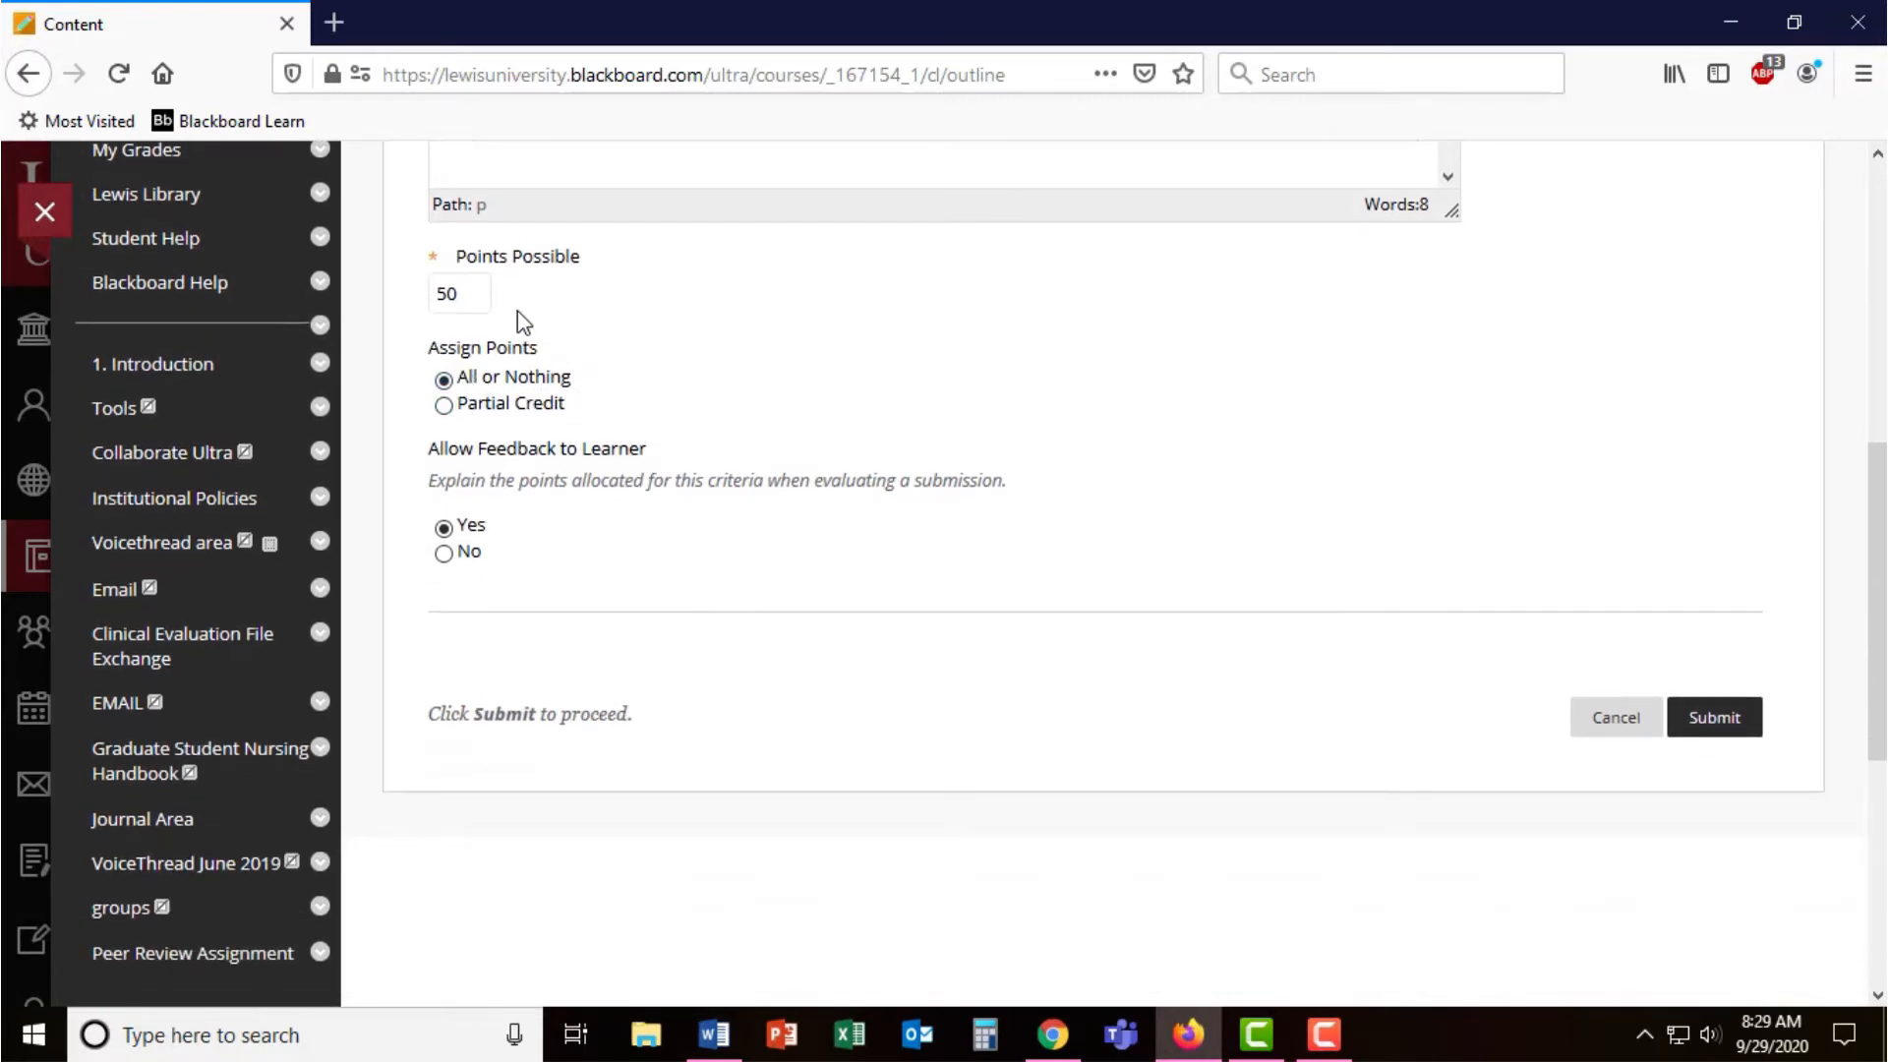
drag(429, 448, 649, 452)
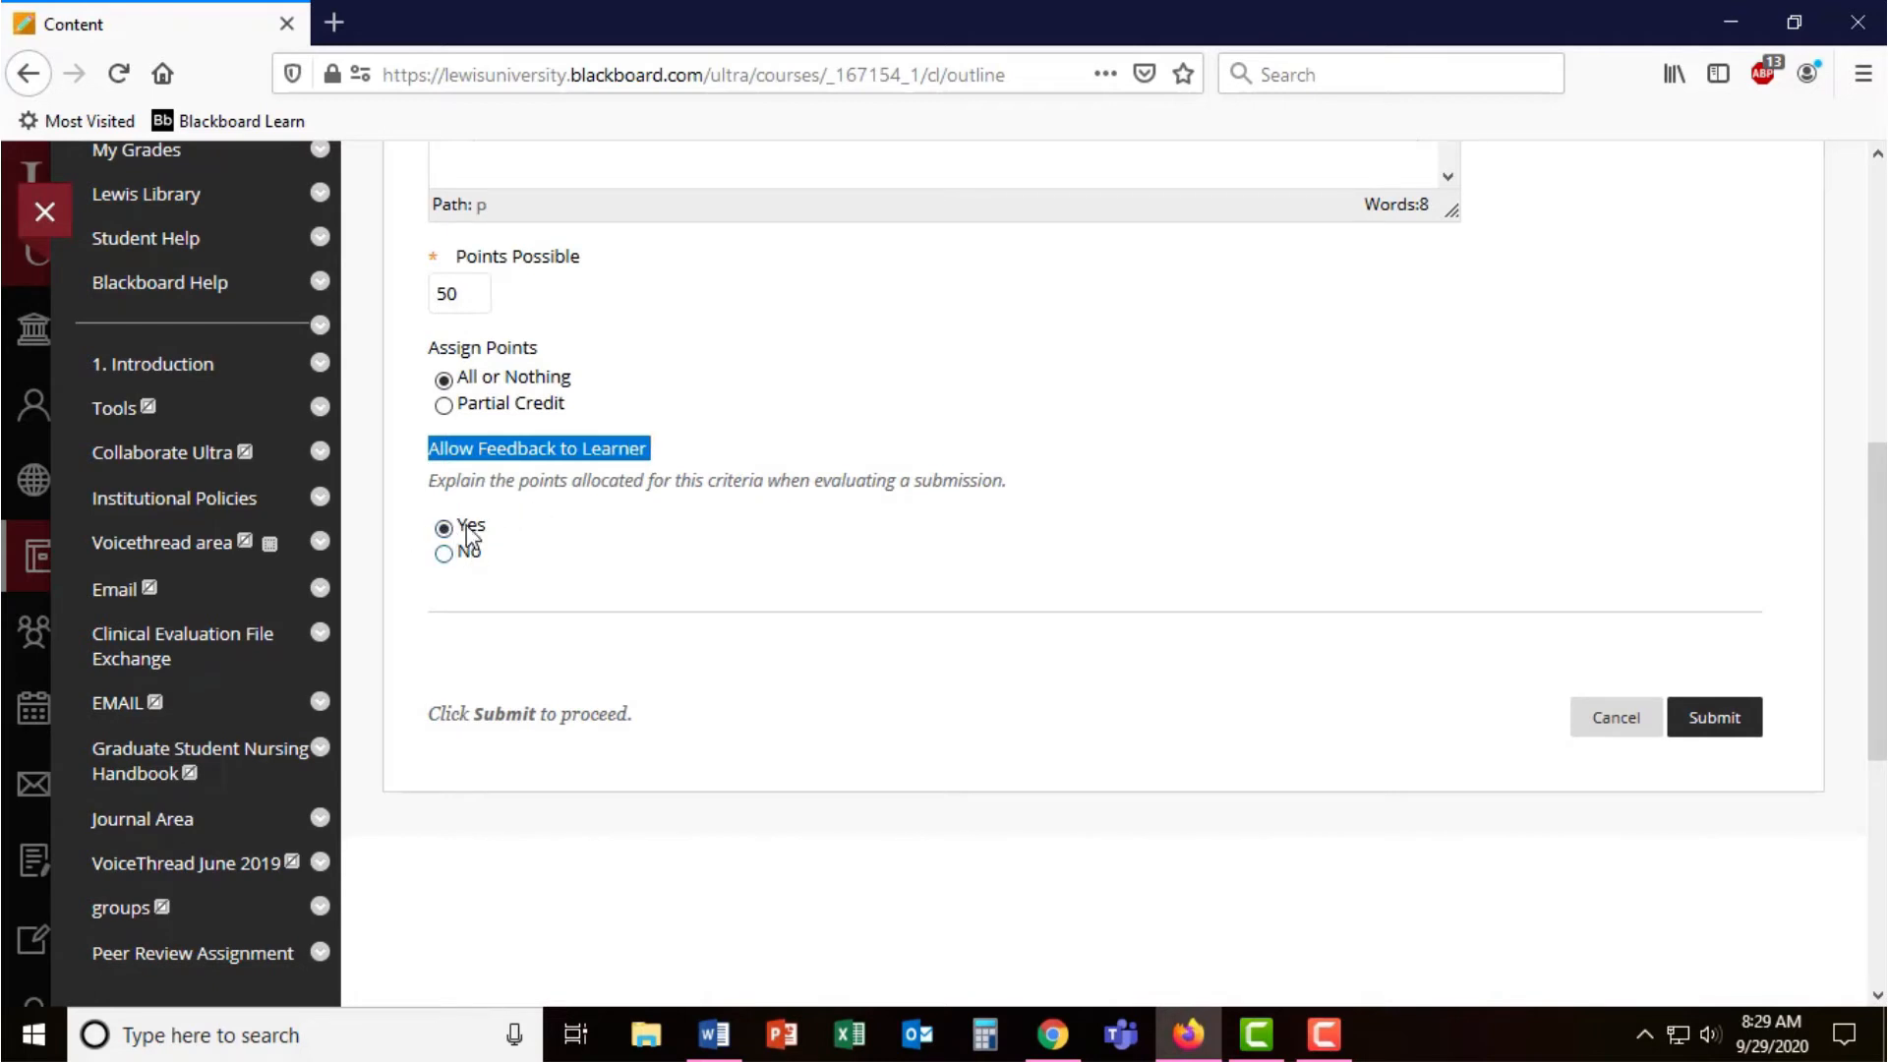
click(1715, 718)
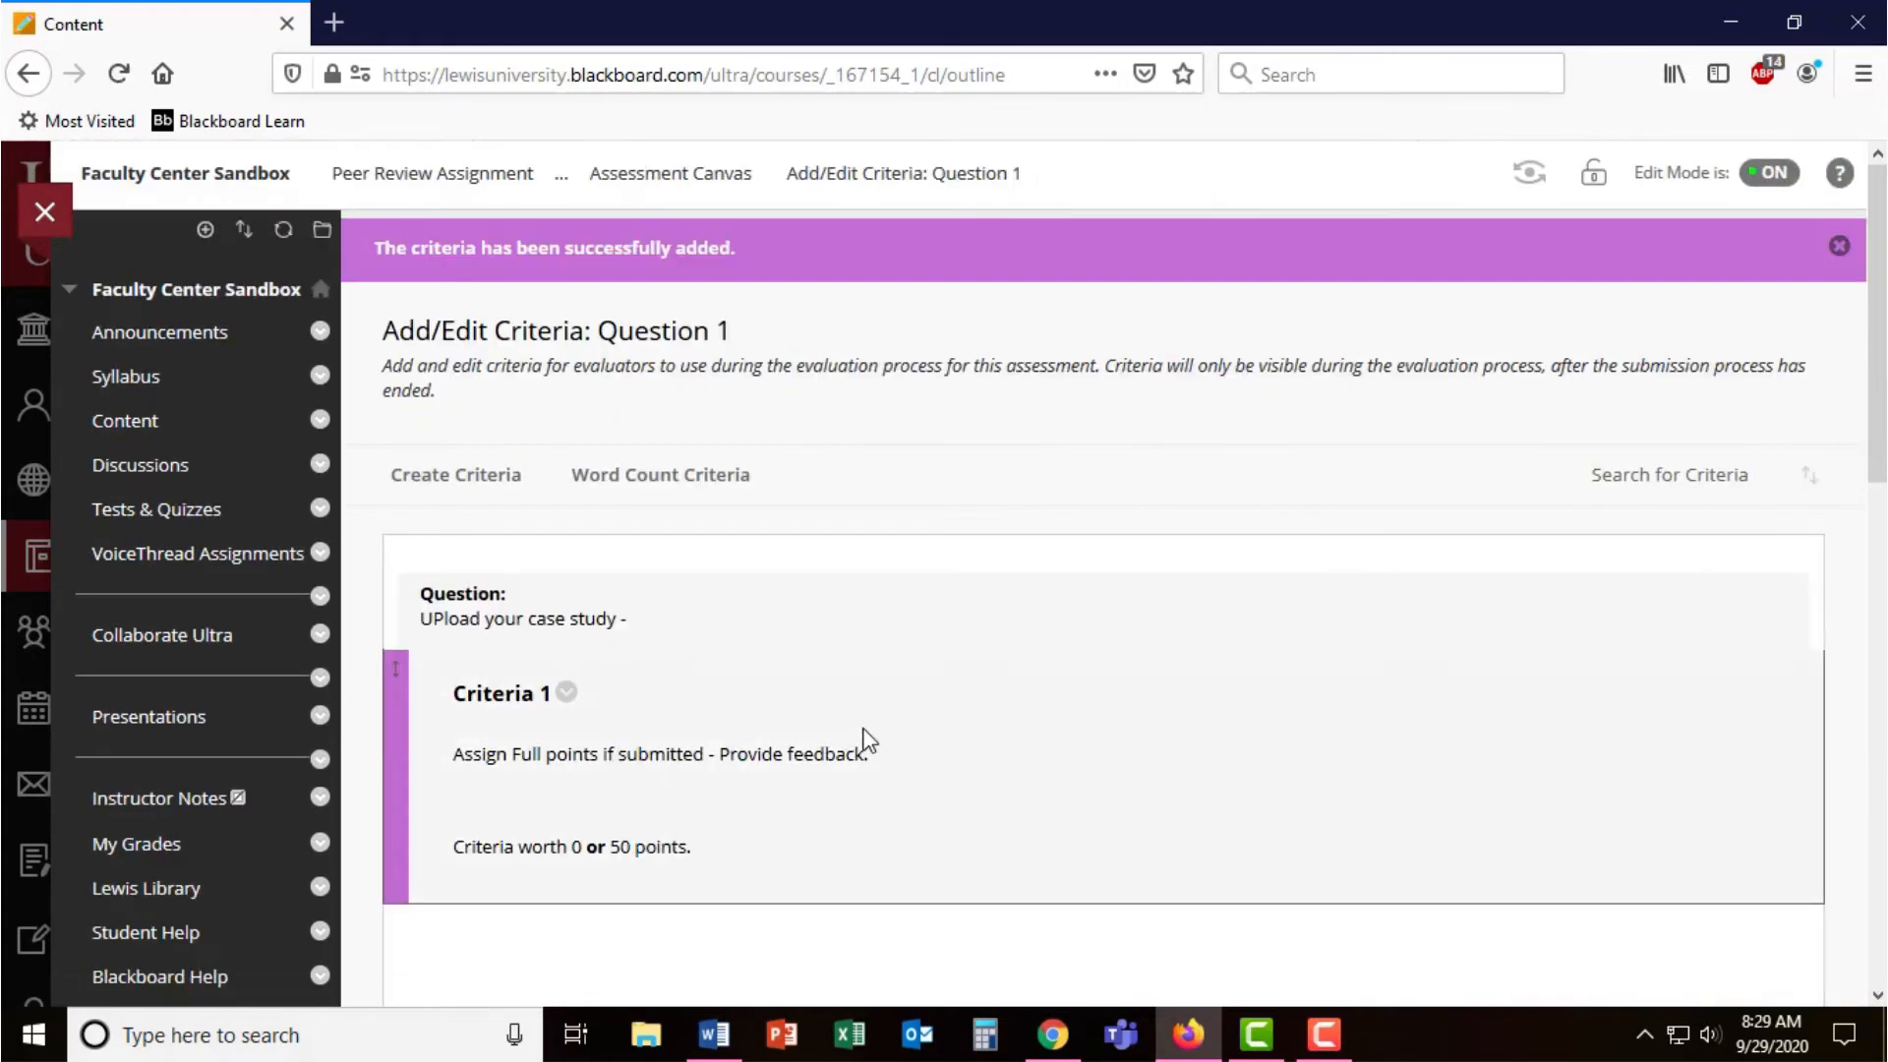
scroll(866, 739, down, 5)
scroll(856, 731, down, 3)
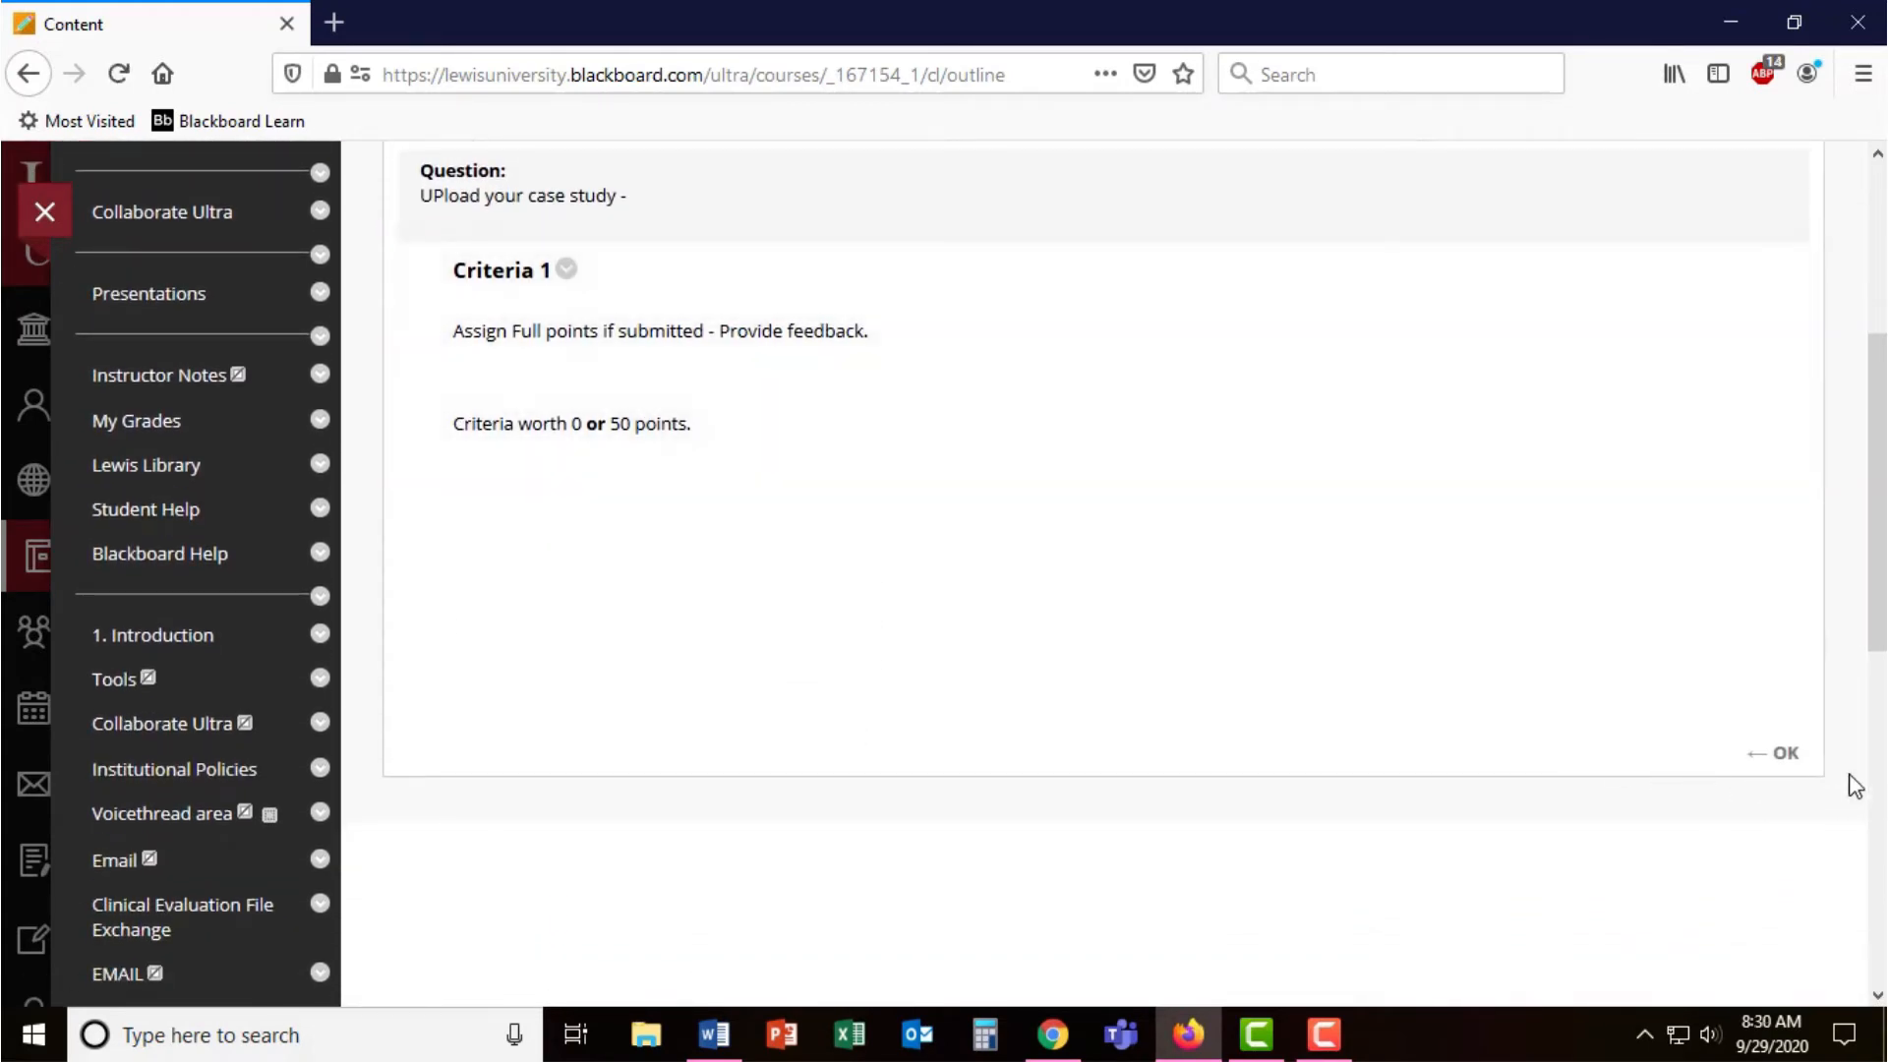
scroll(1150, 723, up, 3)
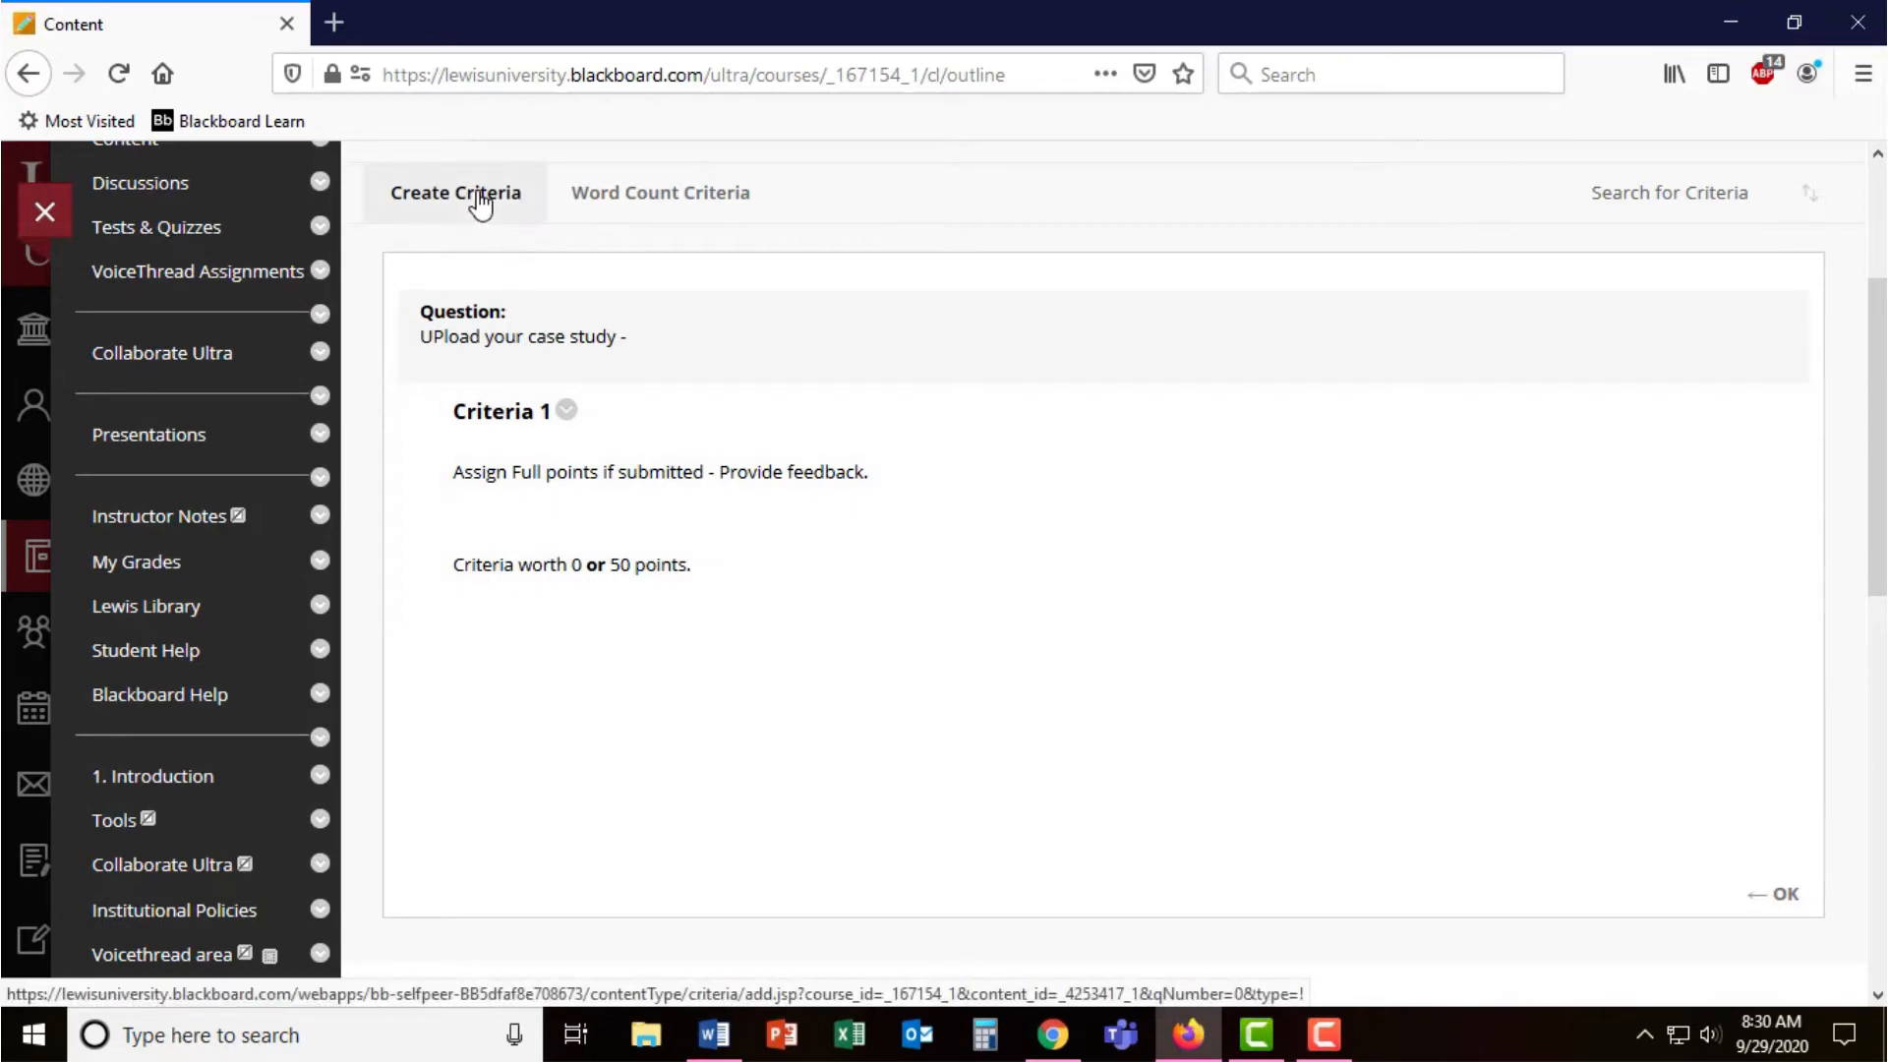
- Create Criteria 2, "Was there a thesis statement", worth 0 points, and return to the canvas
click(481, 203)
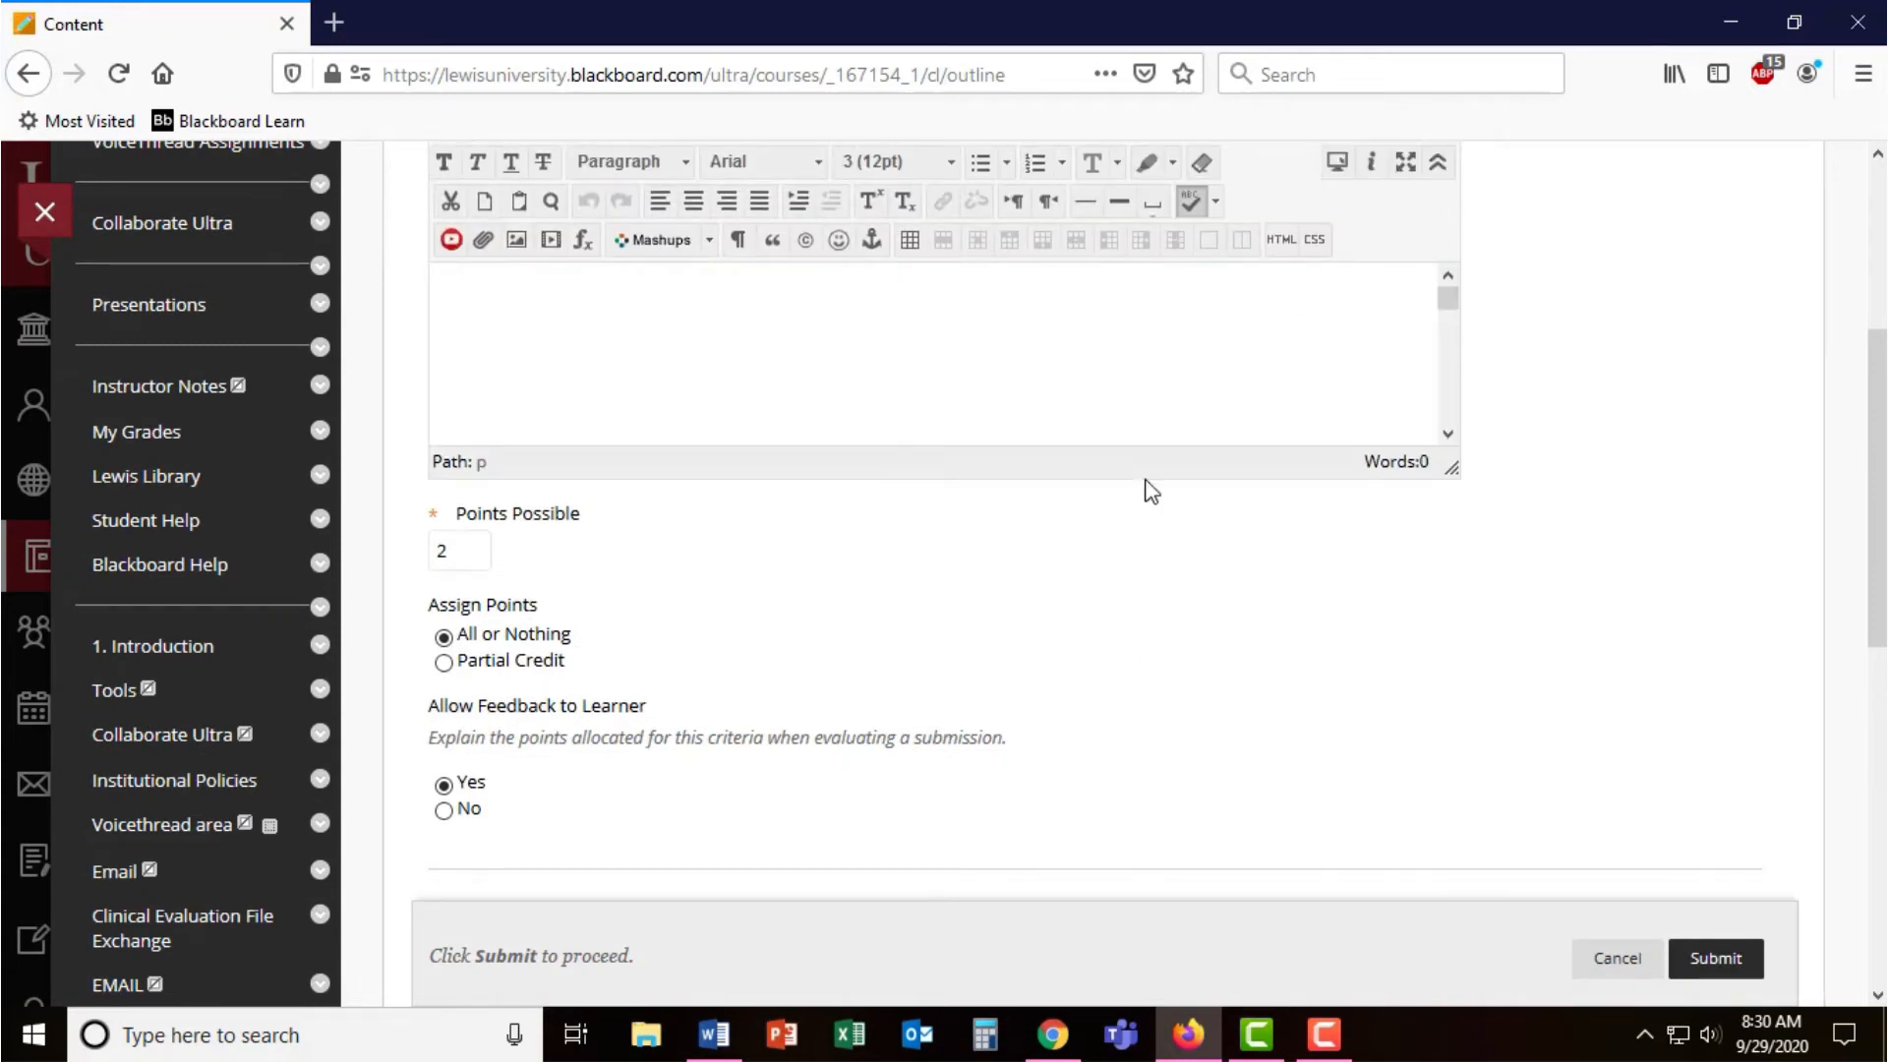
click(1127, 345)
text(Was )
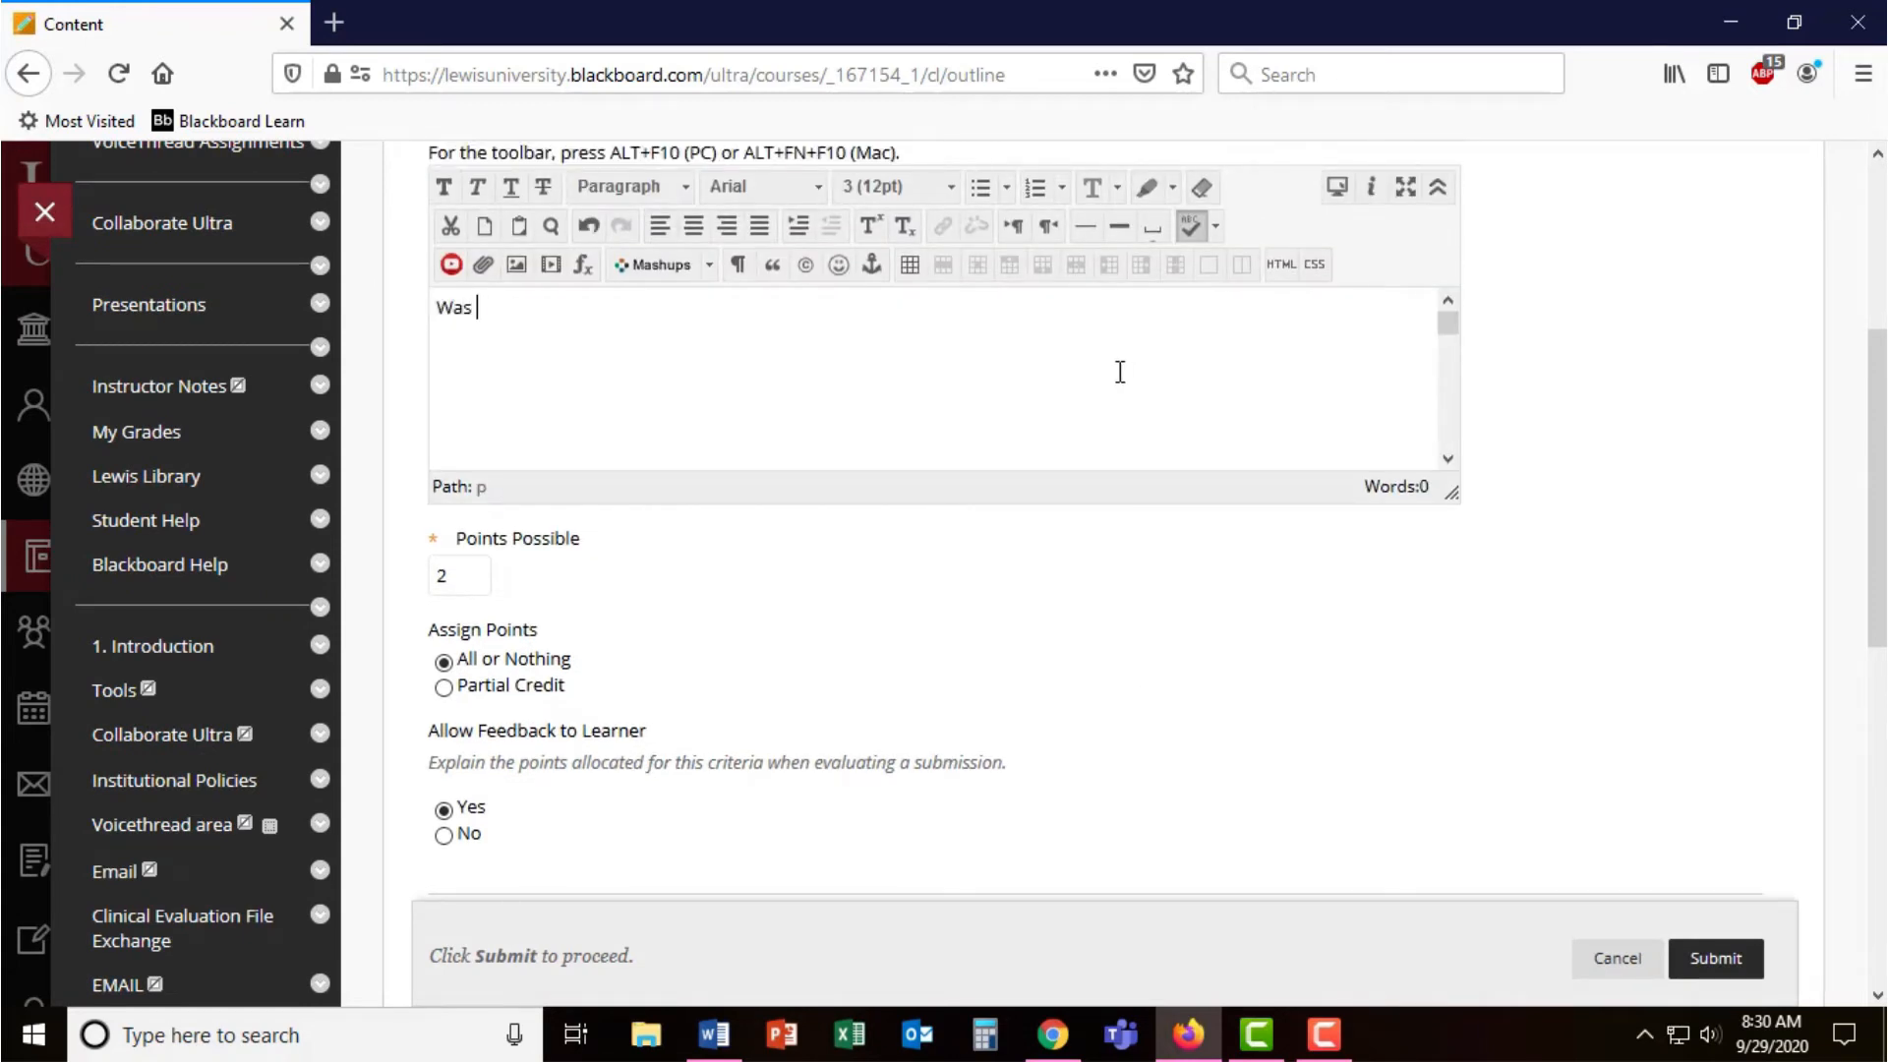
text(there a thesi)
text(s statement)
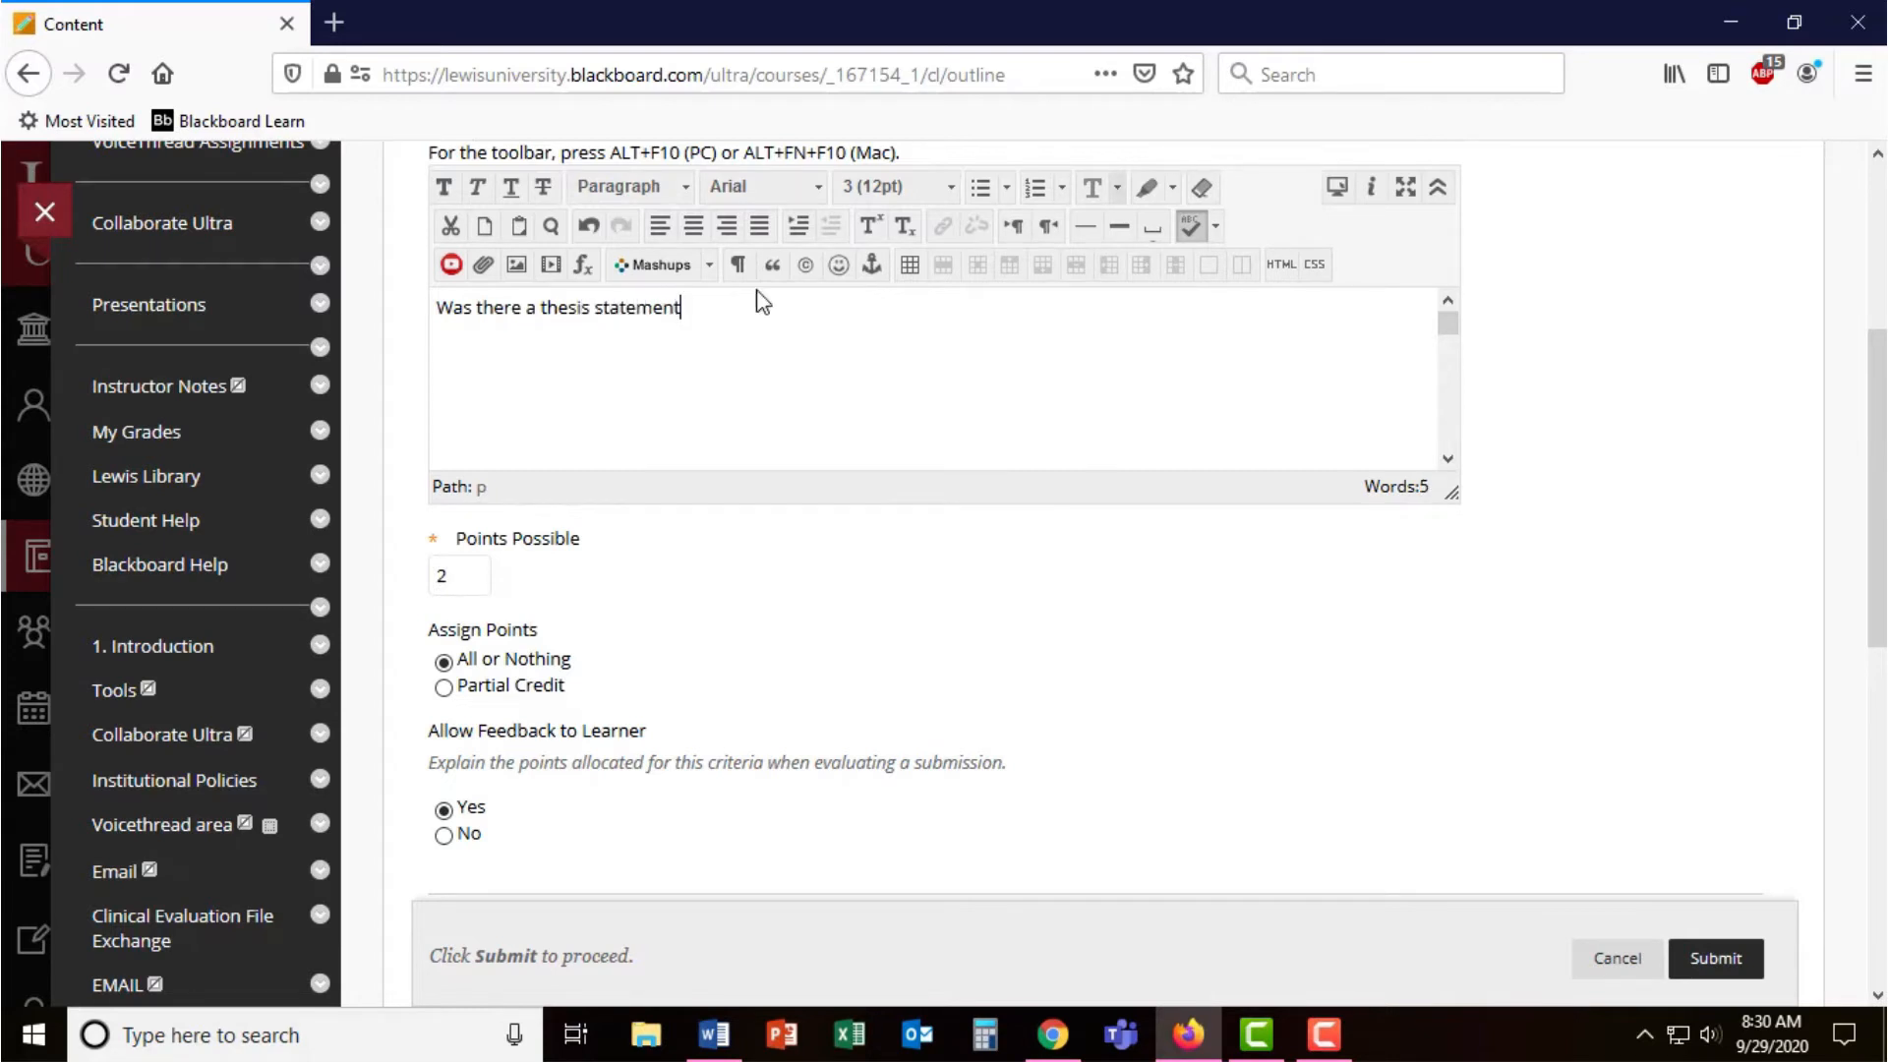
drag(459, 577, 415, 582)
text(0)
click(785, 561)
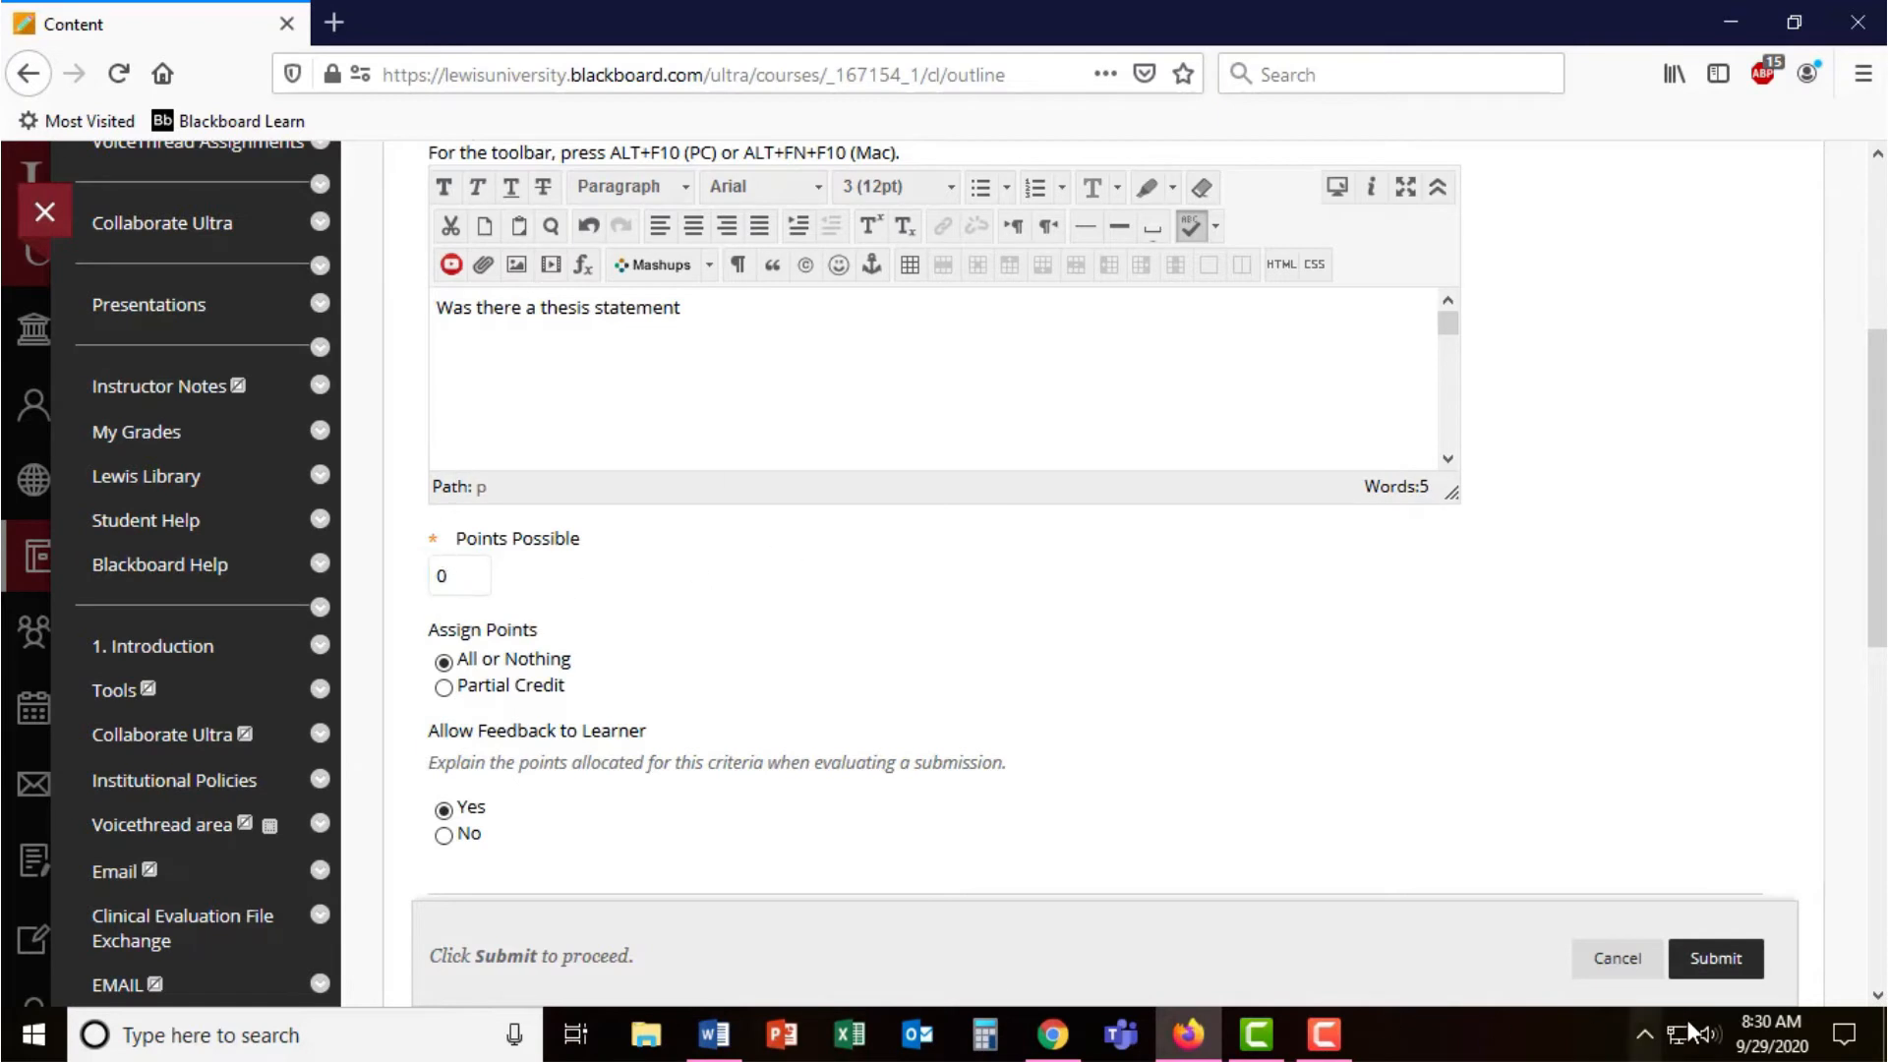
click(1716, 957)
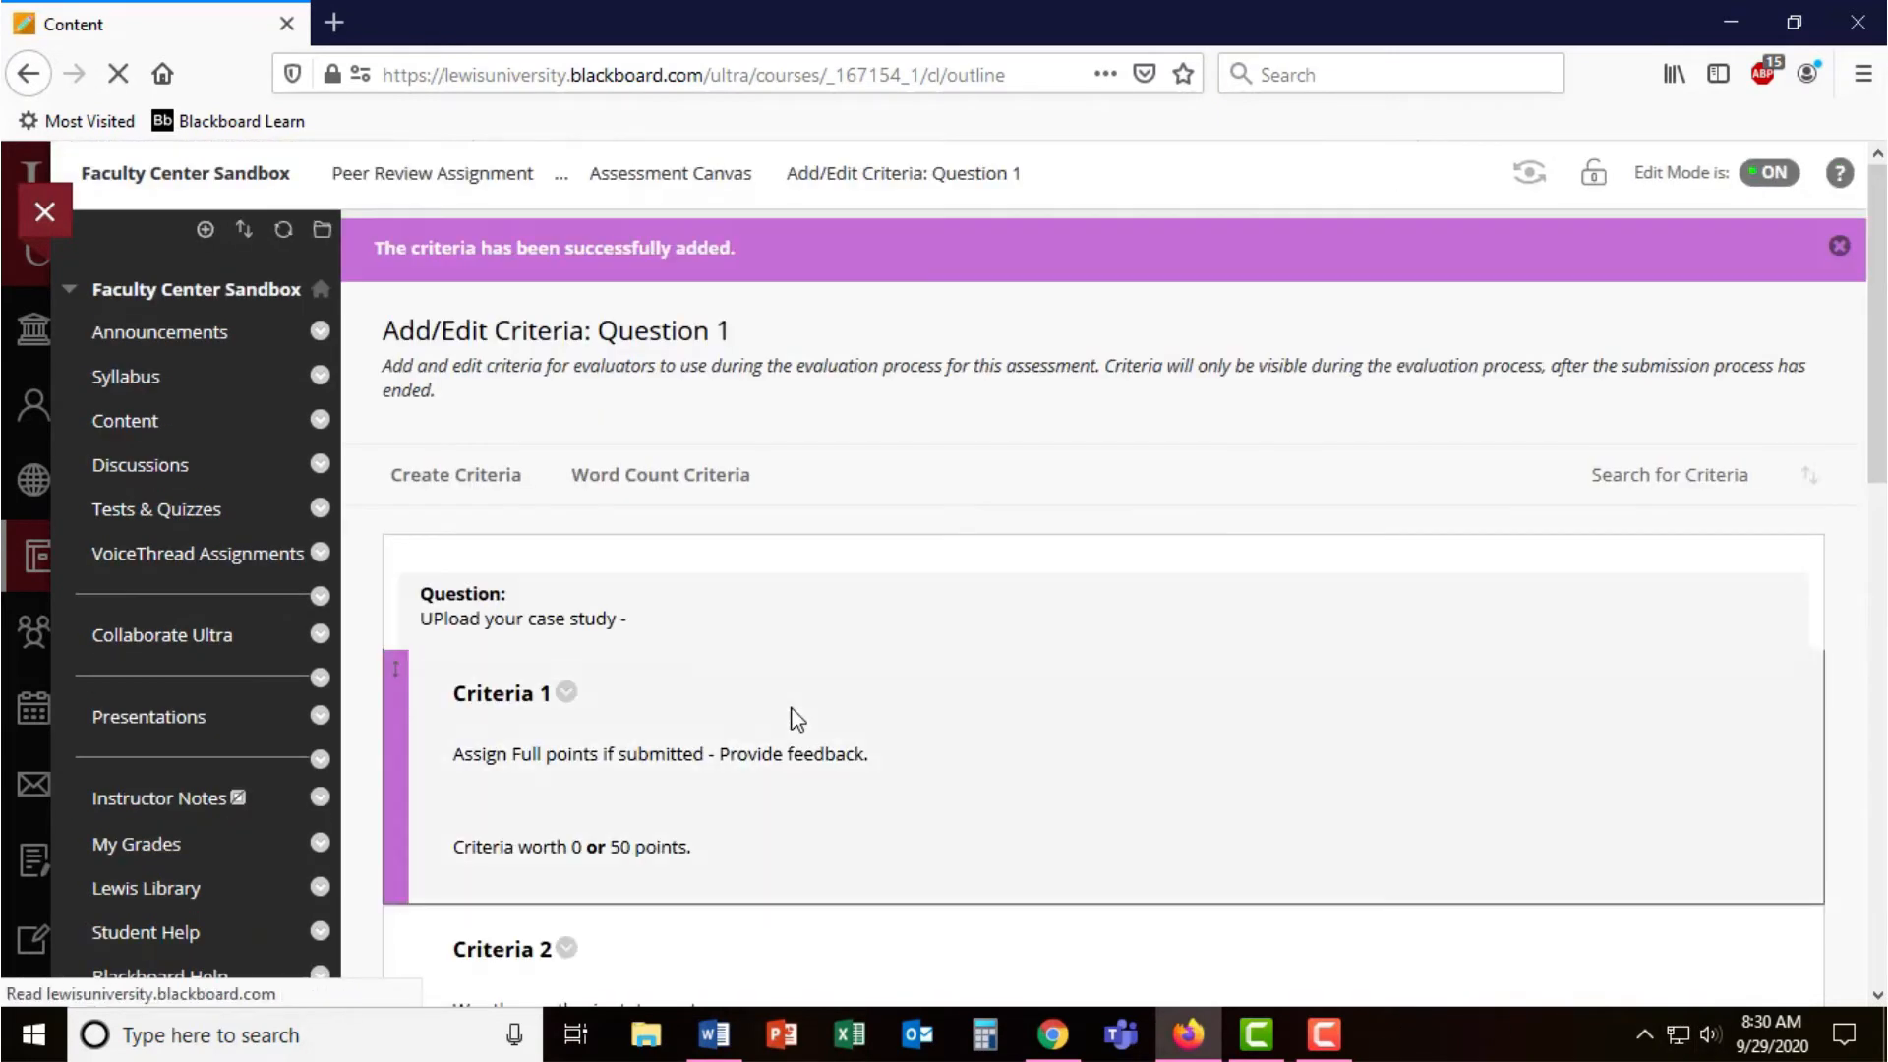
scroll(1697, 680, down, 5)
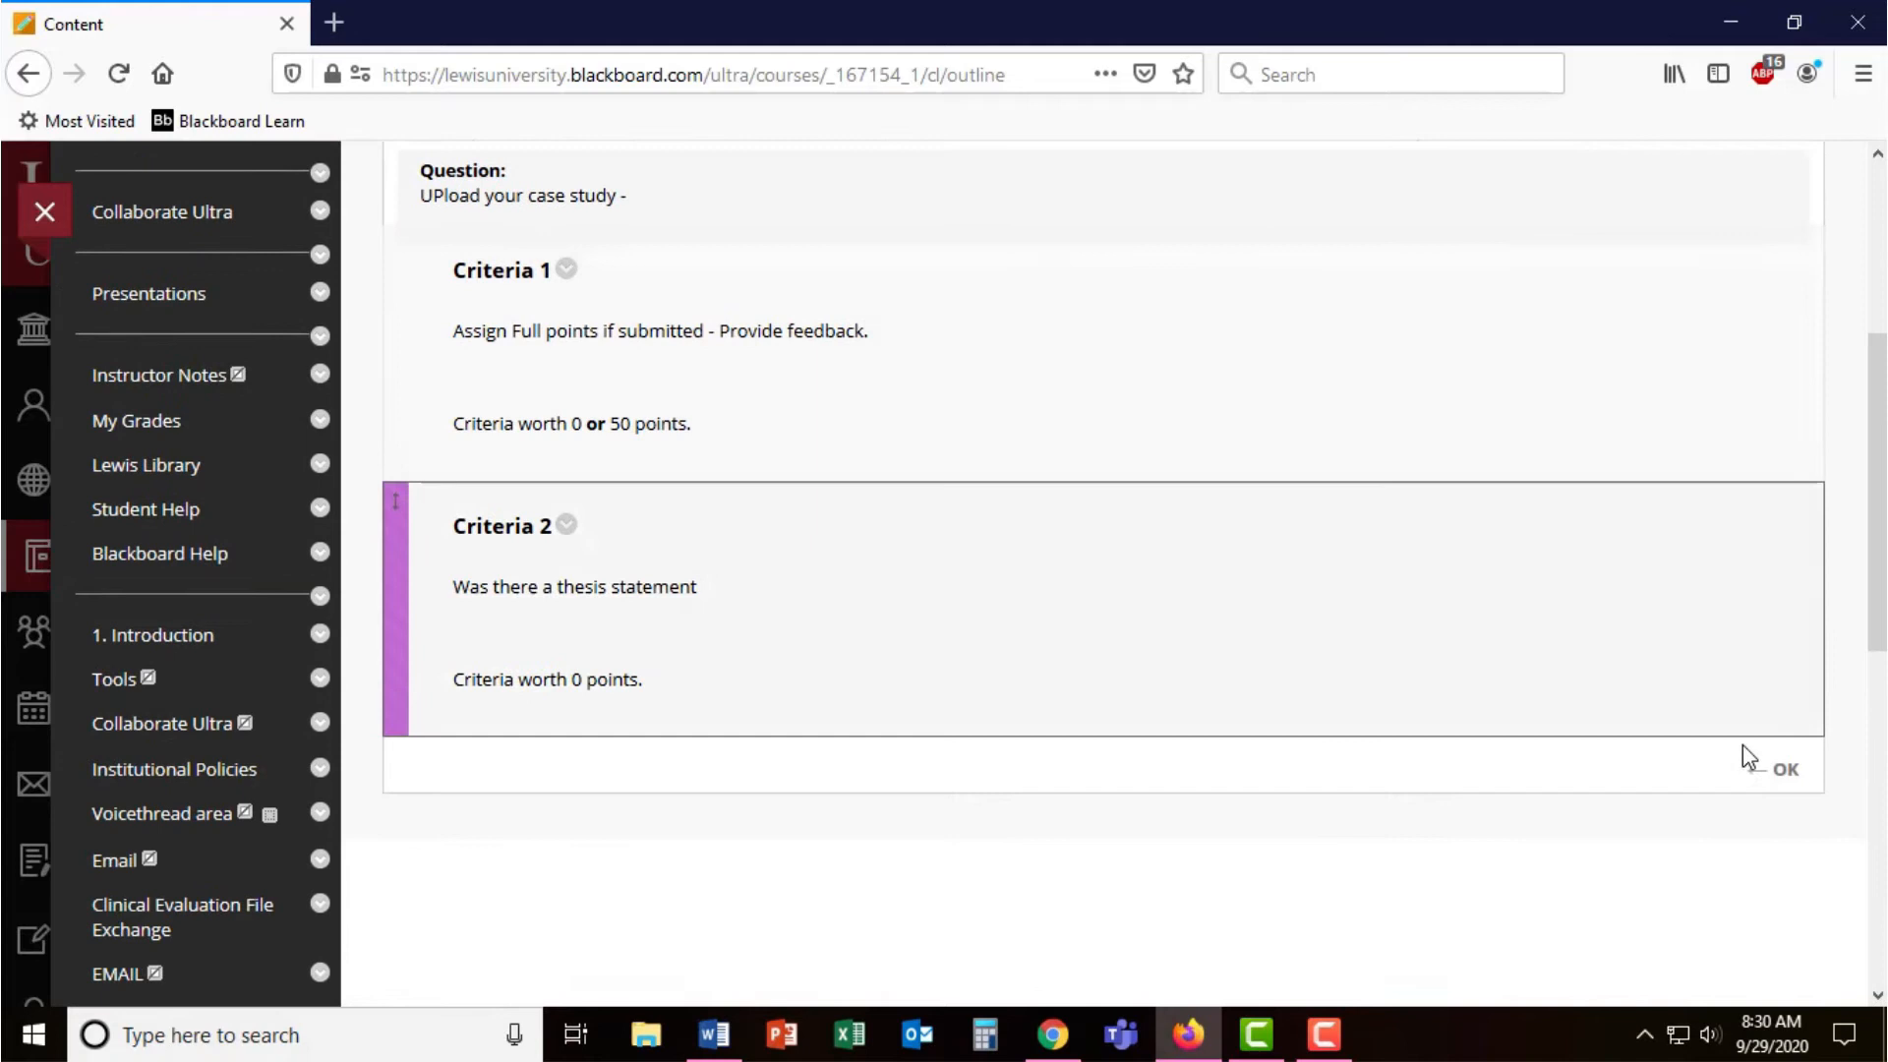
click(1787, 776)
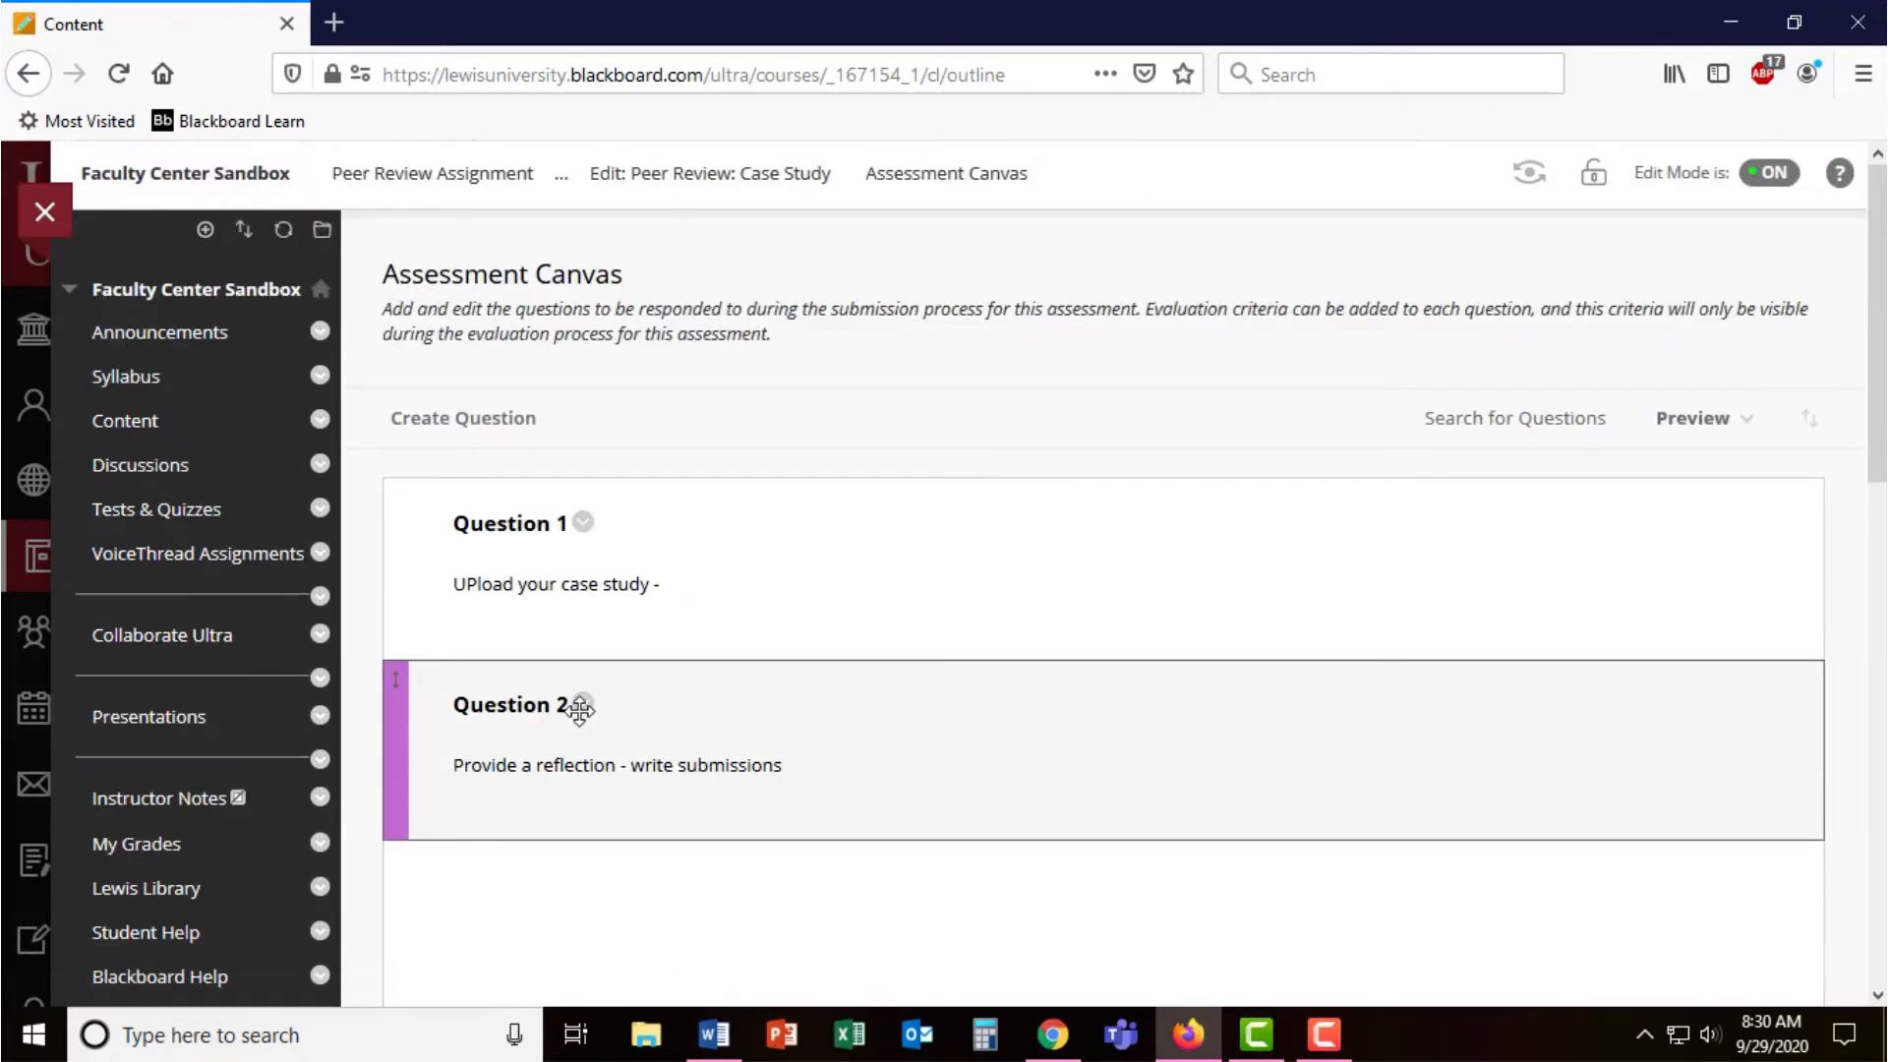
- Reach Question 2's criteria page and start a new criterion
click(583, 706)
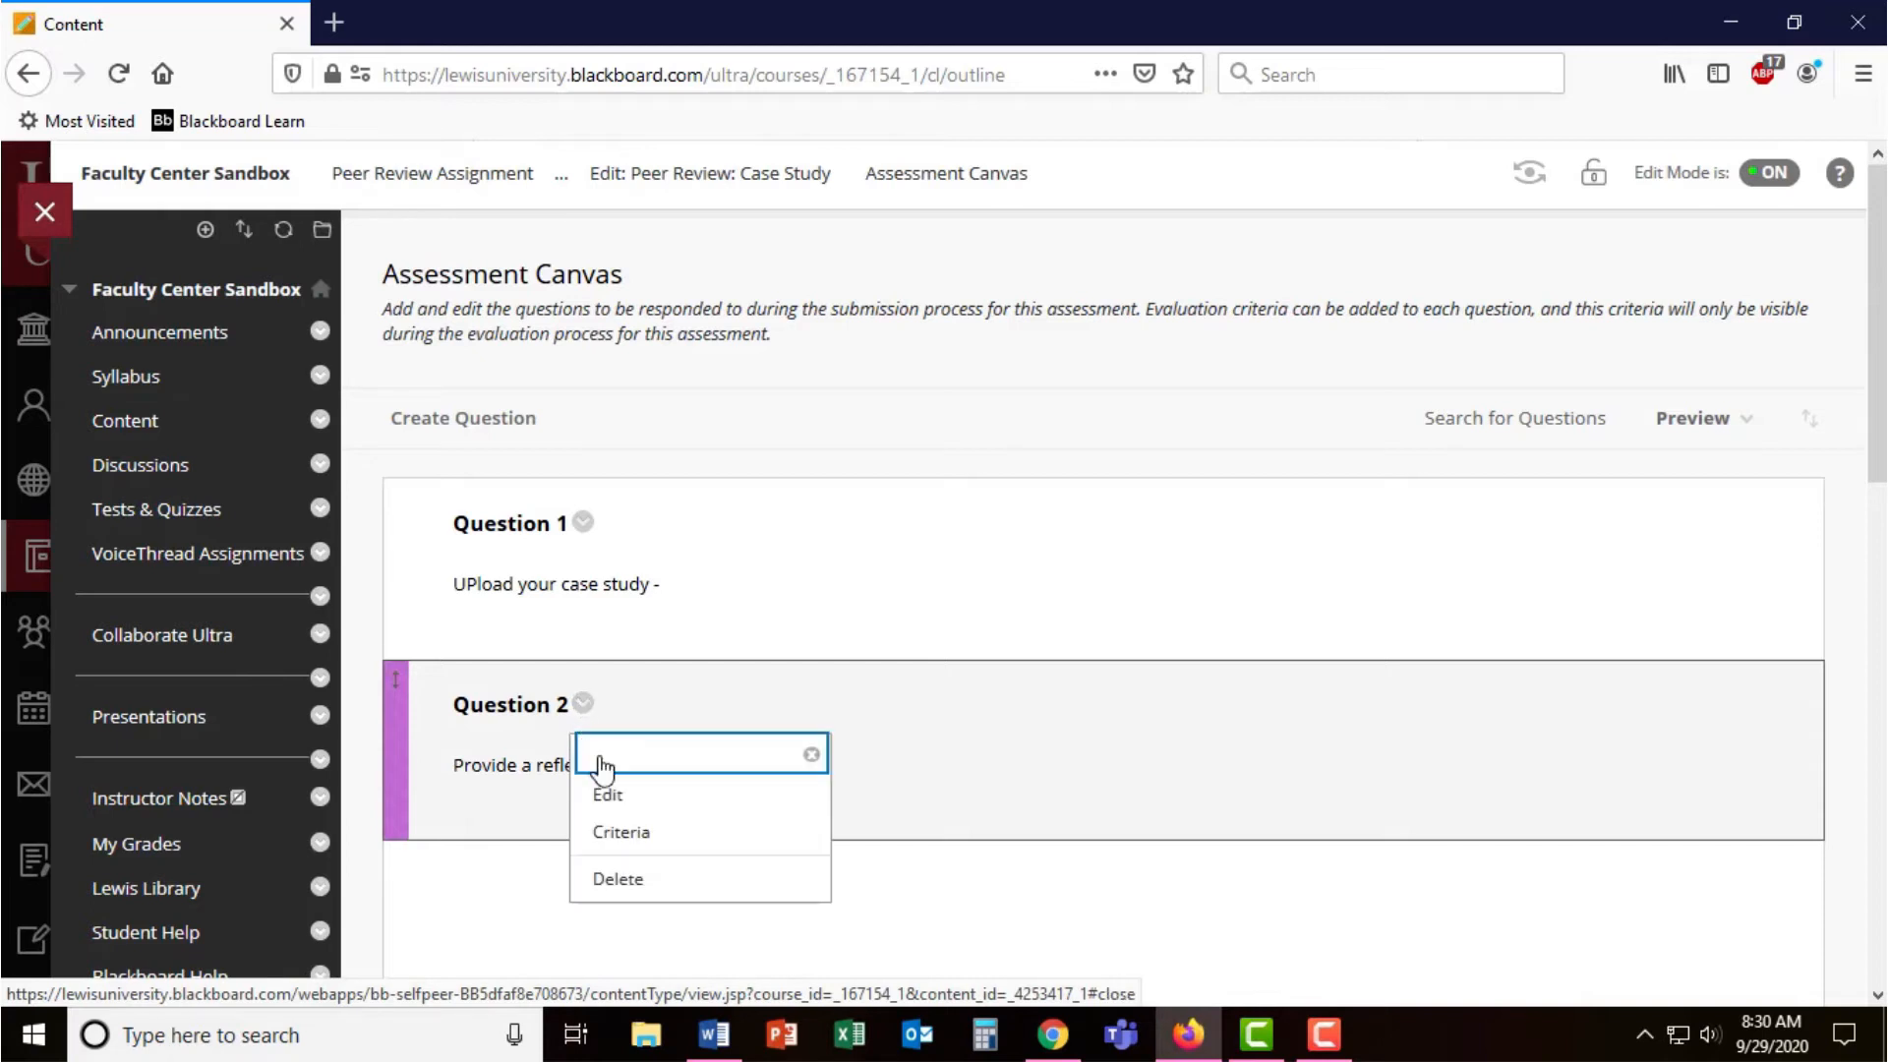
click(622, 832)
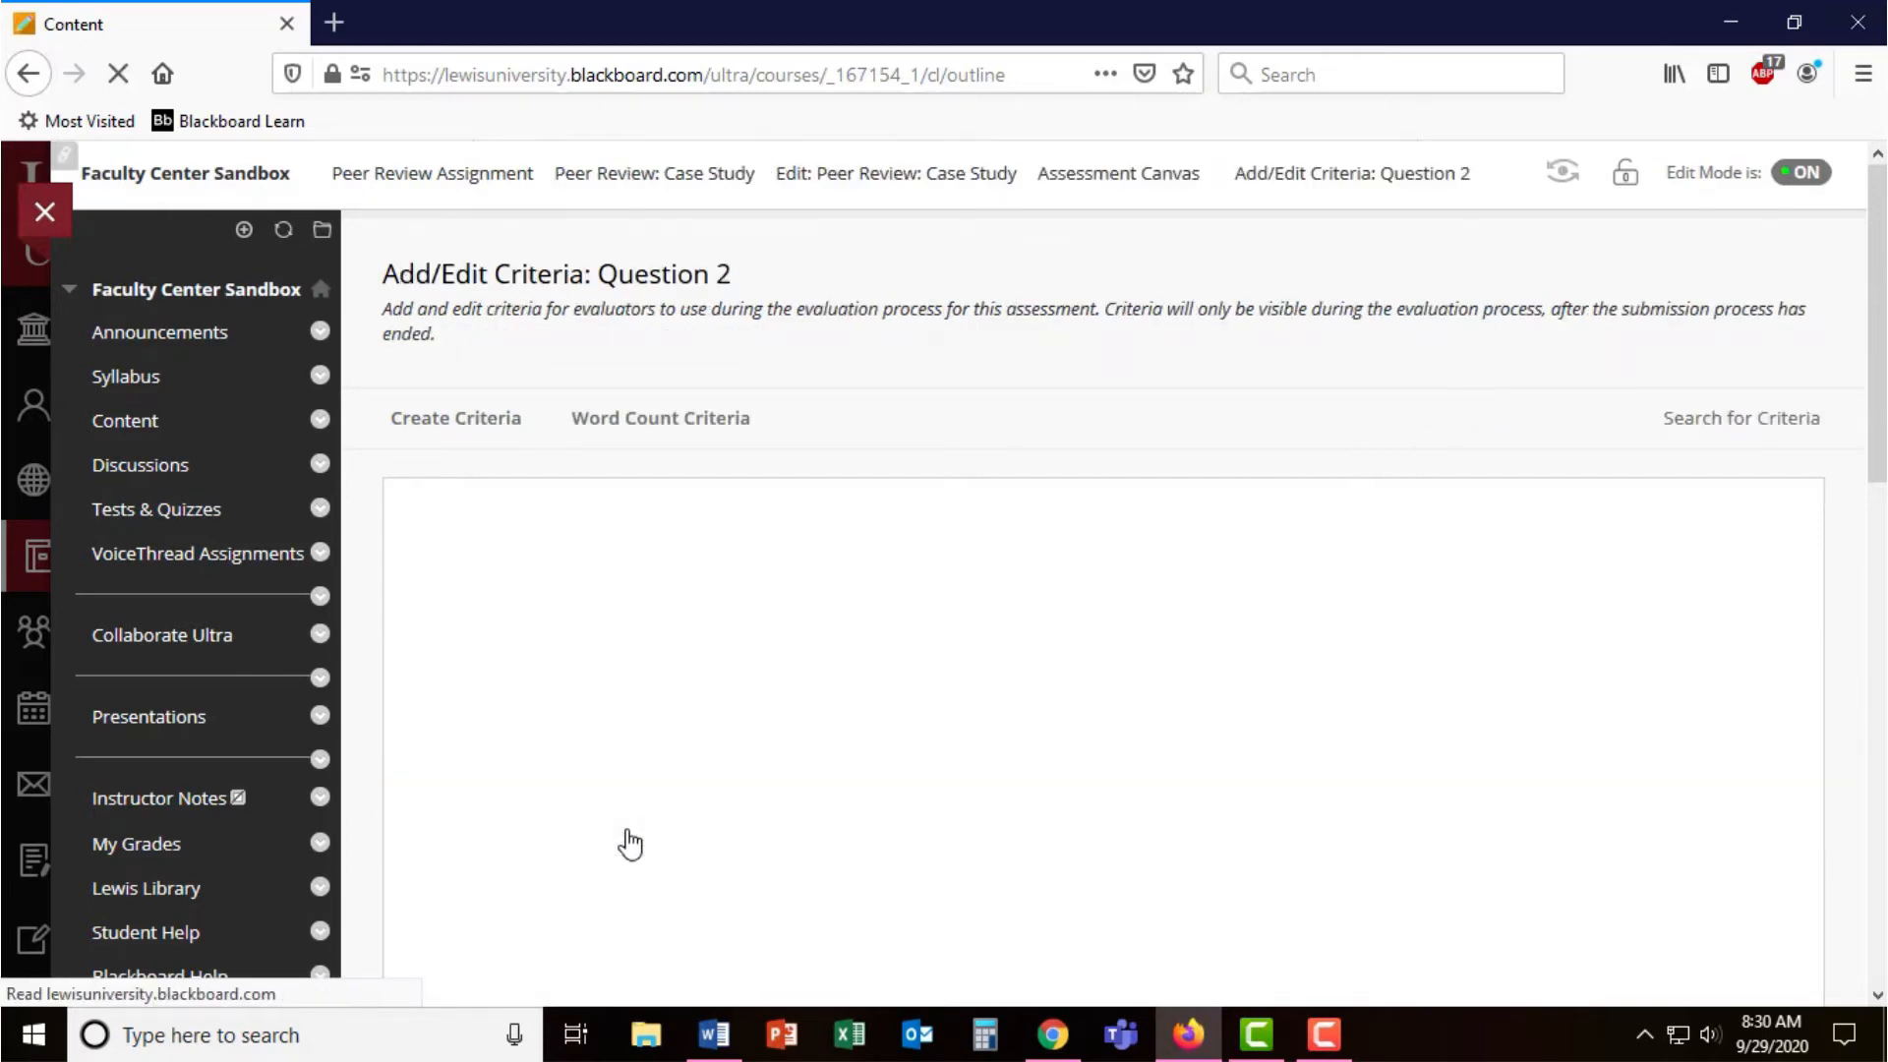
click(467, 432)
scroll(606, 679, down, 5)
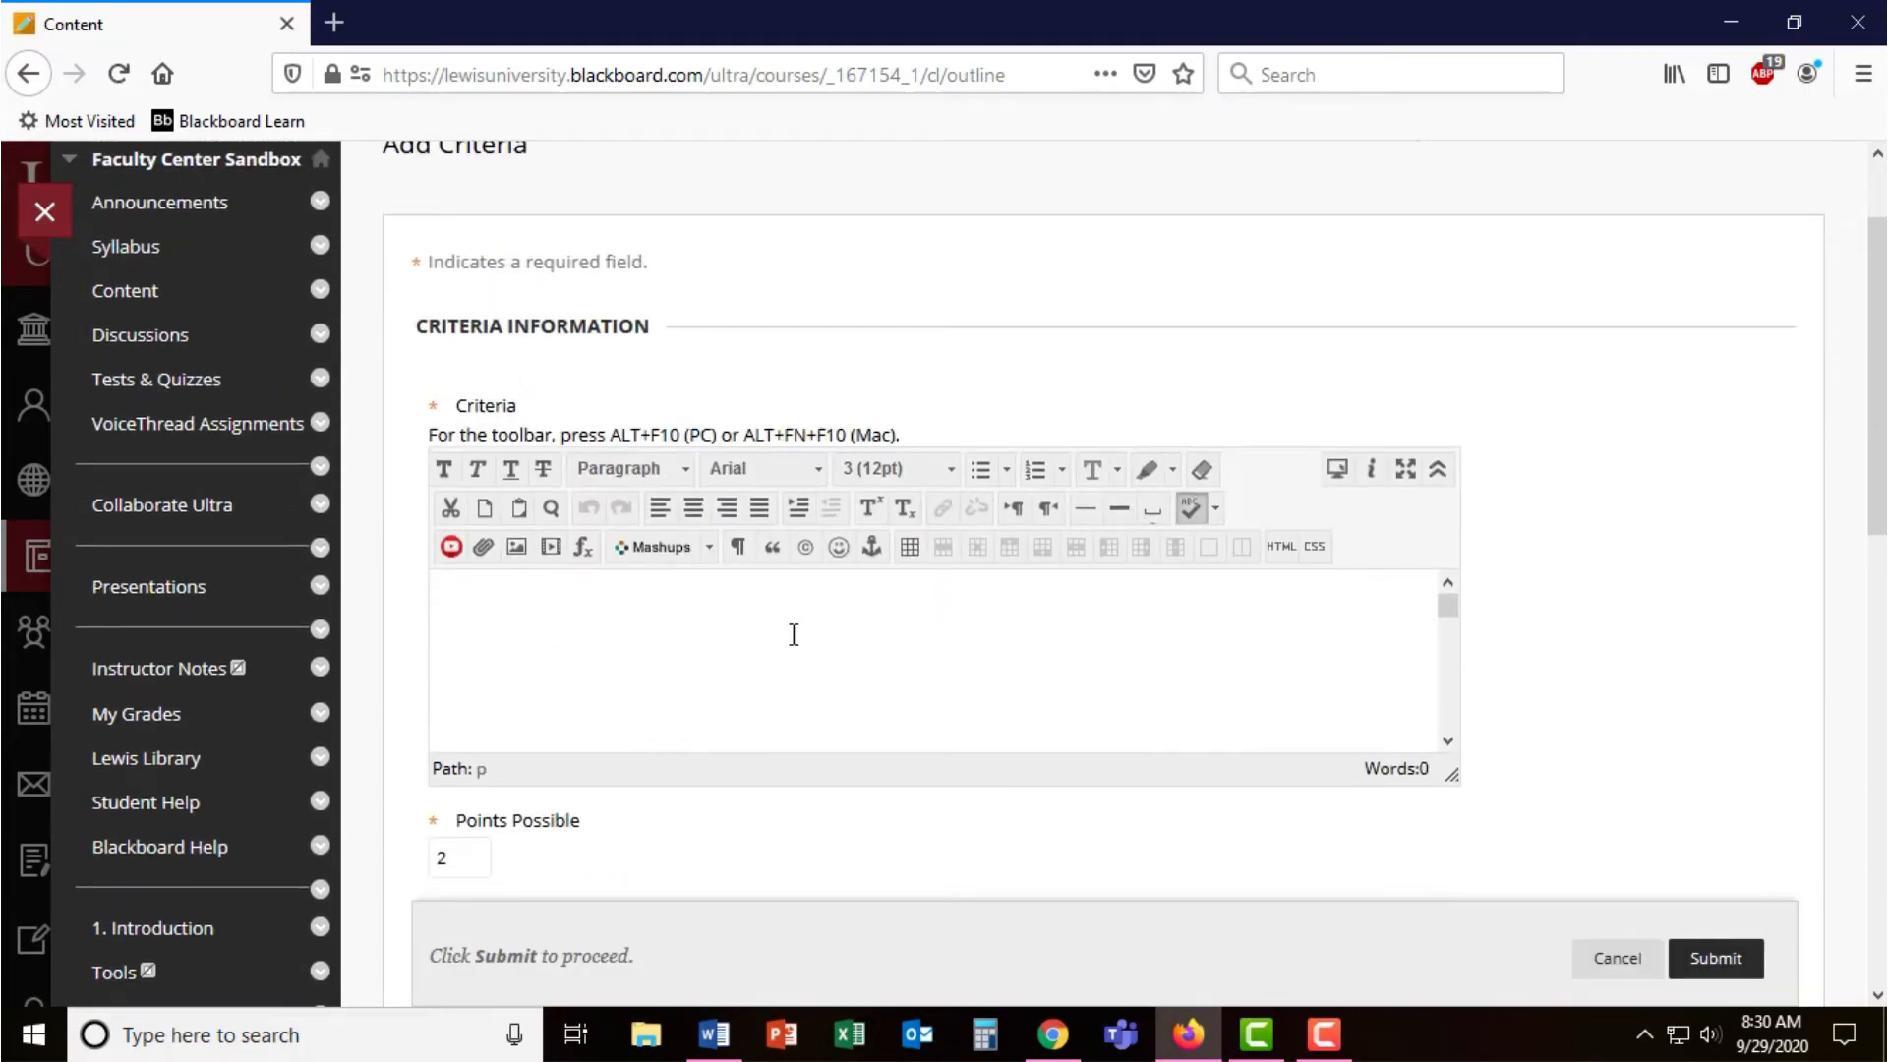
text(Respond with y)
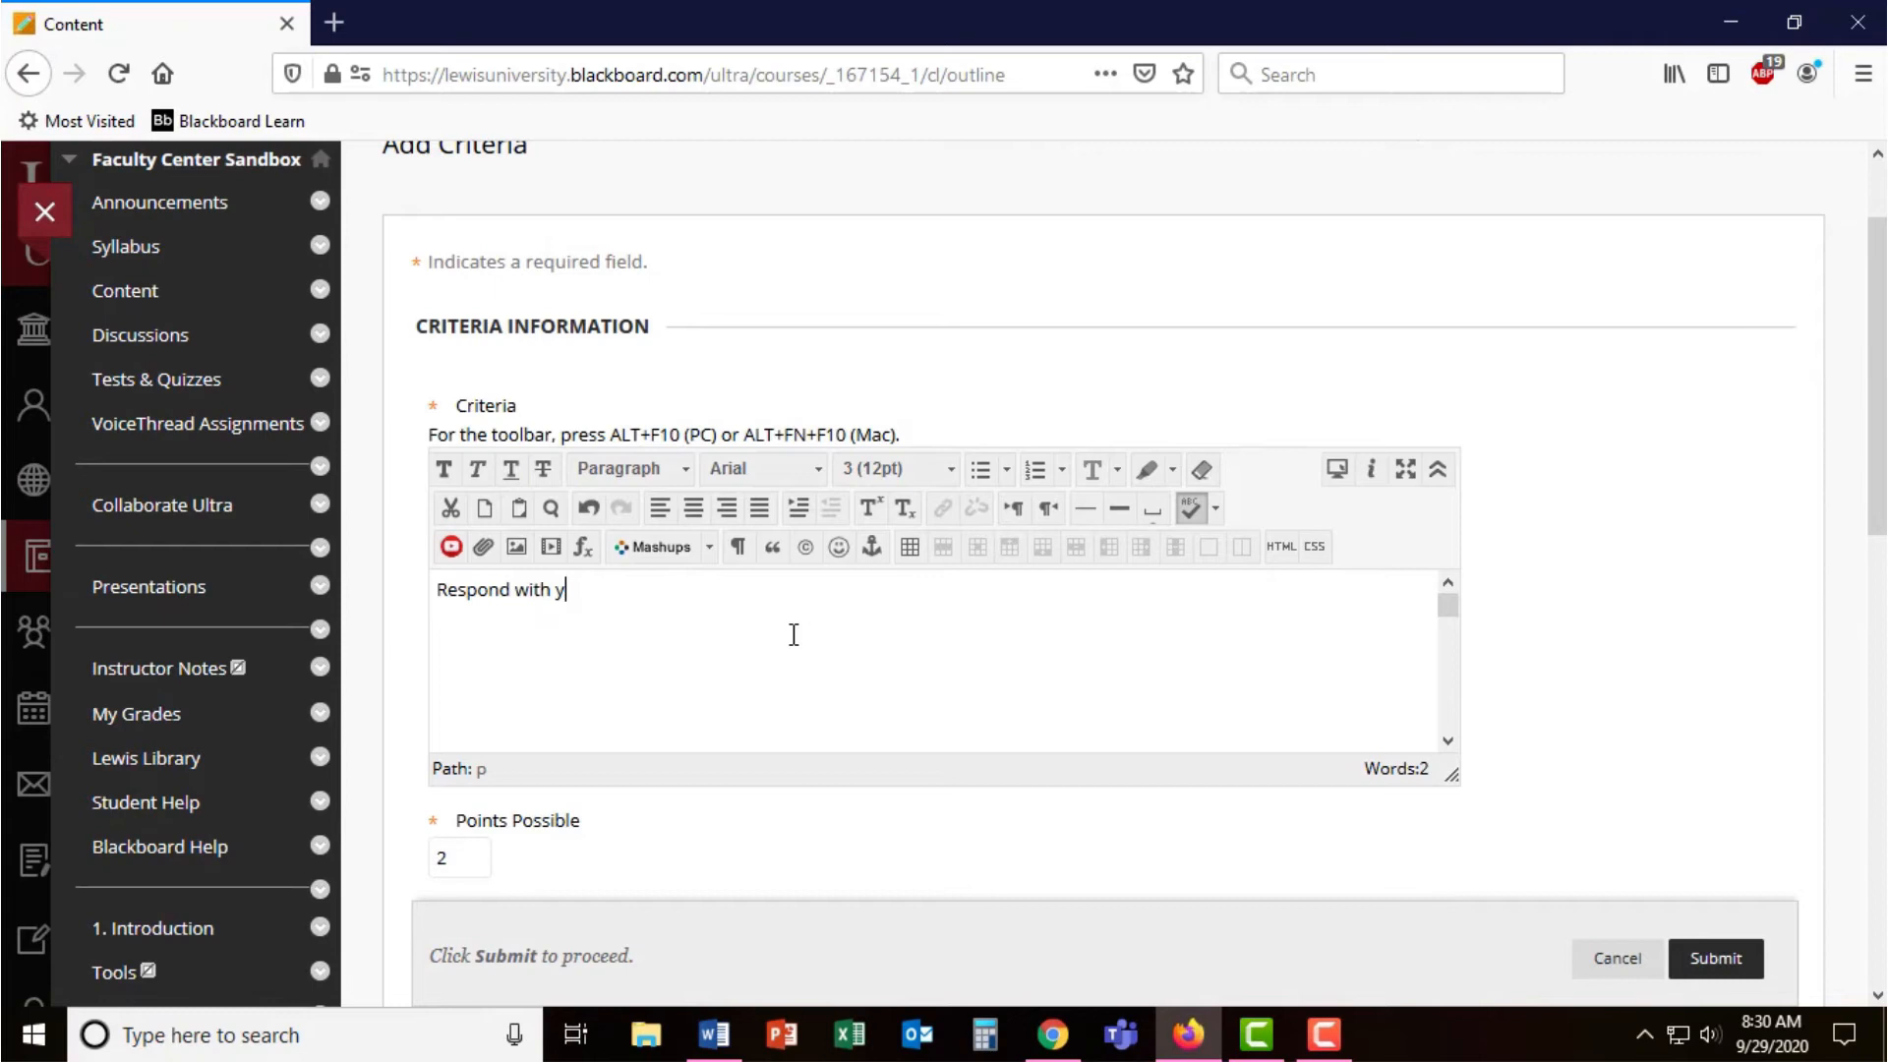
text(on of your process an)
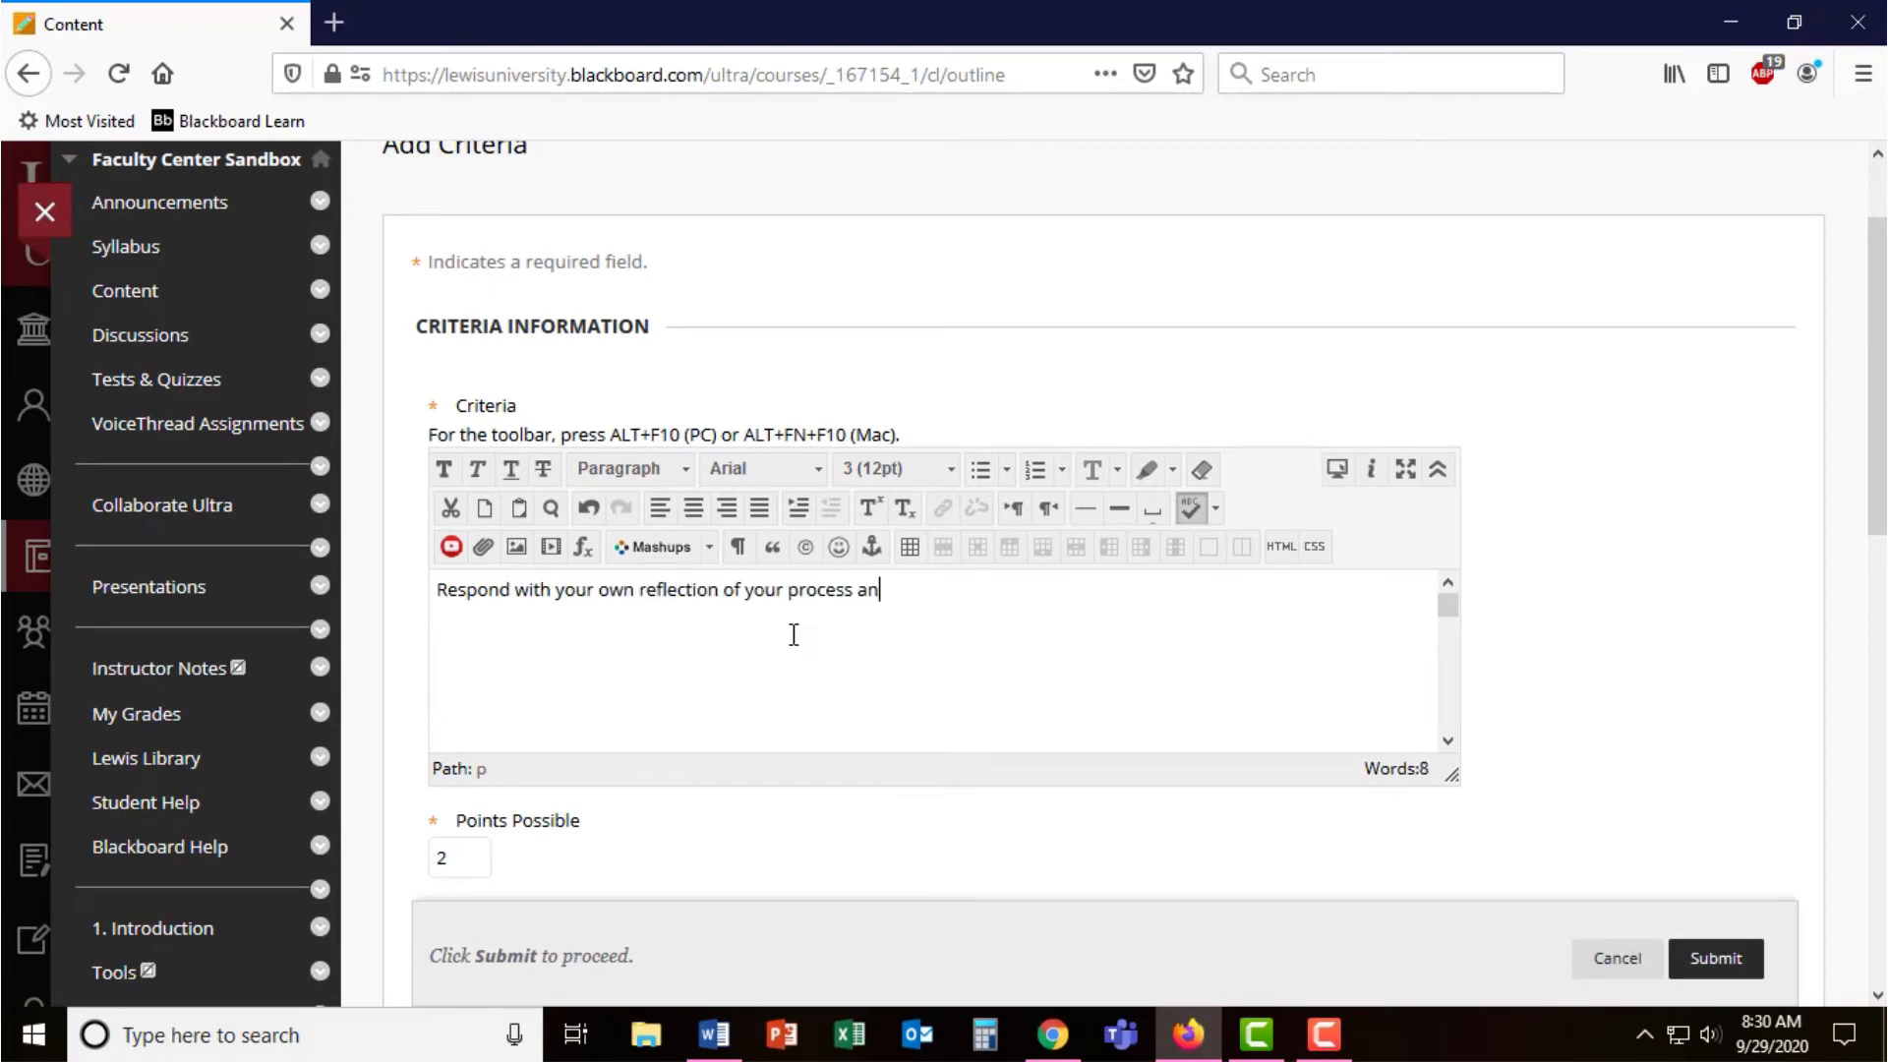
text(d resources used.)
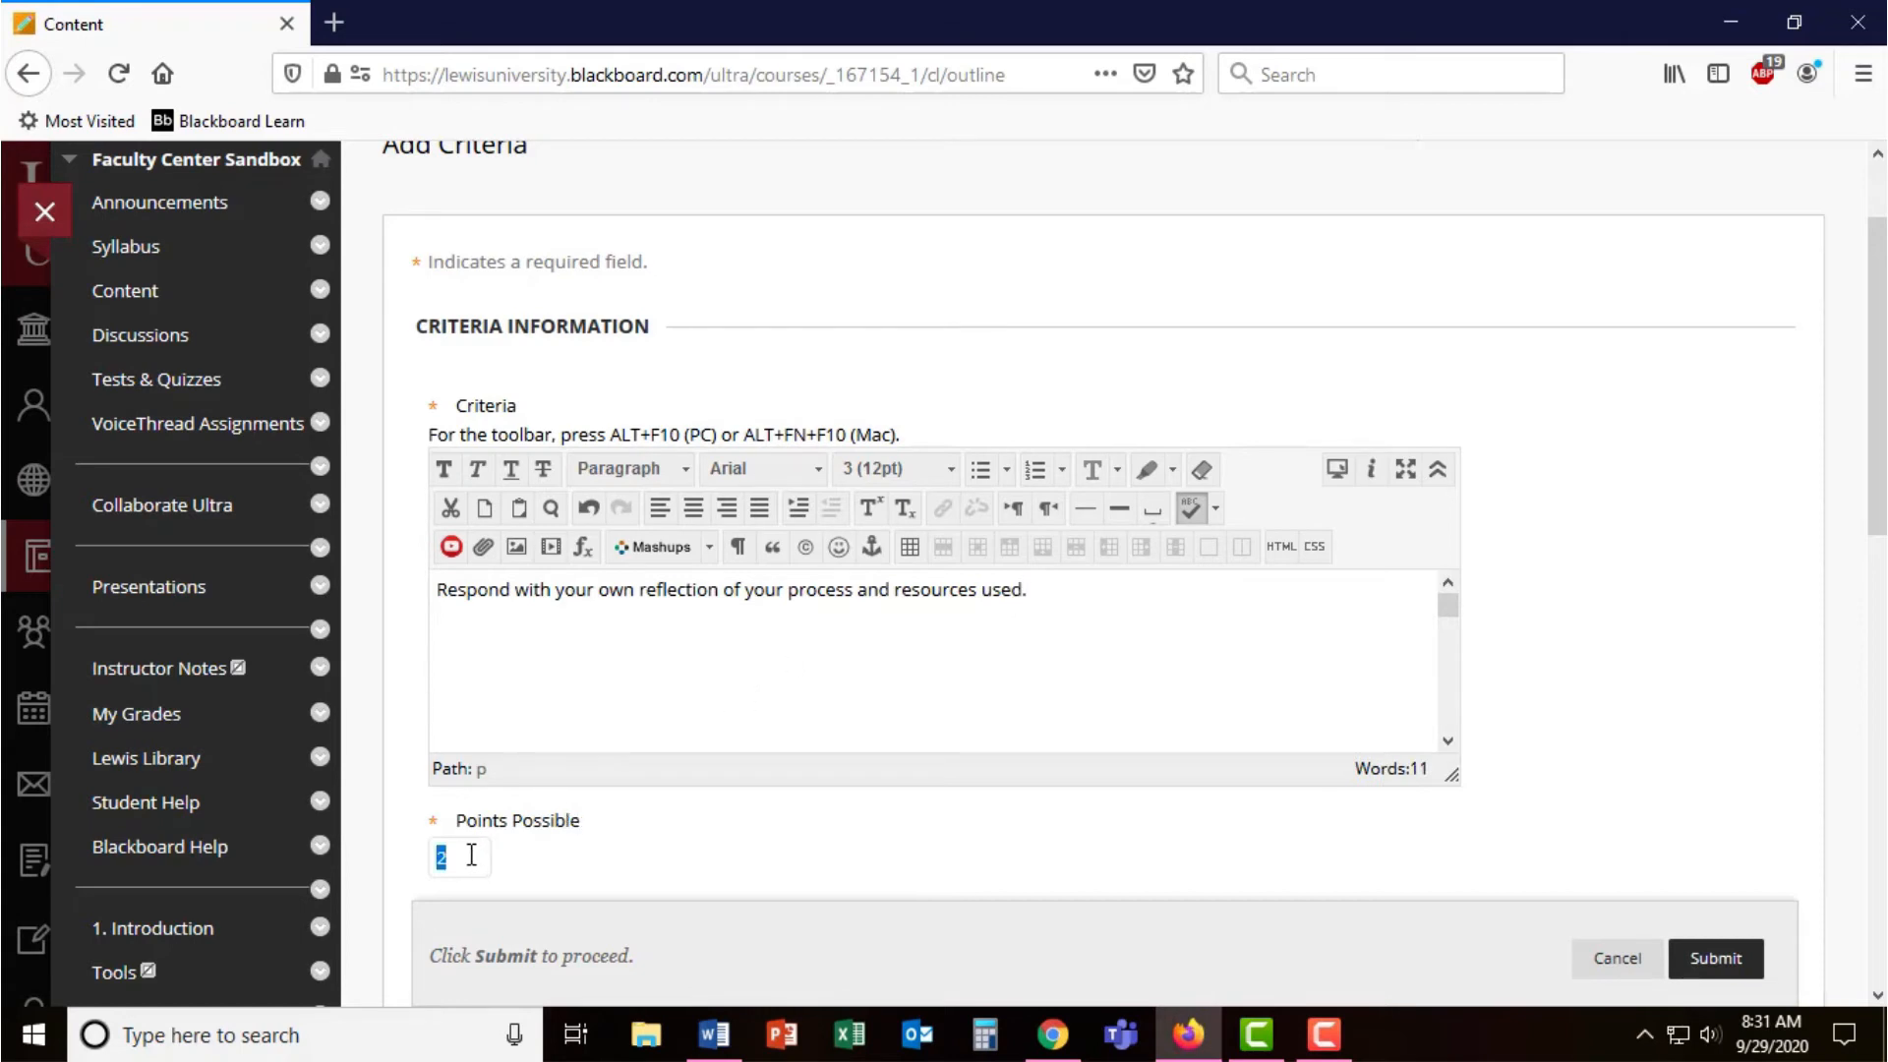
text(50)
- Save a 50-point criterion asking for a reflection on process and resources used
click(853, 841)
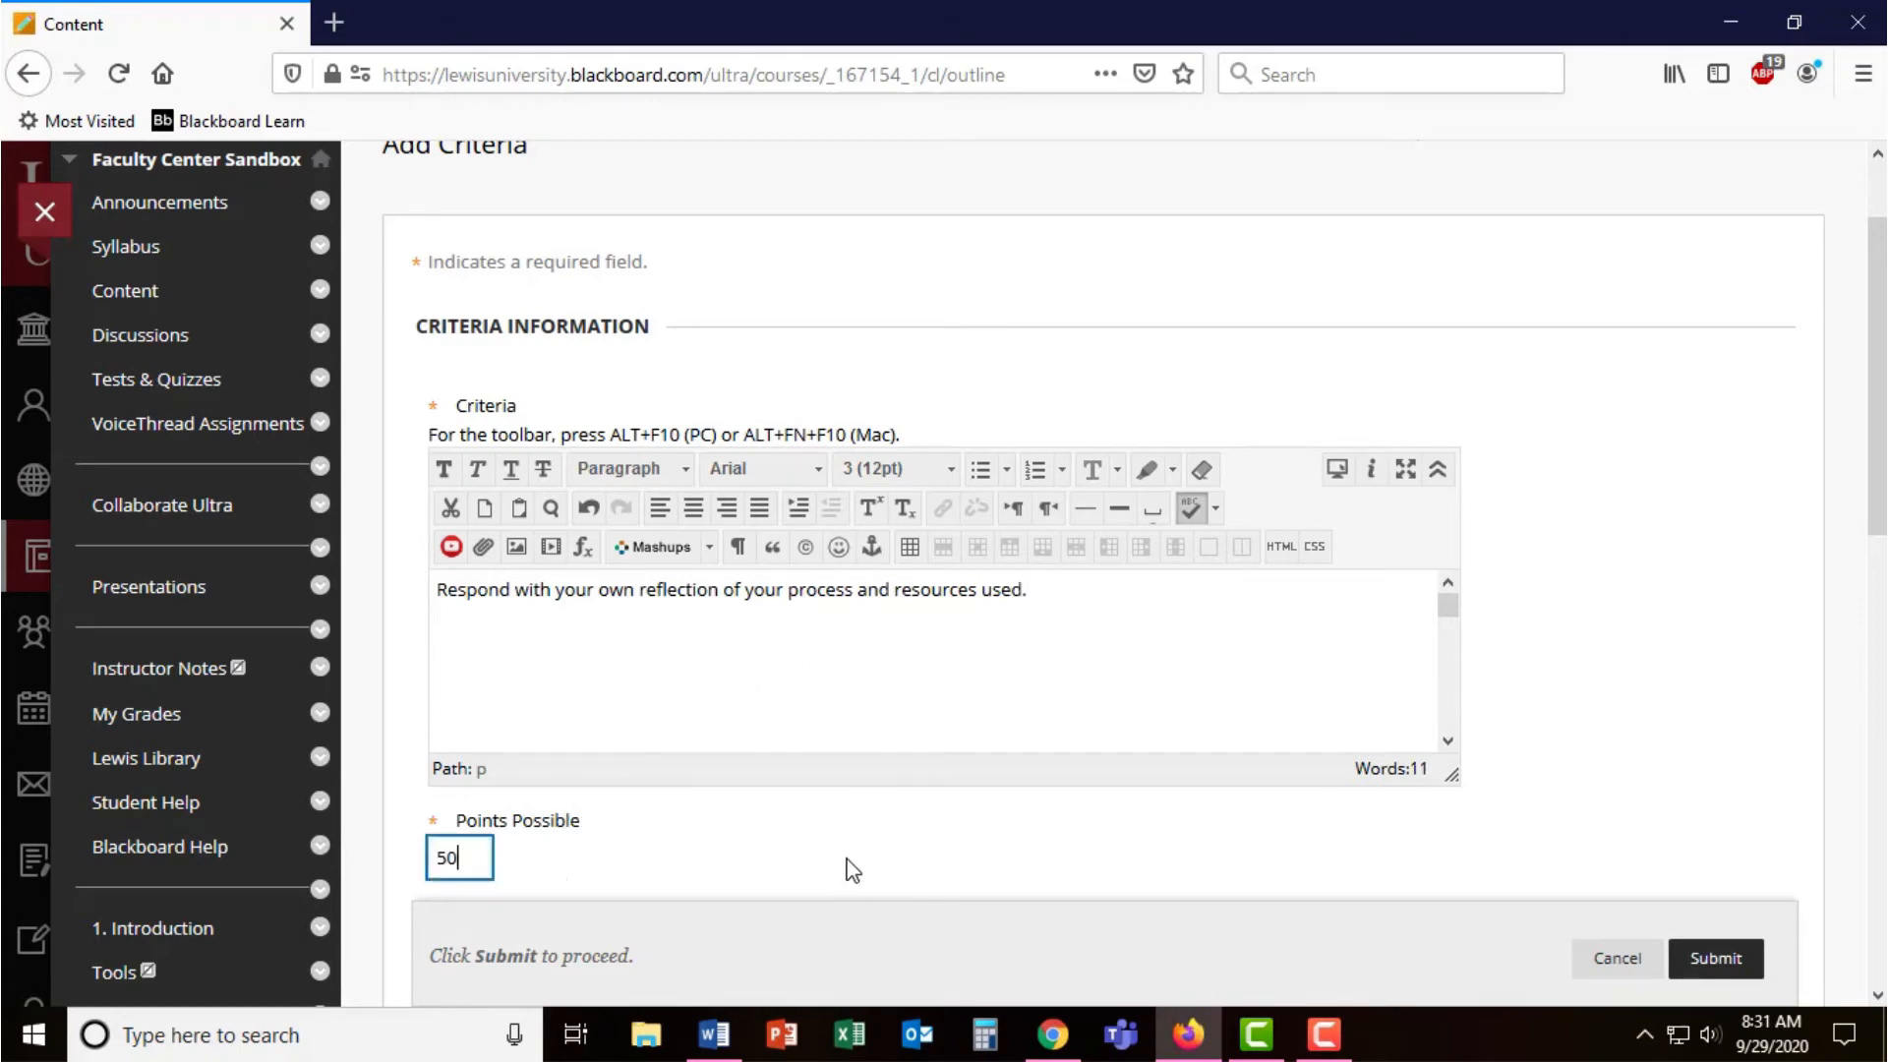
scroll(1470, 775, down, 3)
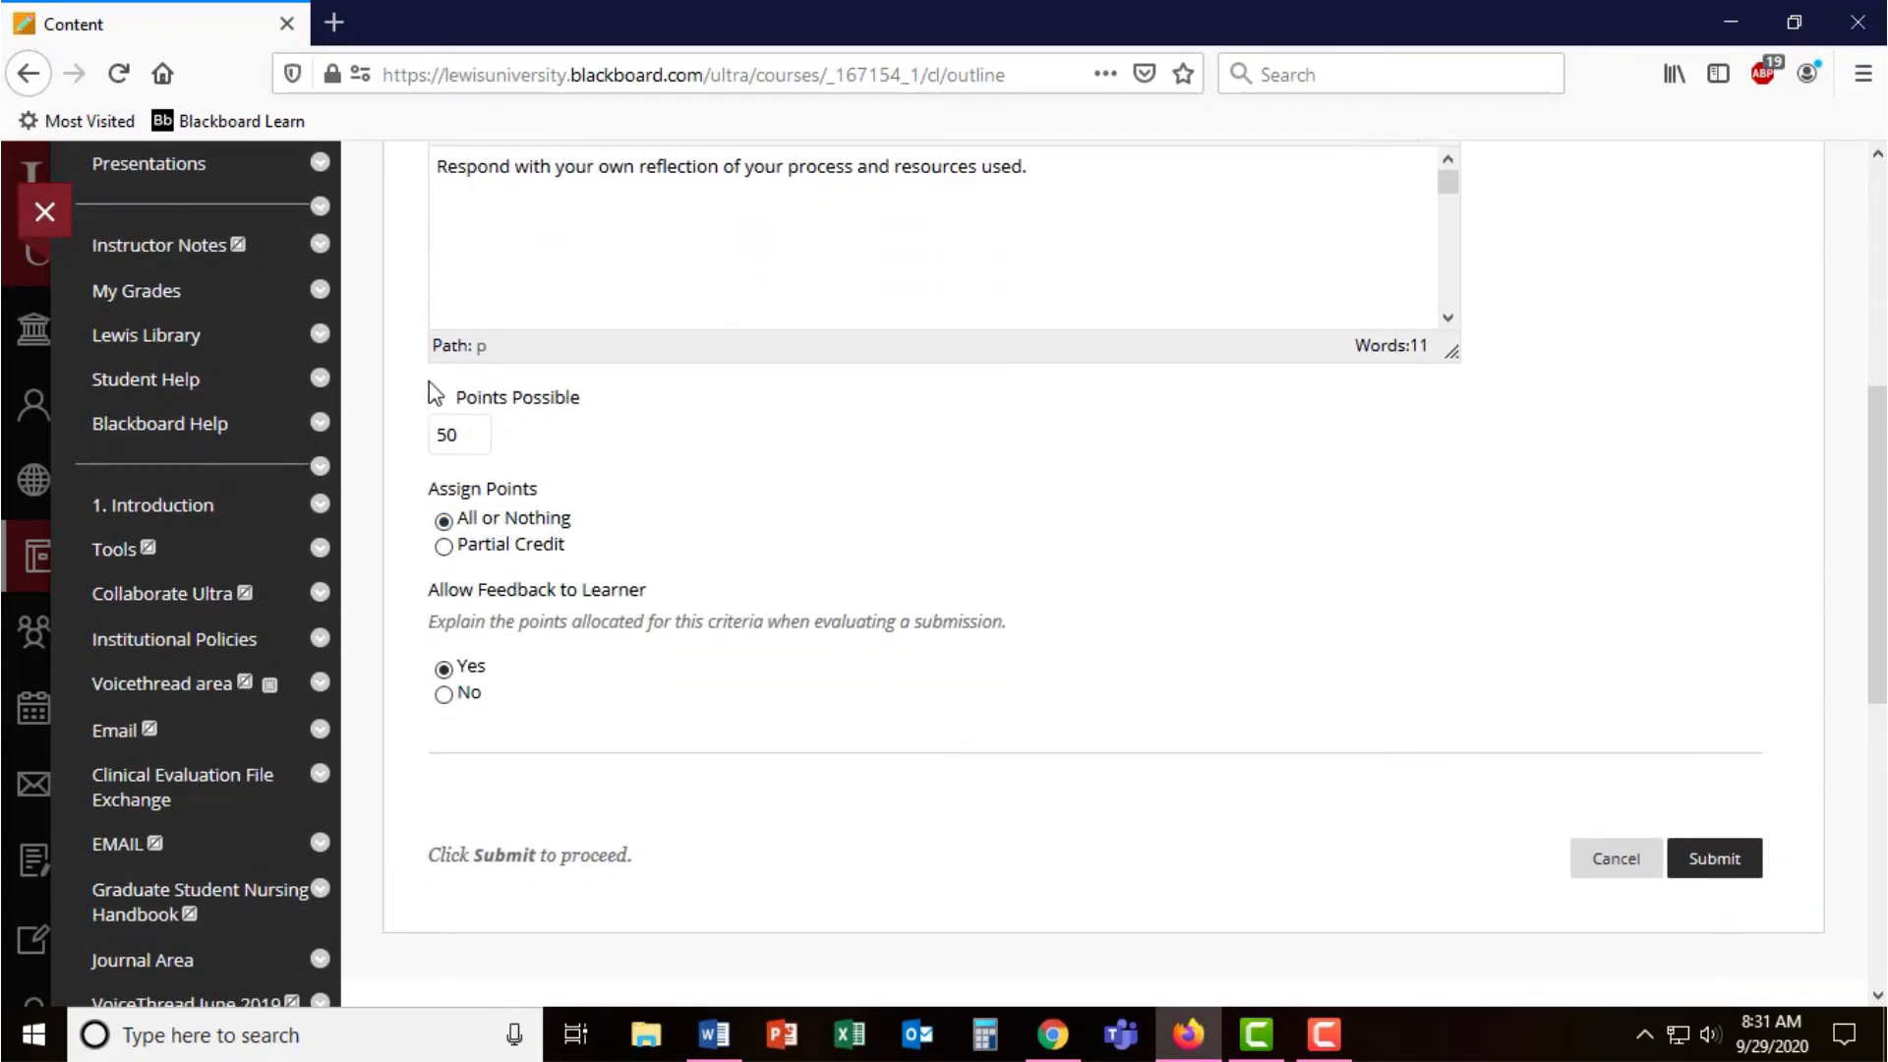
scroll(751, 526, up, 2)
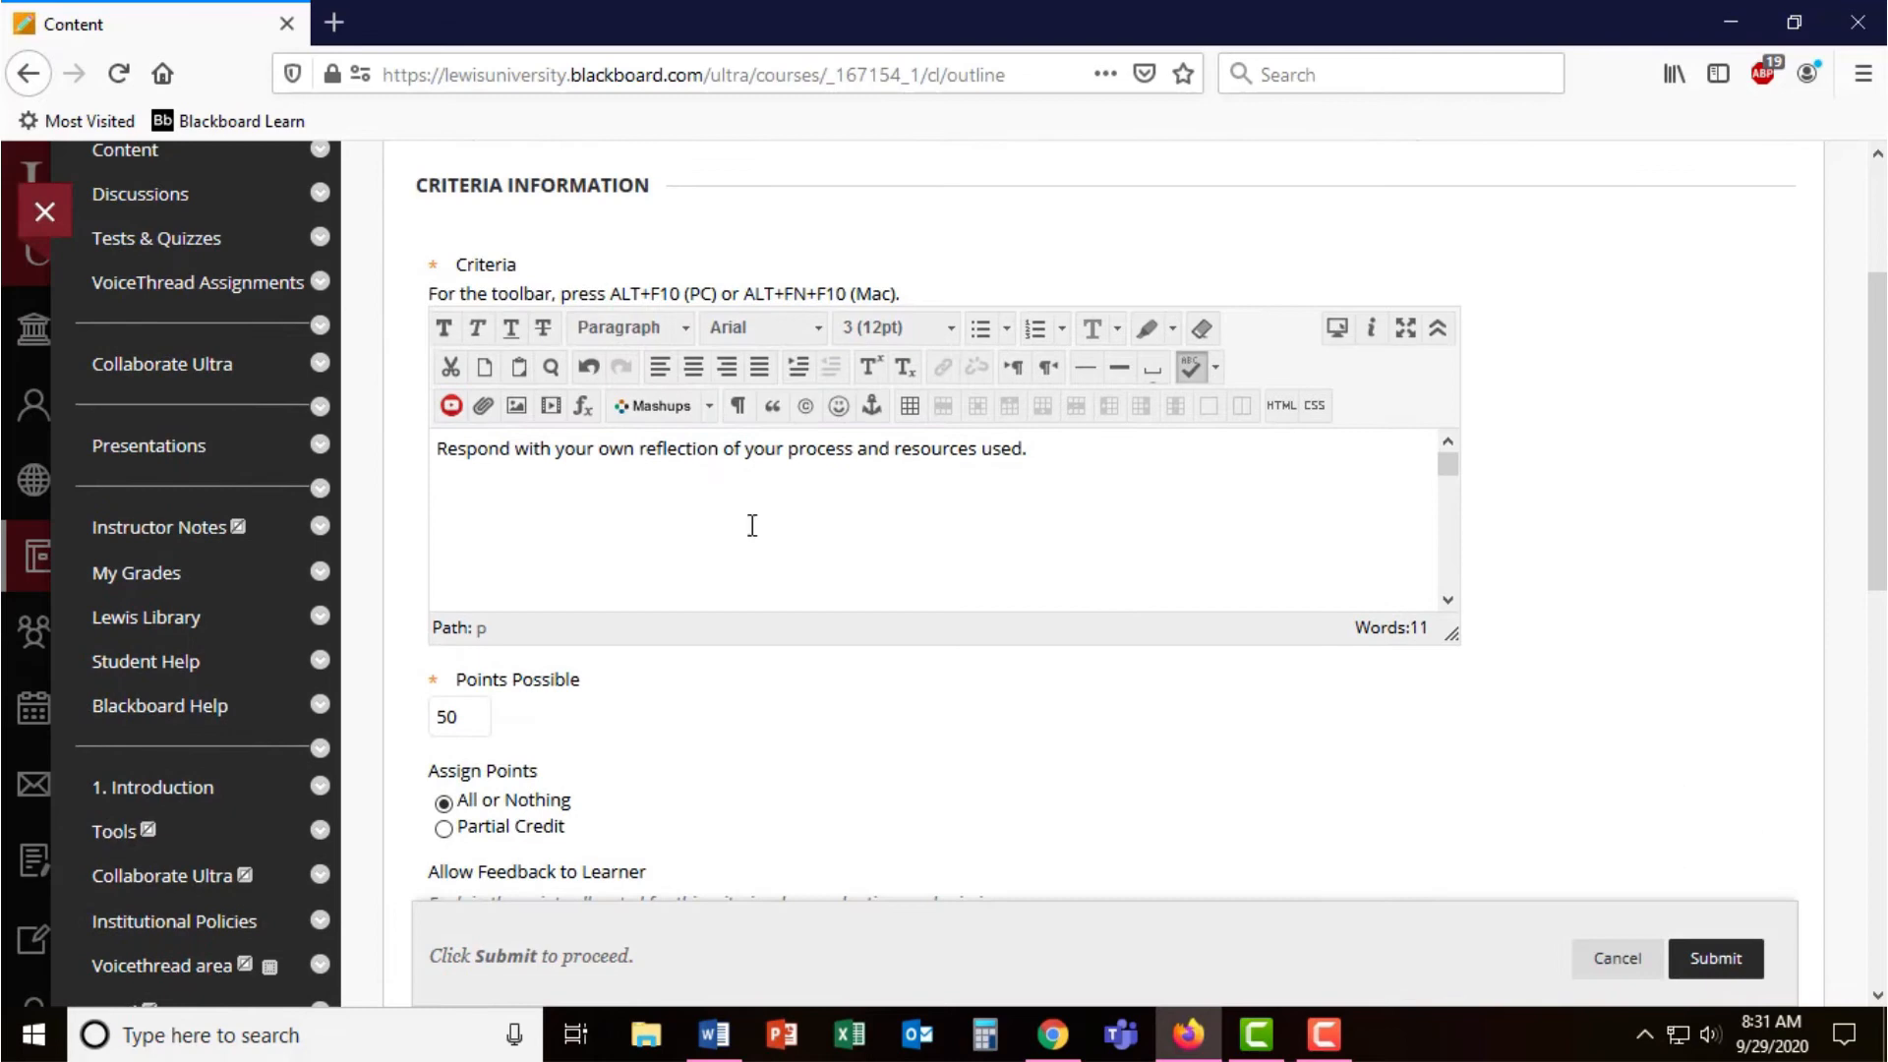
scroll(953, 743, down, 2)
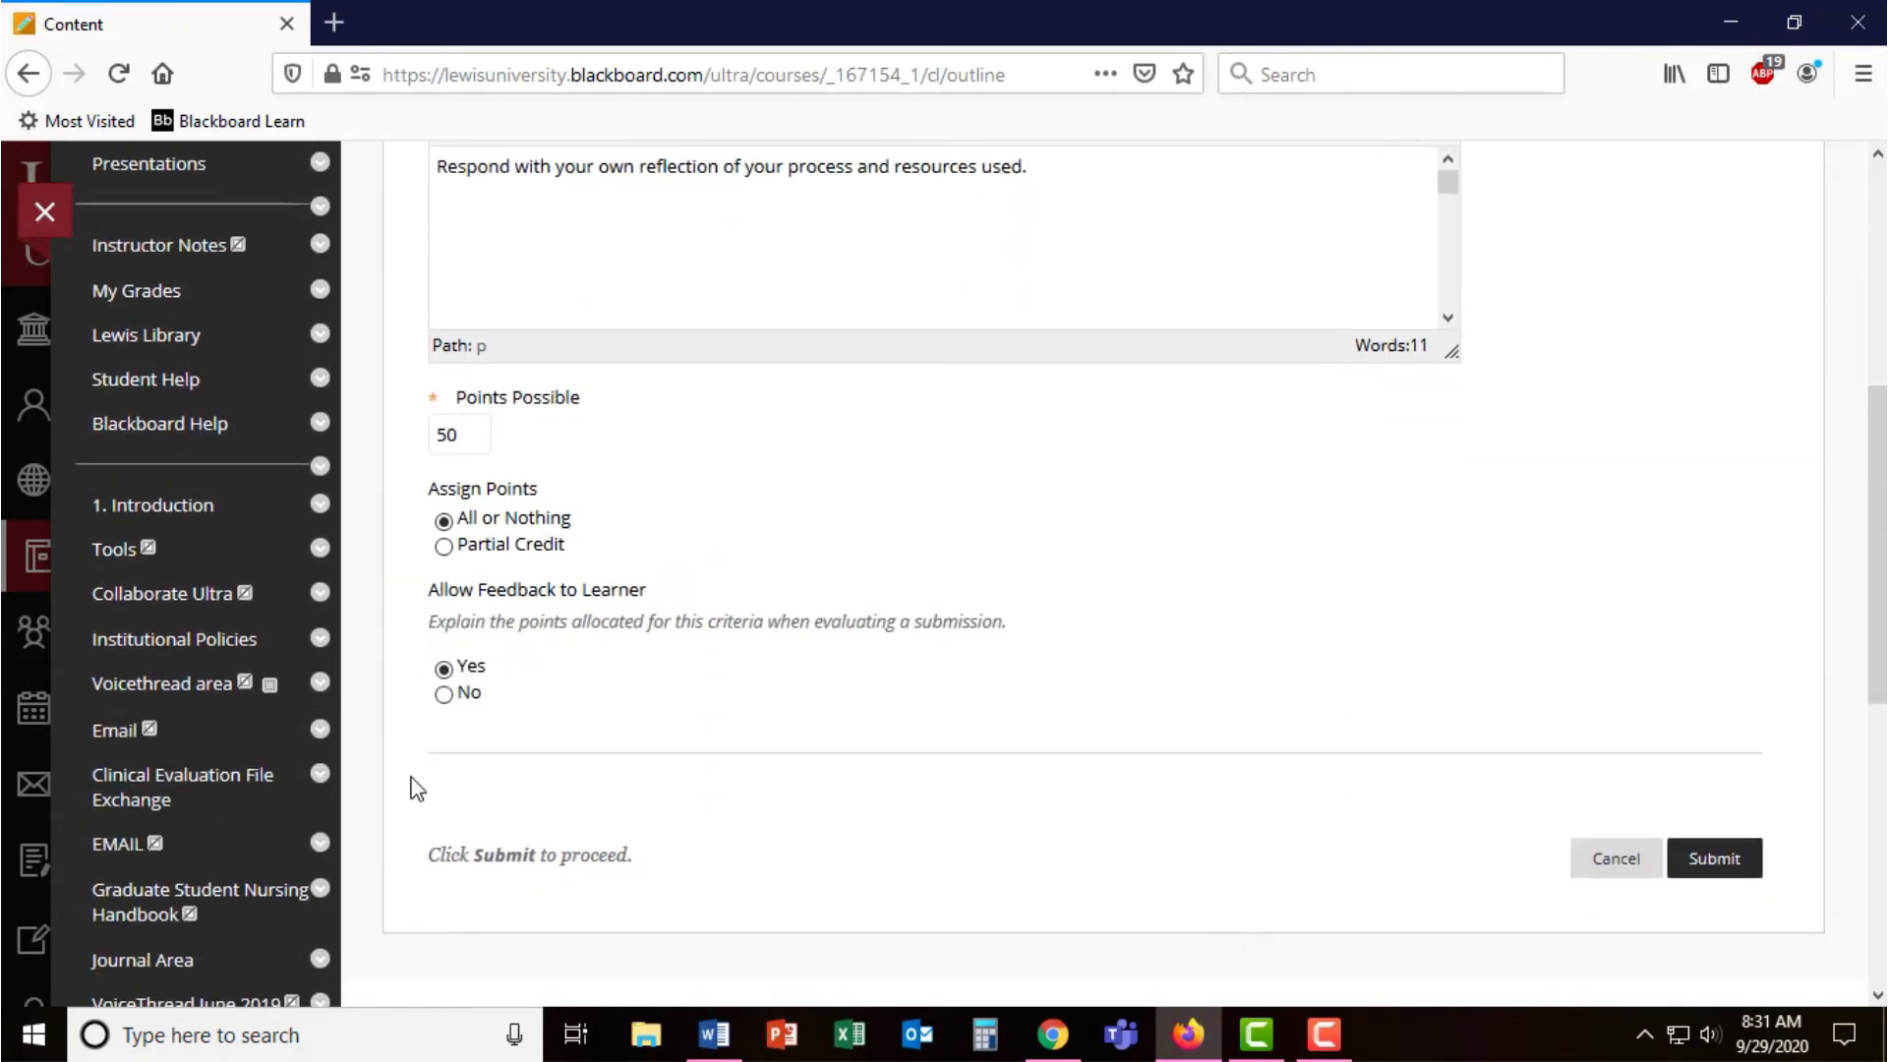
click(1713, 859)
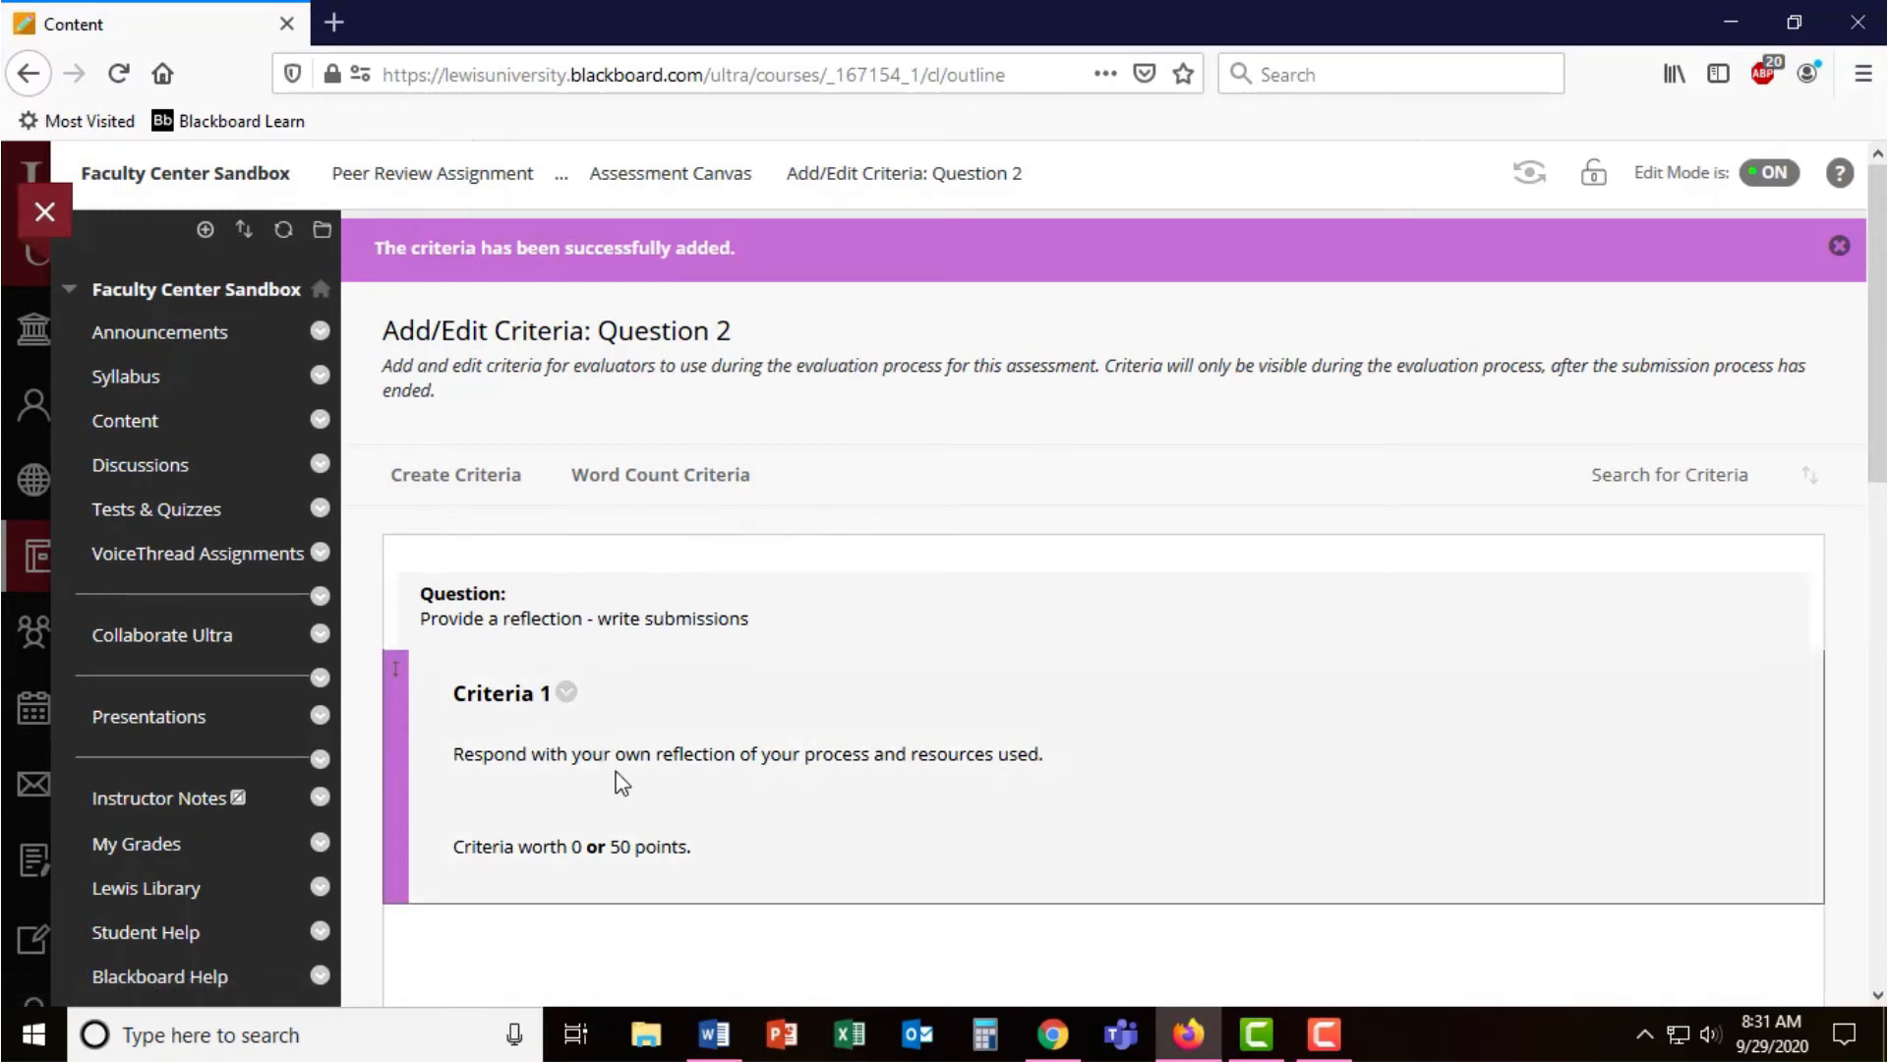
scroll(1175, 813, down, 5)
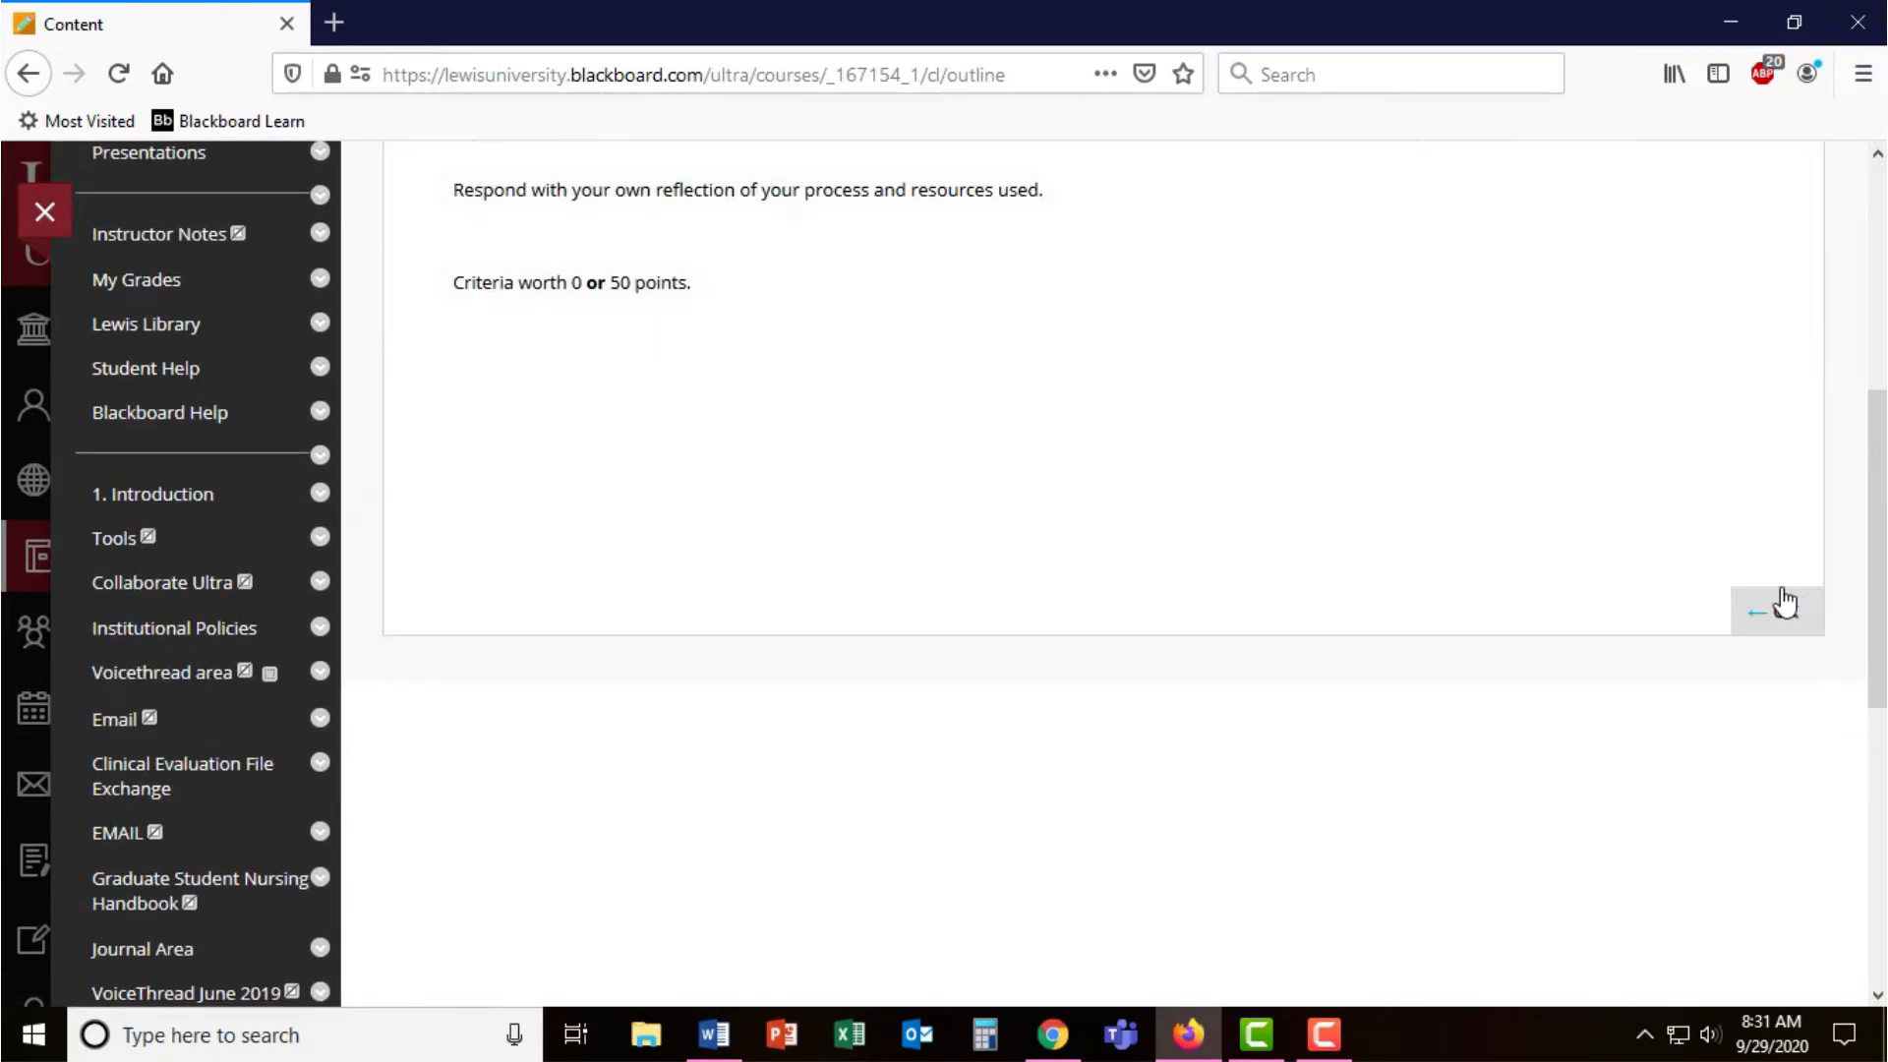
- Return from Question 2's criteria to the Edit: Peer Review: Case Study overview
click(1778, 607)
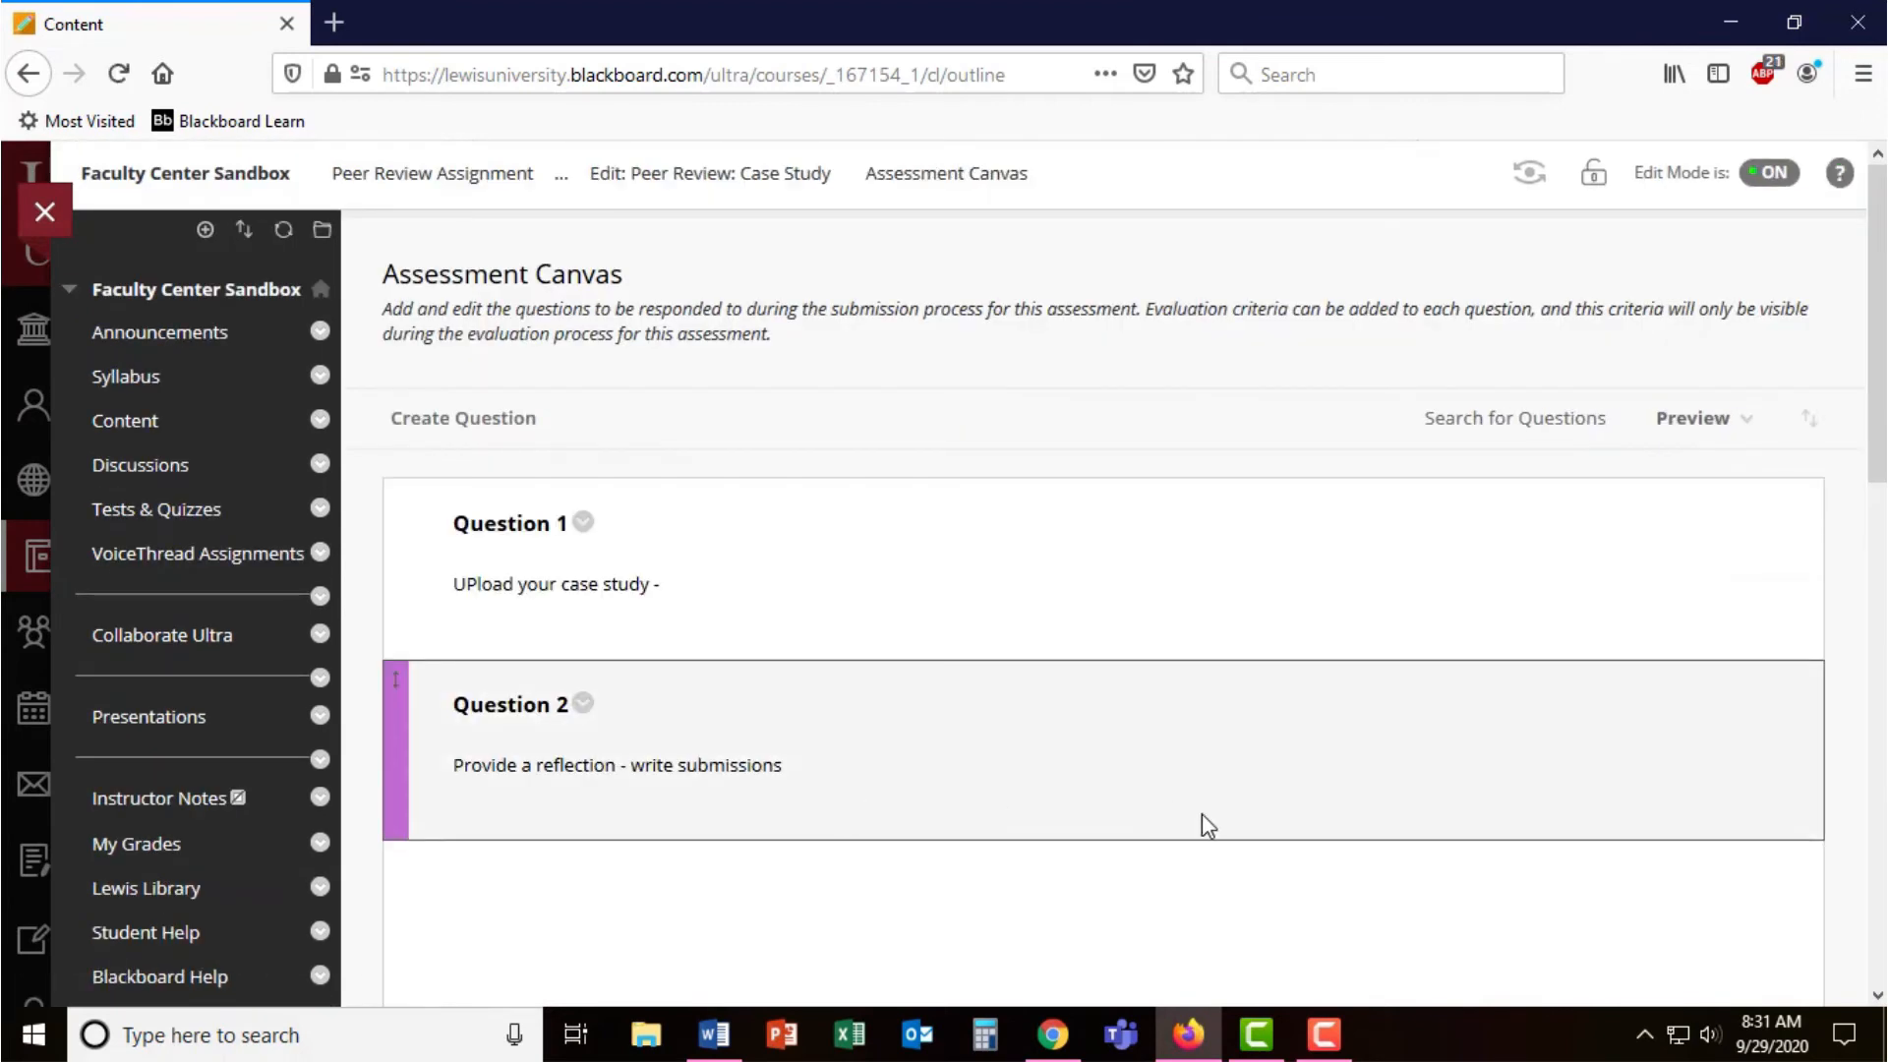
scroll(1203, 813, down, 3)
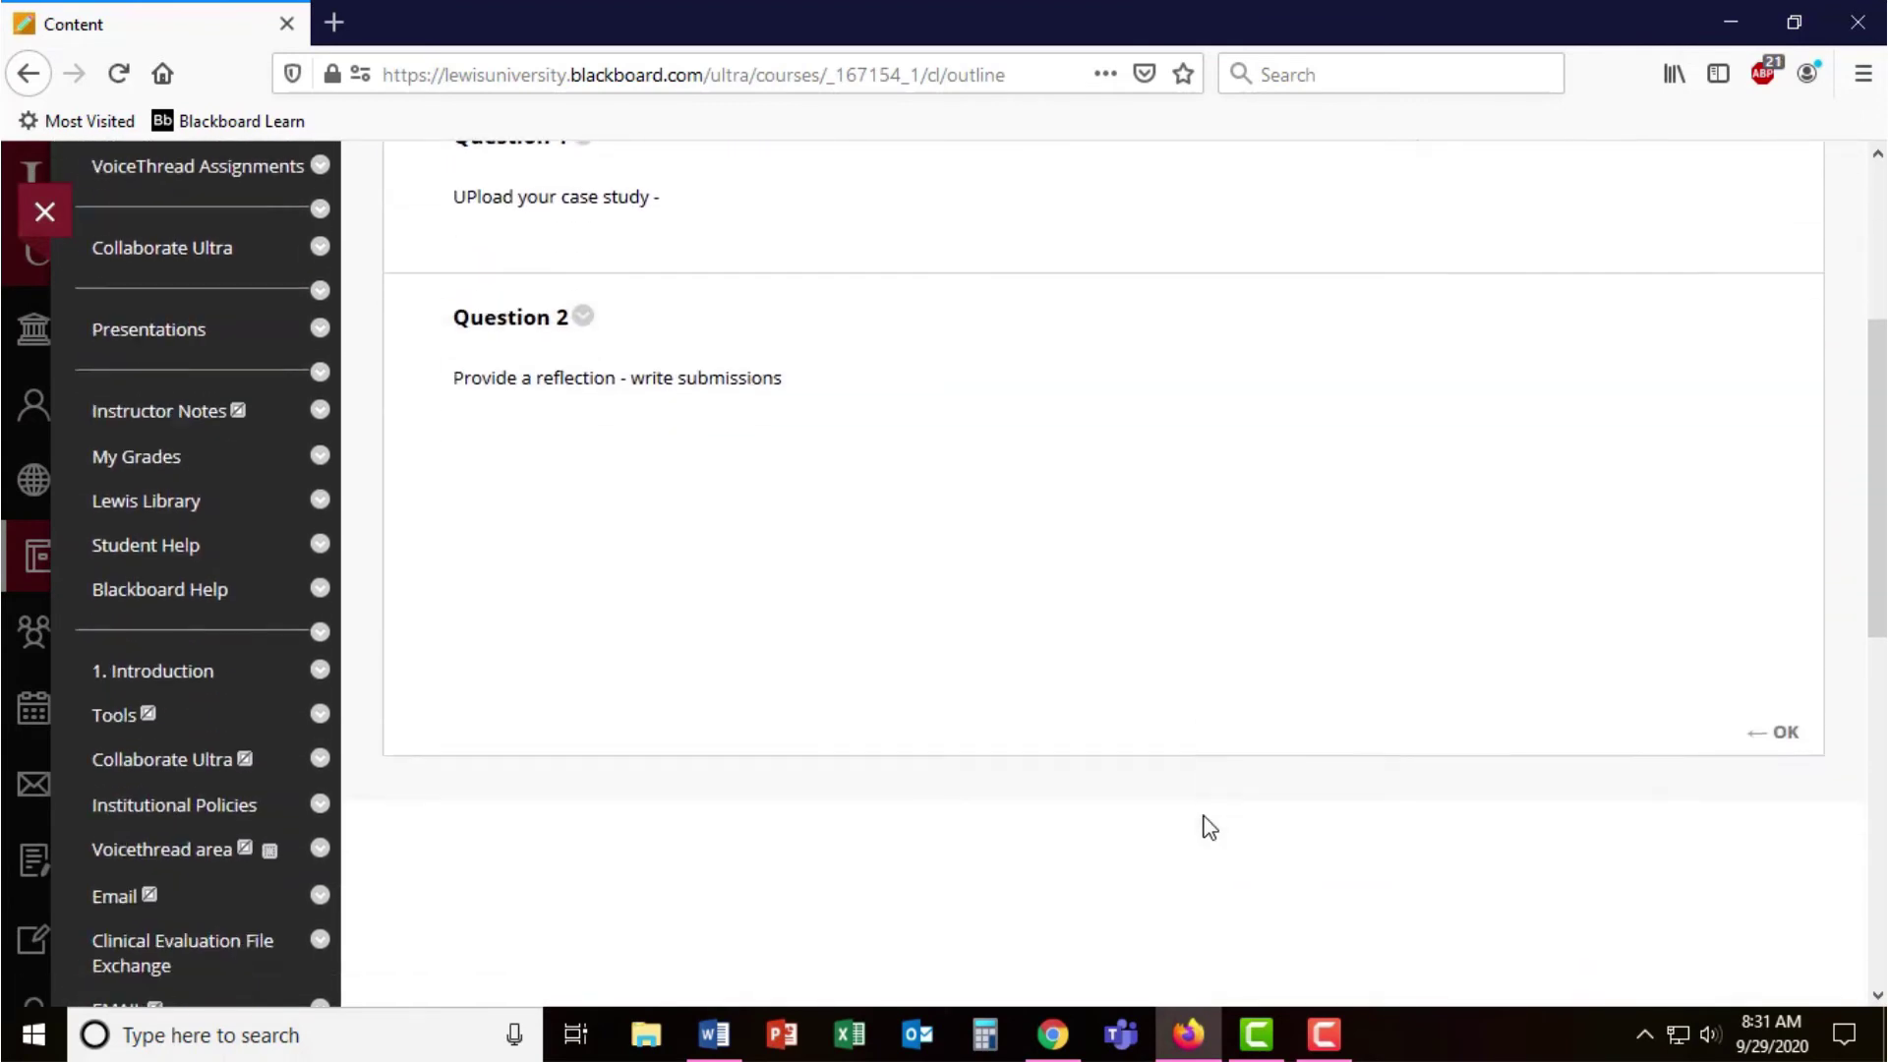
click(1785, 698)
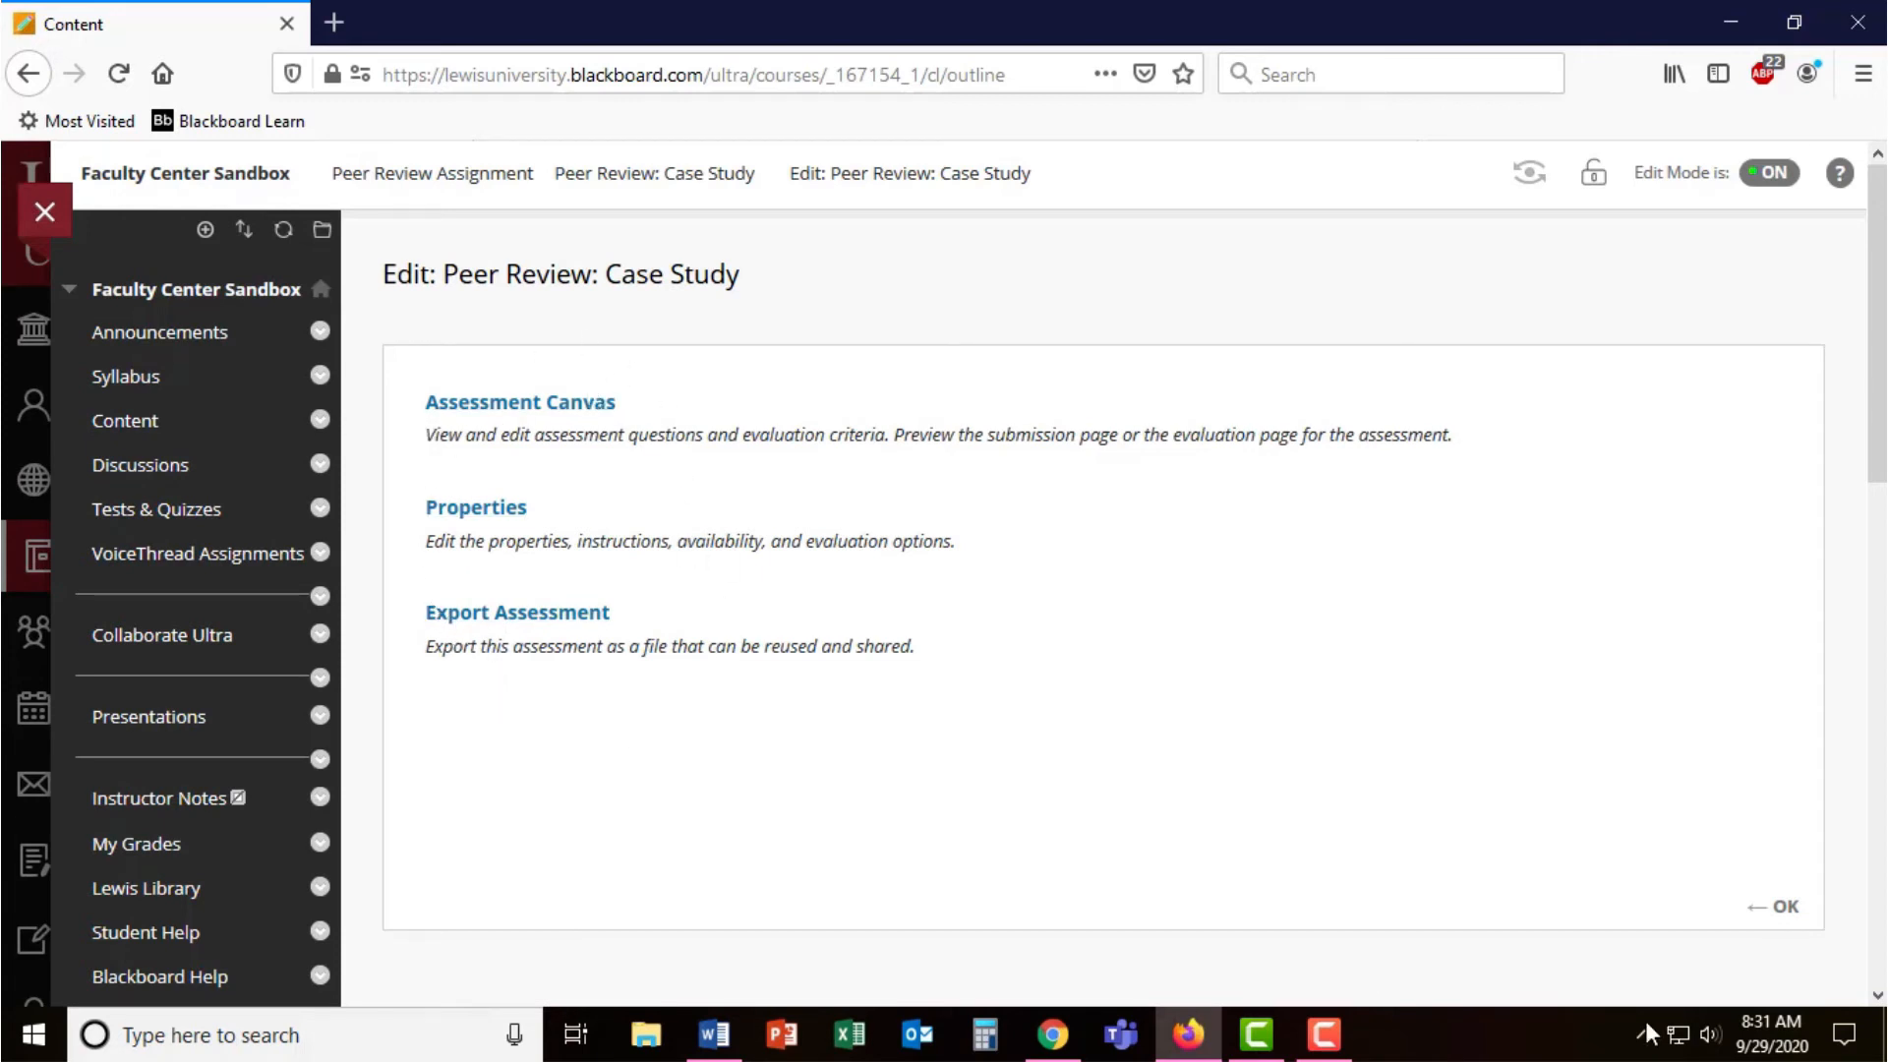
- Confirm the assessment edits and return to the Peer Review Assignment content page
click(1785, 909)
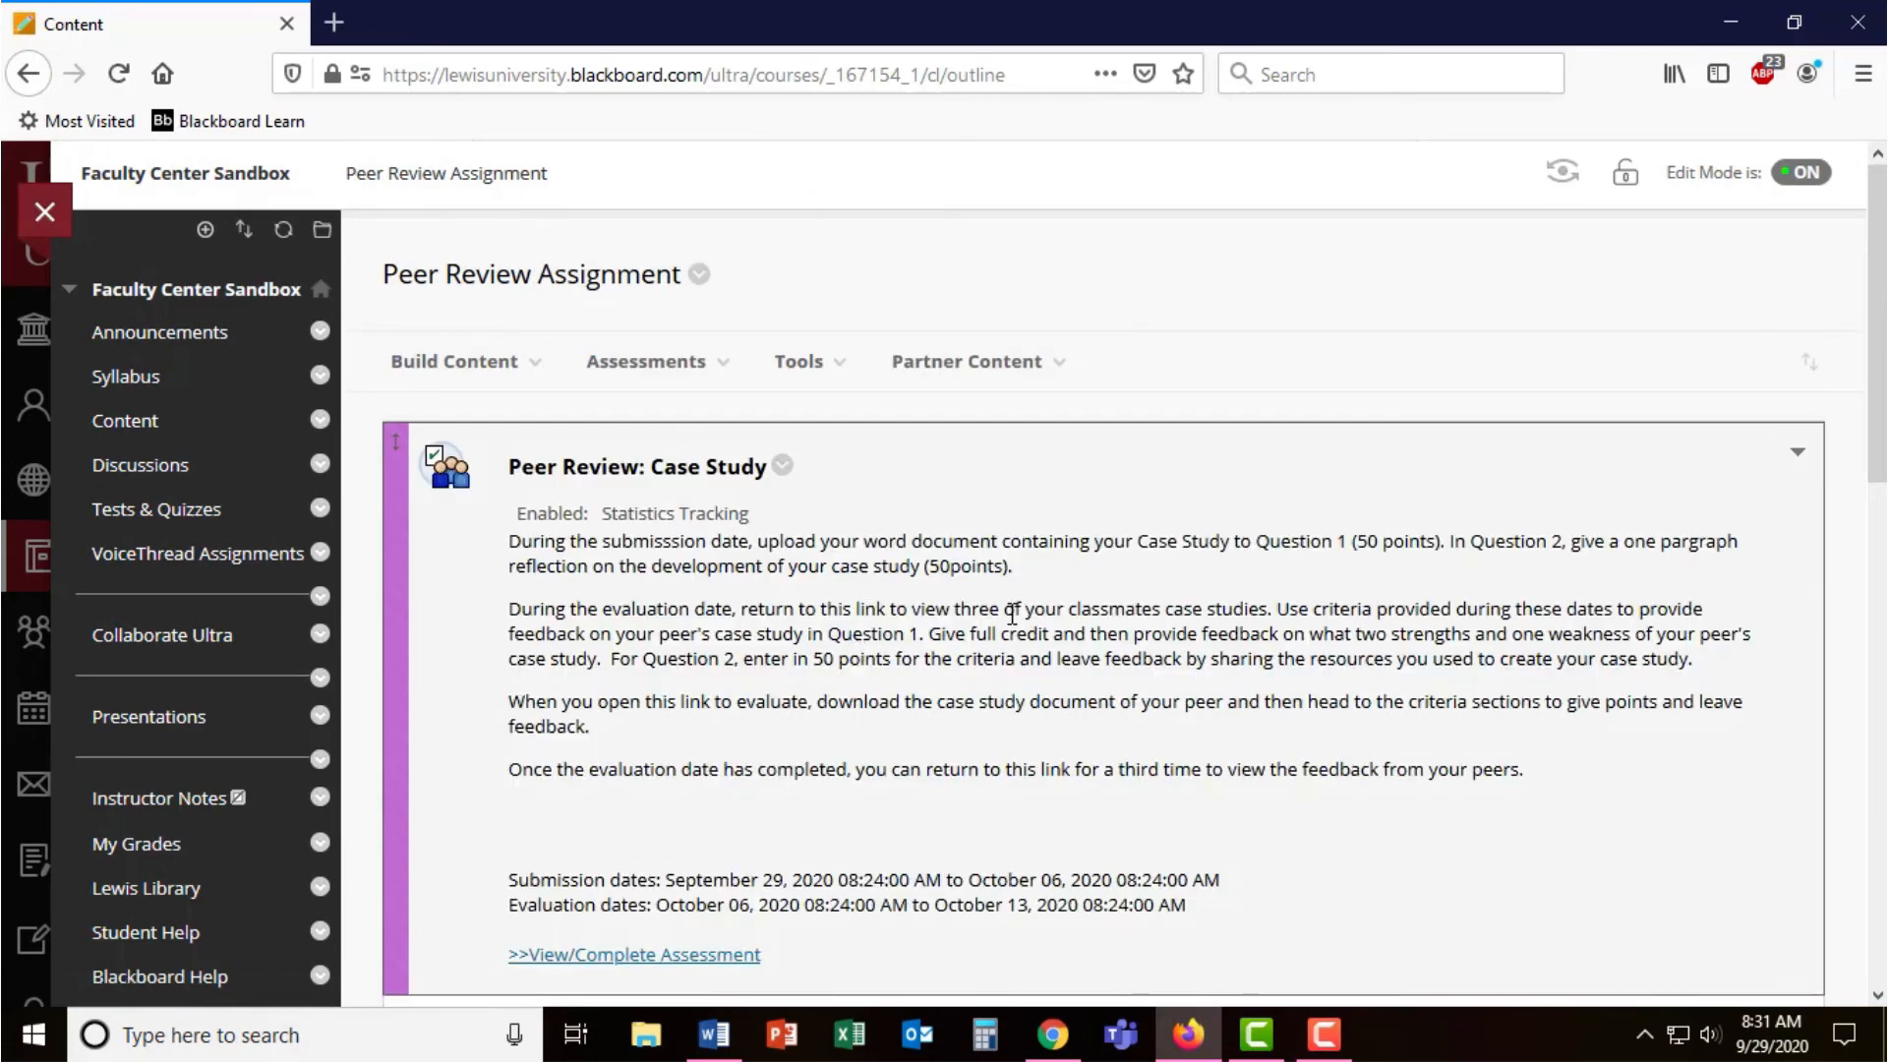
scroll(1012, 616, down, 2)
scroll(1210, 680, up, 2)
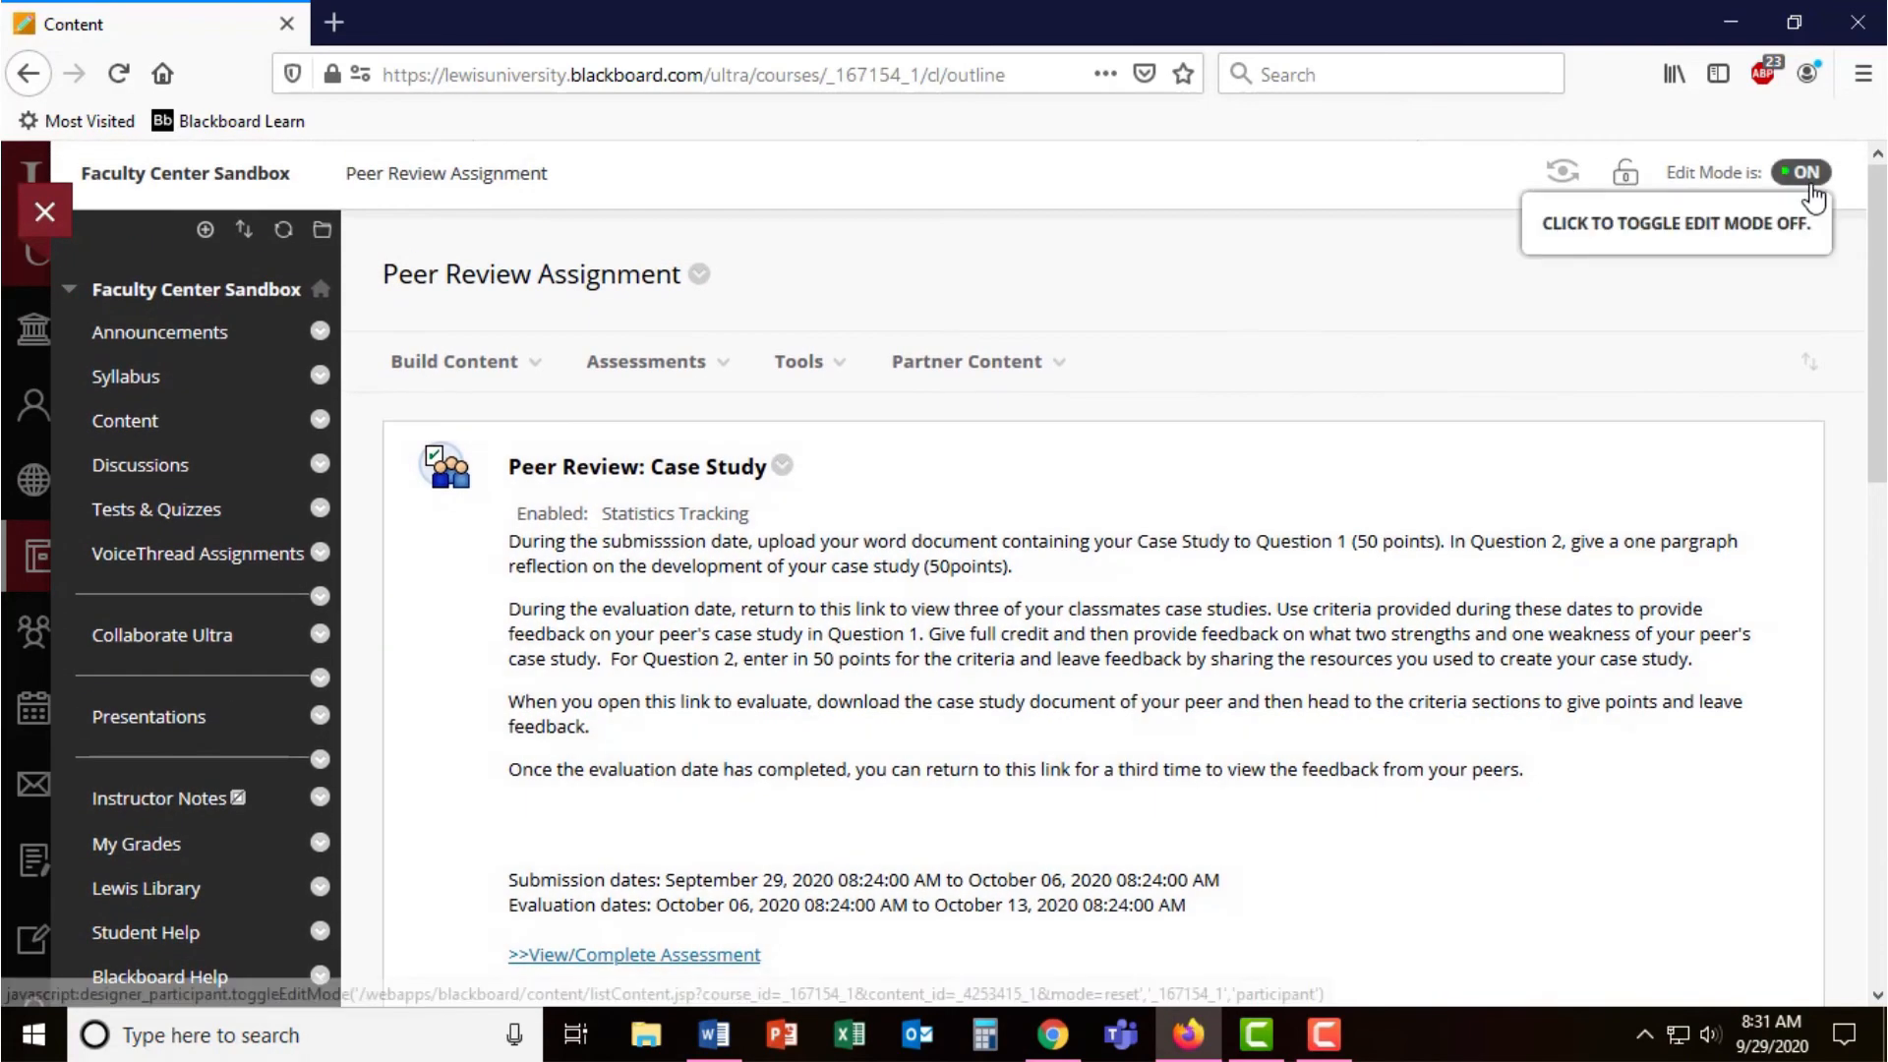
- Turn Edit Mode off and highlight the submission dates, evaluation dates and peer-feedback sentences students see
click(1803, 173)
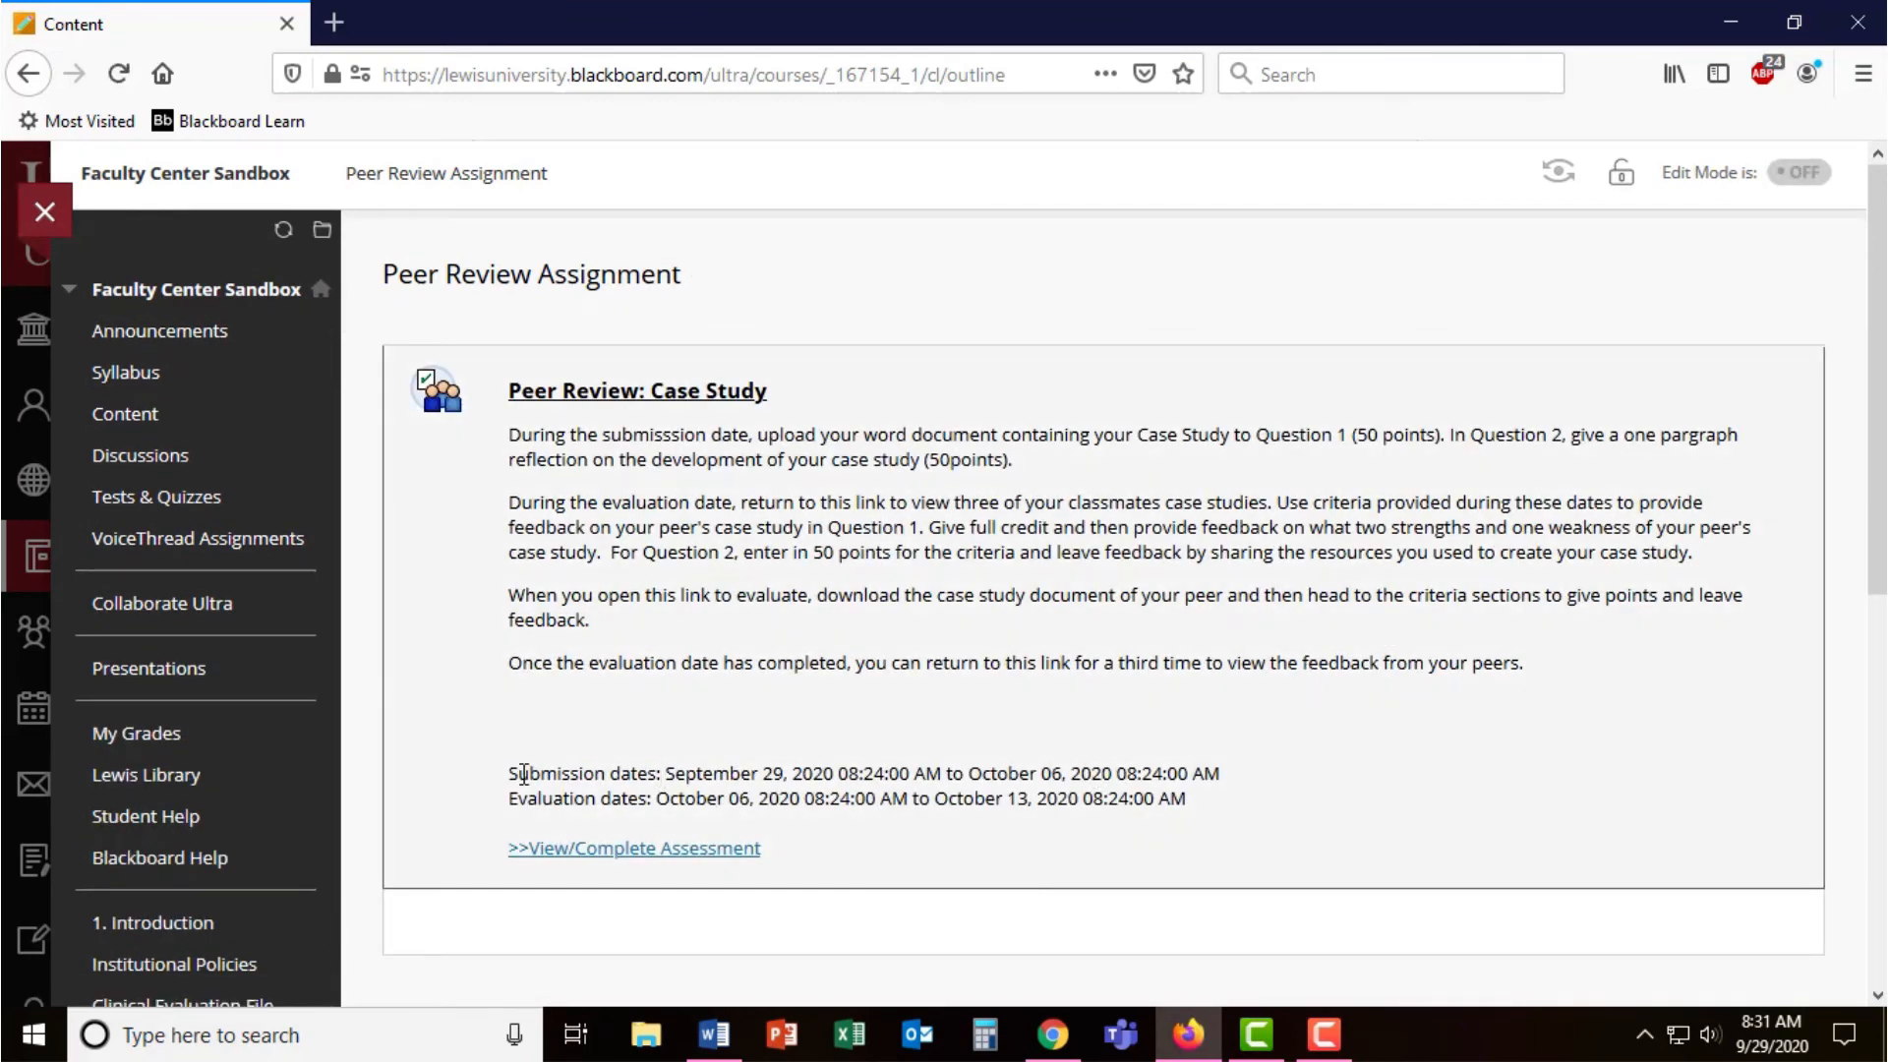
drag(510, 773, 1220, 774)
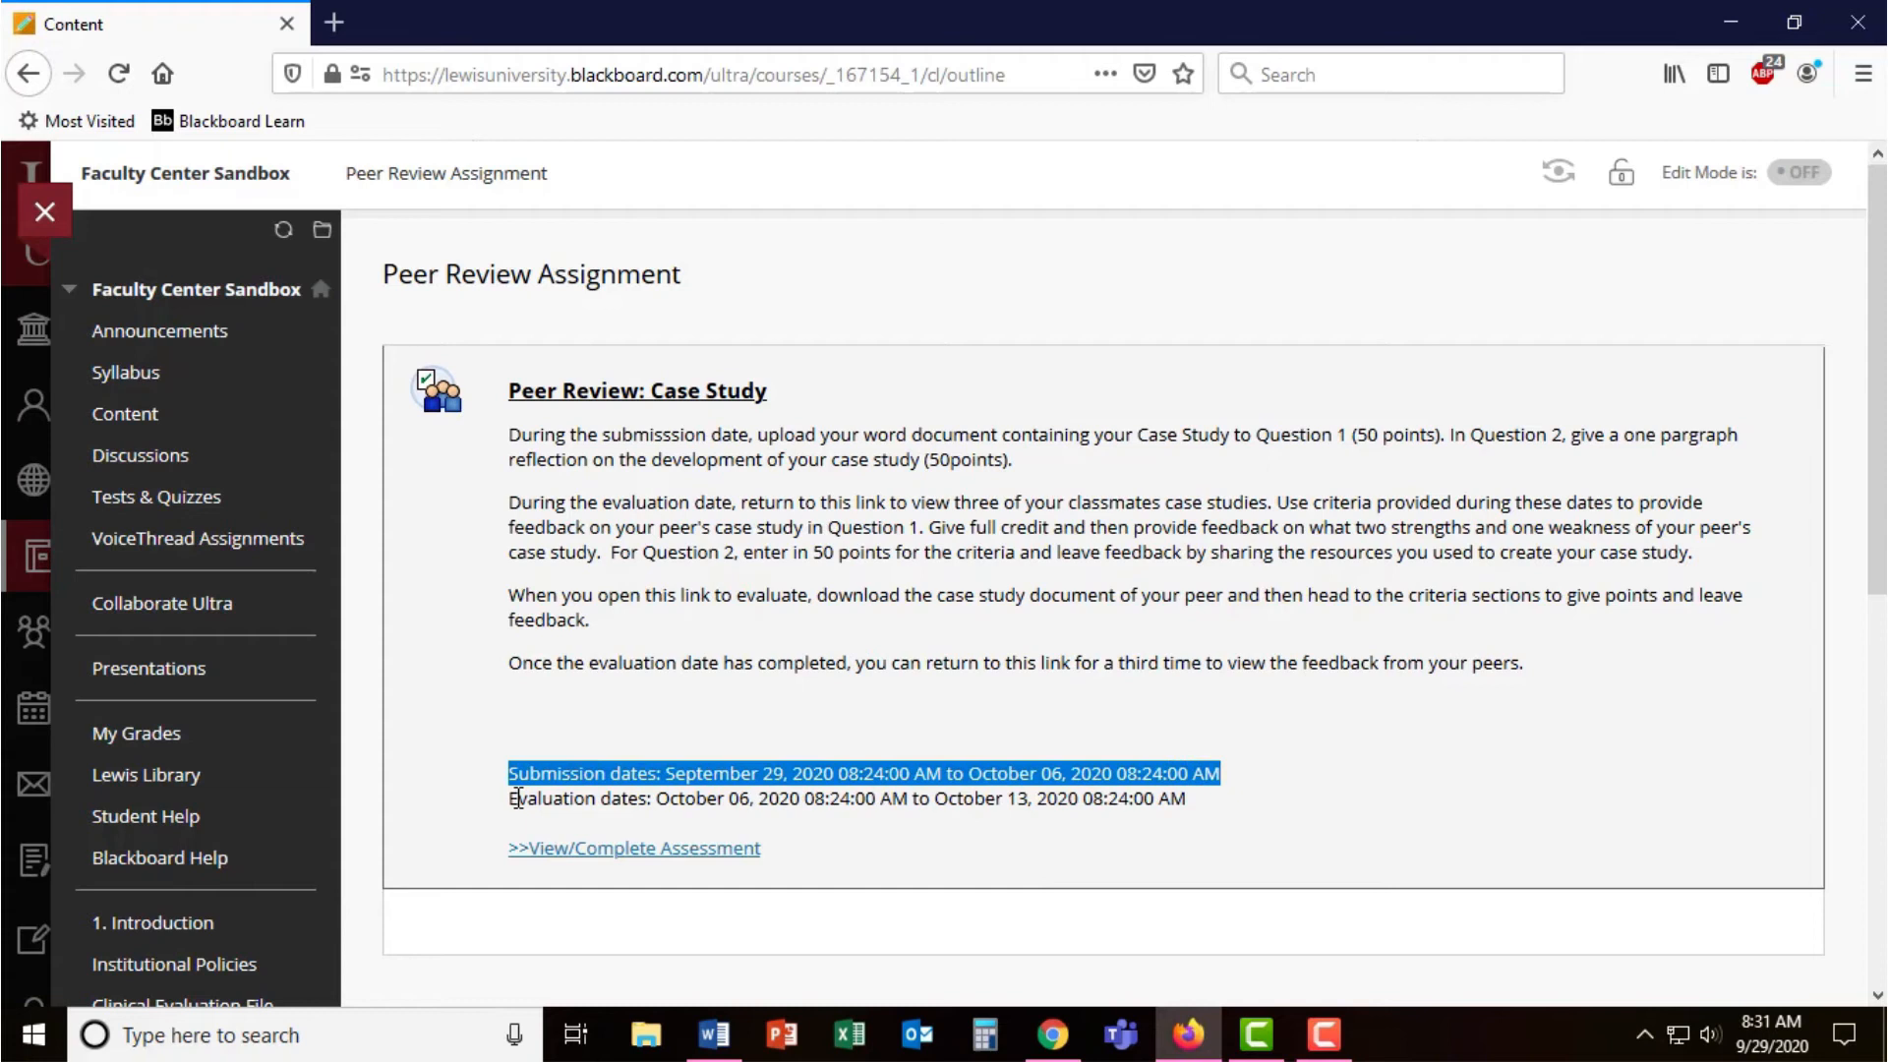
drag(510, 798, 1188, 797)
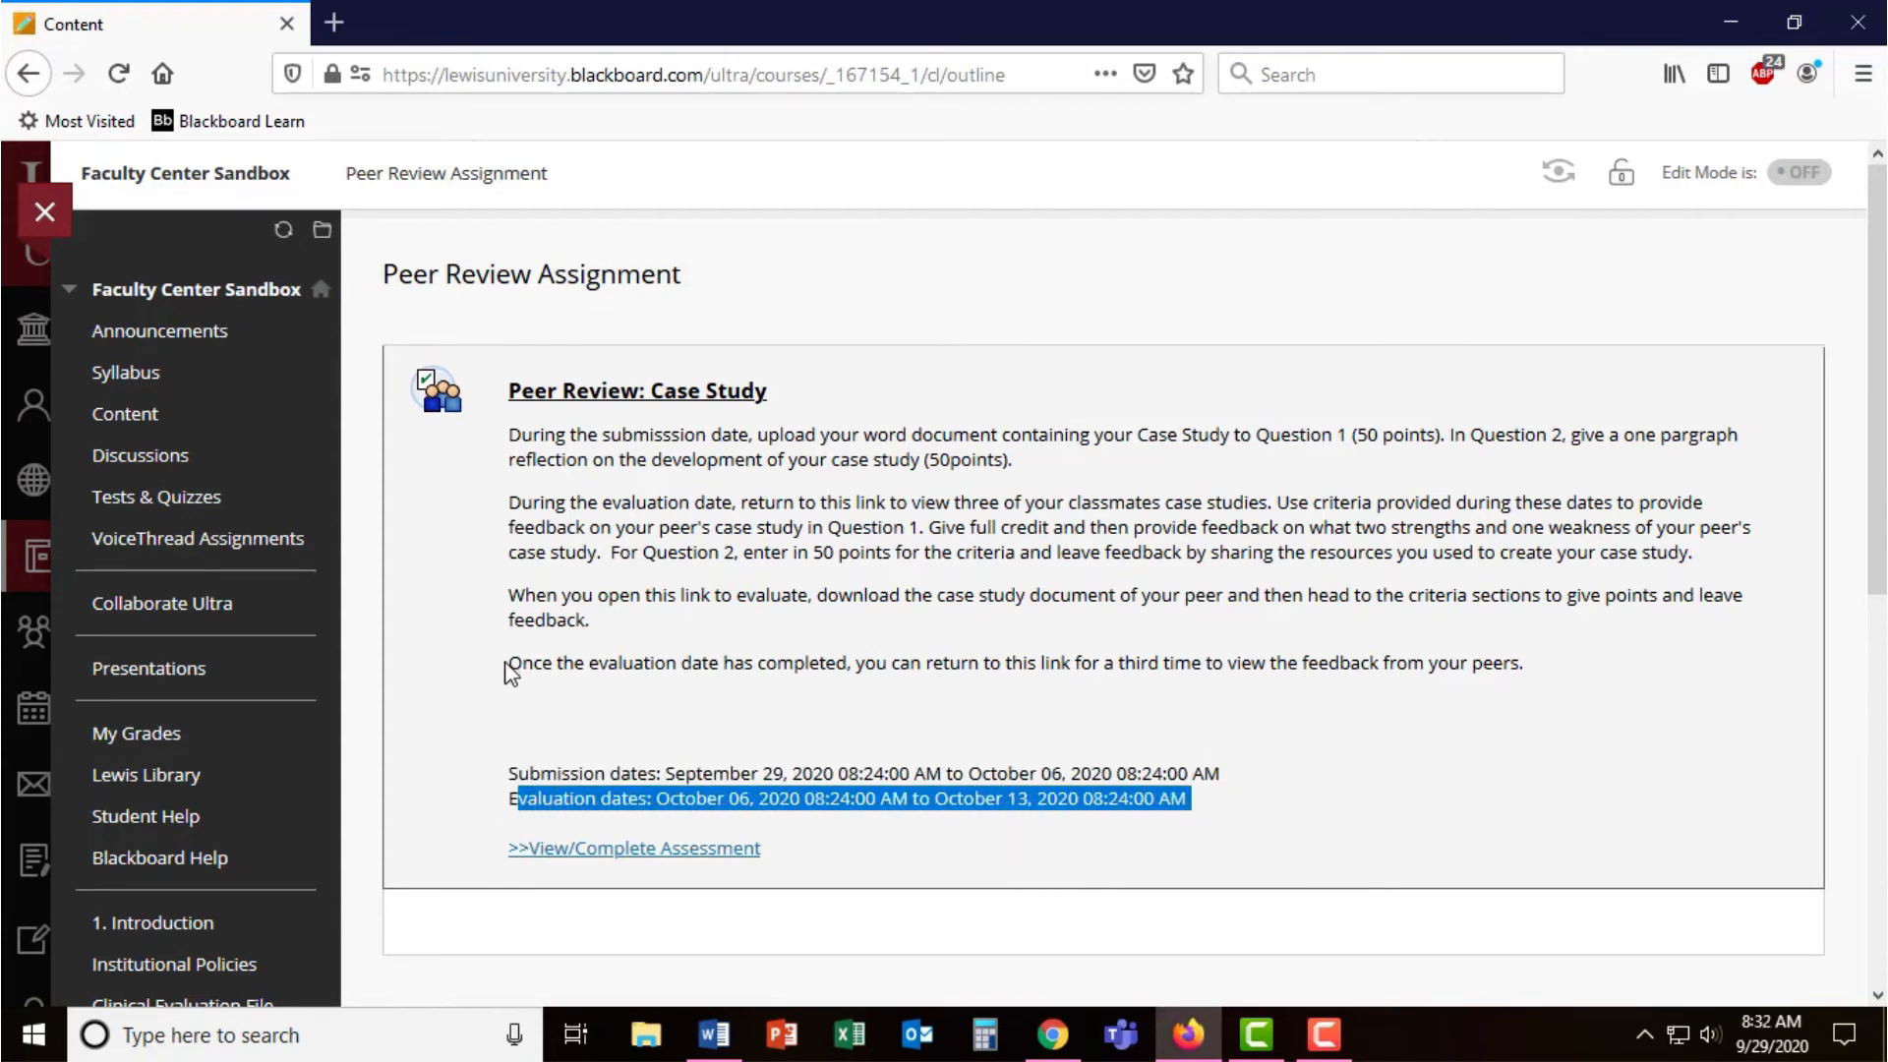
drag(509, 663, 853, 665)
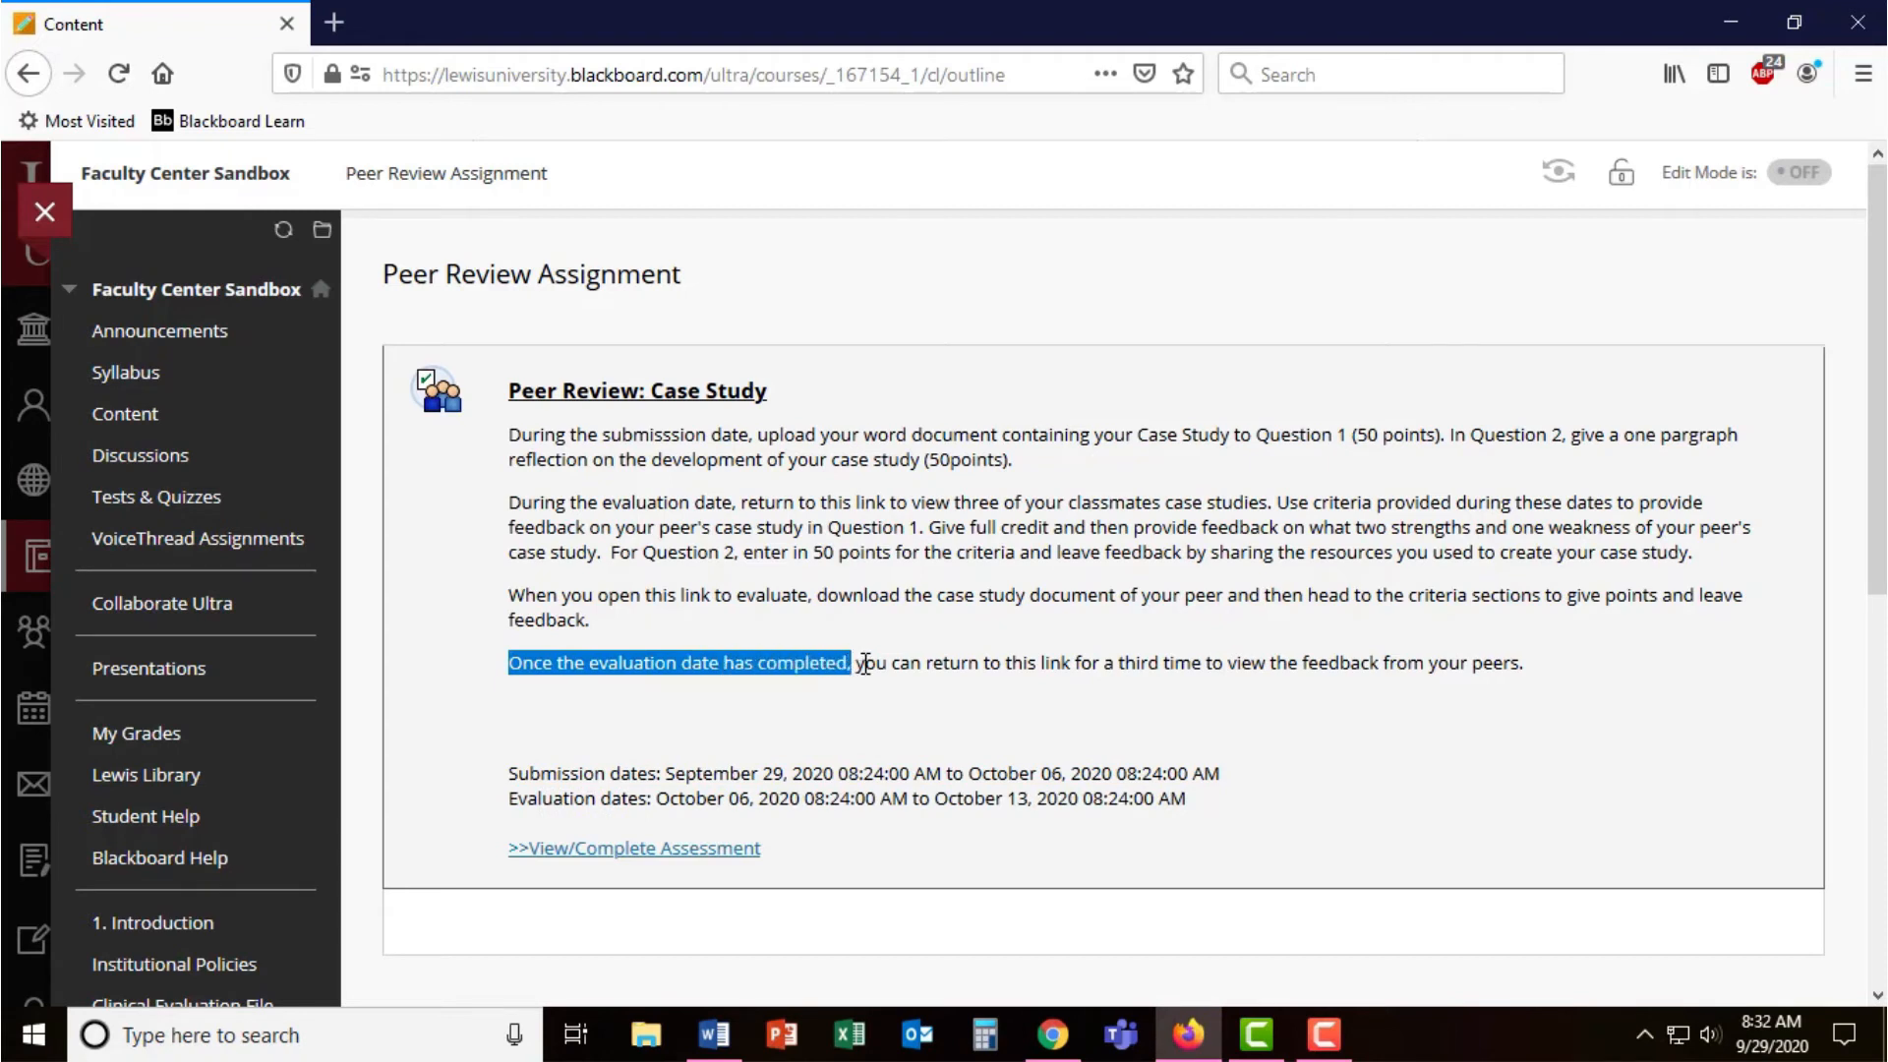
drag(863, 667, 1526, 665)
click(1327, 802)
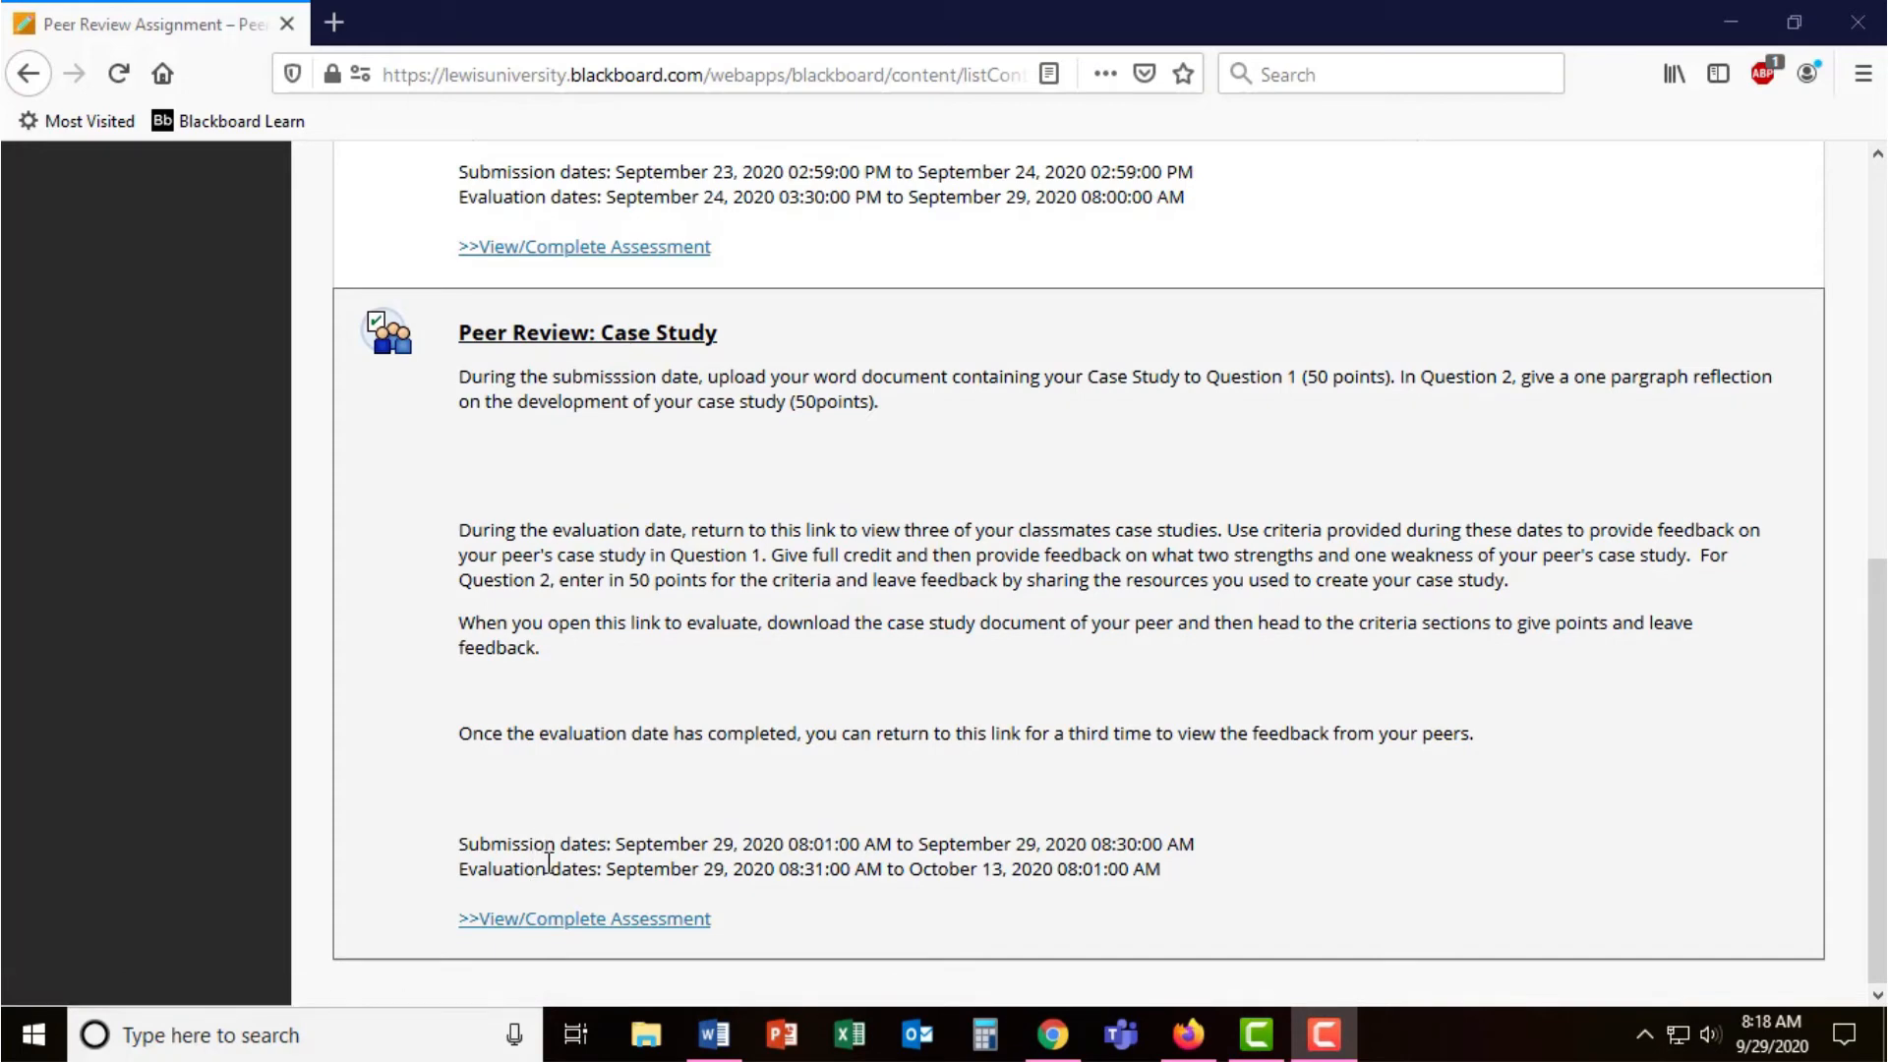
- Start taking Peer Review: Case Study and go to Question 1's response page
click(542, 918)
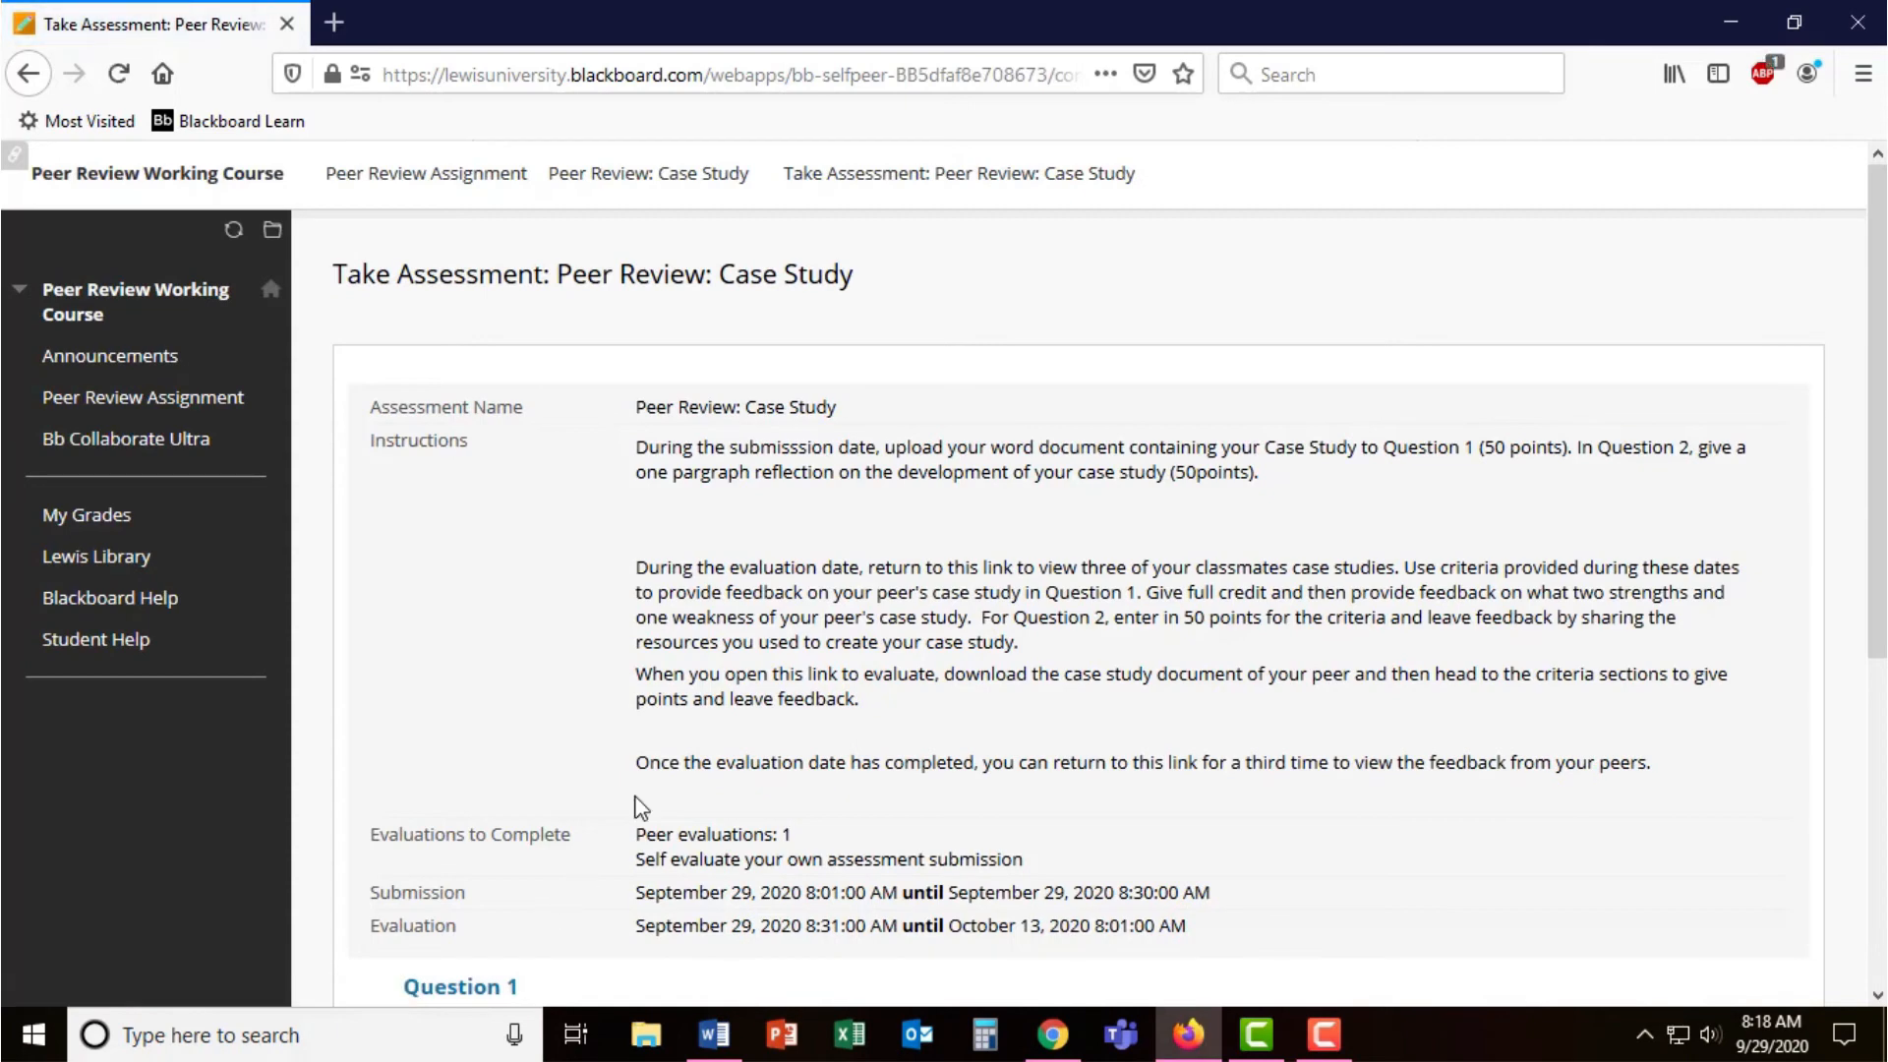
scroll(638, 798, down, 3)
scroll(638, 799, down, 3)
scroll(639, 799, down, 3)
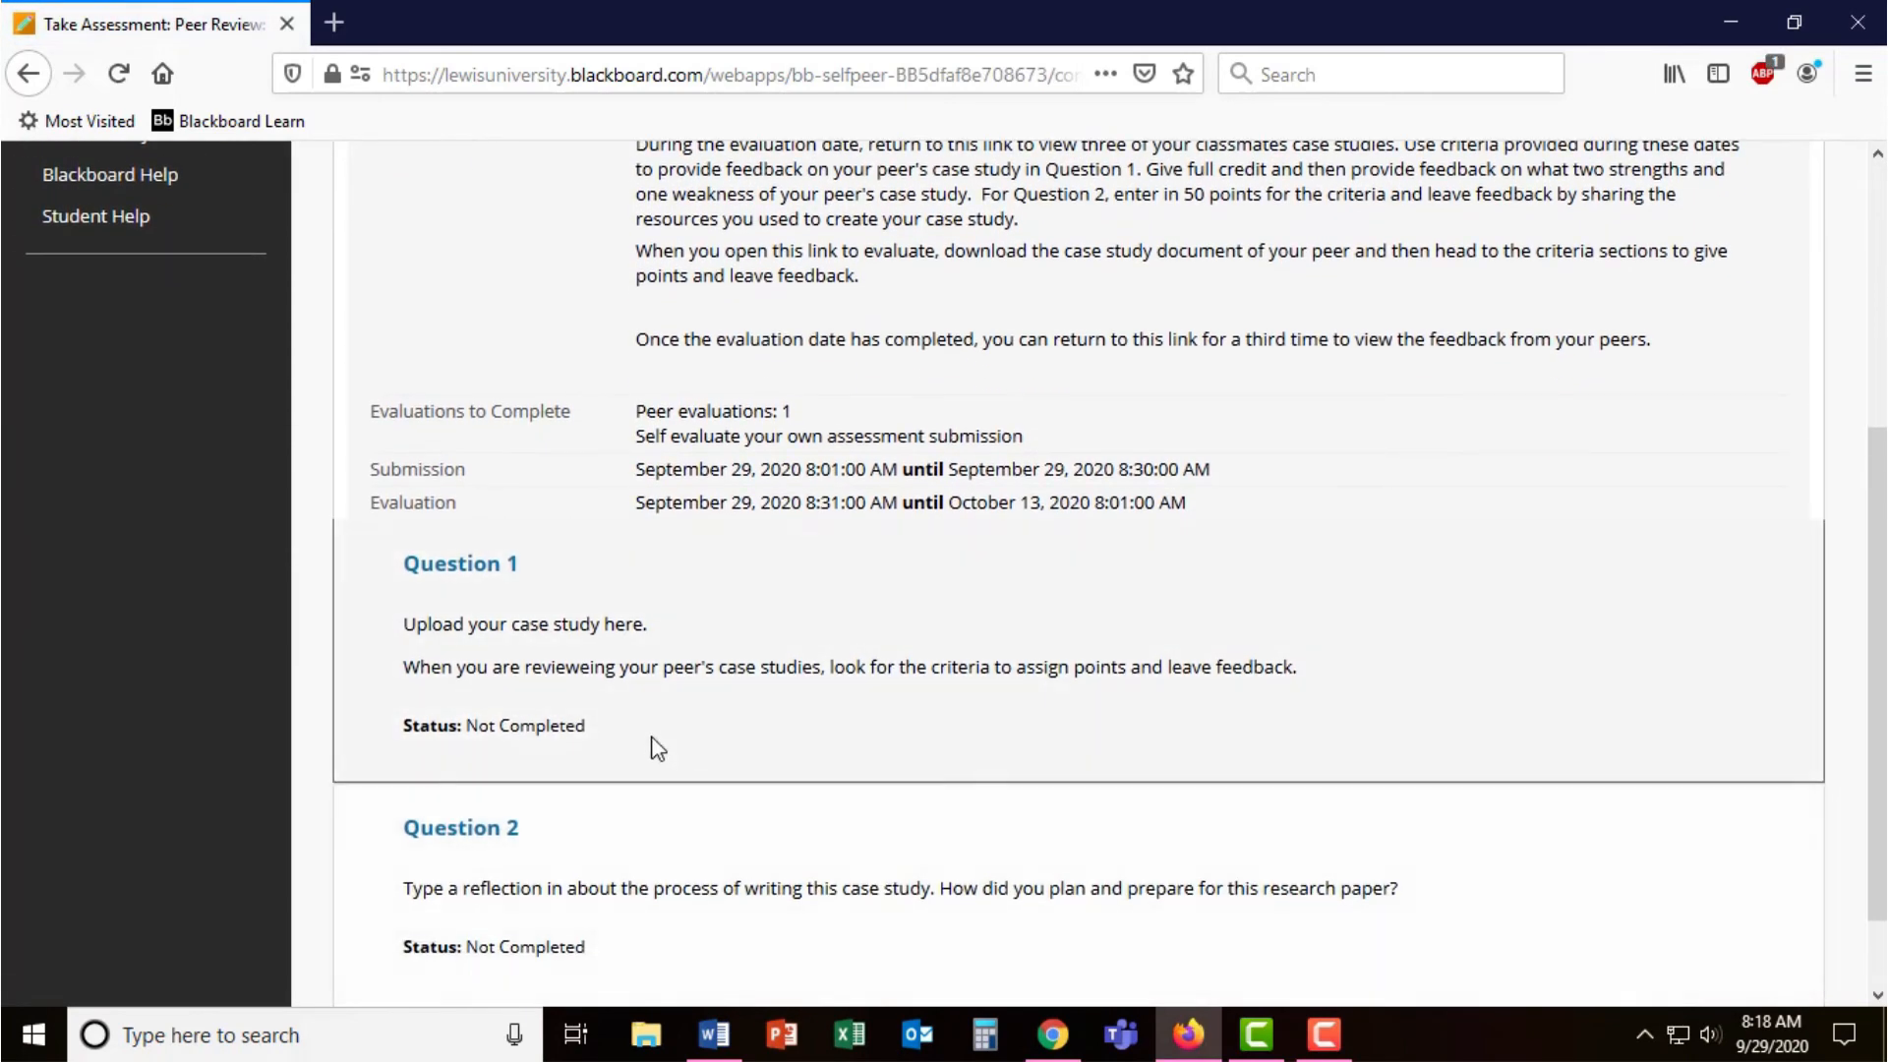
click(460, 564)
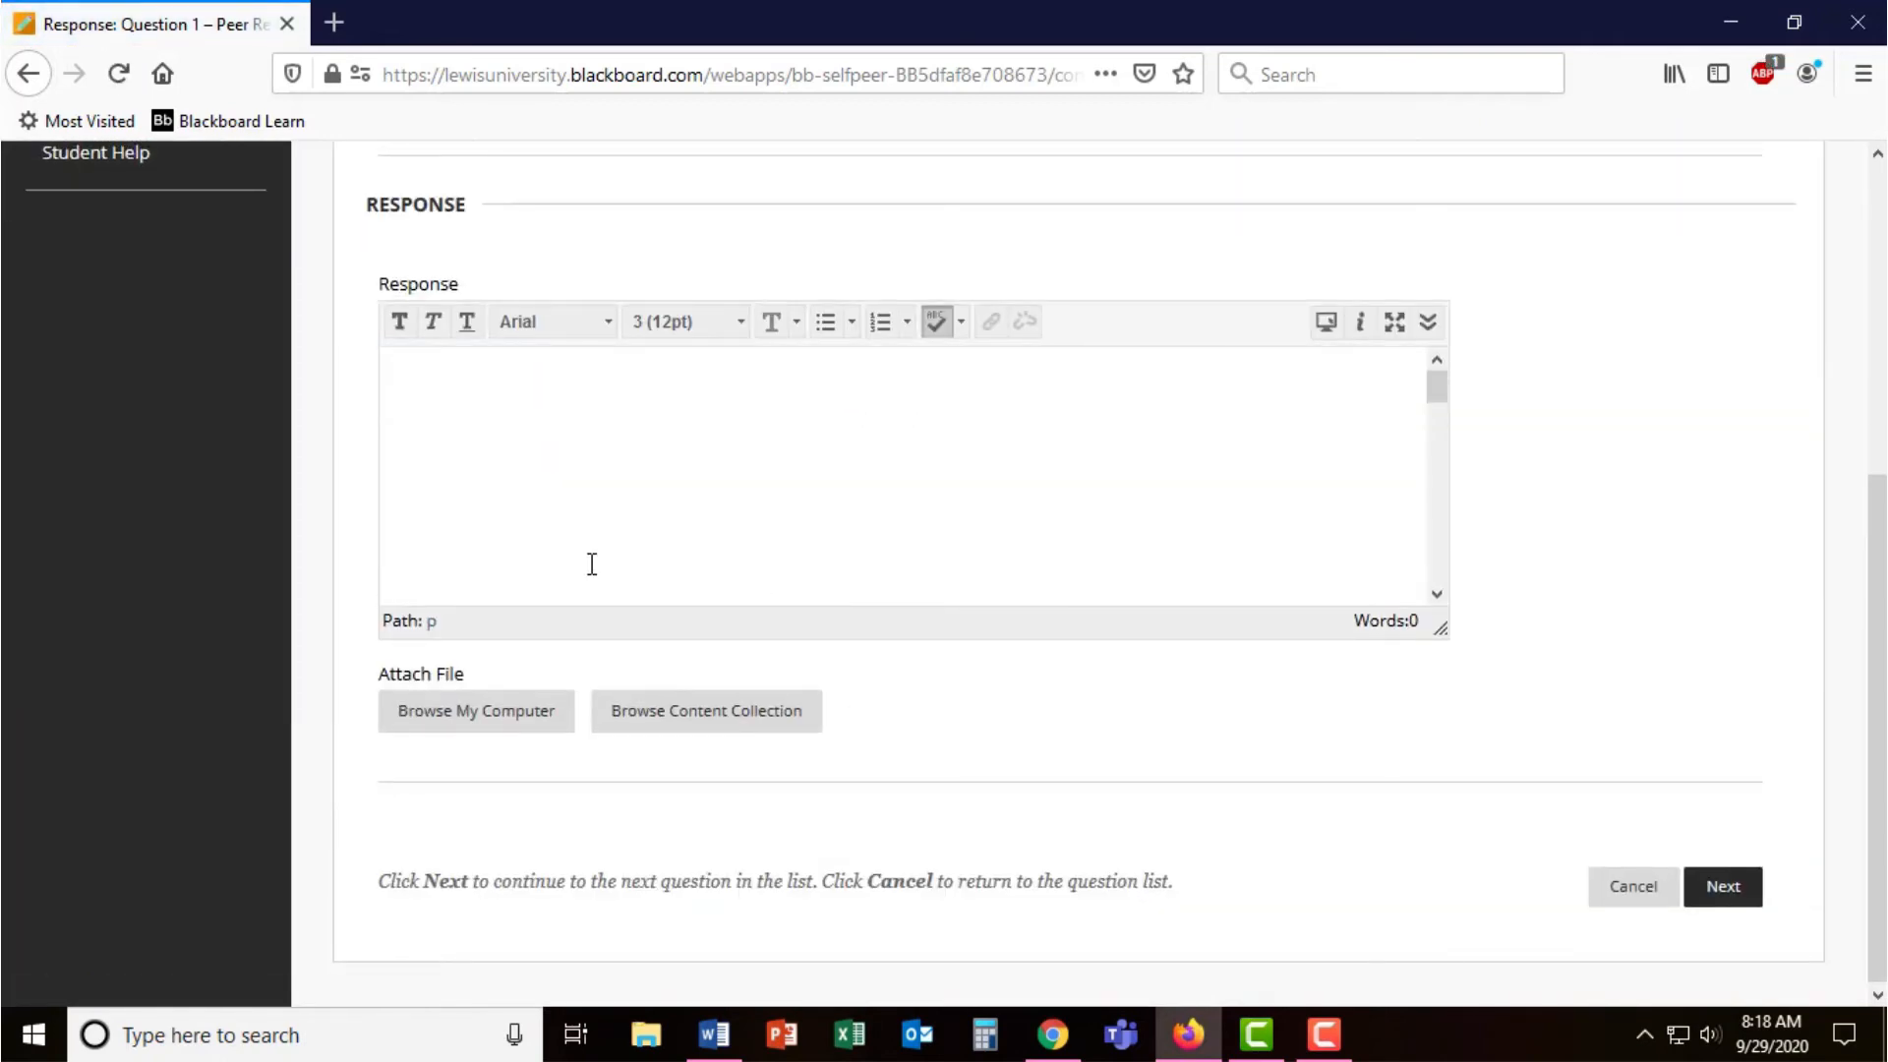
scroll(590, 563, up, 1)
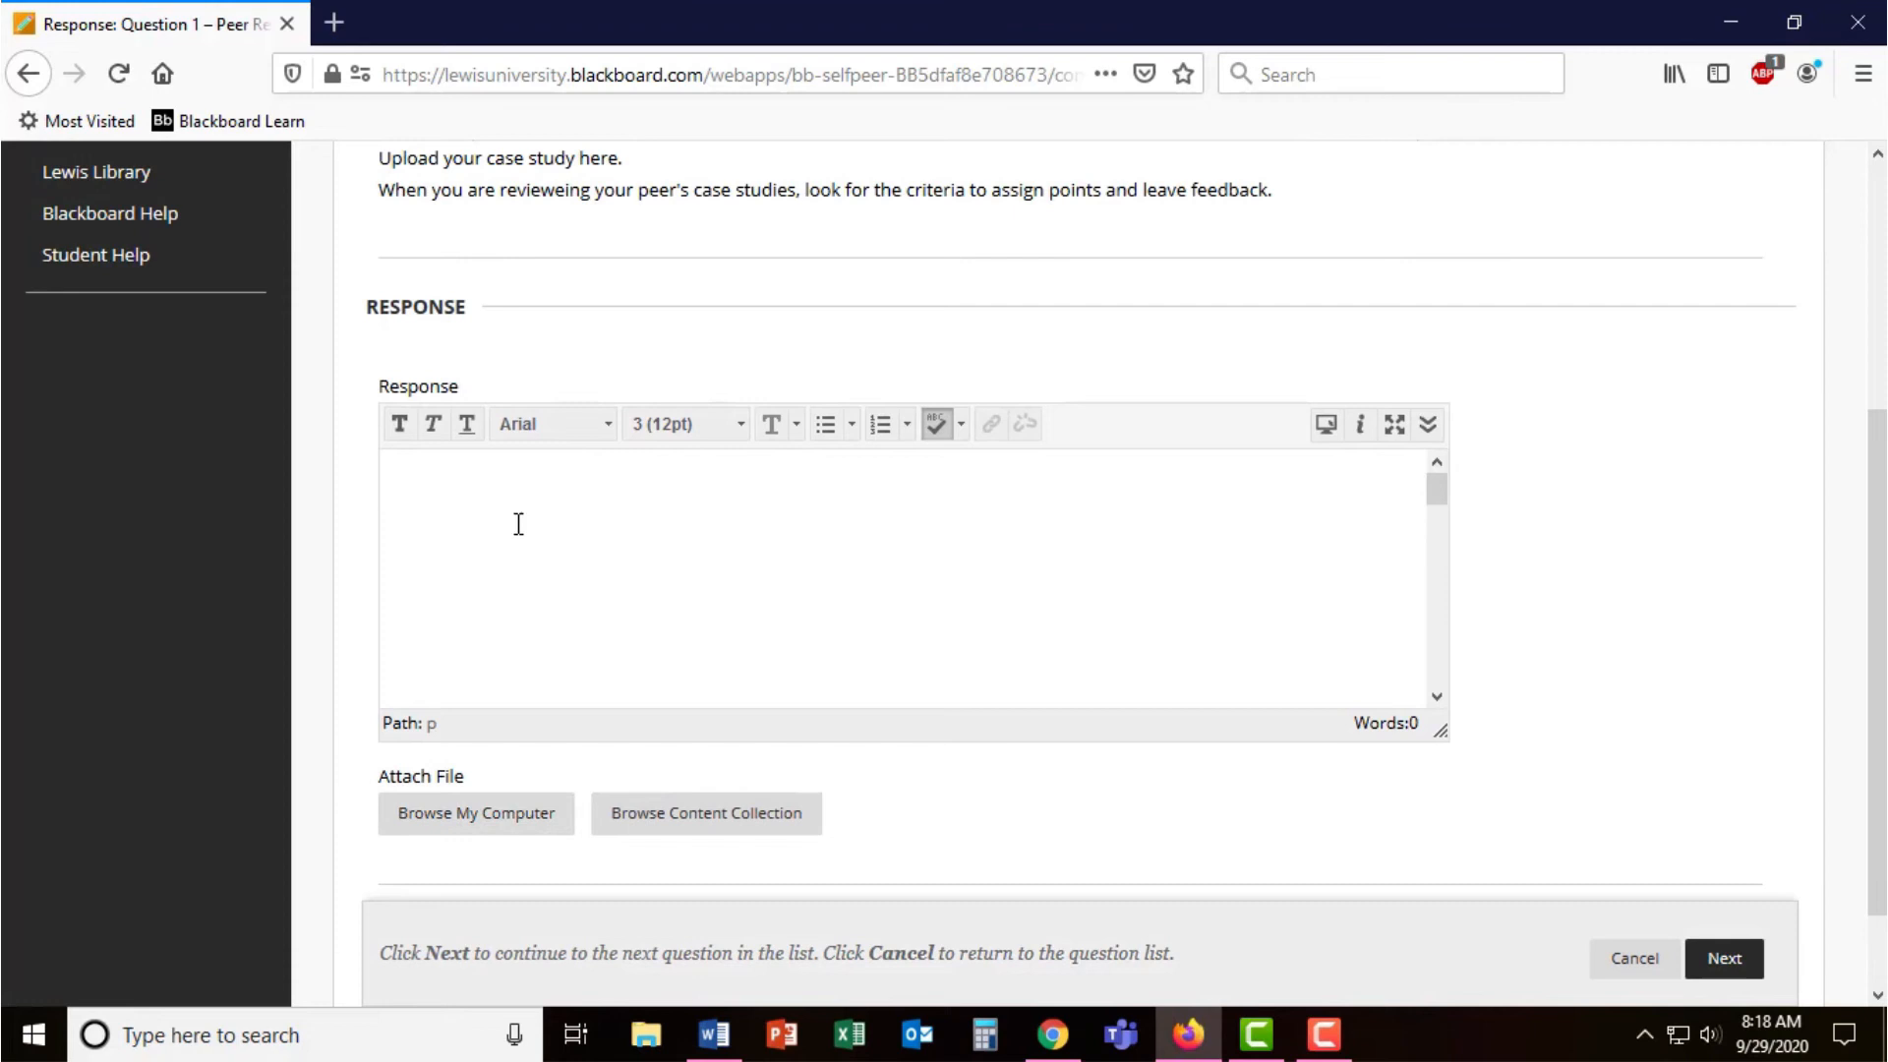
- Attach Congress Person Paper.doc from Downloads as the Question 1 response and continue to Question 2
click(516, 820)
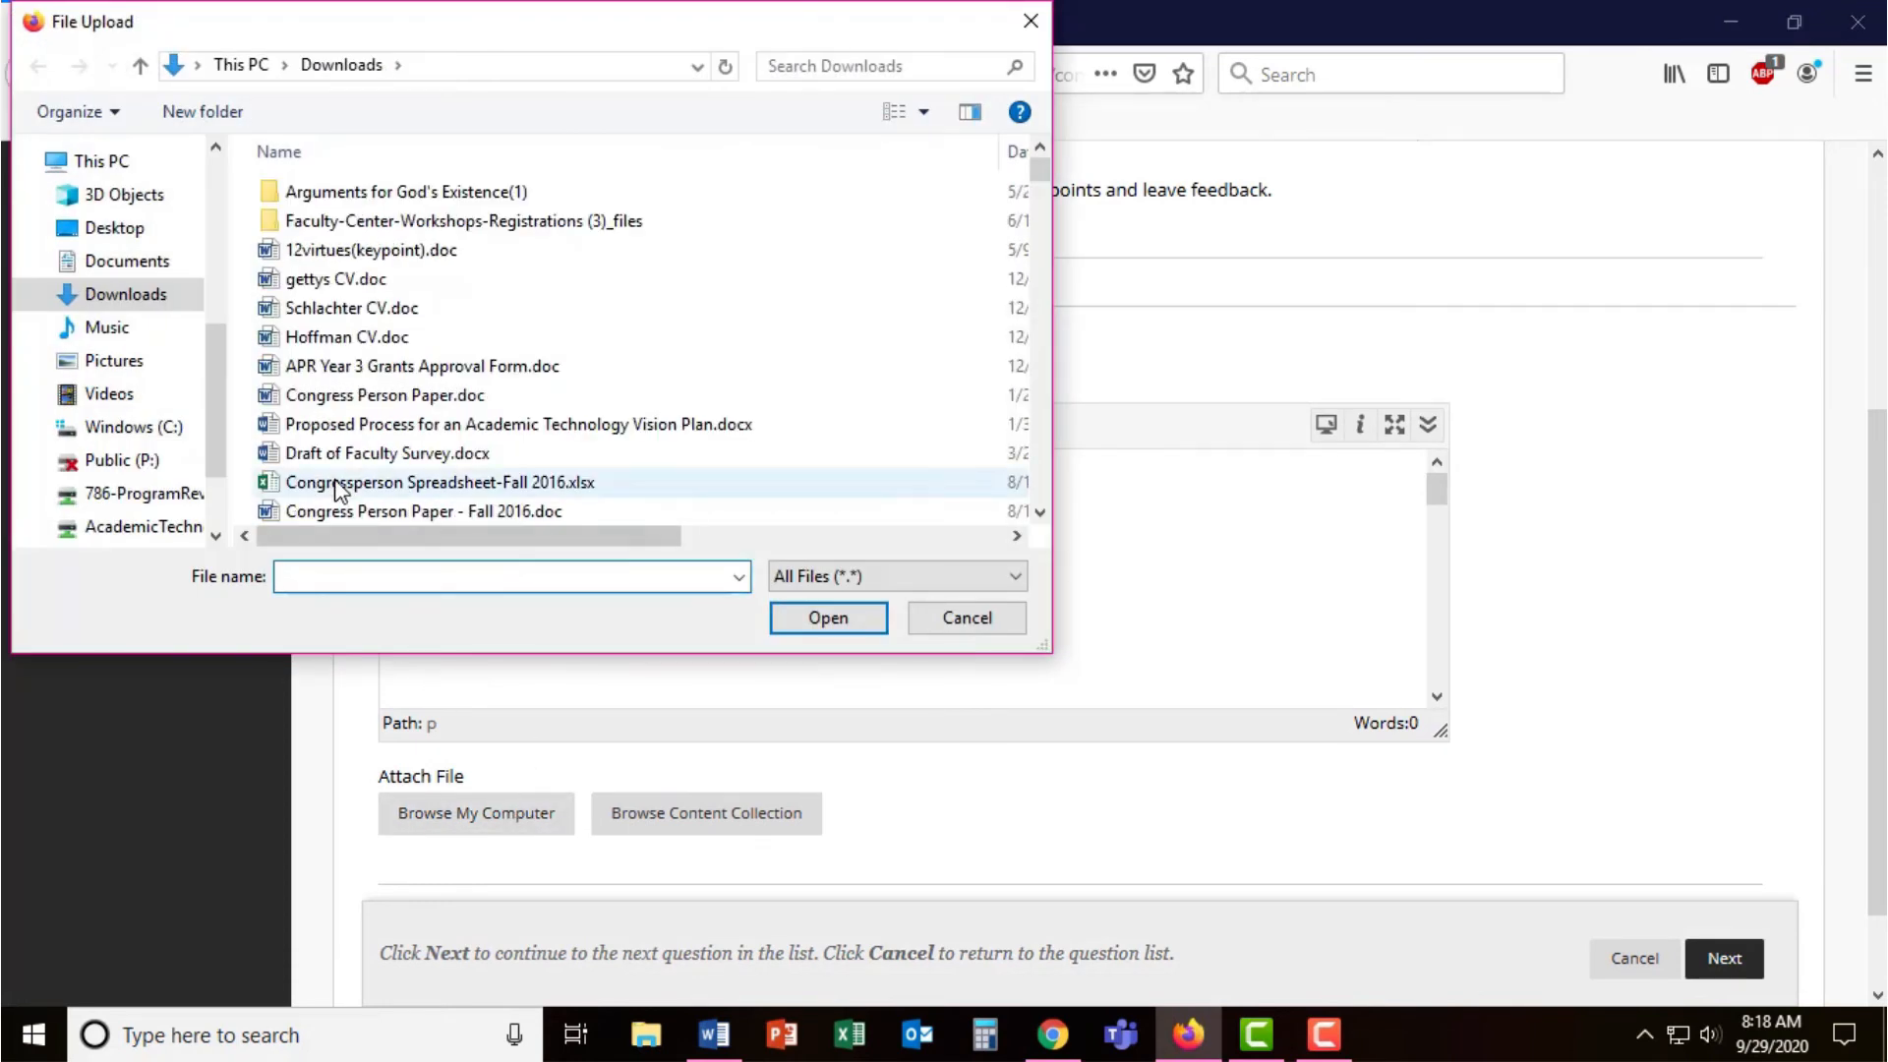
double_click(384, 396)
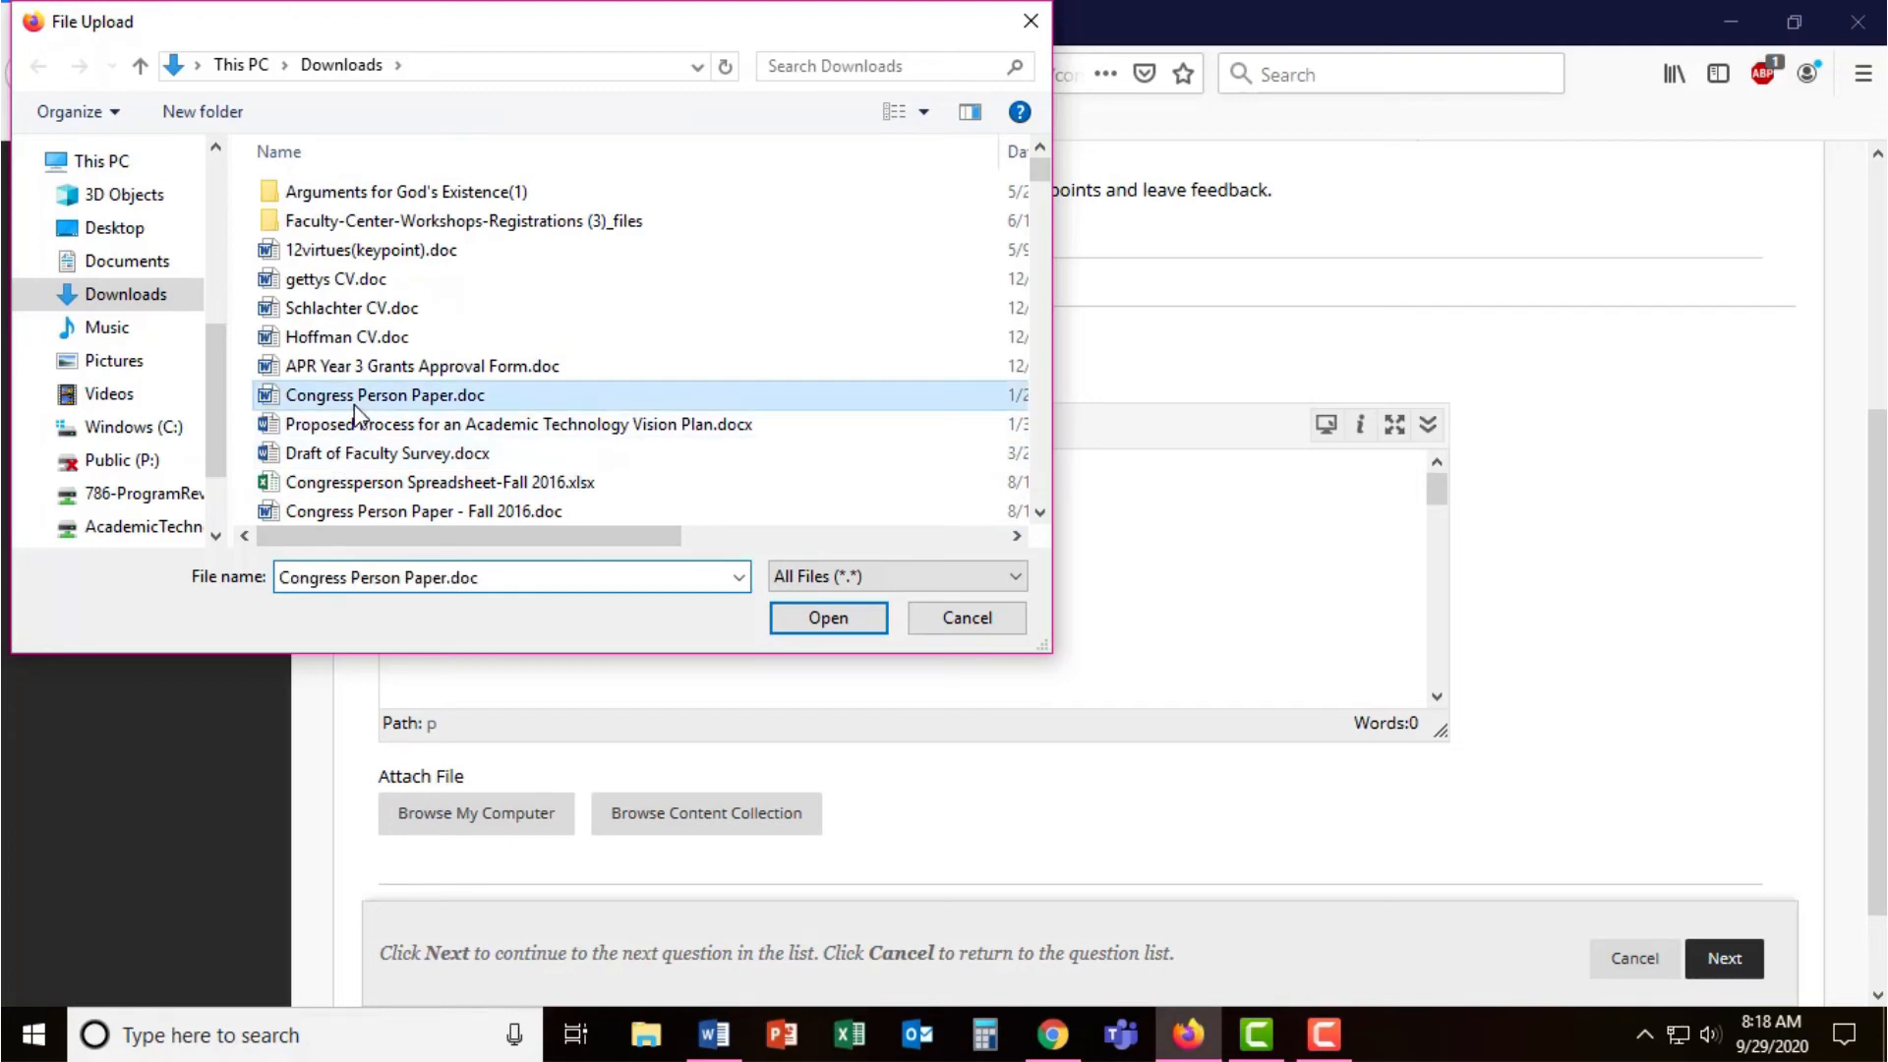
scroll(1409, 871, down, 1)
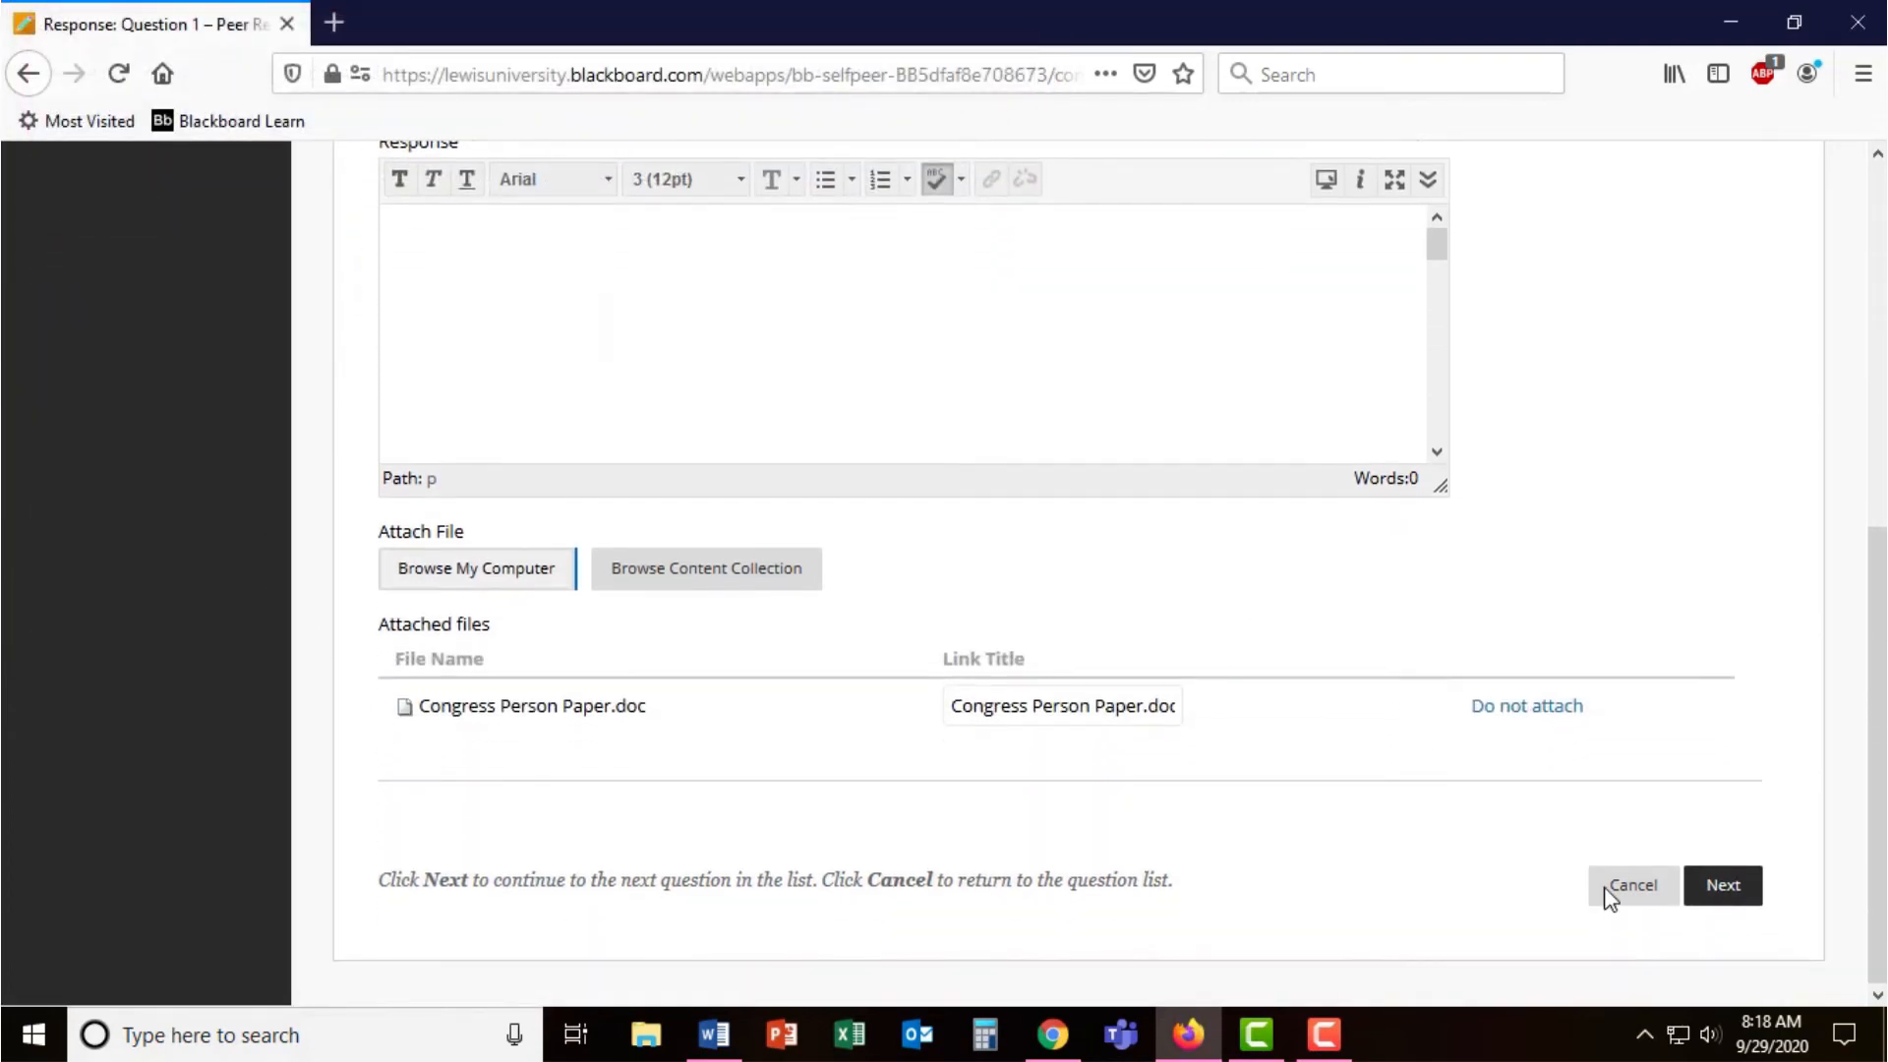
click(1723, 886)
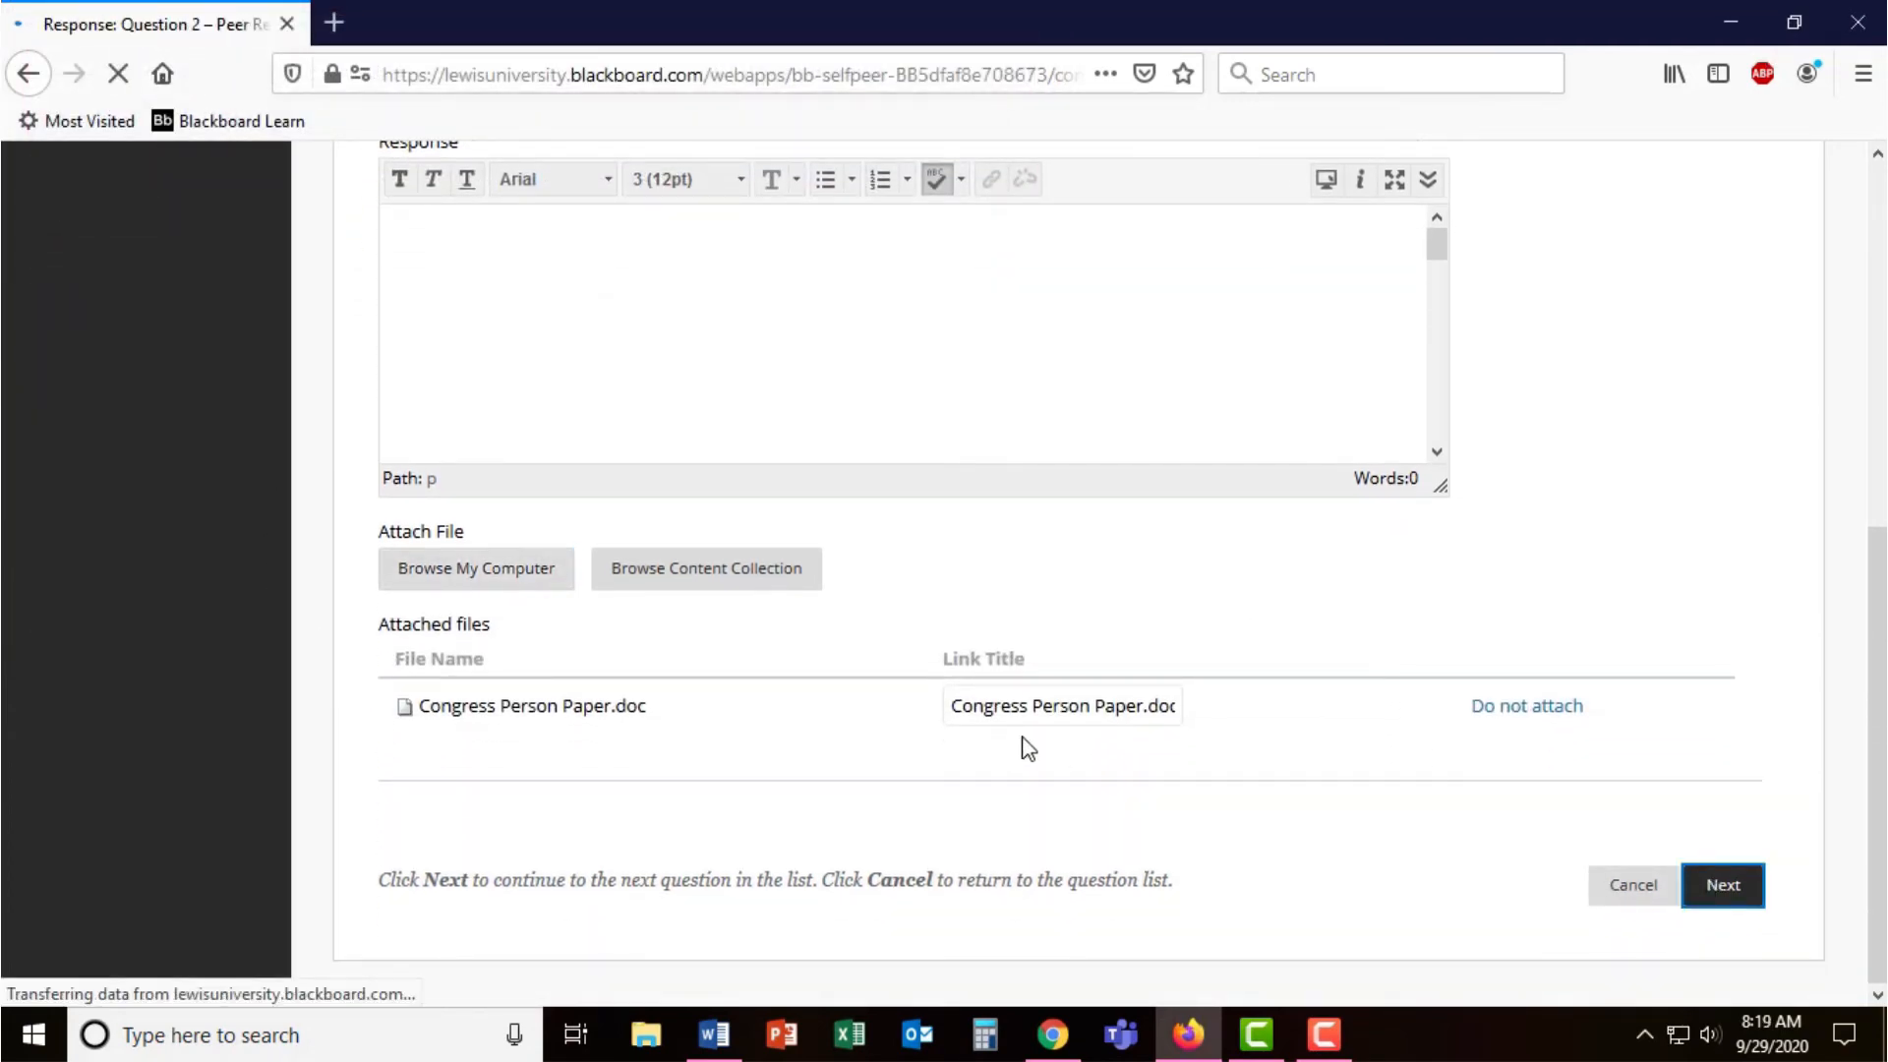
scroll(841, 649, down, 5)
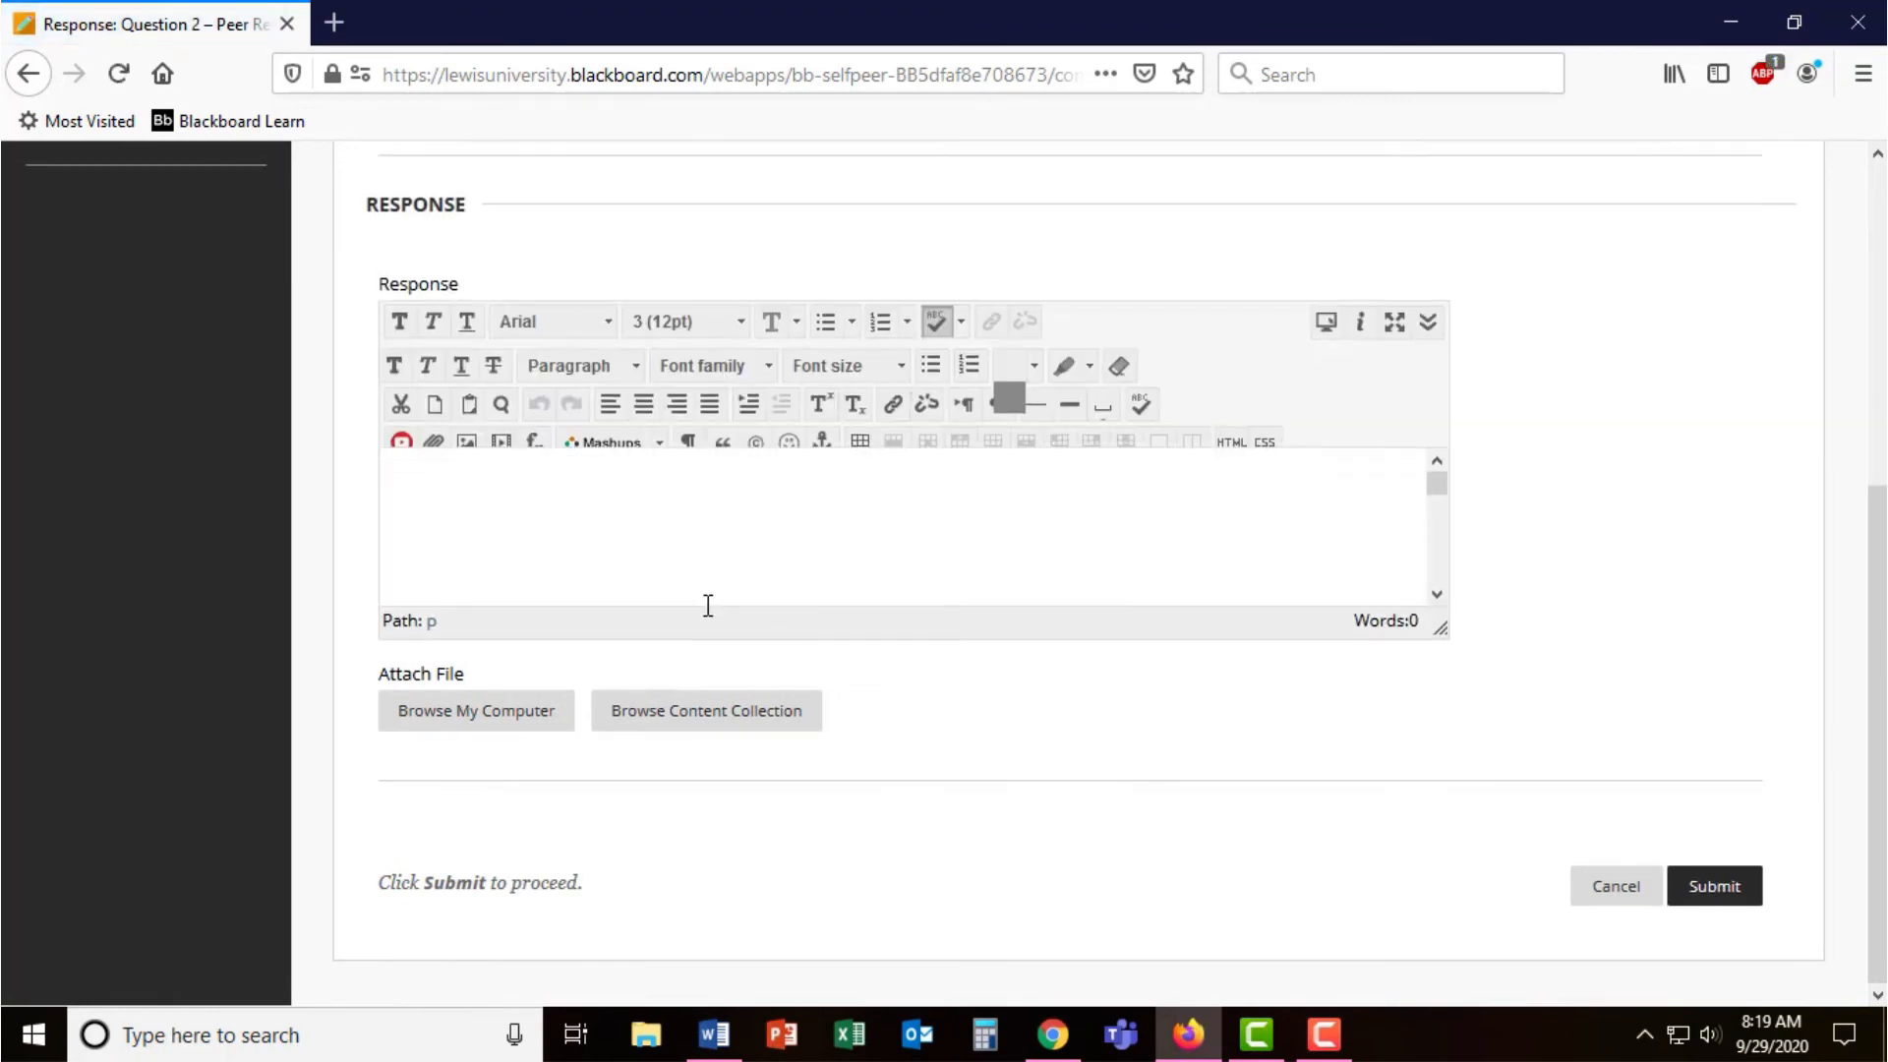
- Write 'Reflection' as the Question 2 response and submit it
click(1427, 323)
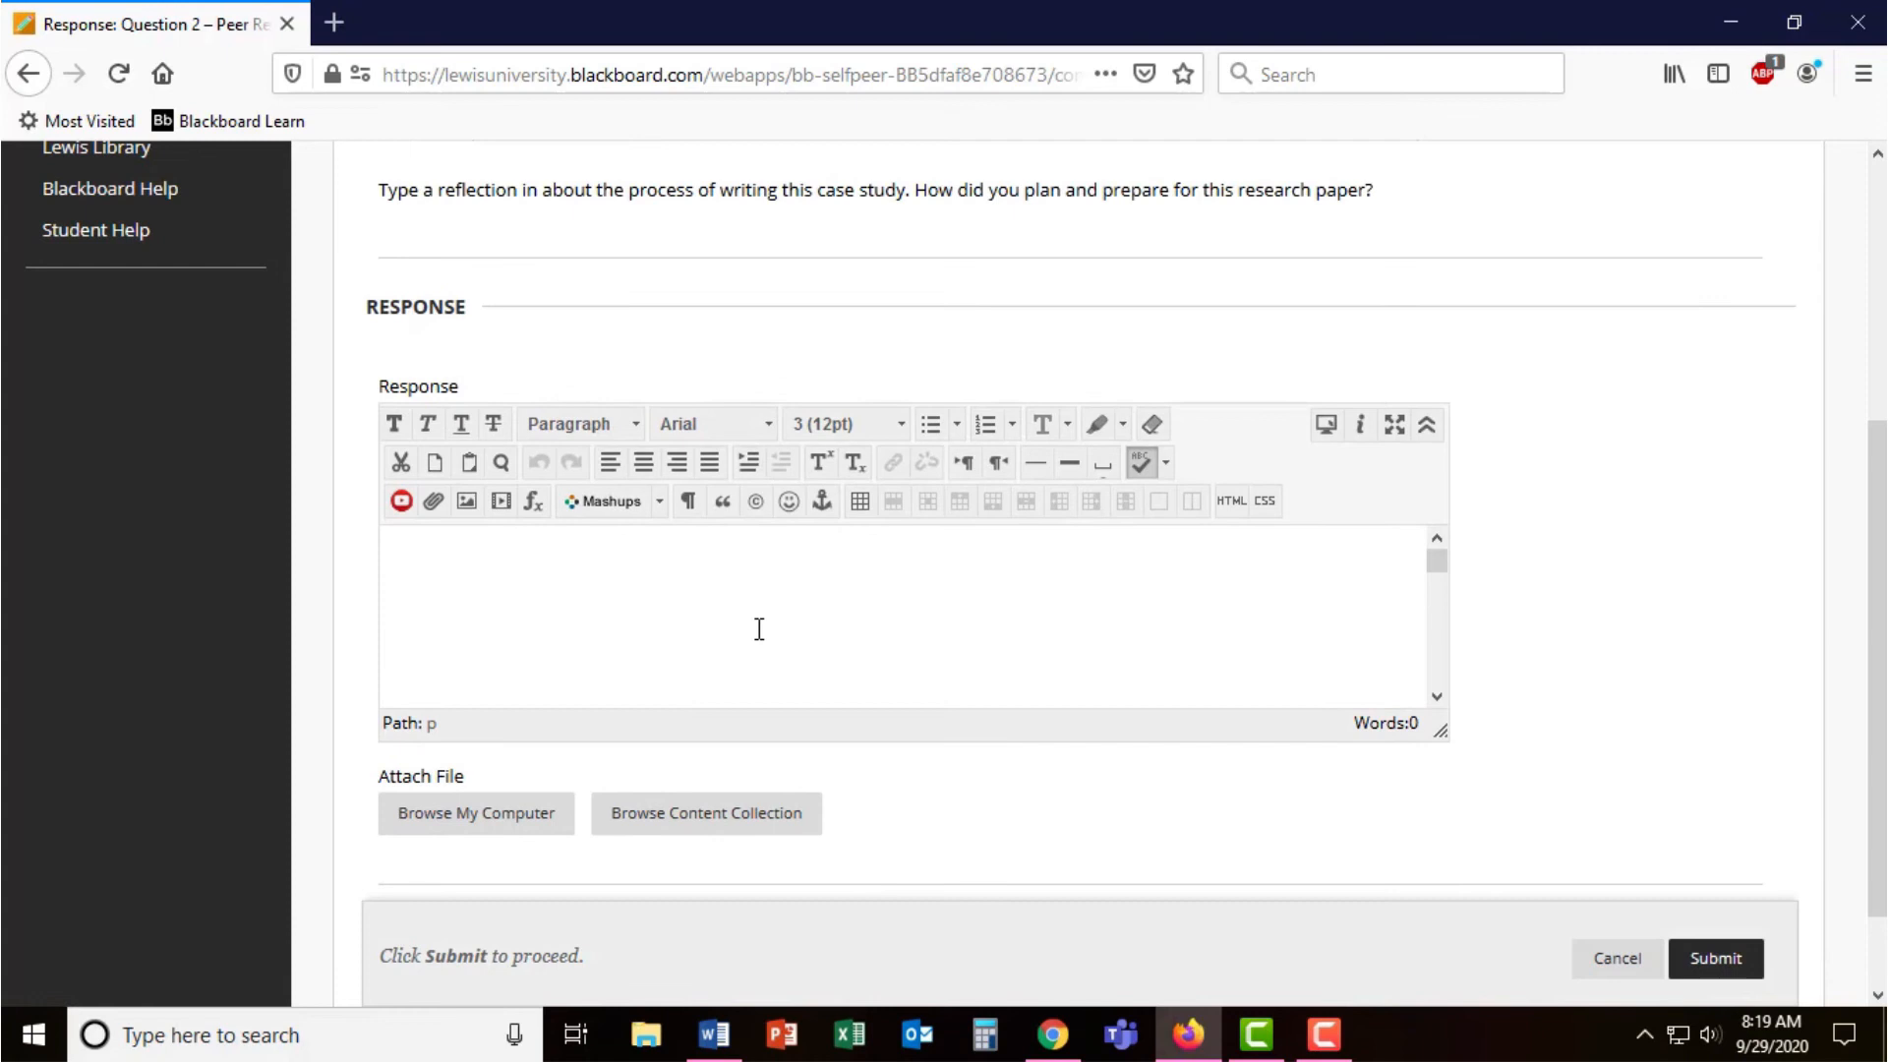
scroll(758, 630, up, 3)
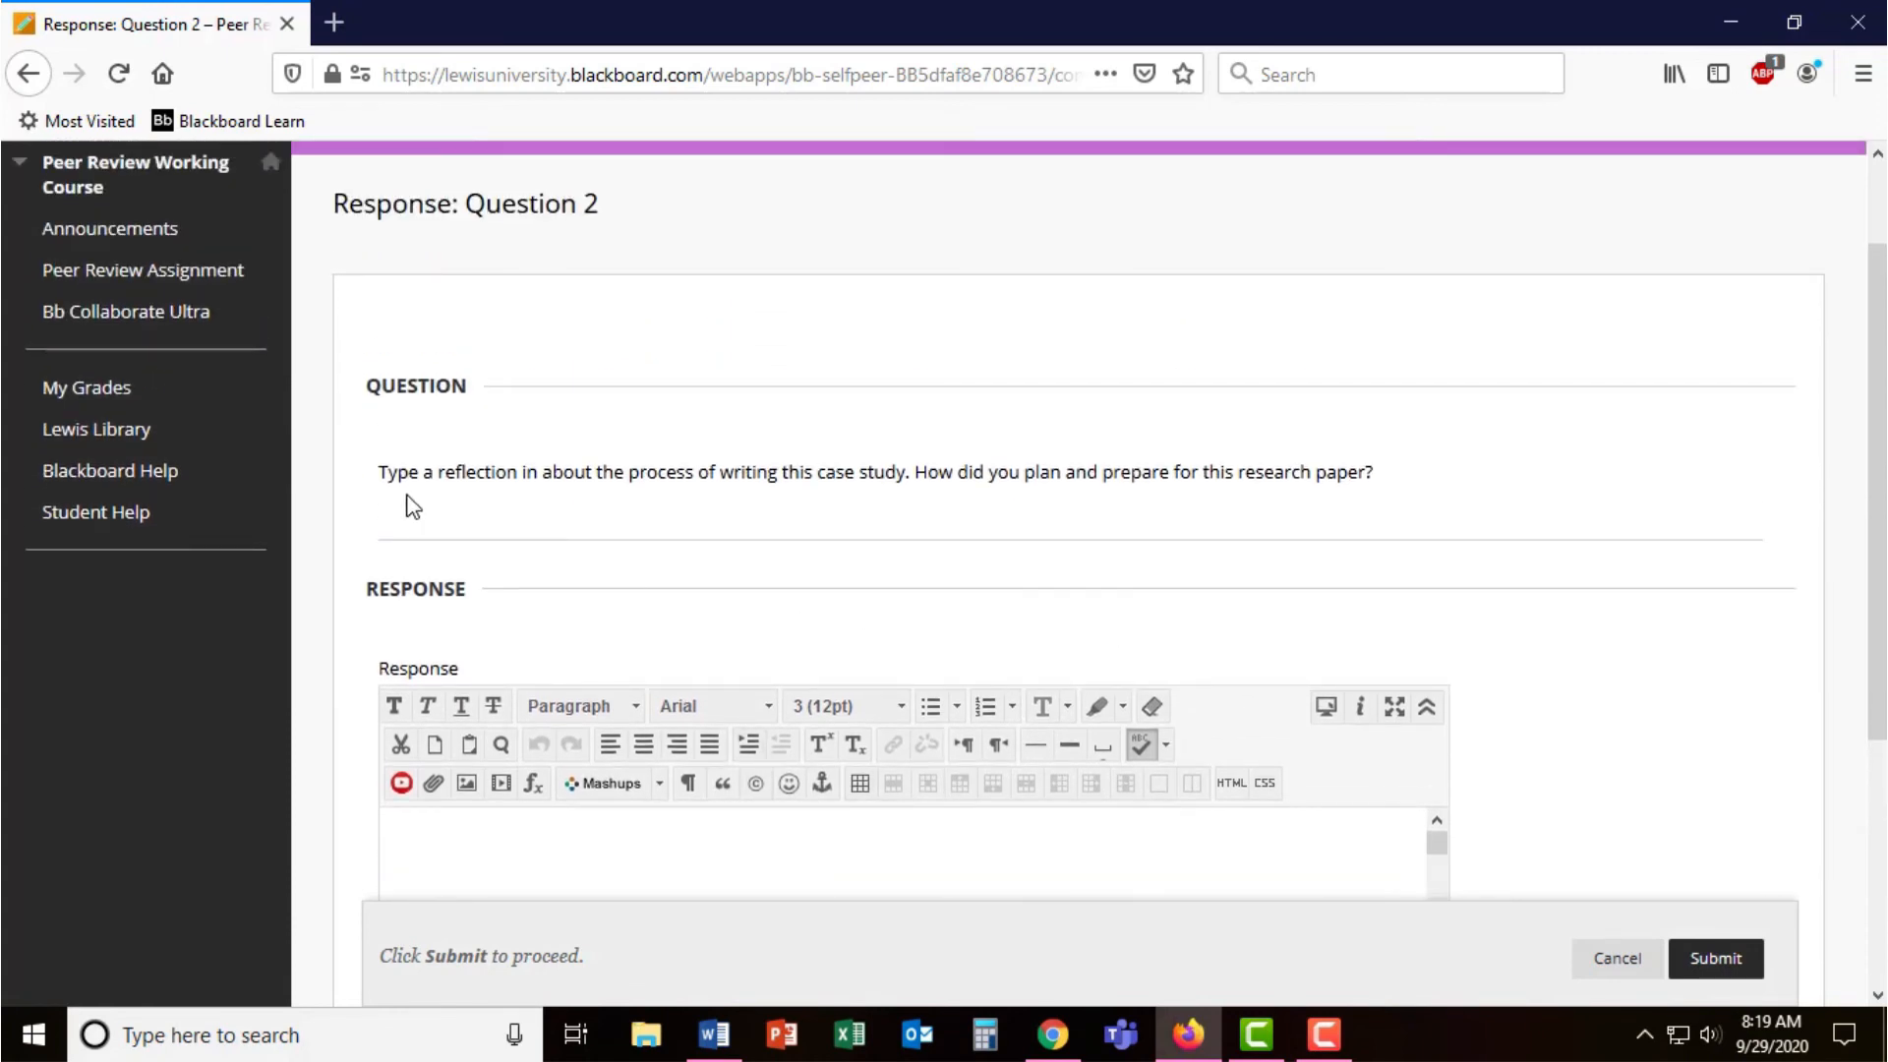
scroll(583, 507, down, 1)
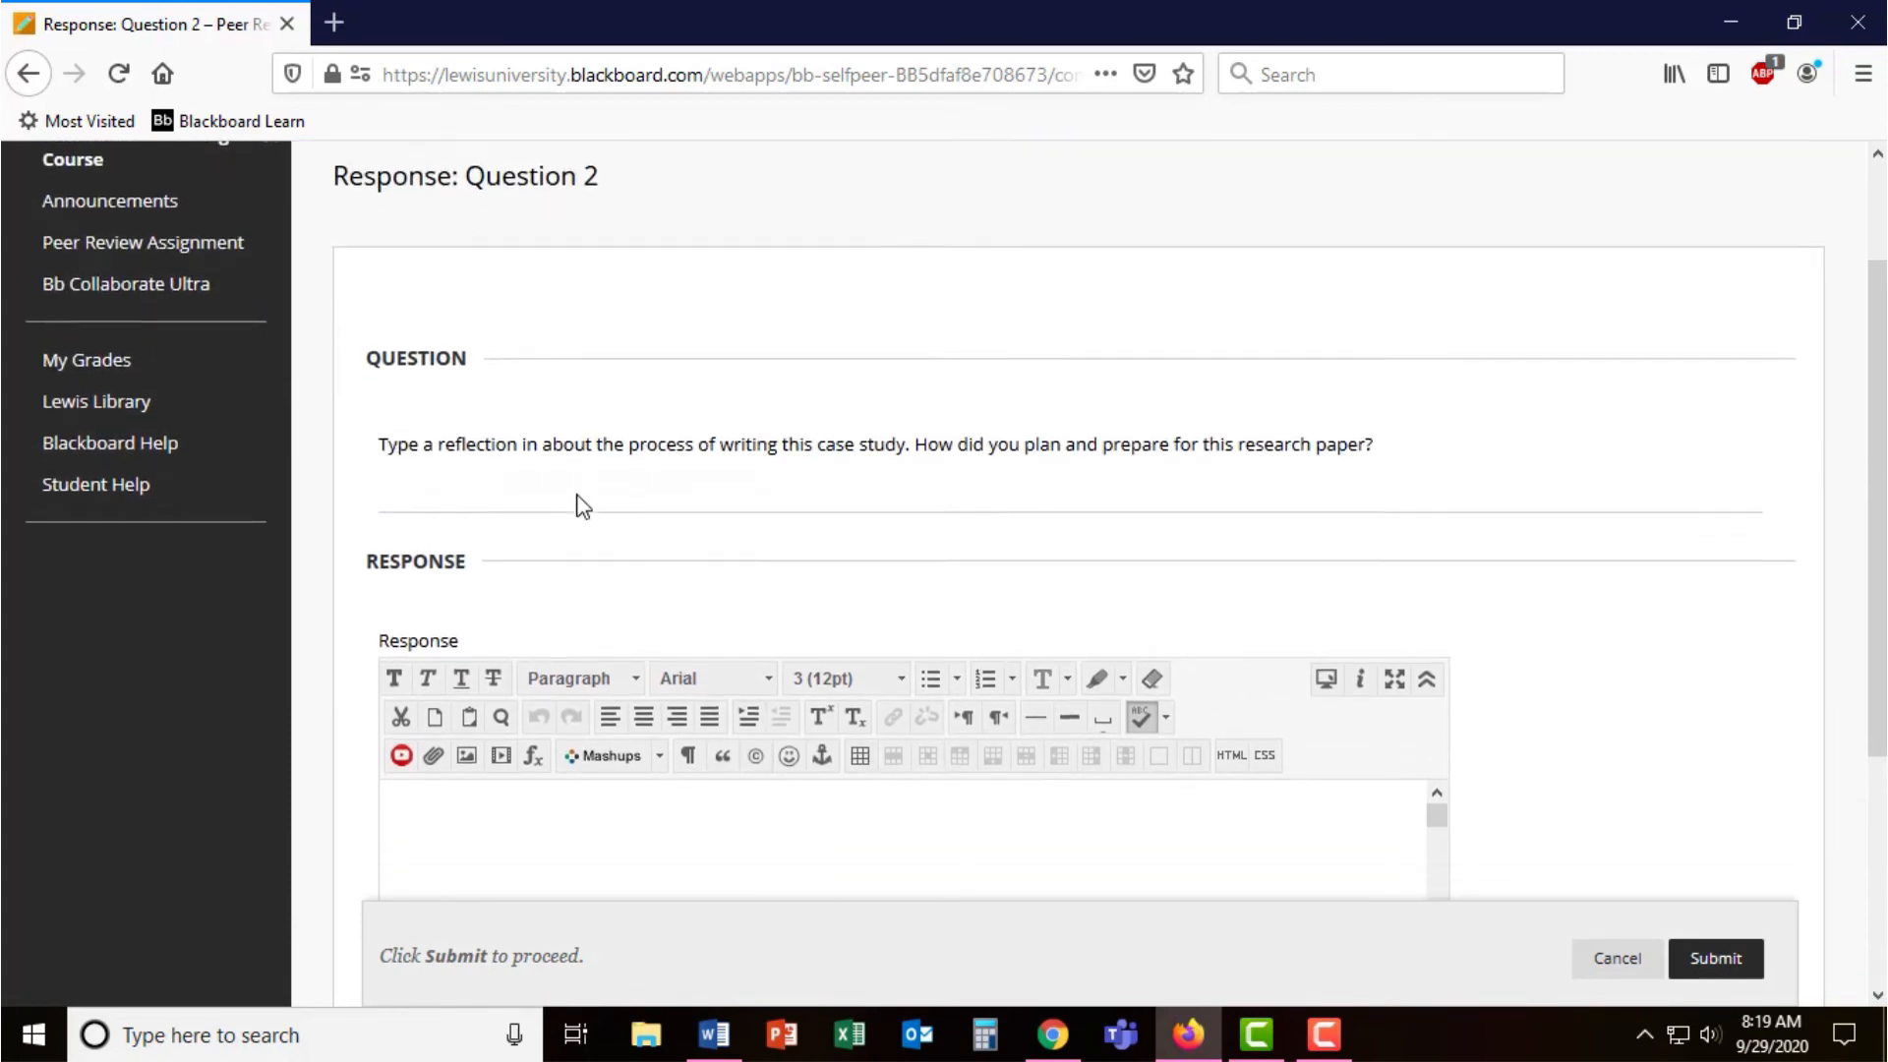
scroll(584, 506, down, 1)
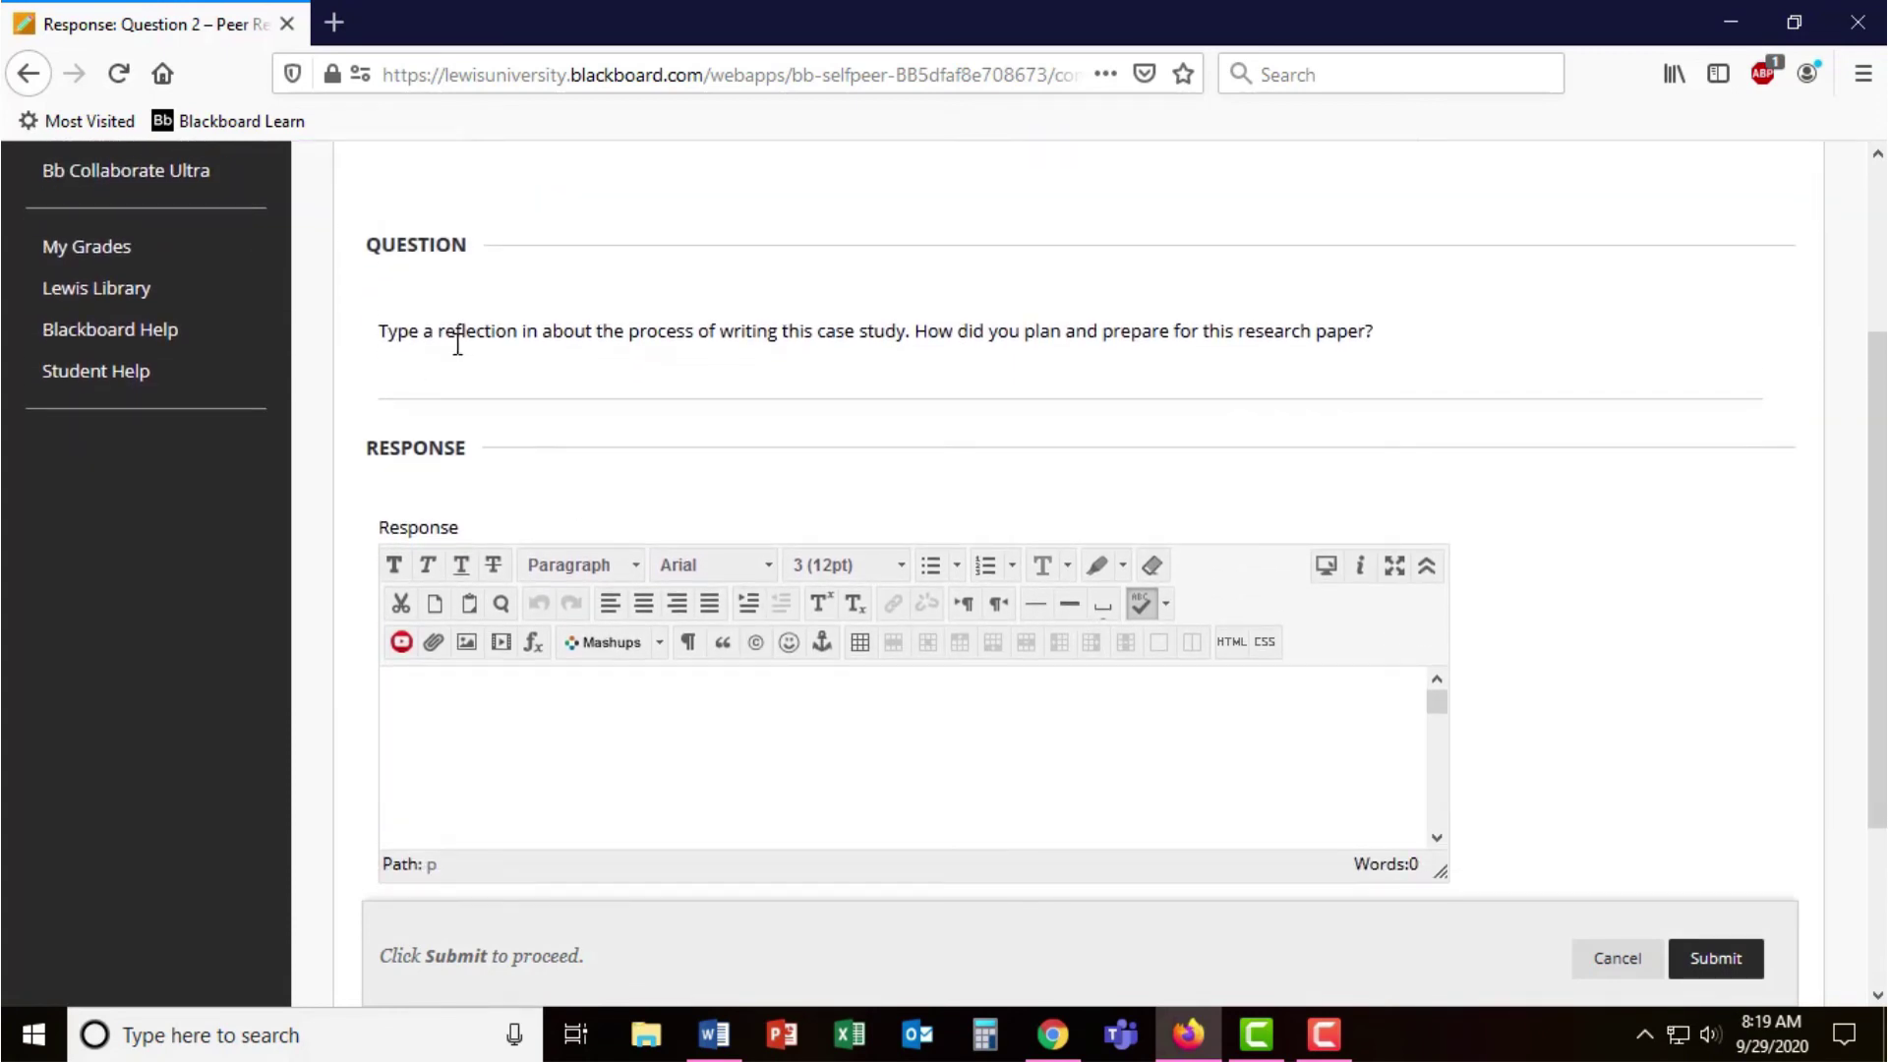
click(573, 745)
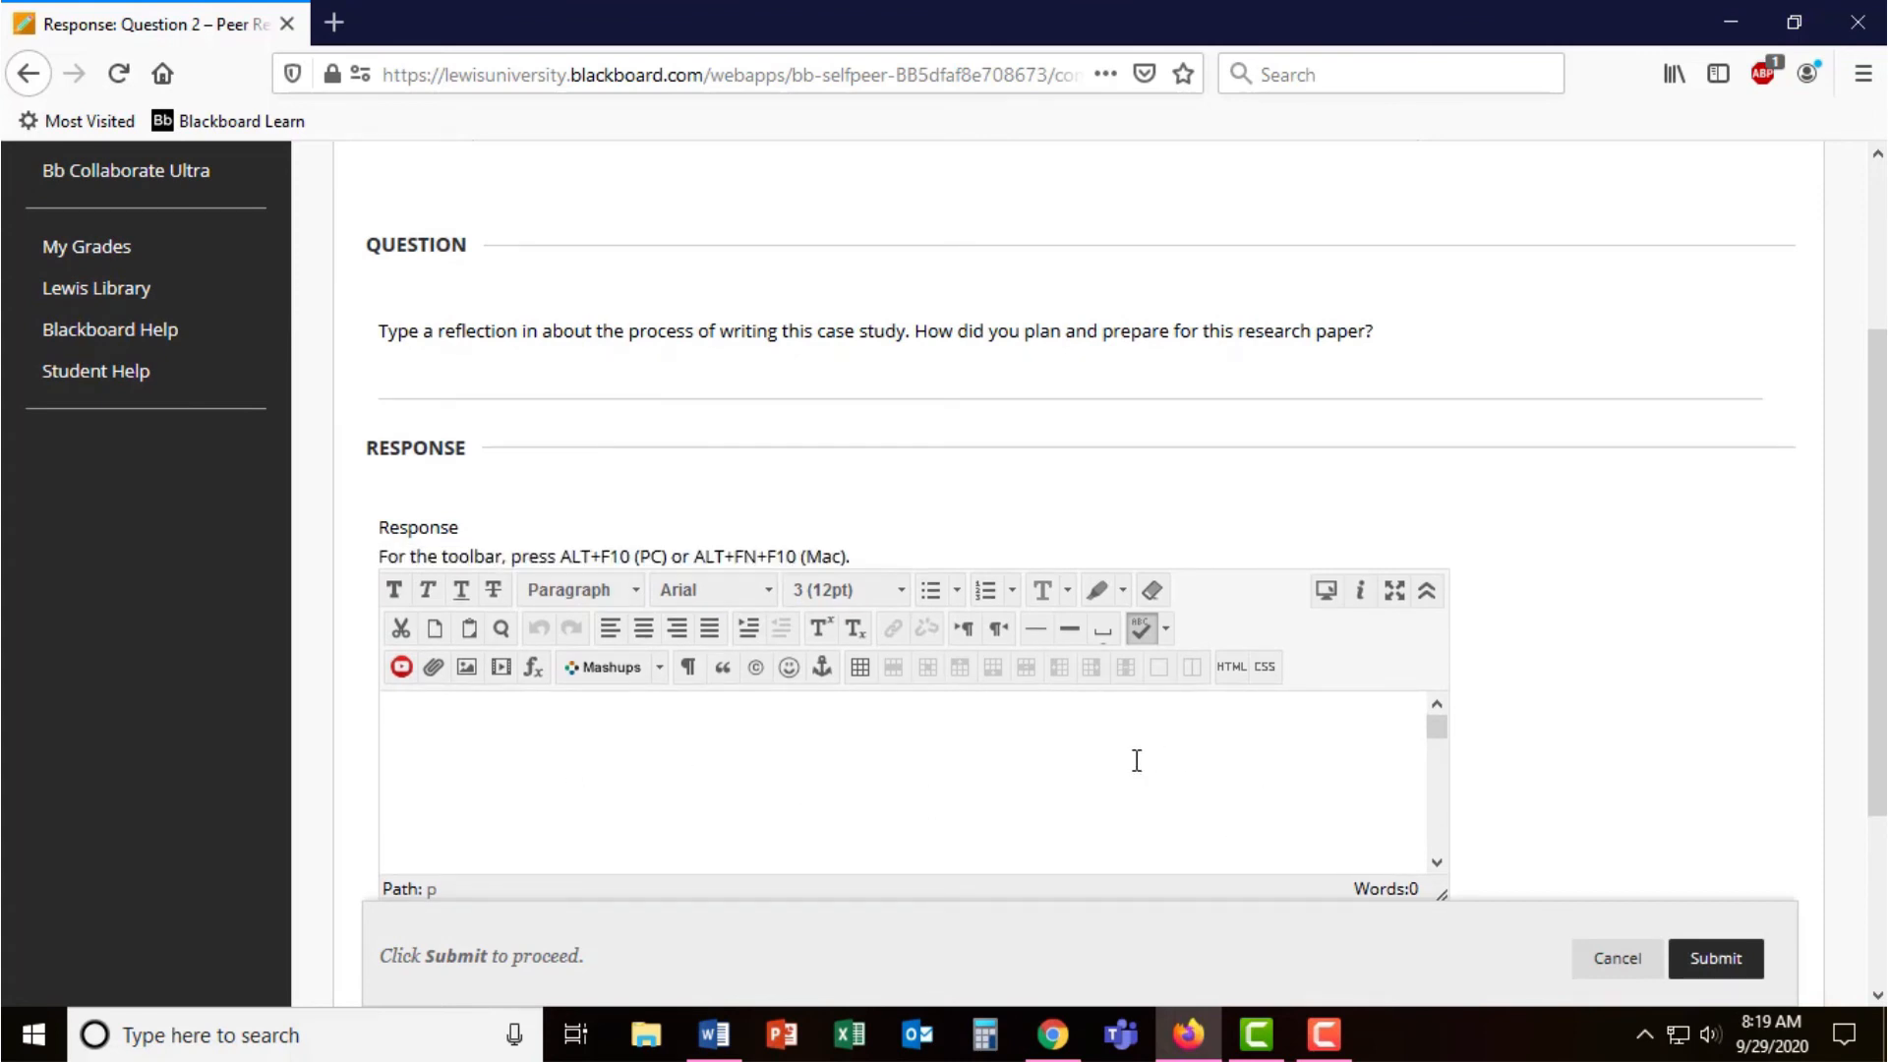
text(Reflection)
click(1716, 958)
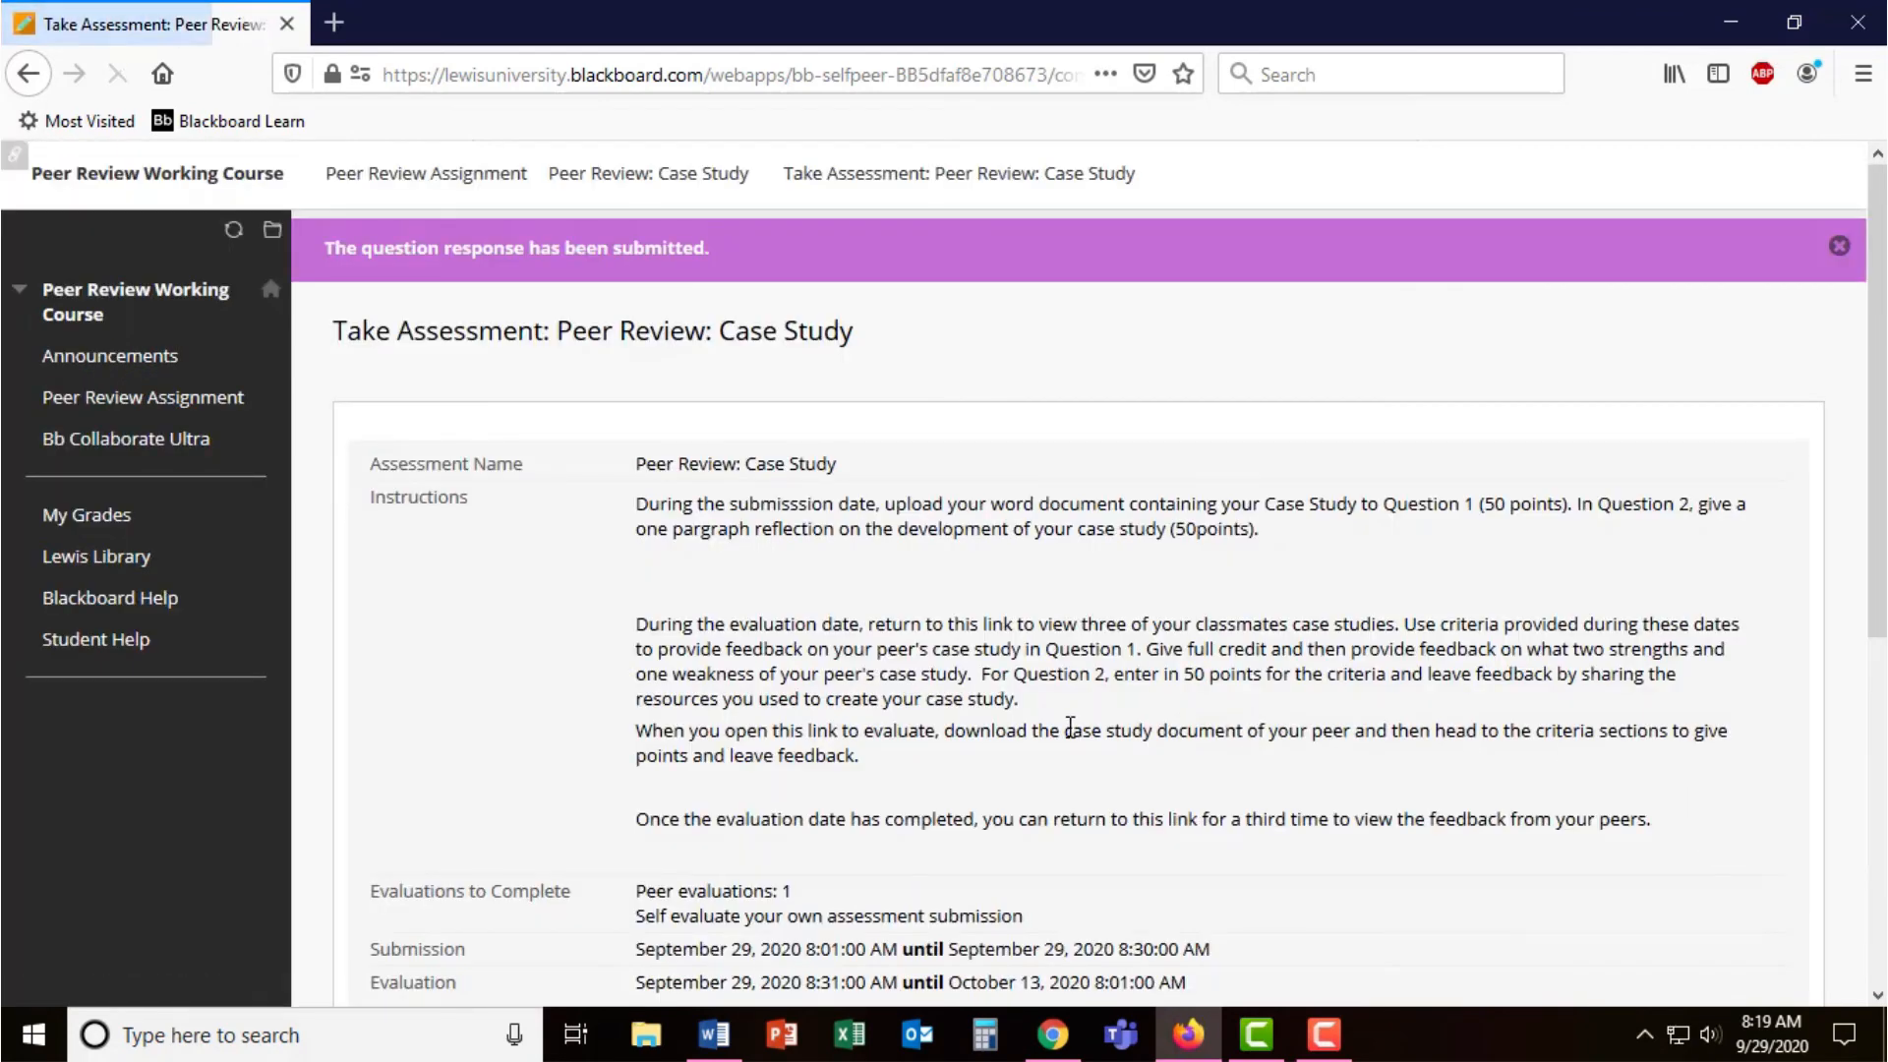
scroll(1095, 627, down, 5)
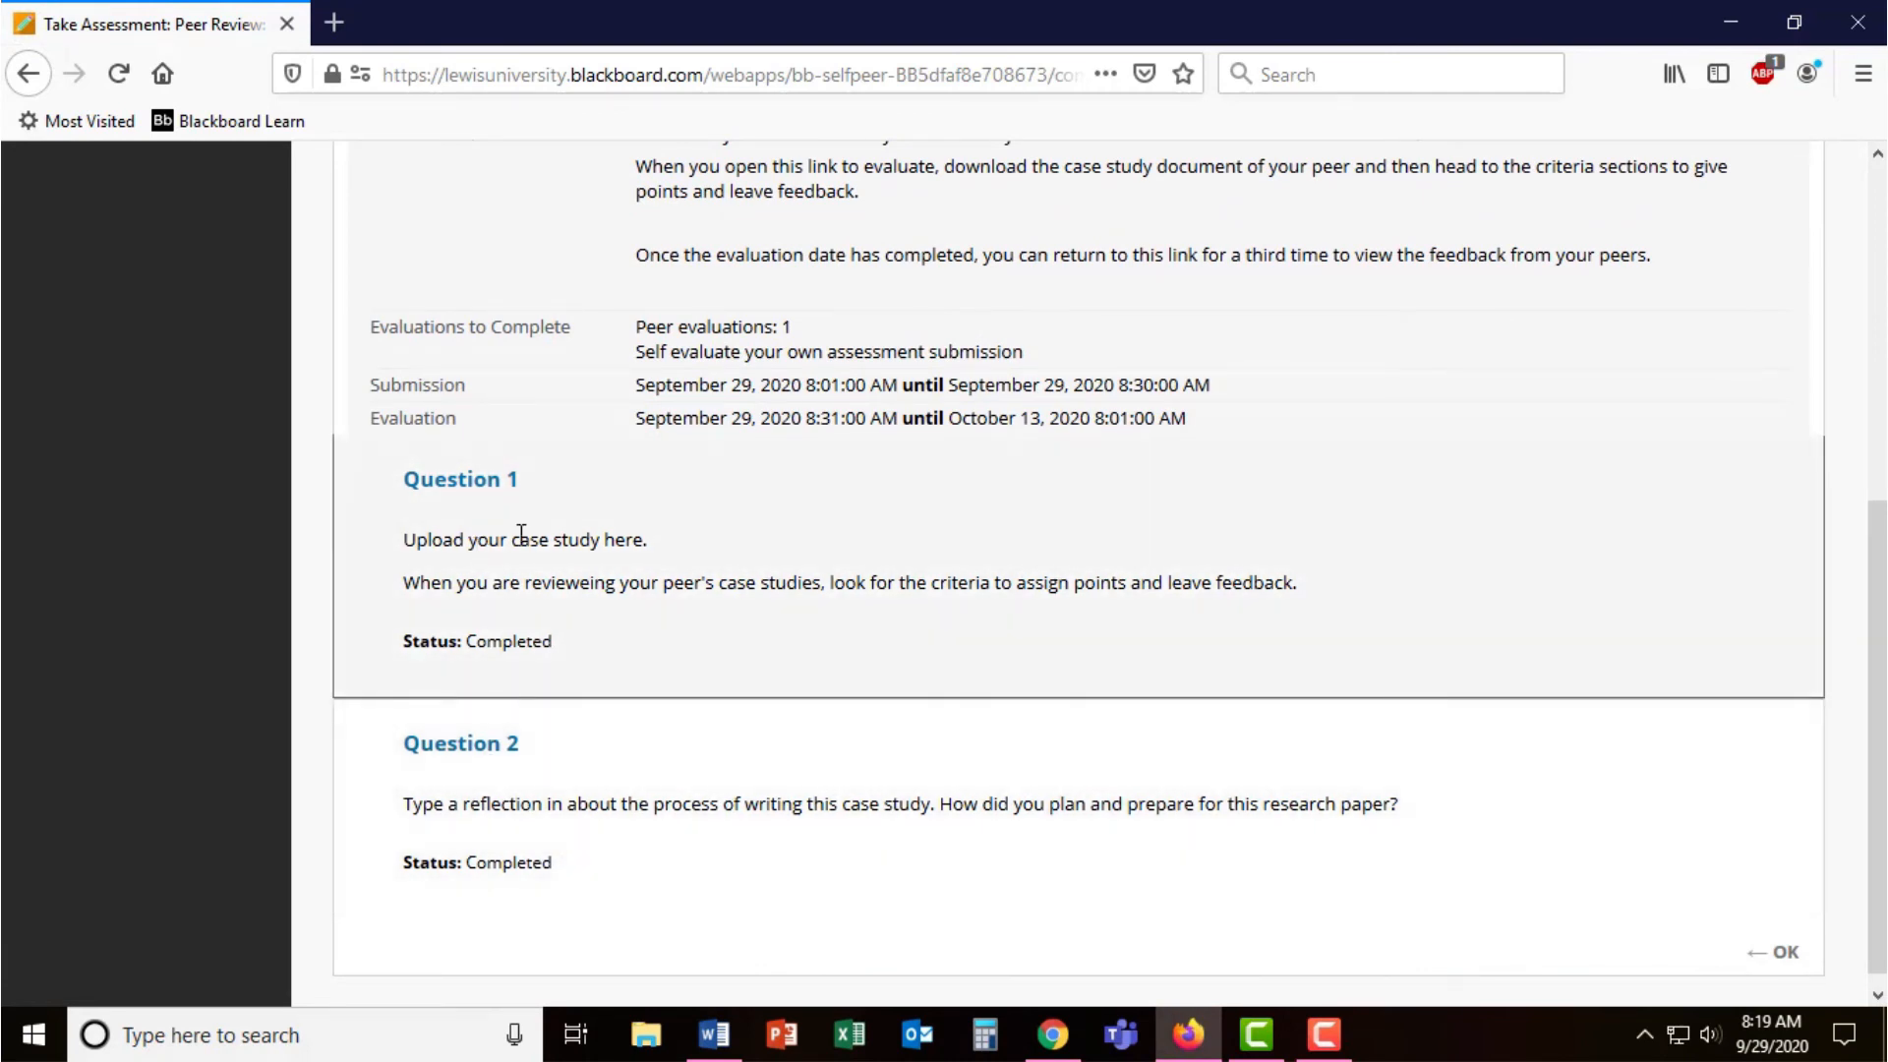
- Highlight the Completed status of the questions on the Take Assessment page
drag(405, 385, 673, 386)
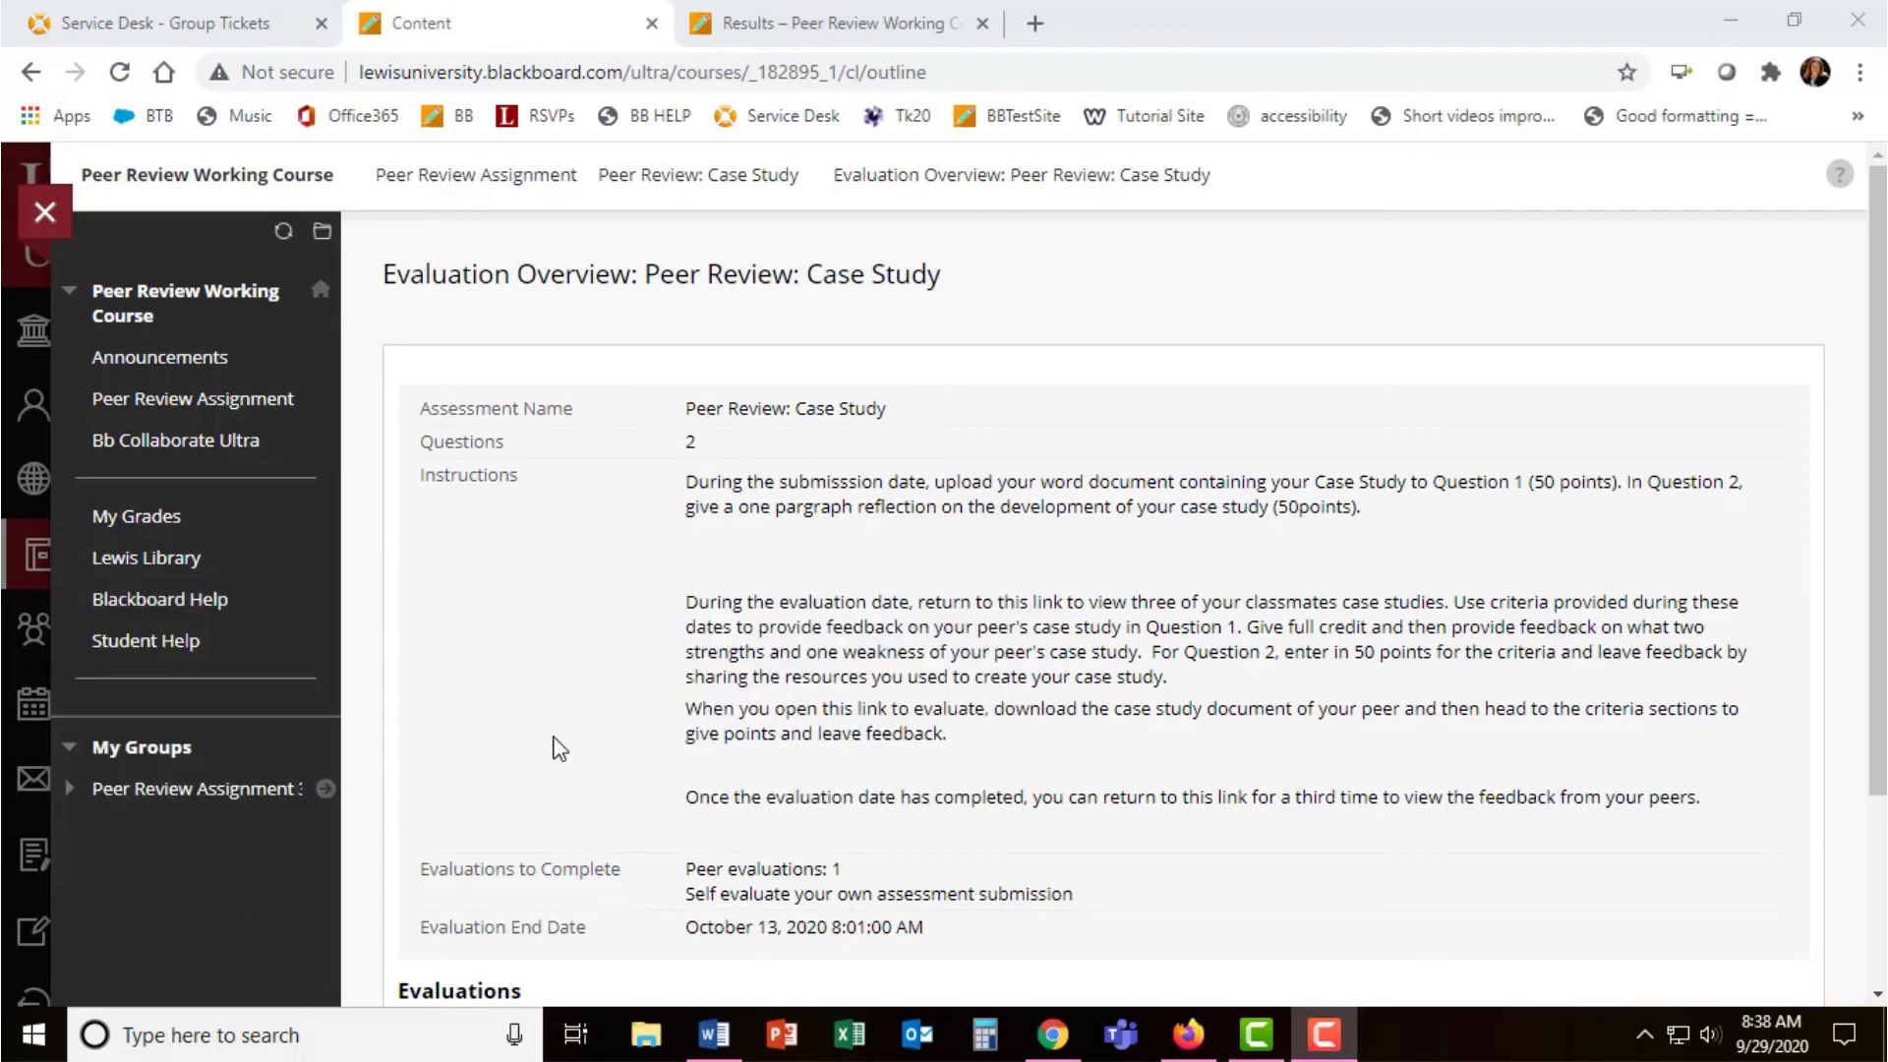
scroll(558, 746, down, 2)
scroll(559, 746, down, 2)
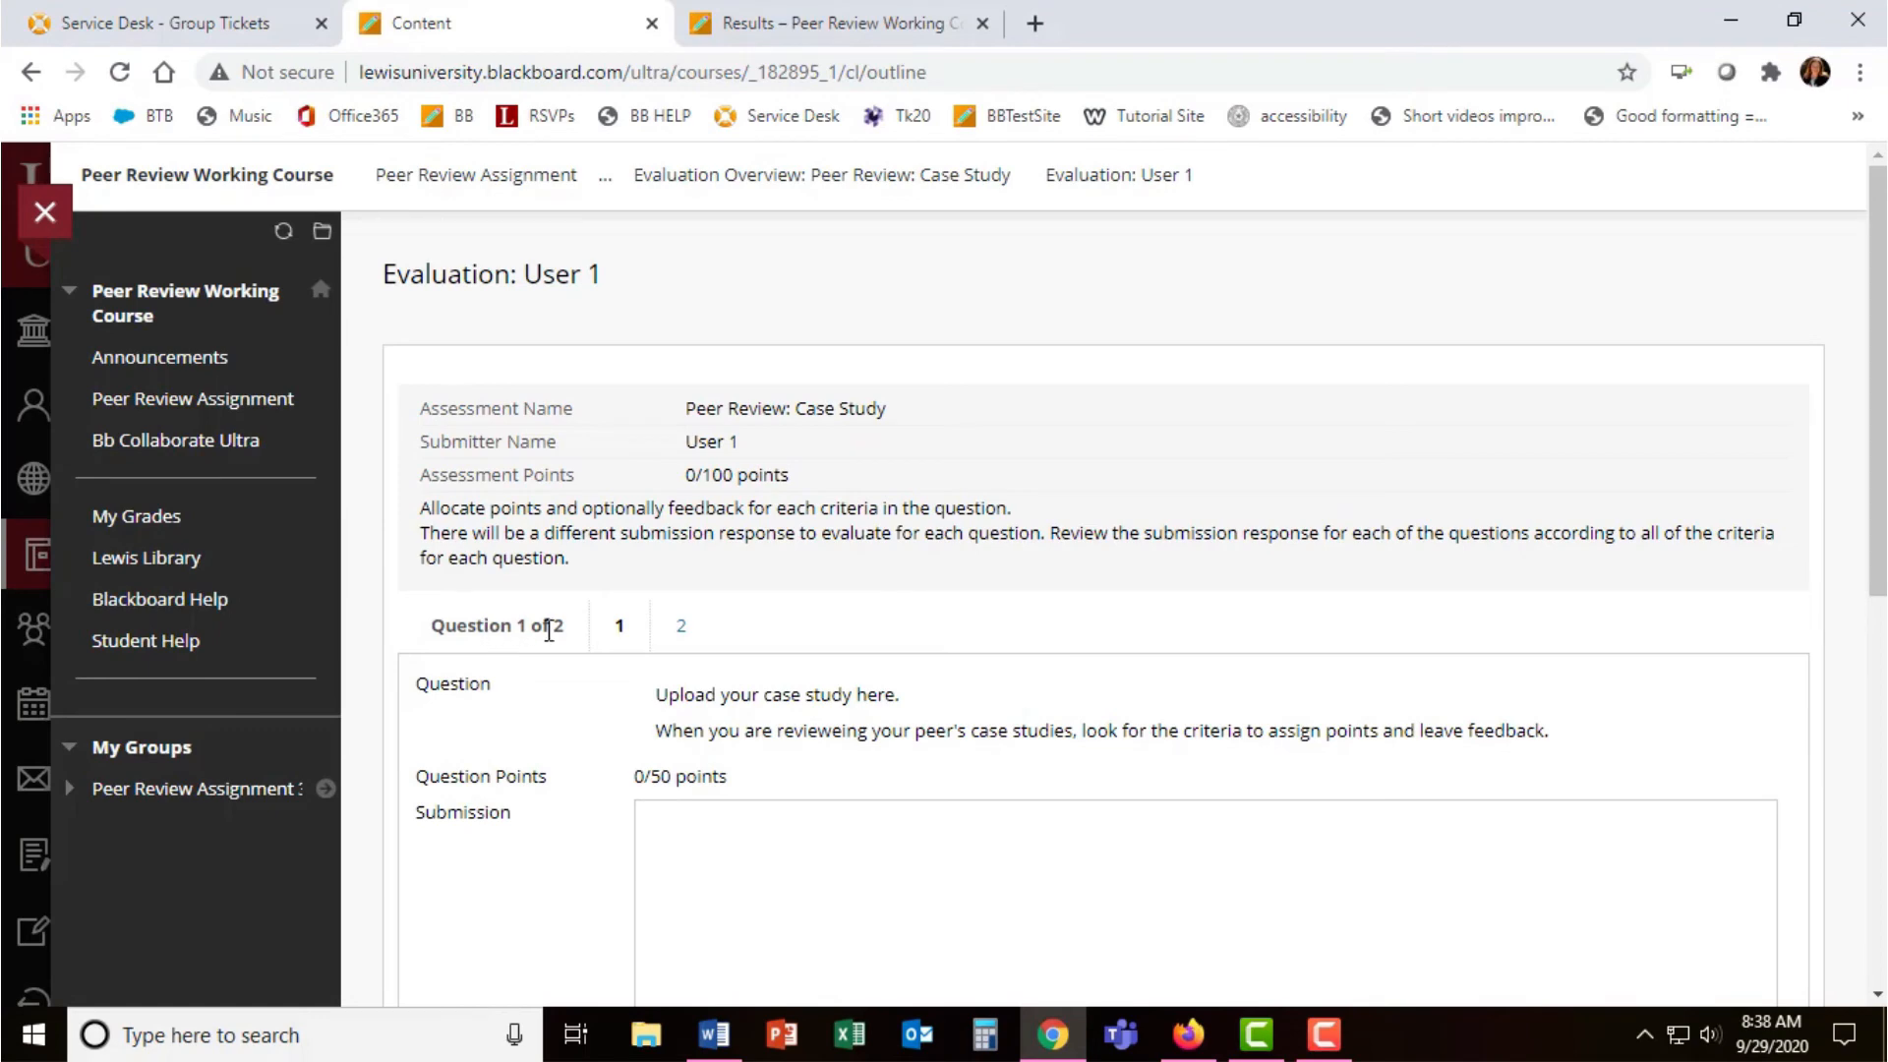
scroll(679, 701, down, 2)
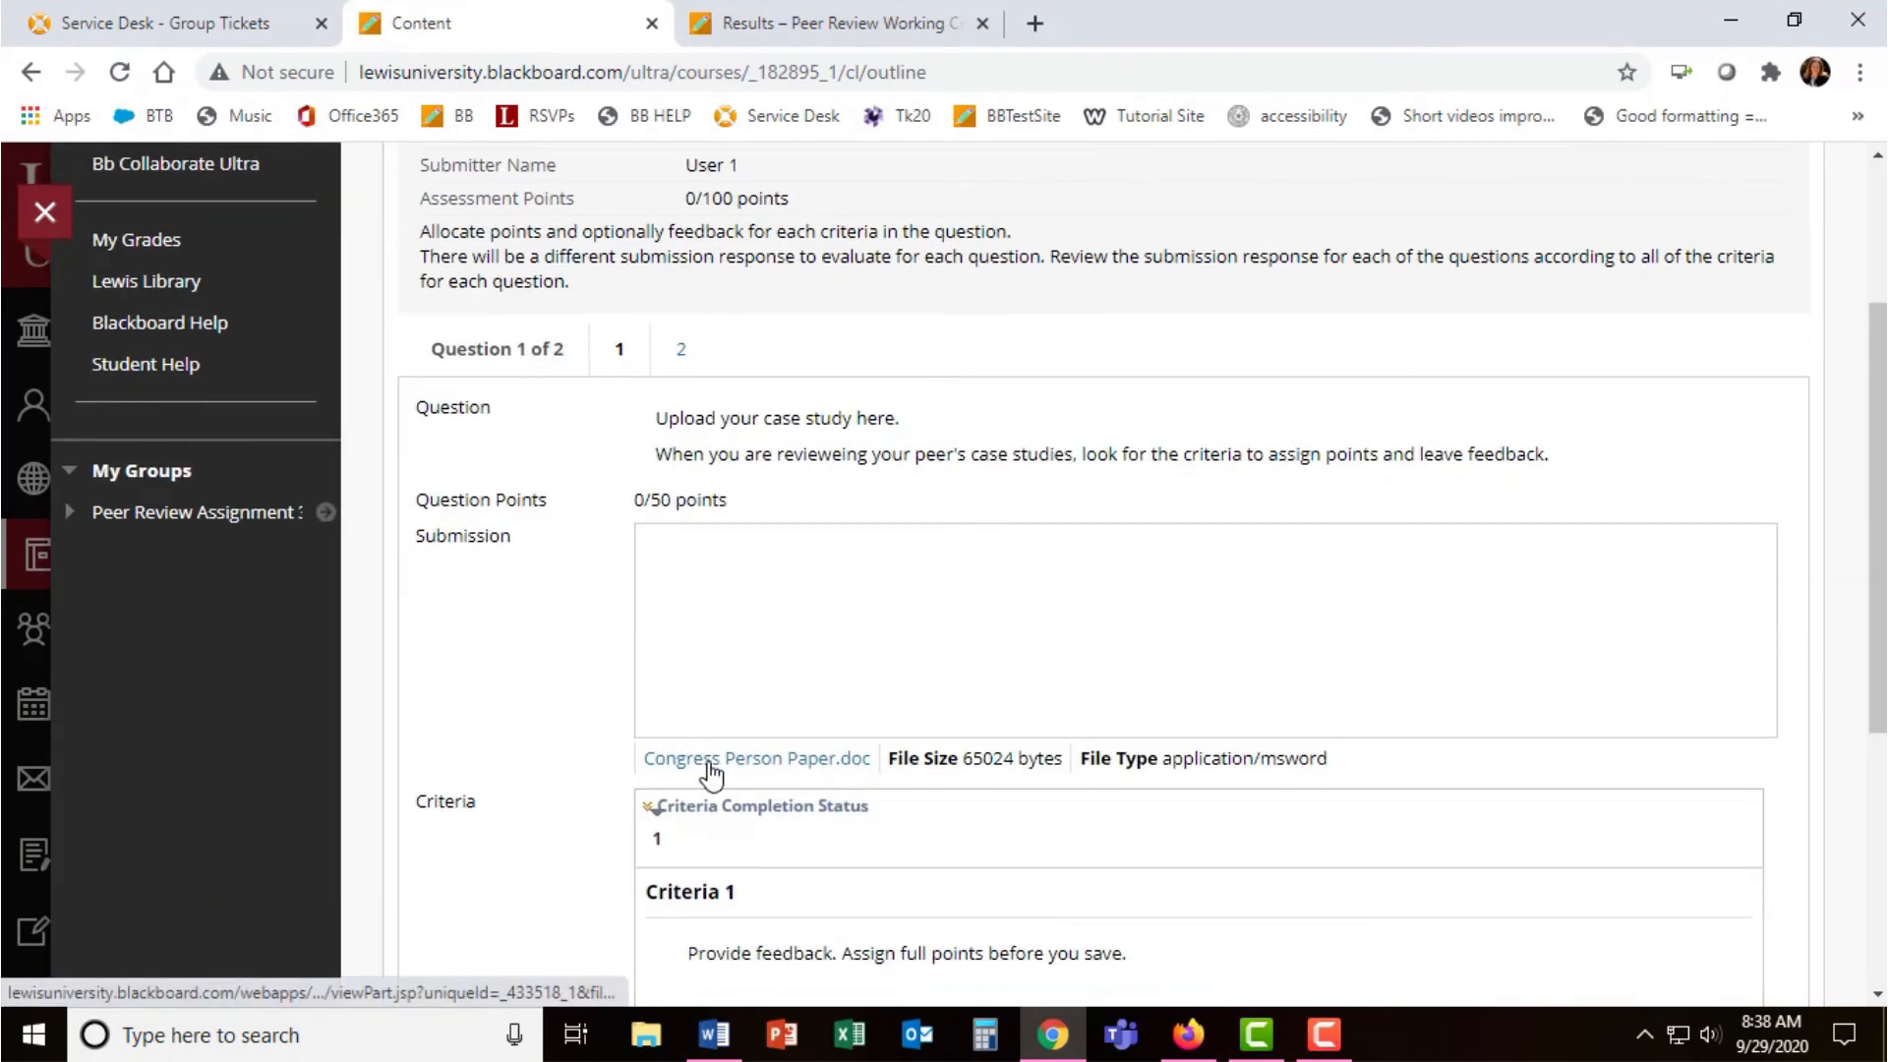
scroll(736, 588, down, 2)
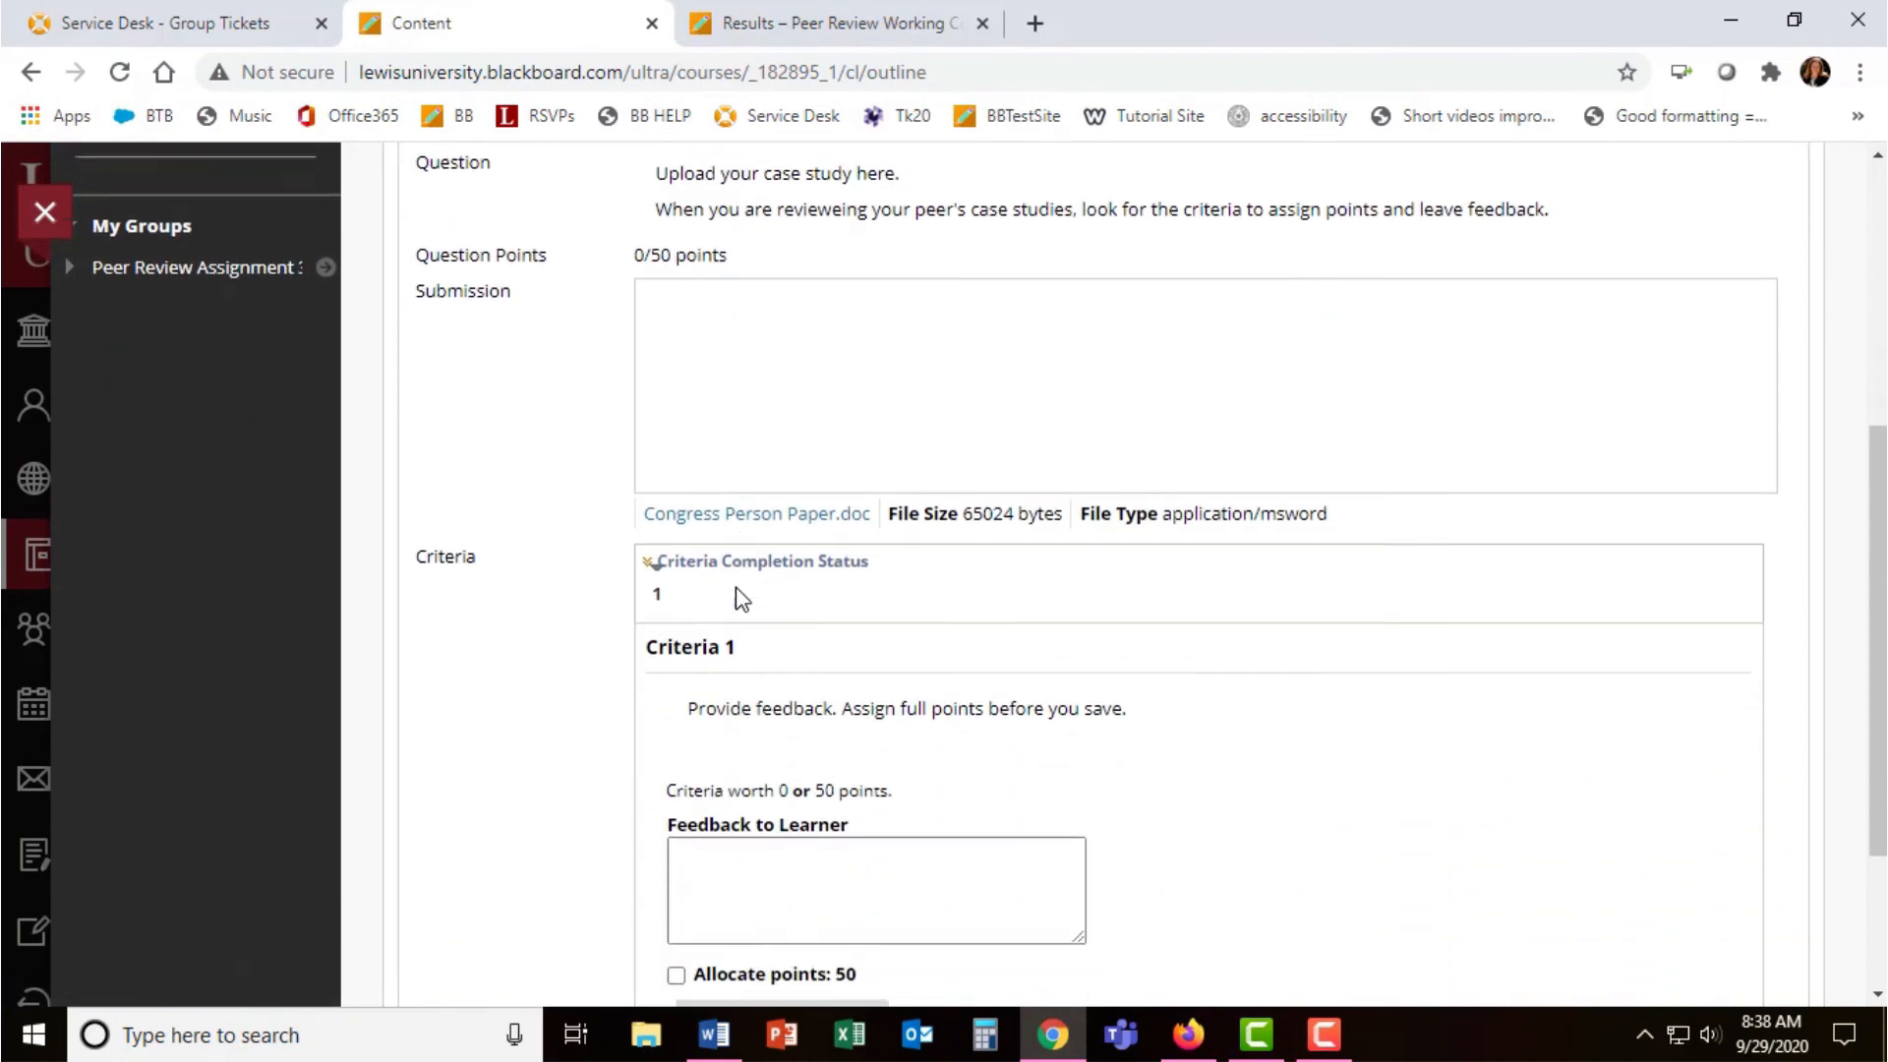
scroll(737, 588, down, 1)
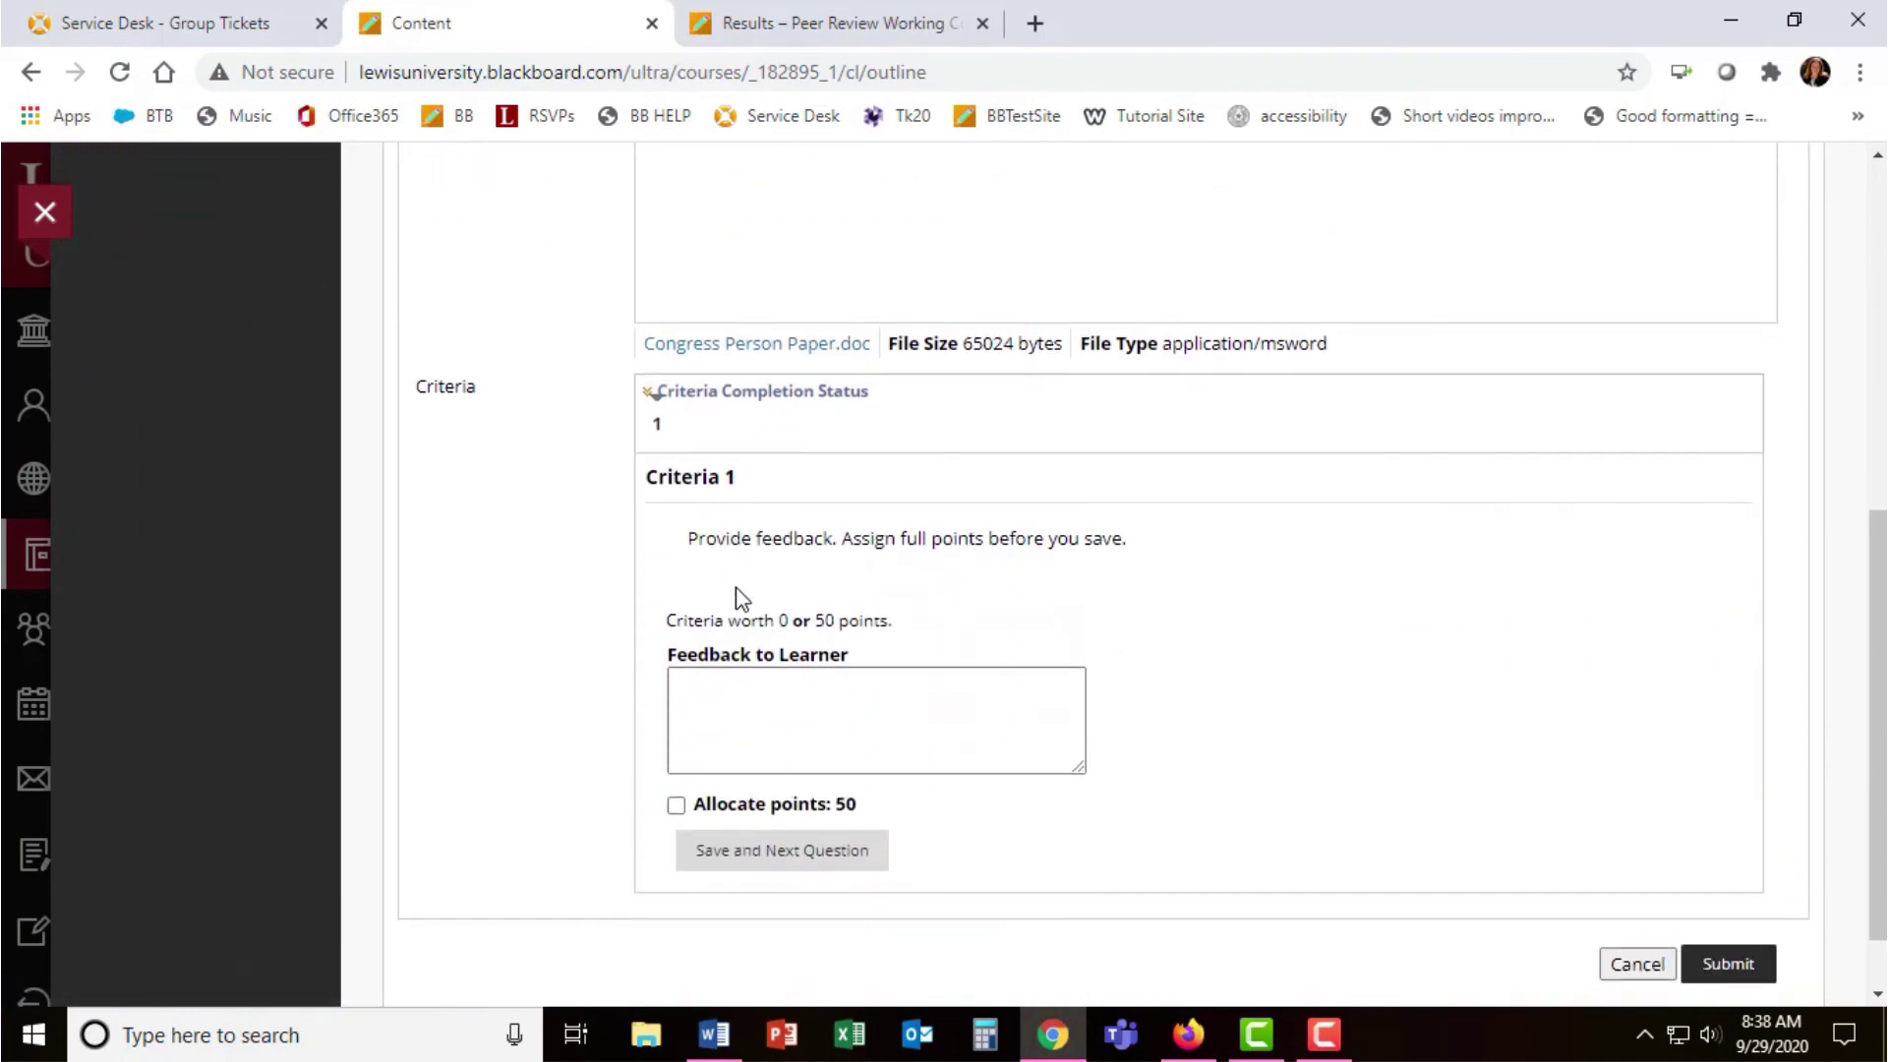
- Allocate the full 50 points to Criteria 1 of User 1's Question 1 and begin the feedback to learner
click(674, 805)
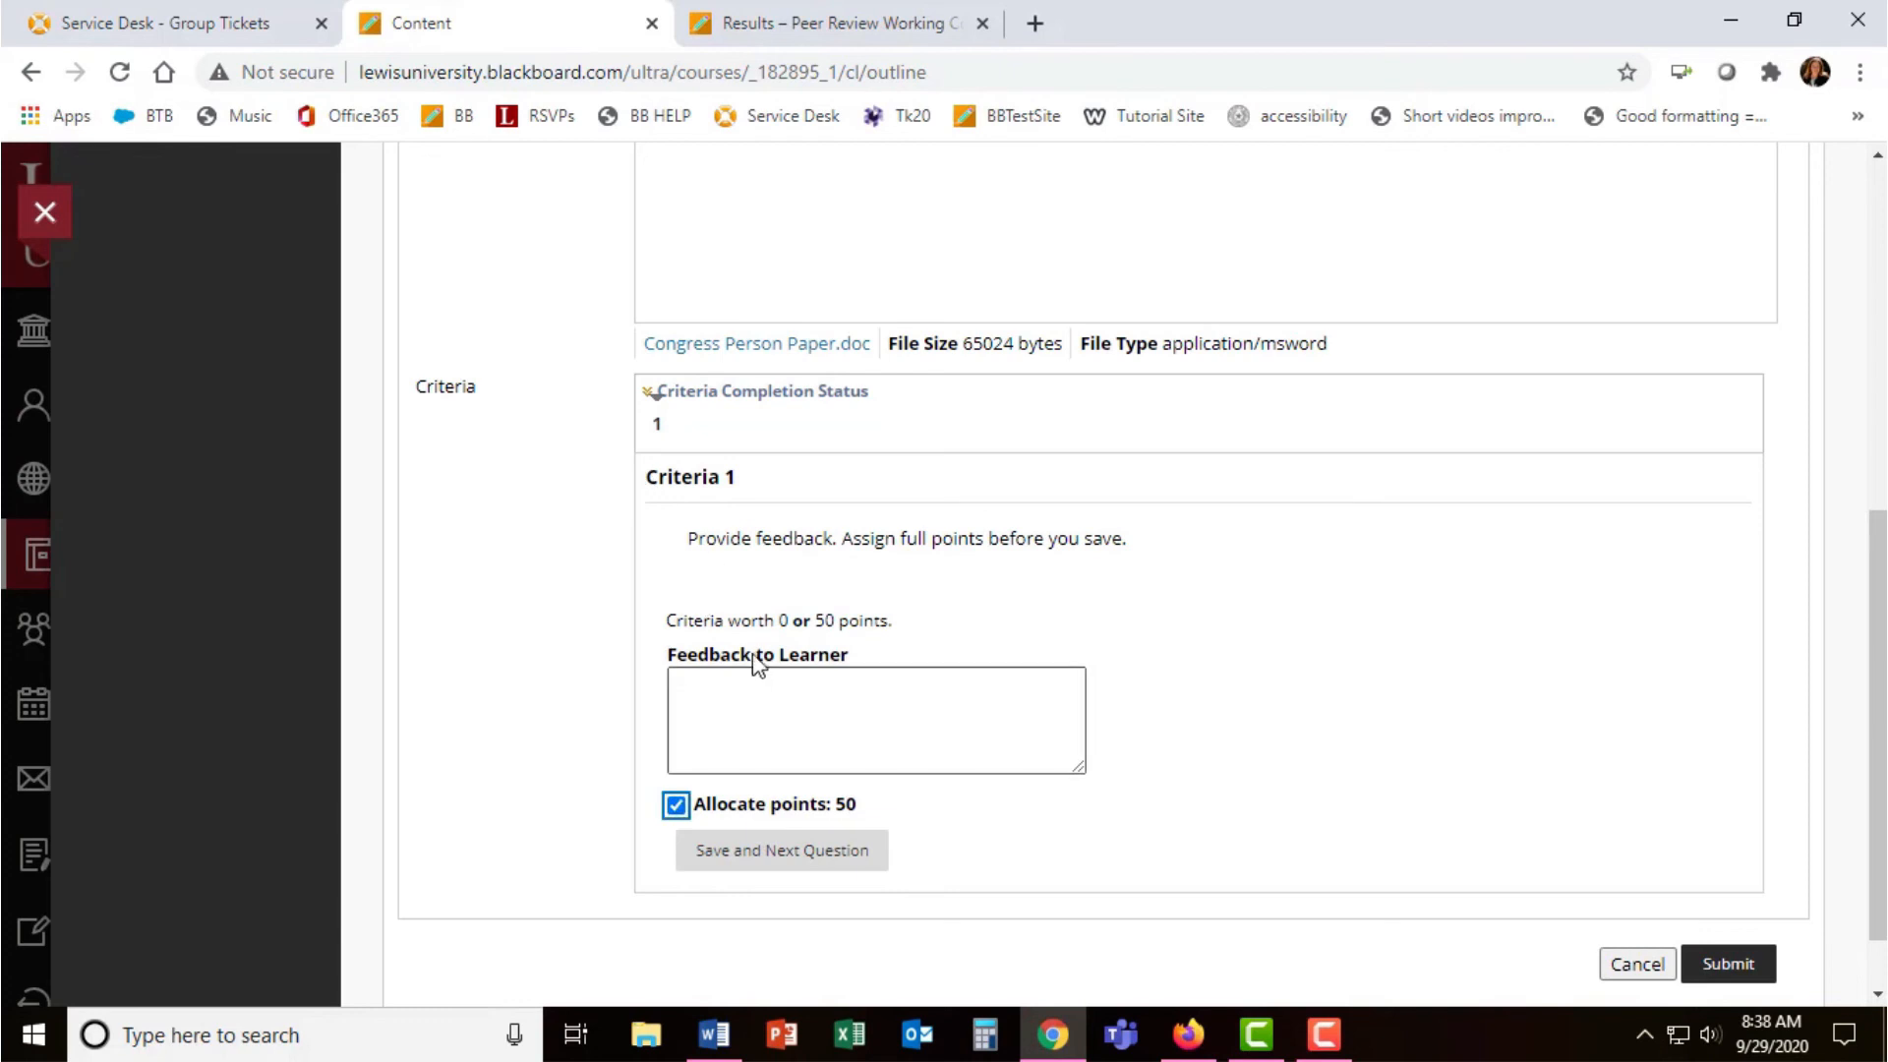
click(758, 709)
text(Feedback)
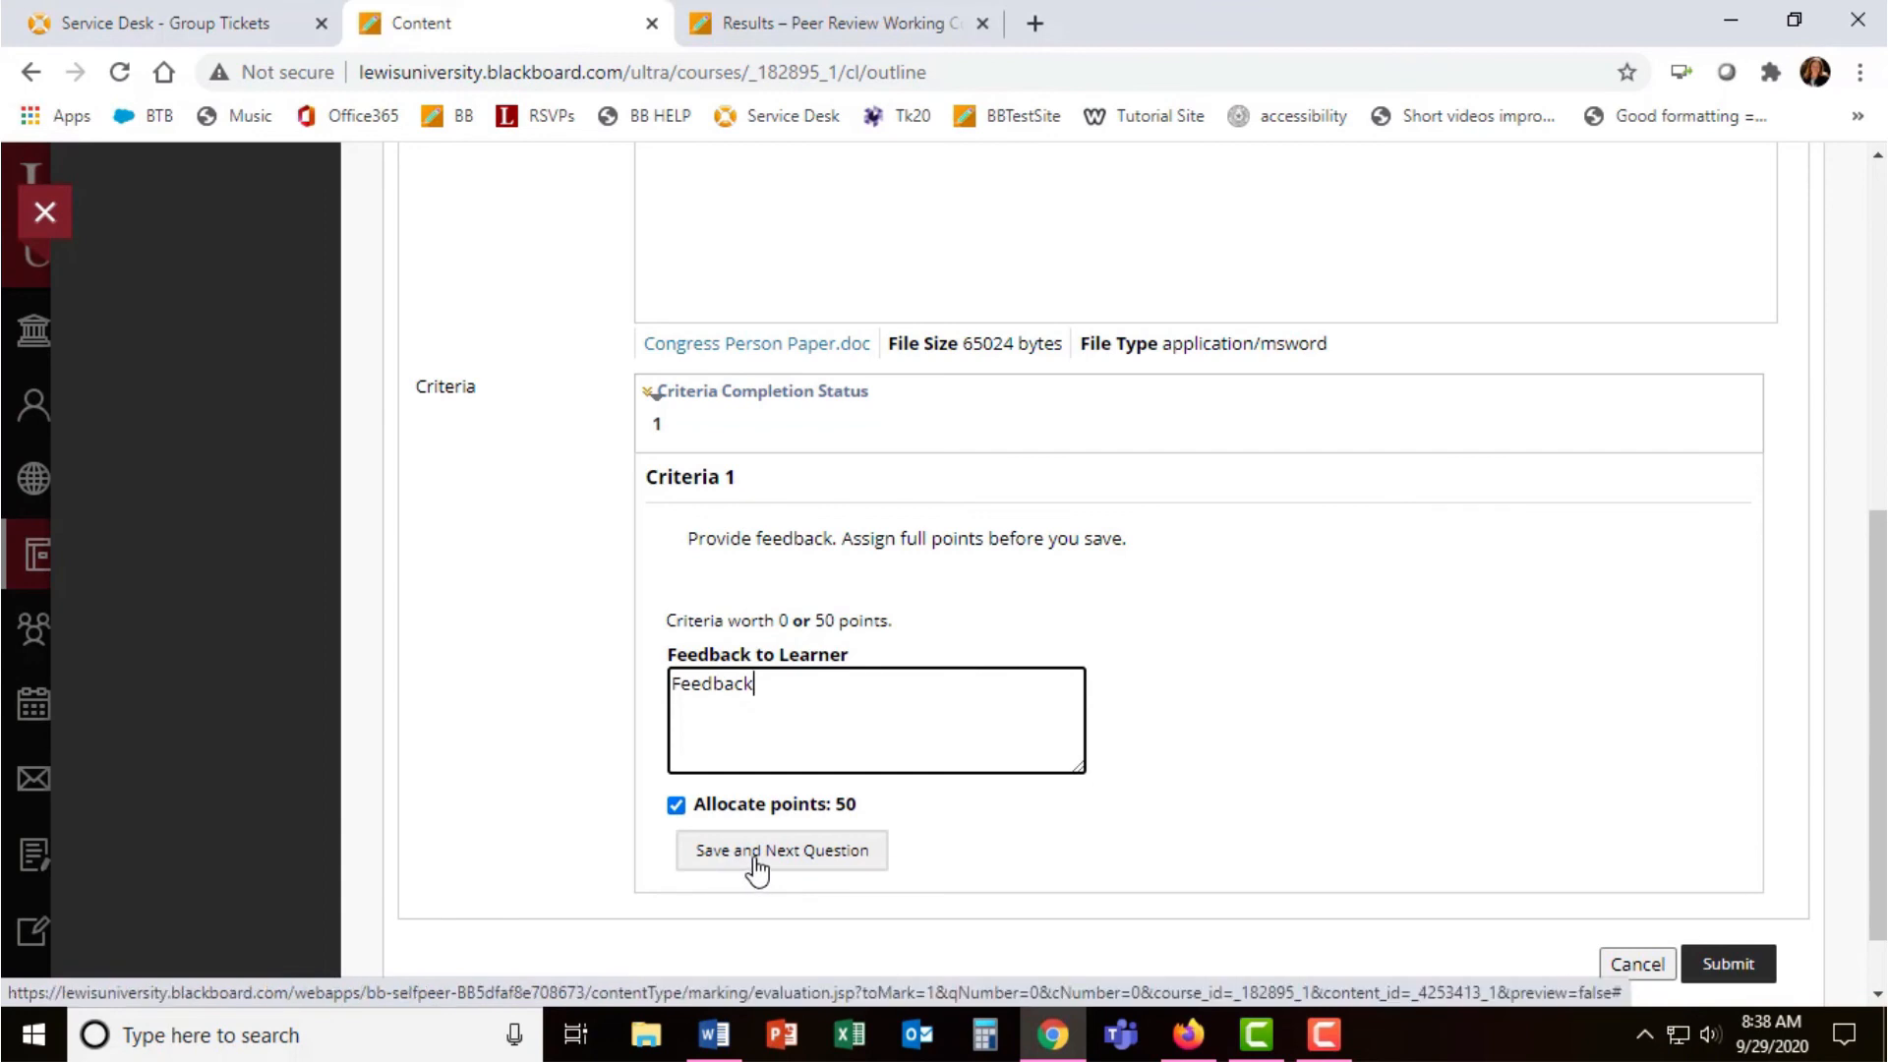
- Save Question 1, award 50 points with feedback for User 1's reflection and submit the peer evaluation
click(756, 865)
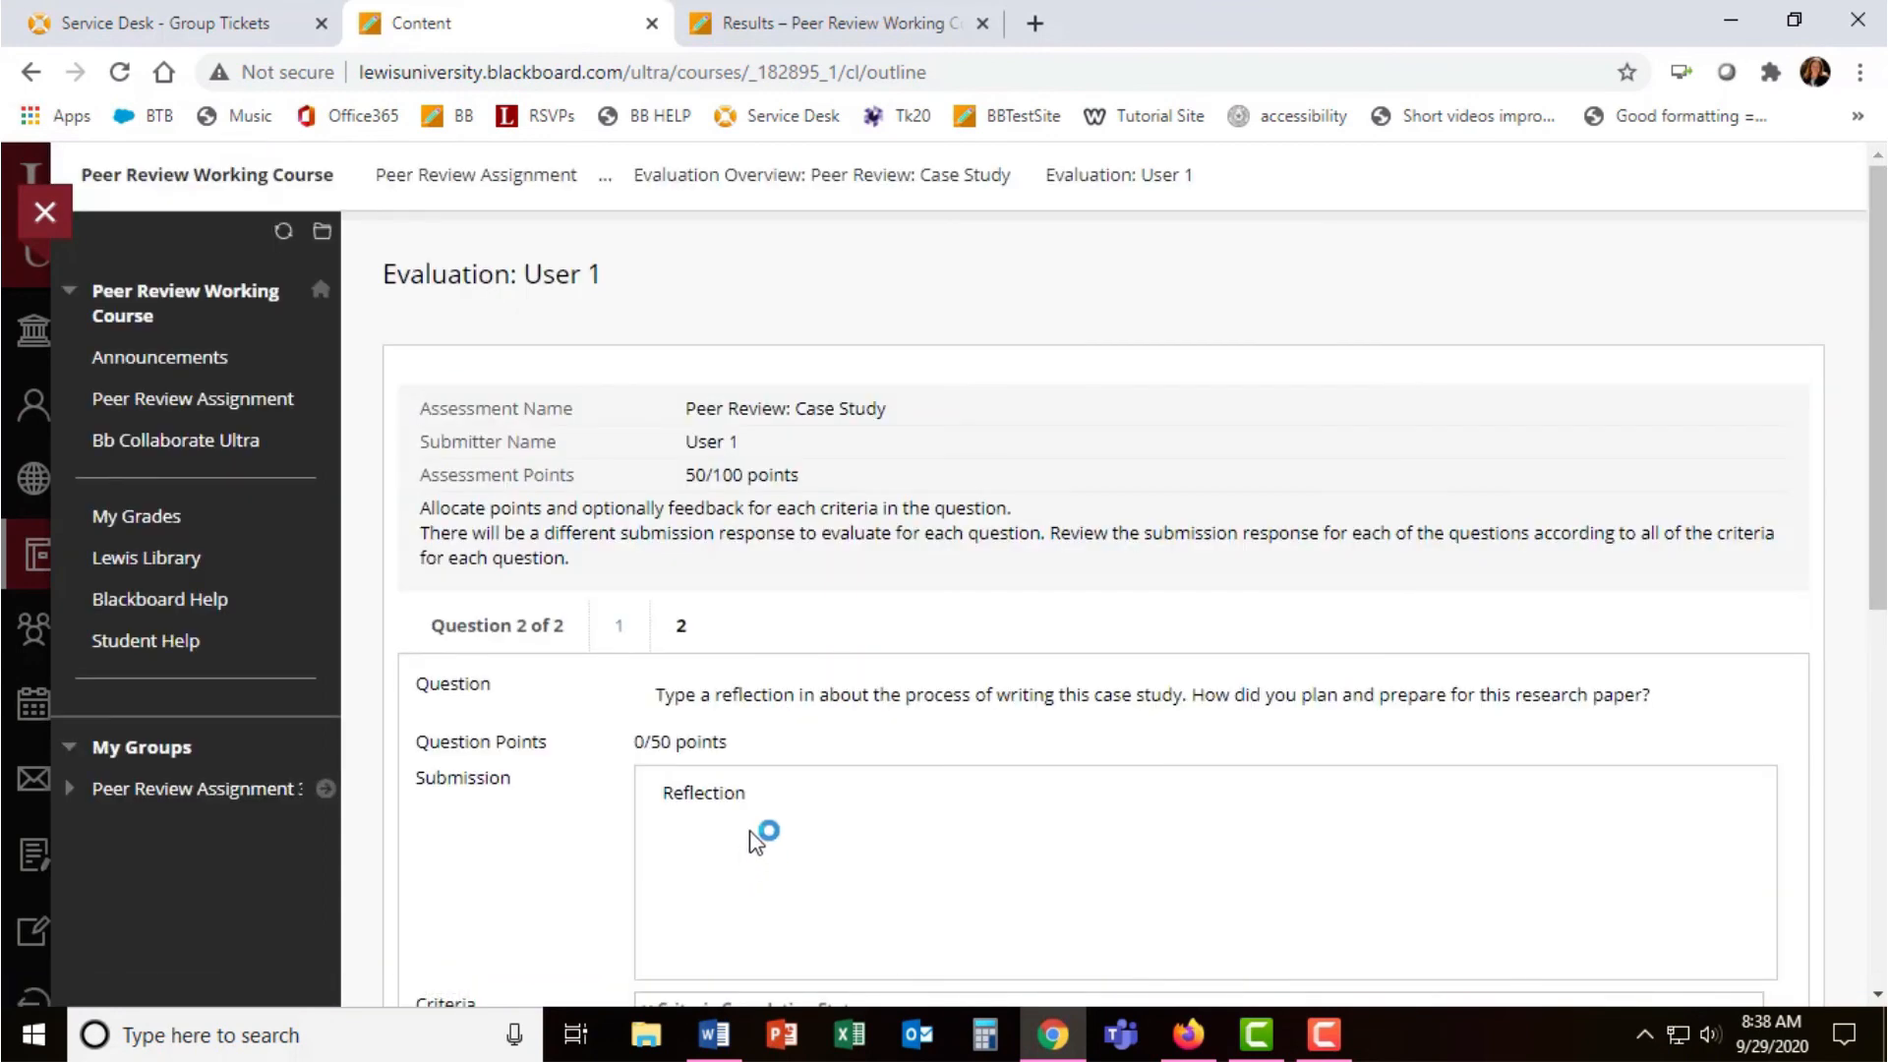
scroll(835, 826, down, 5)
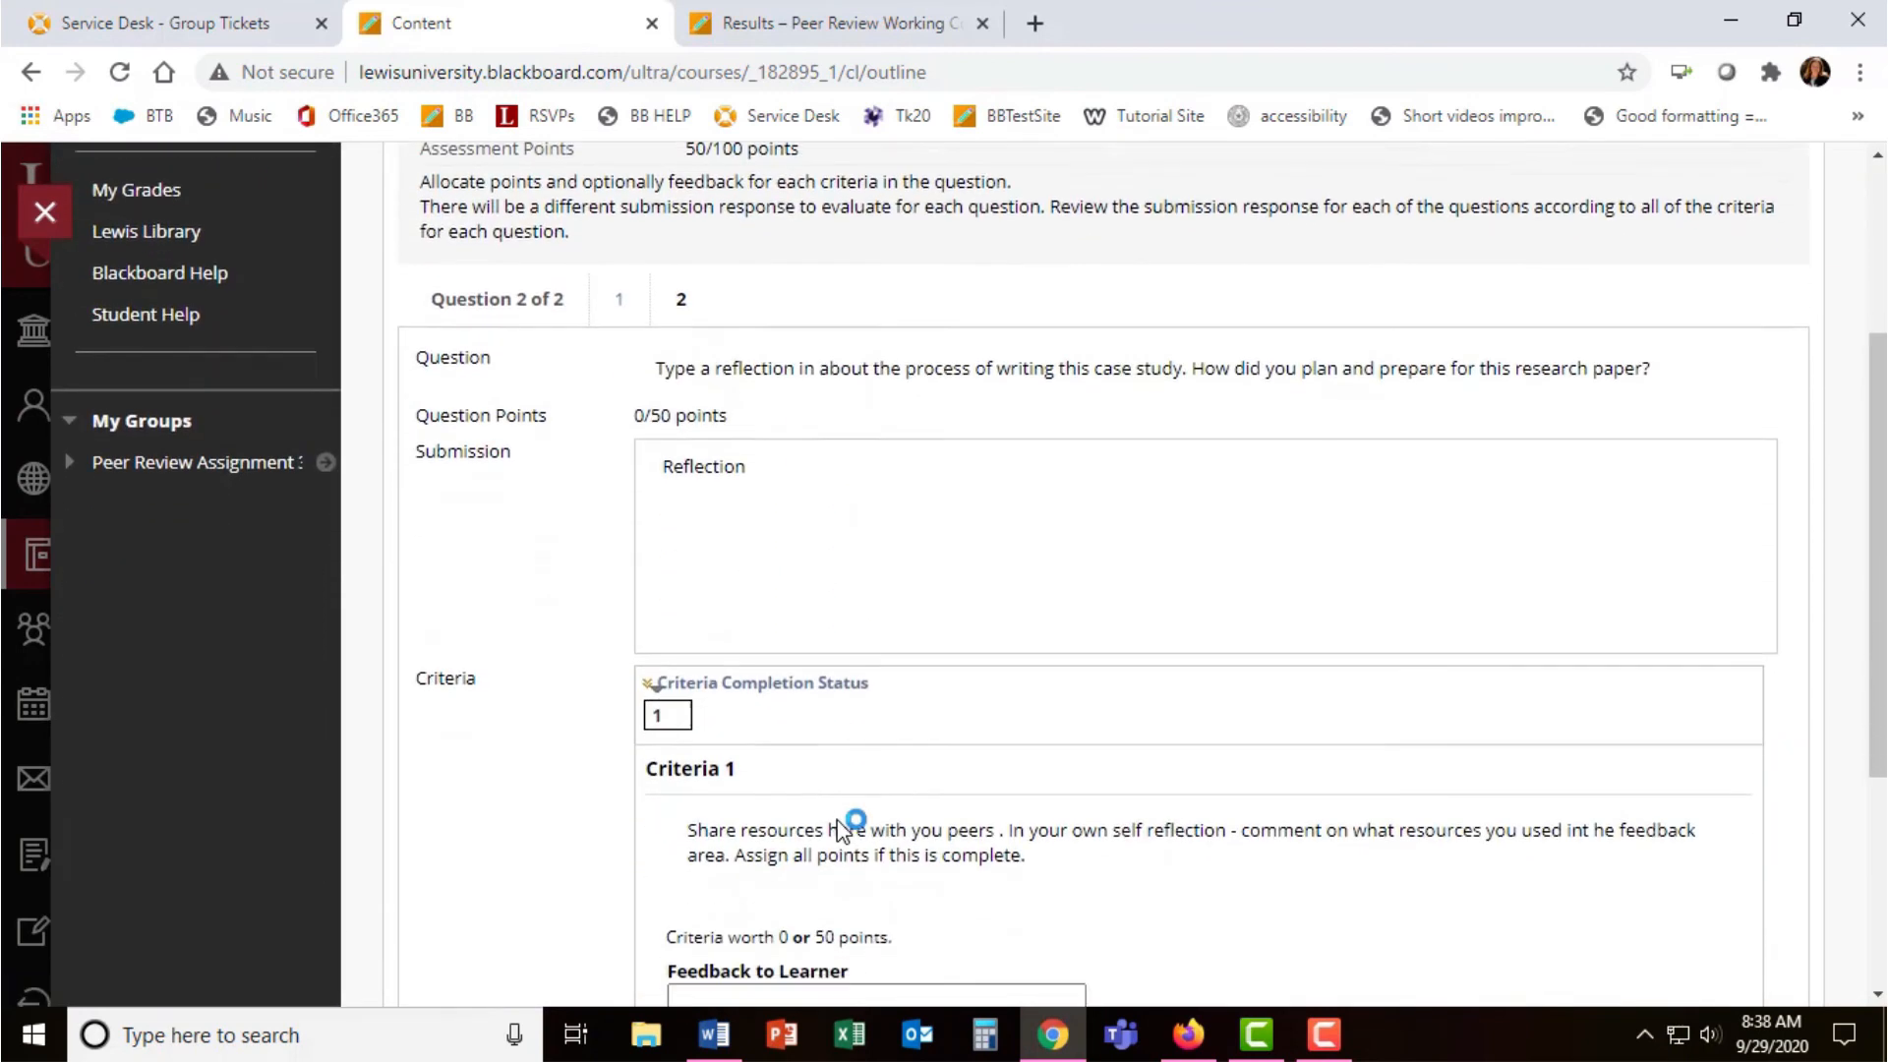
scroll(835, 826, down, 5)
click(678, 756)
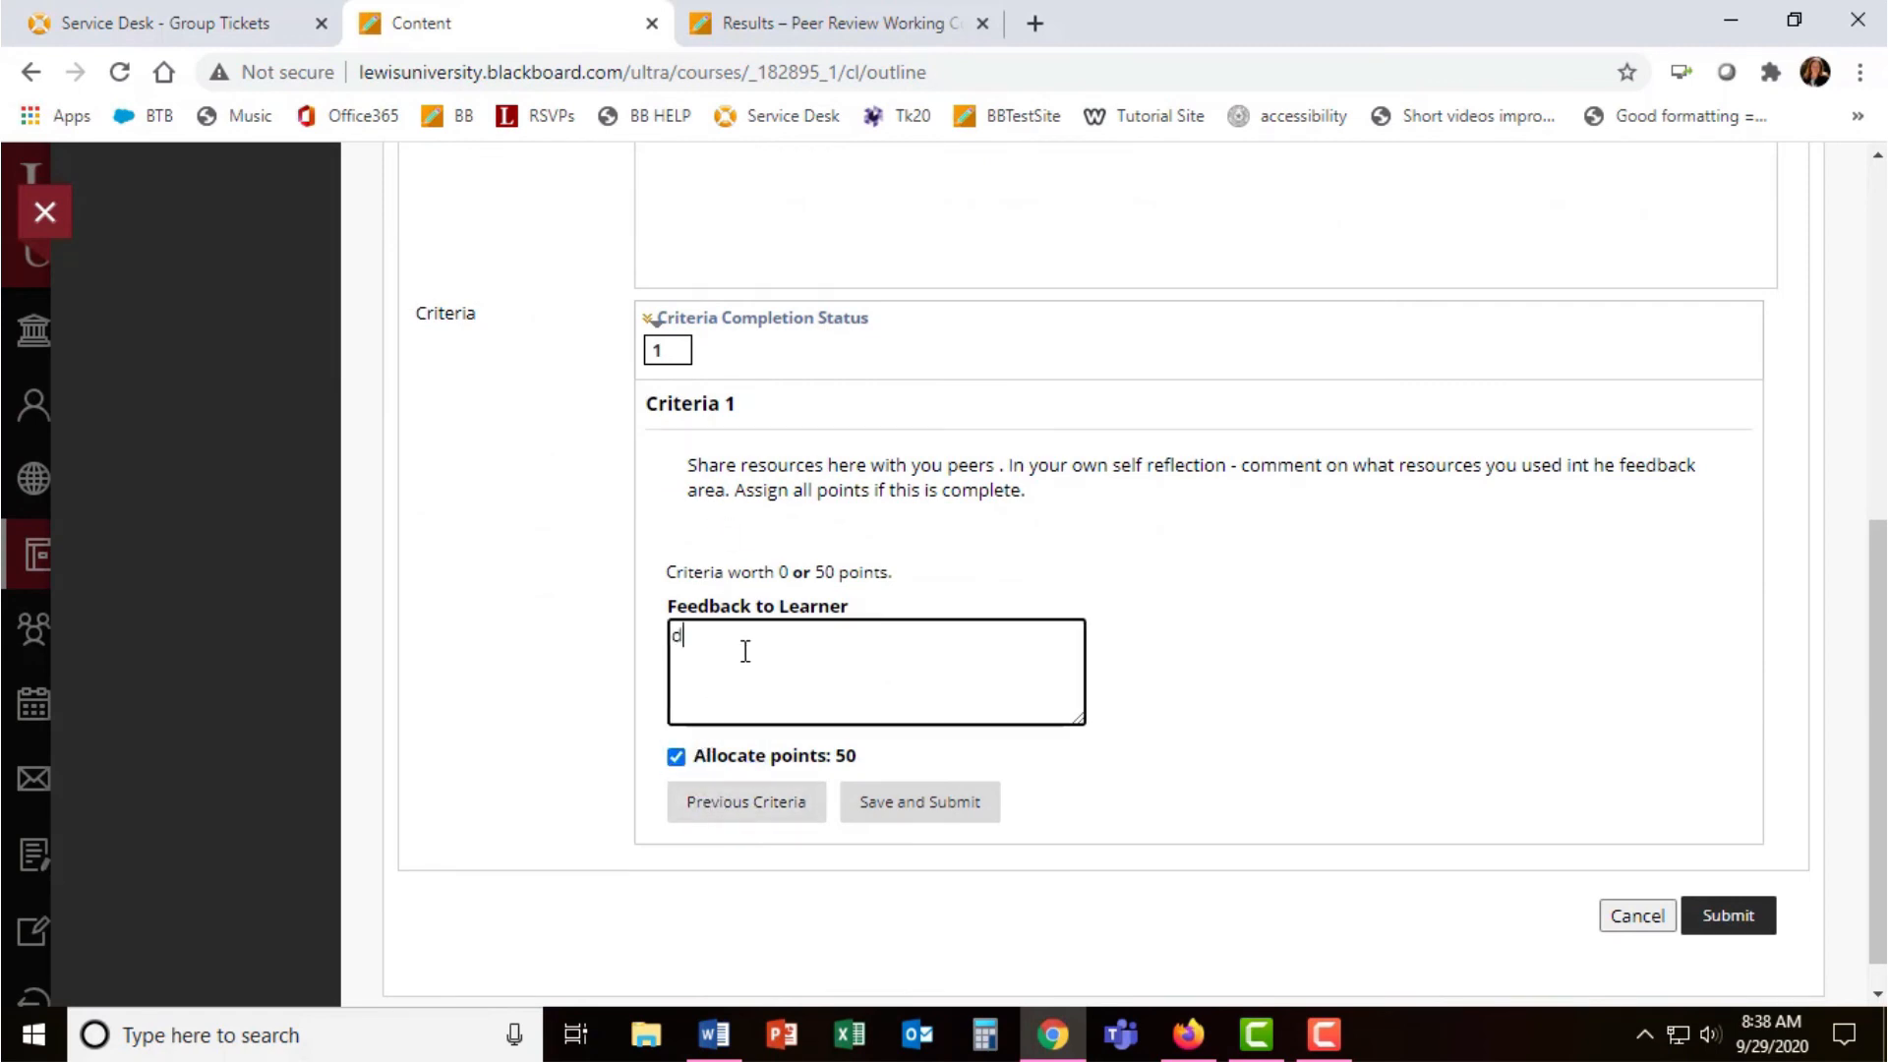
text(eedback)
click(1734, 916)
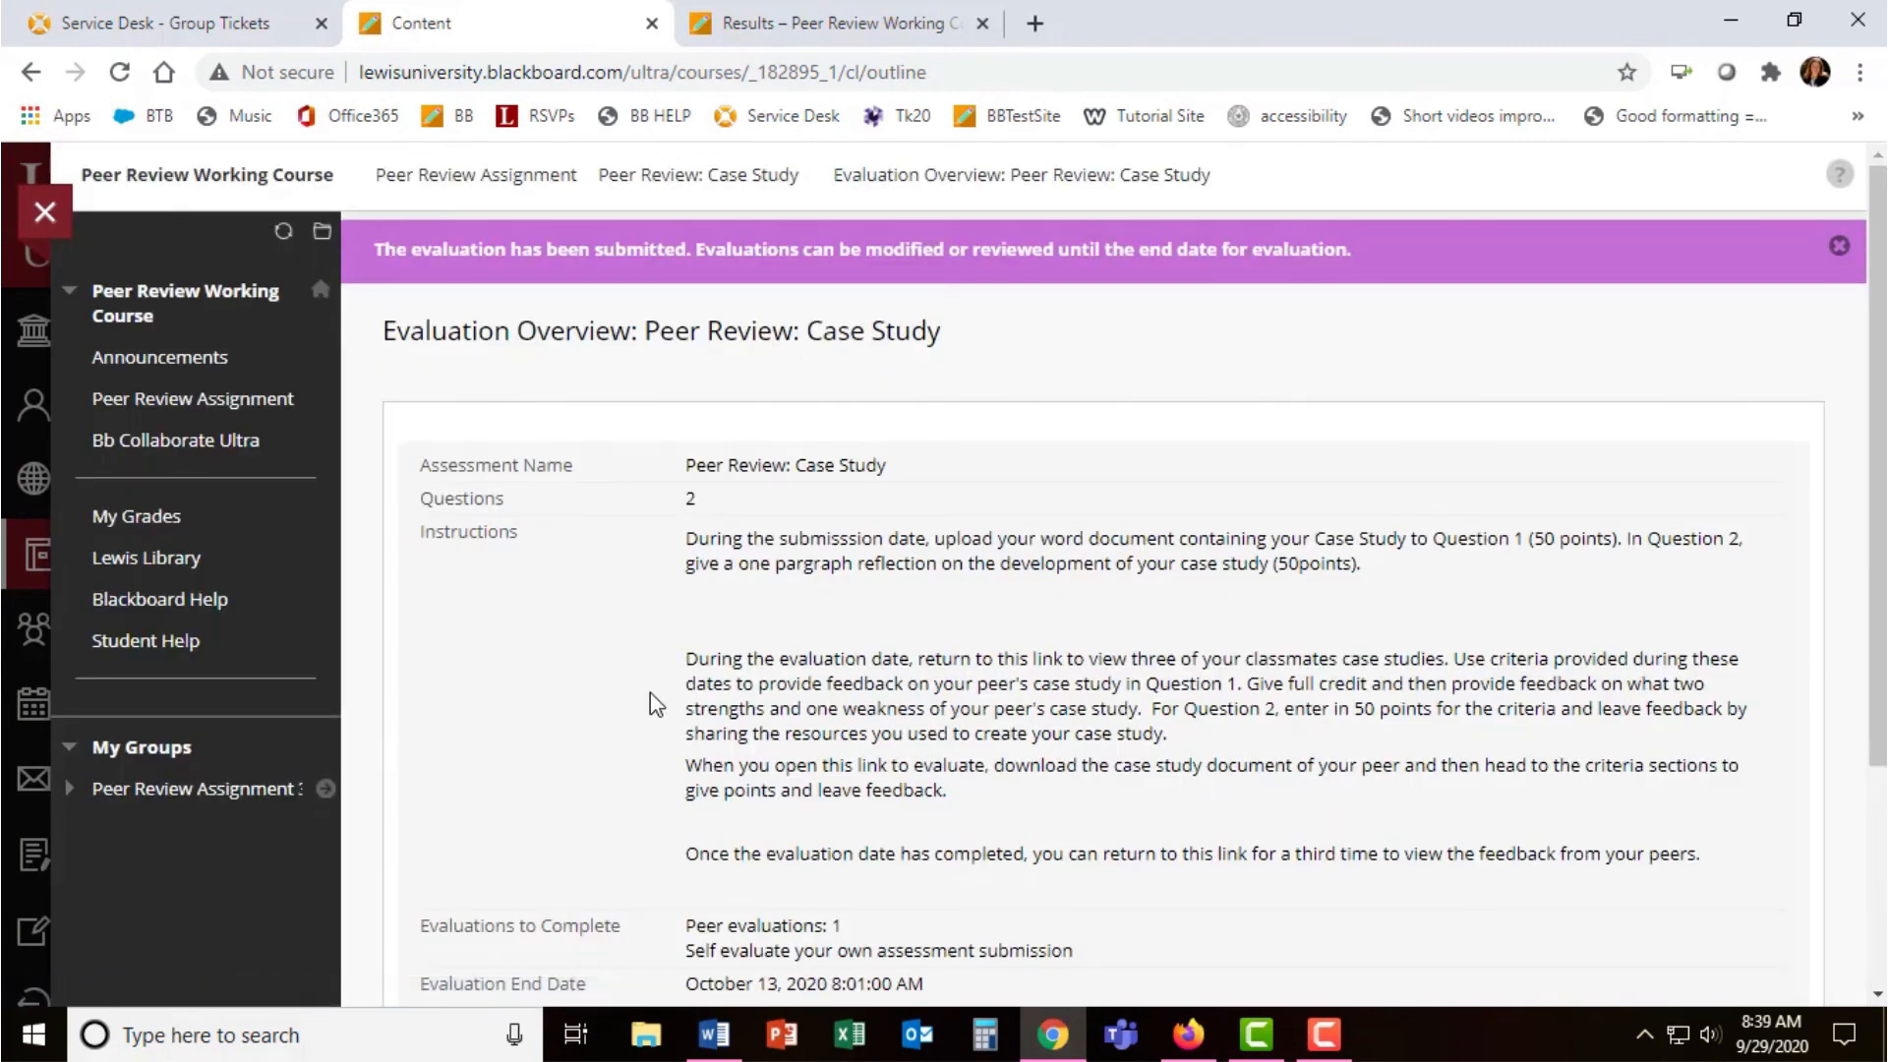
scroll(616, 580, down, 3)
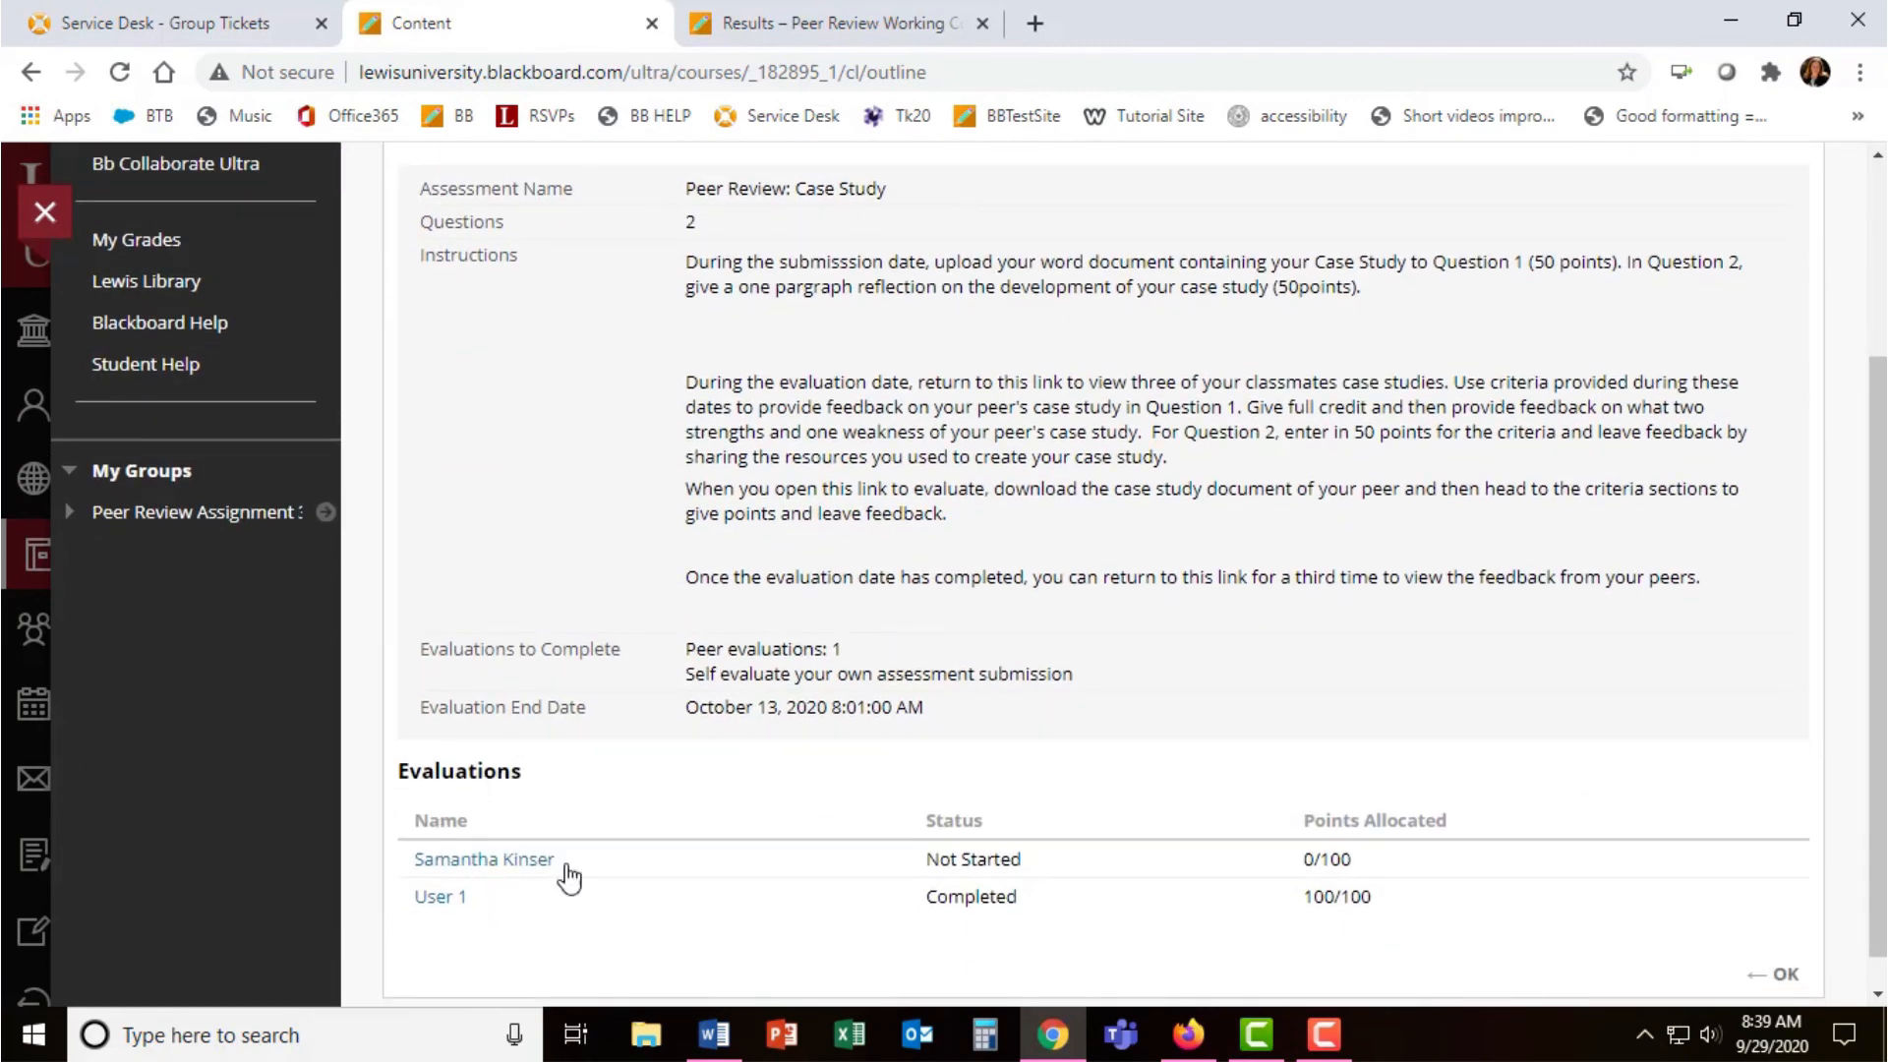
- Leave the Evaluation Overview listing User 1 Completed at 100/100
click(1778, 974)
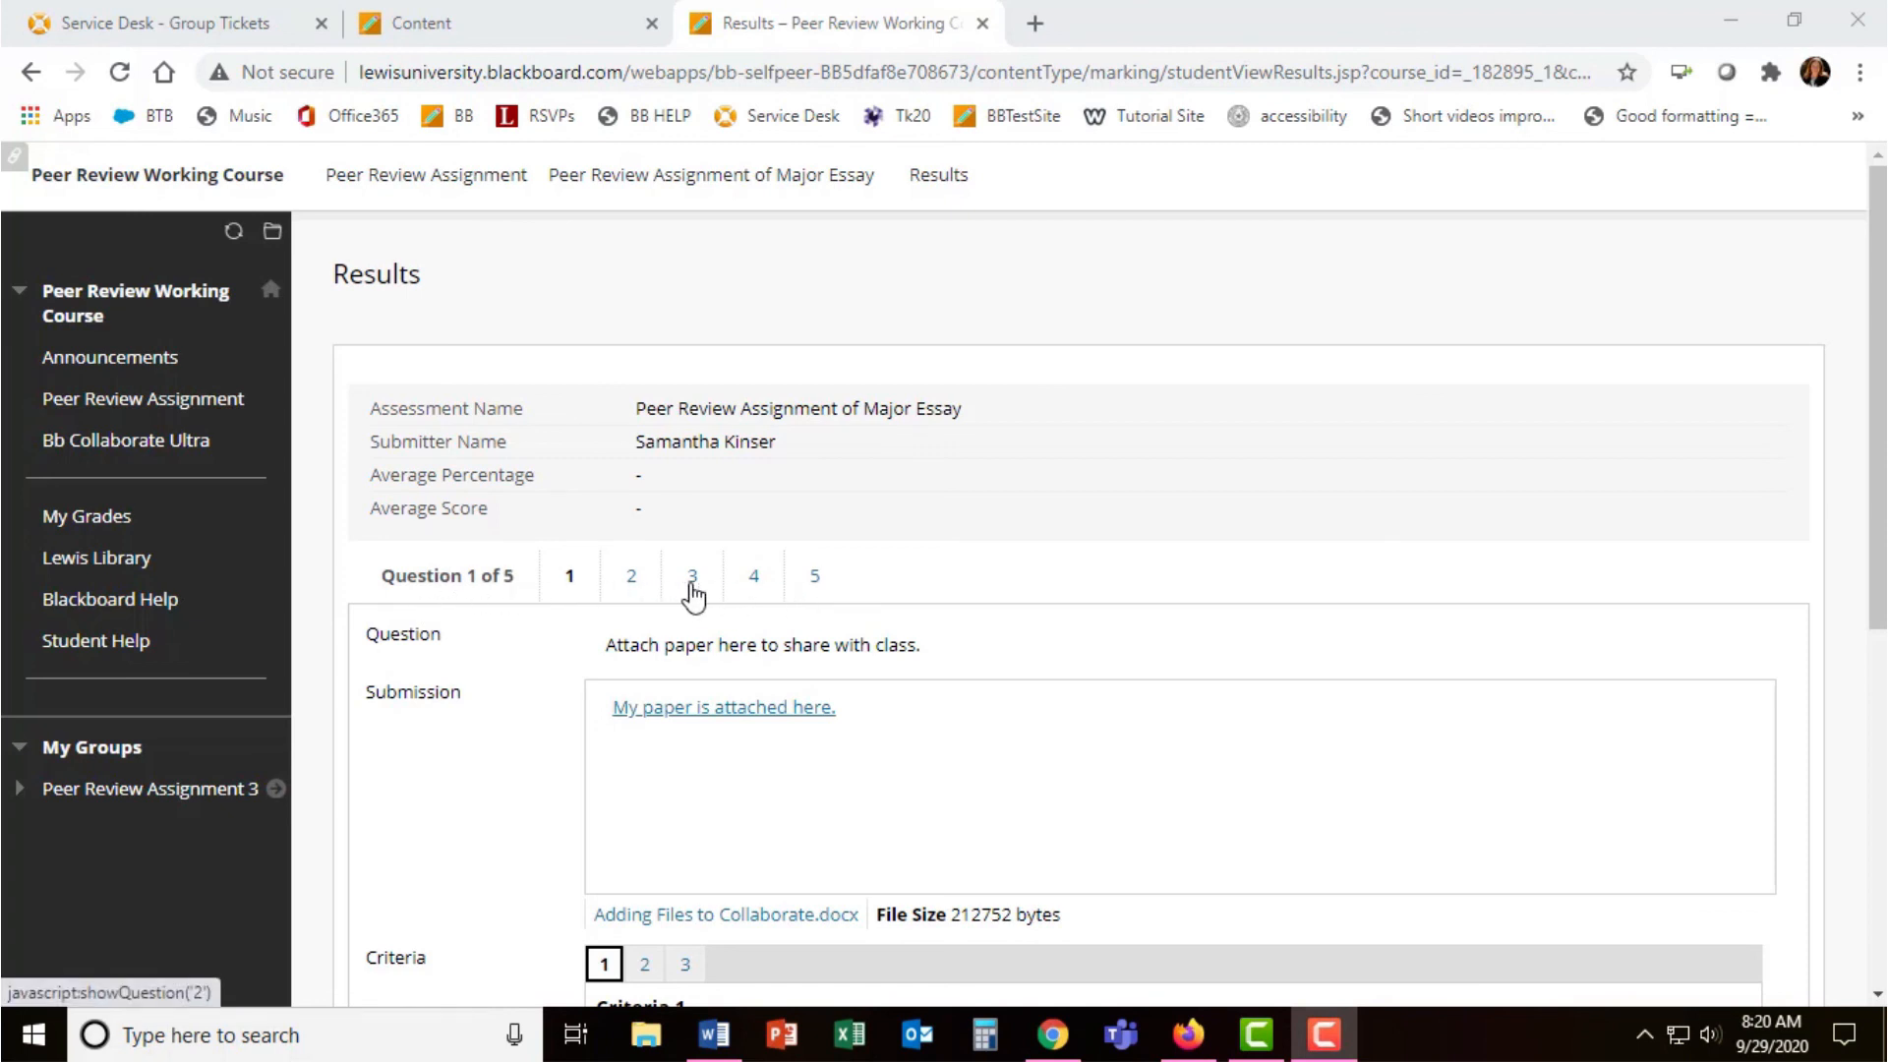
scroll(381, 695, down, 1)
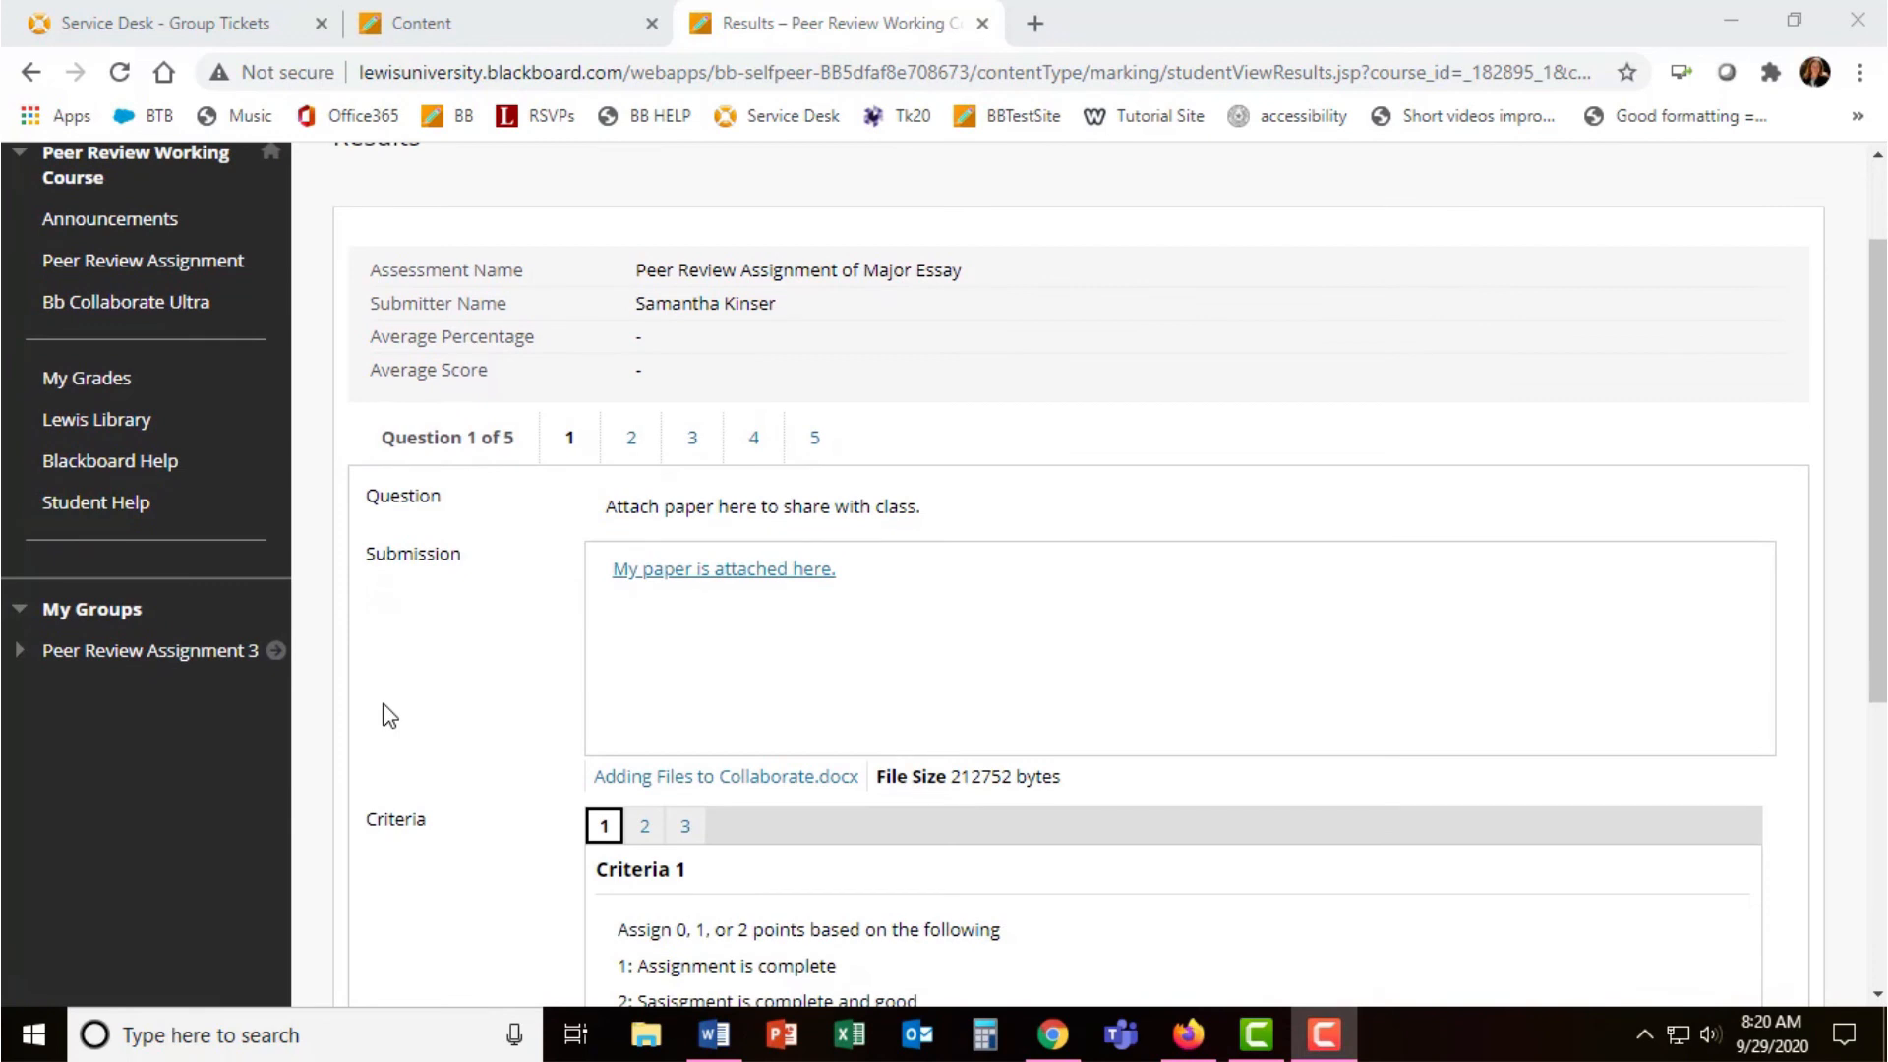
scroll(383, 714, down, 1)
- View criteria 2 and 3 of Question 1 in the peer review results
double_click(396, 682)
scroll(487, 694, down, 1)
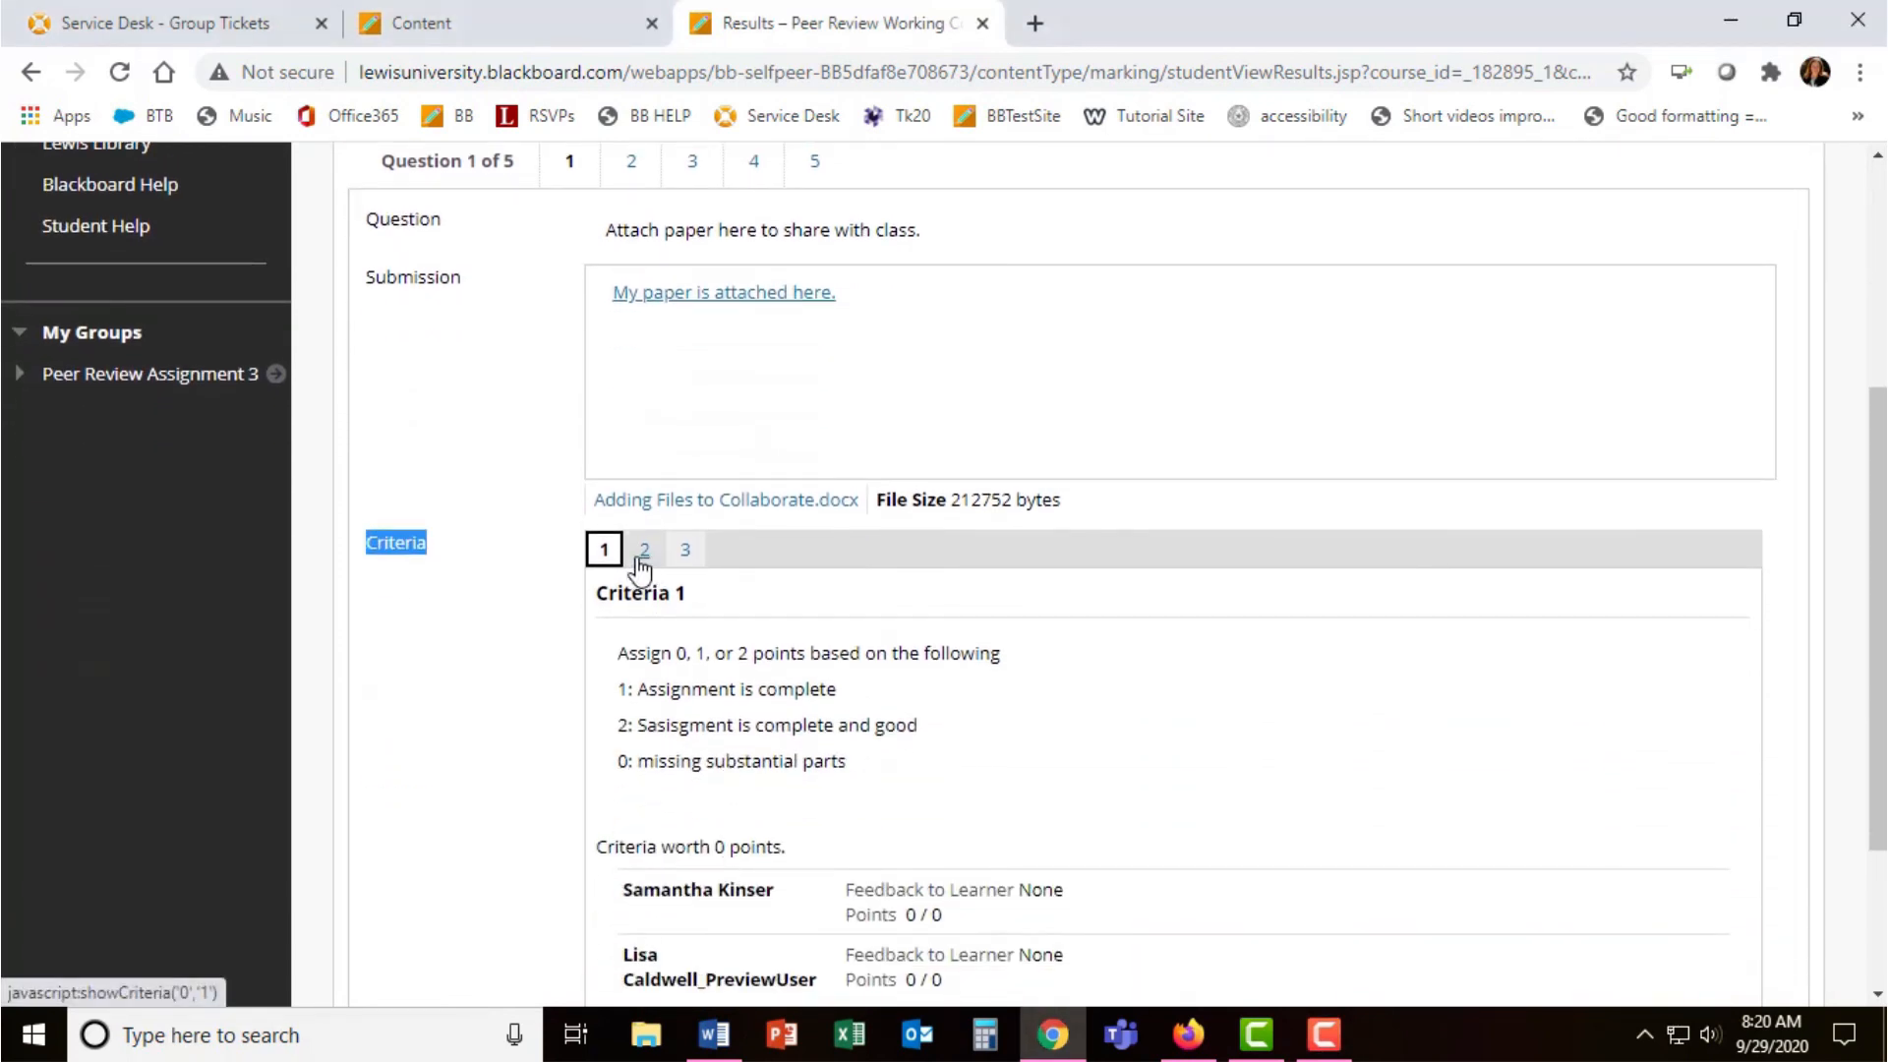
click(645, 554)
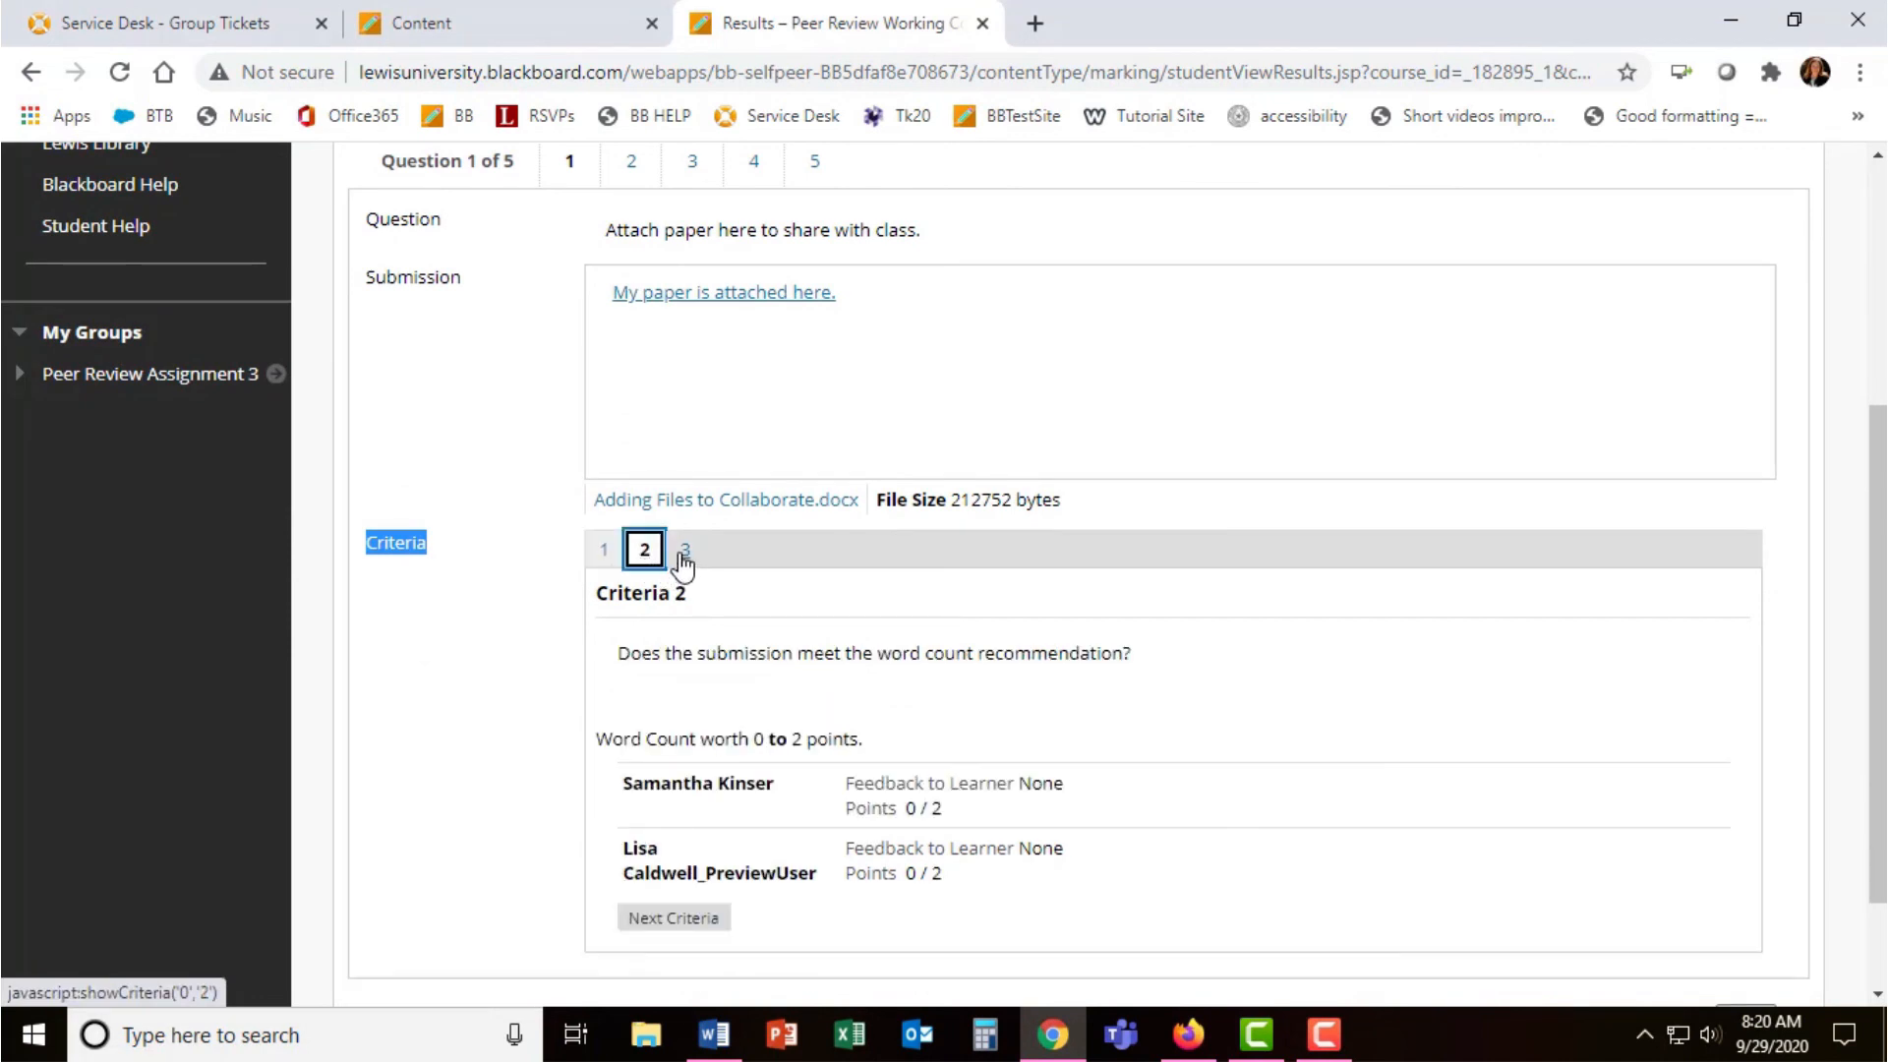
click(682, 554)
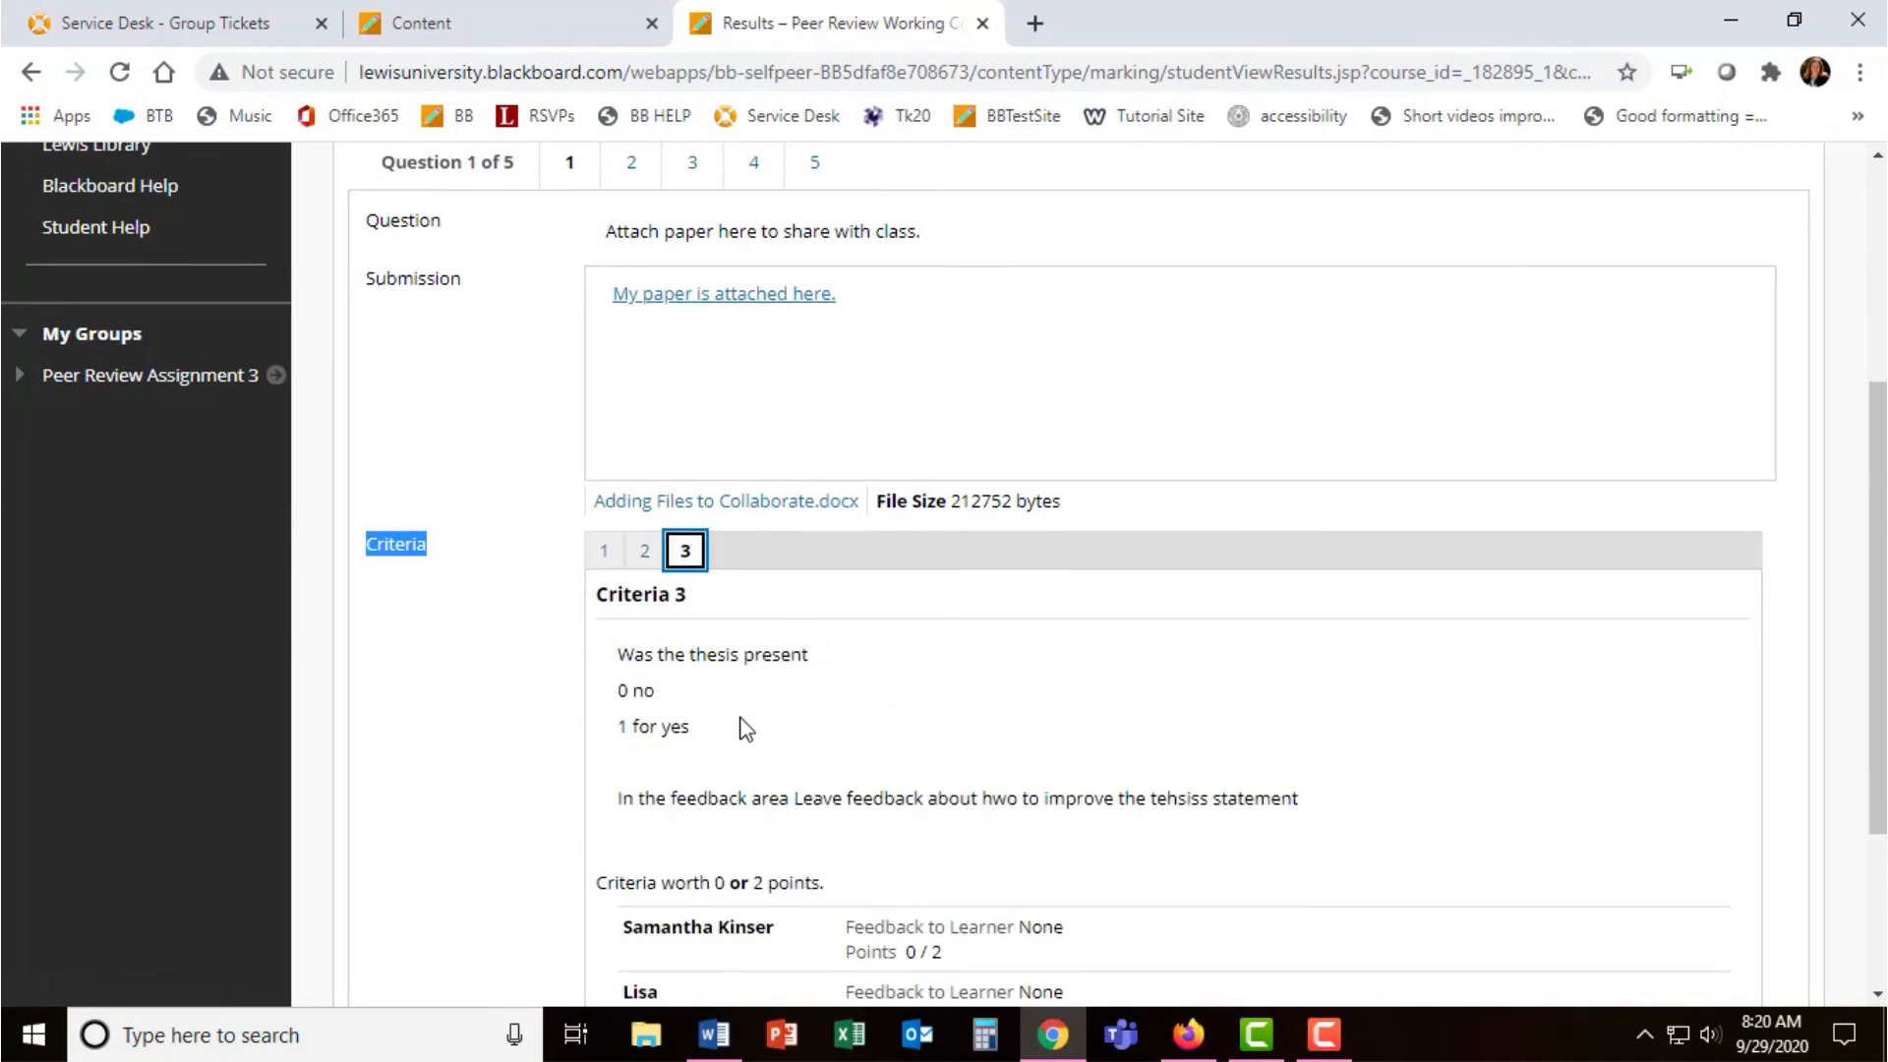
scroll(741, 726, up, 2)
drag(389, 443, 514, 443)
scroll(992, 578, down, 1)
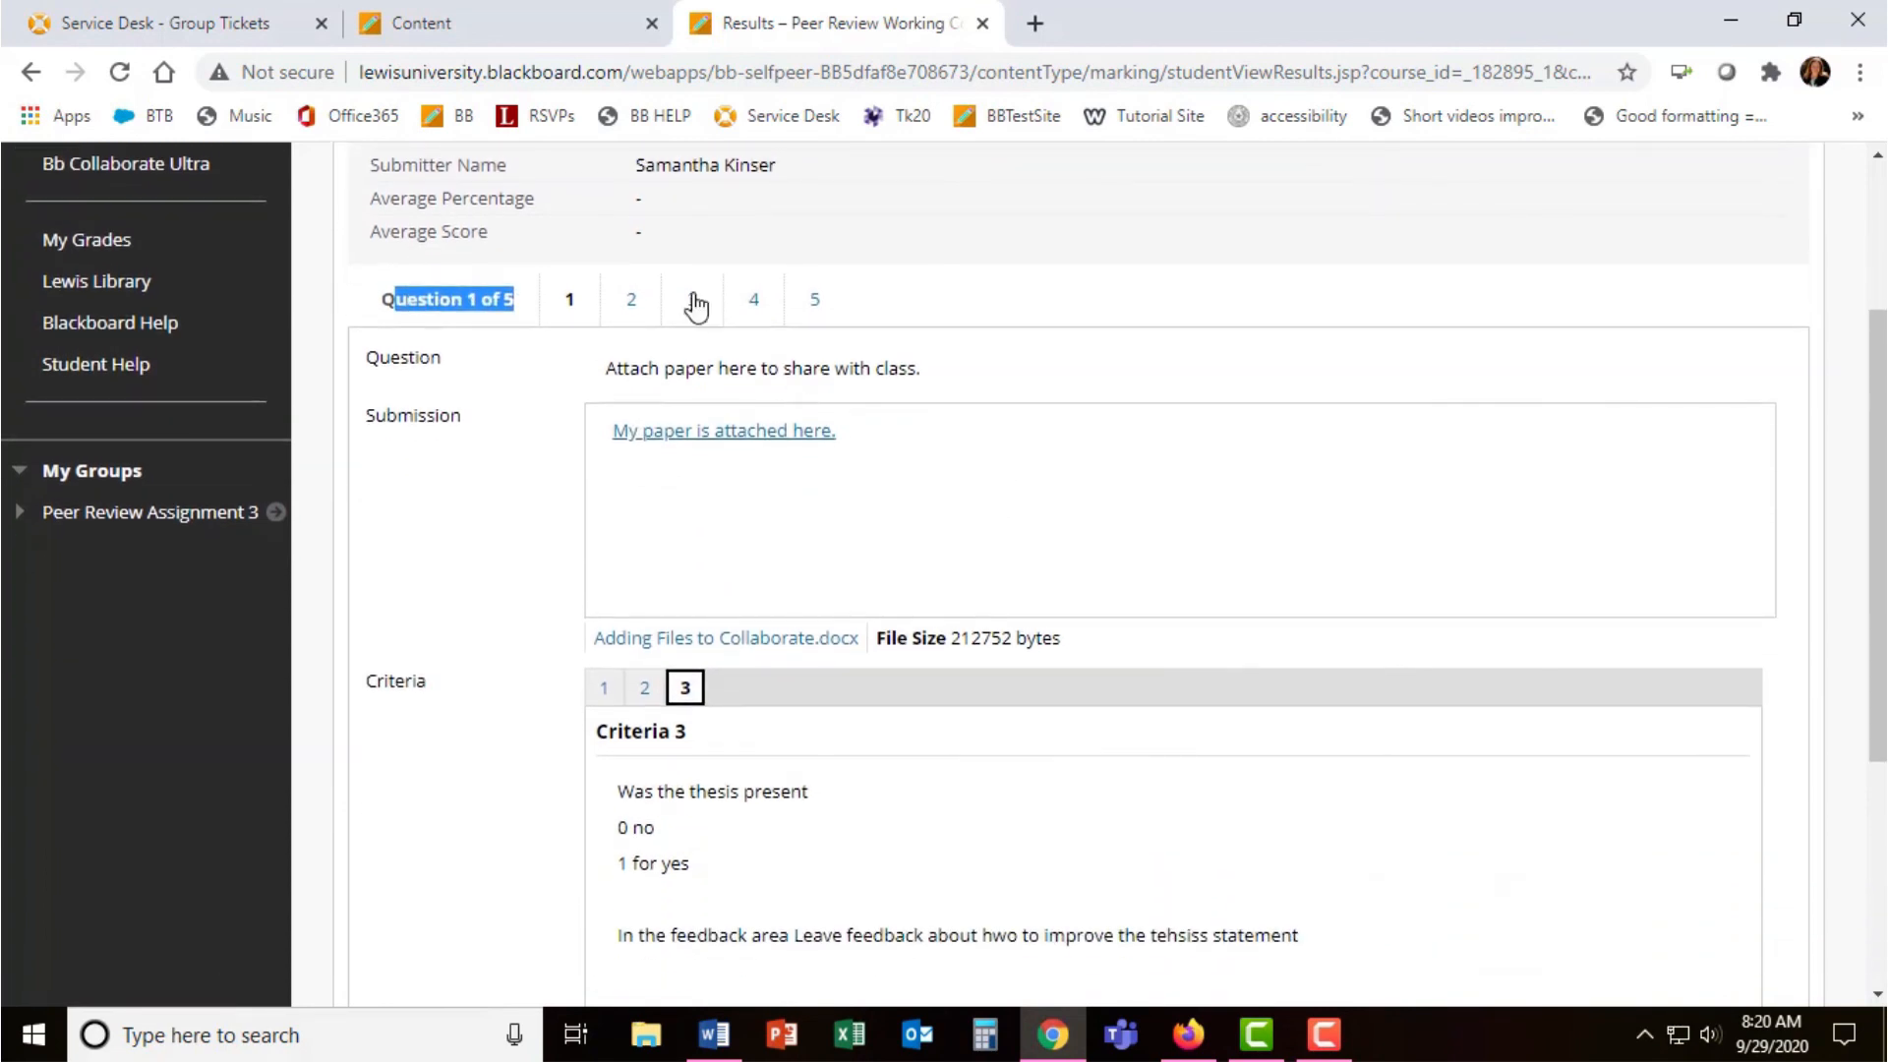
- Show the results for Questions 2 and 3, highlighting the 0/1 Criteria 1 points on the thesis
click(634, 301)
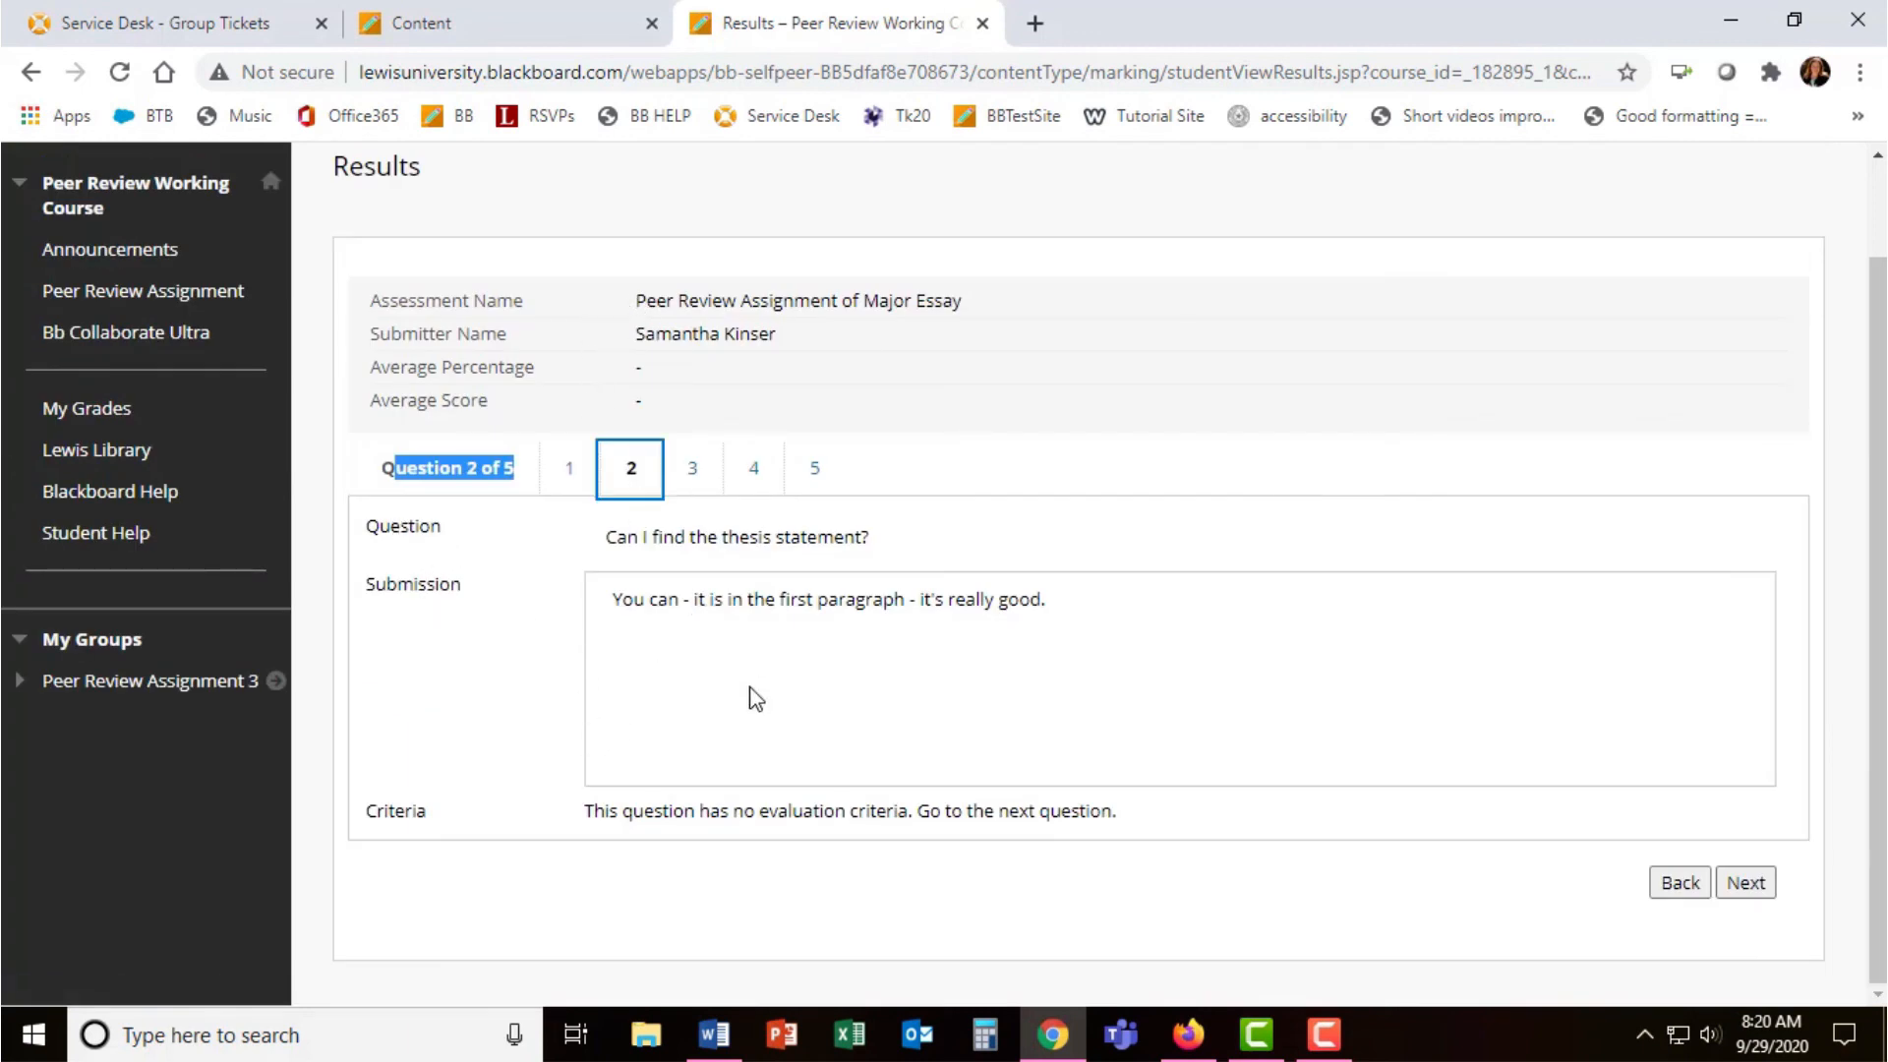
click(692, 467)
scroll(605, 737, down, 3)
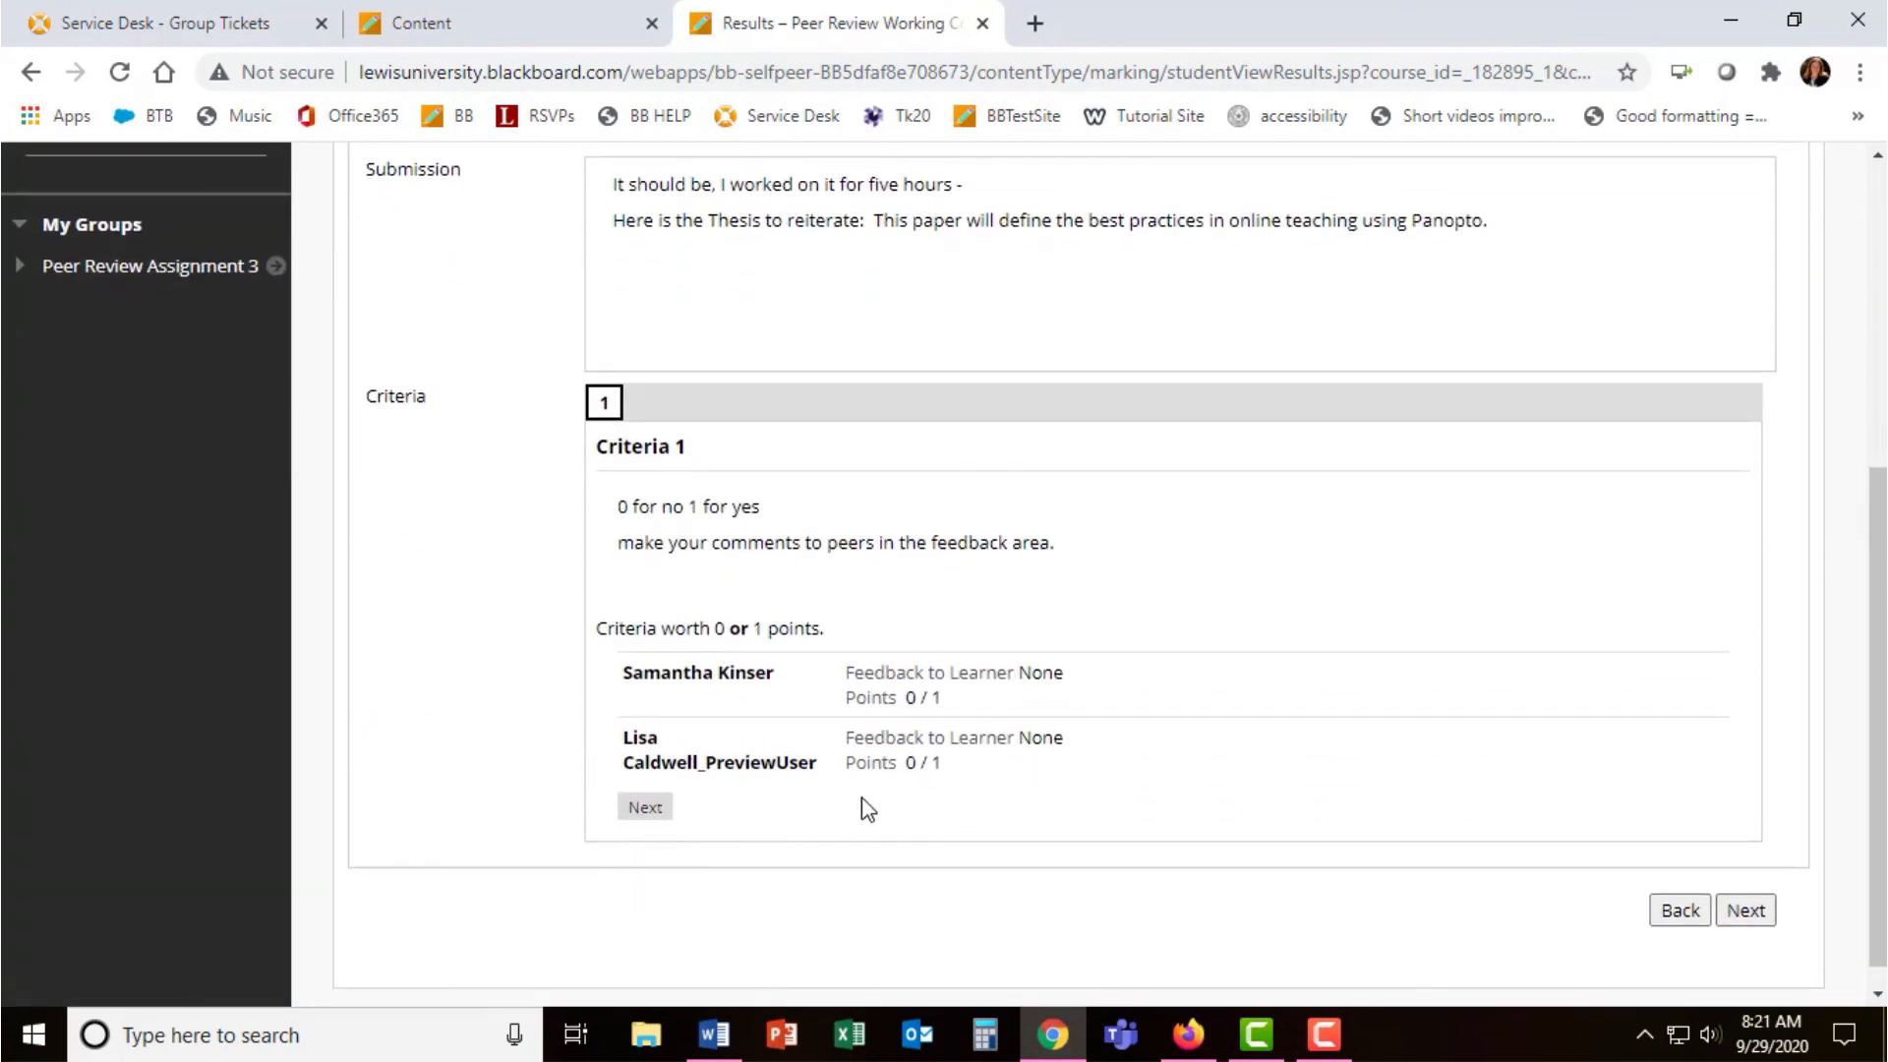
drag(844, 697, 928, 703)
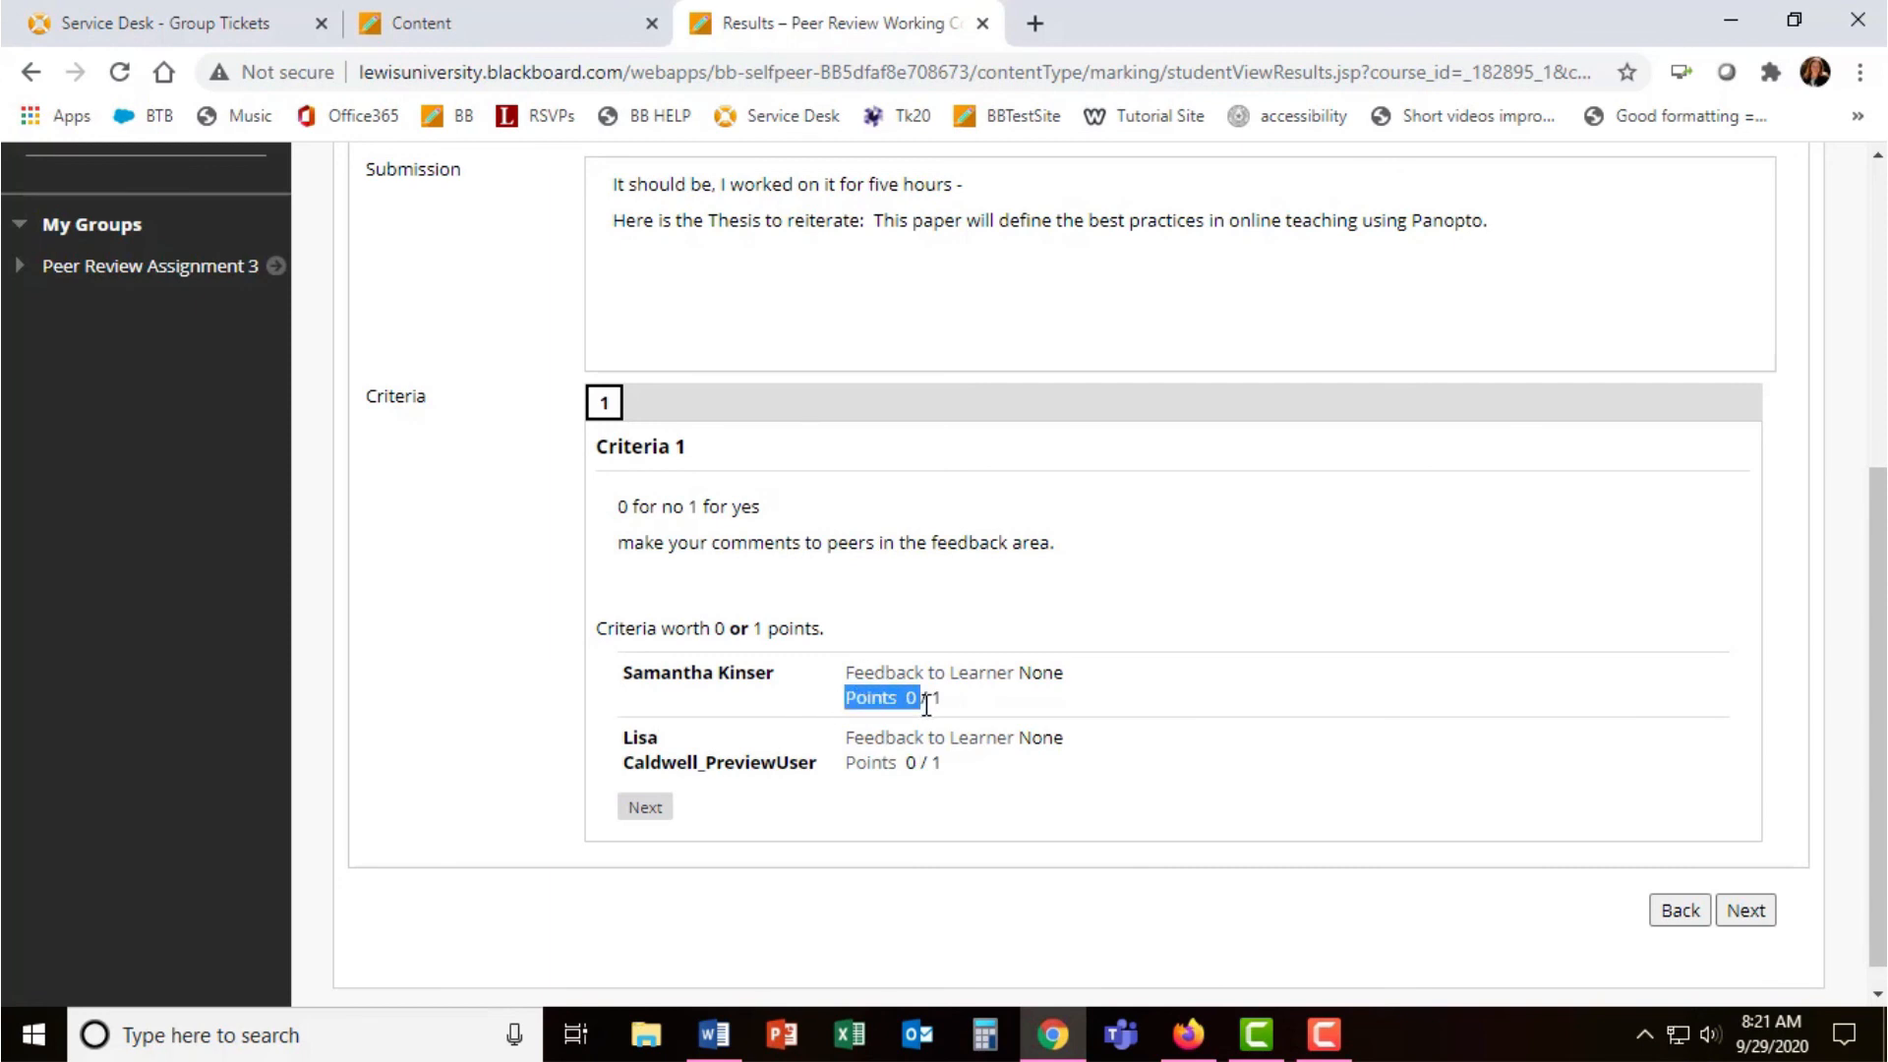